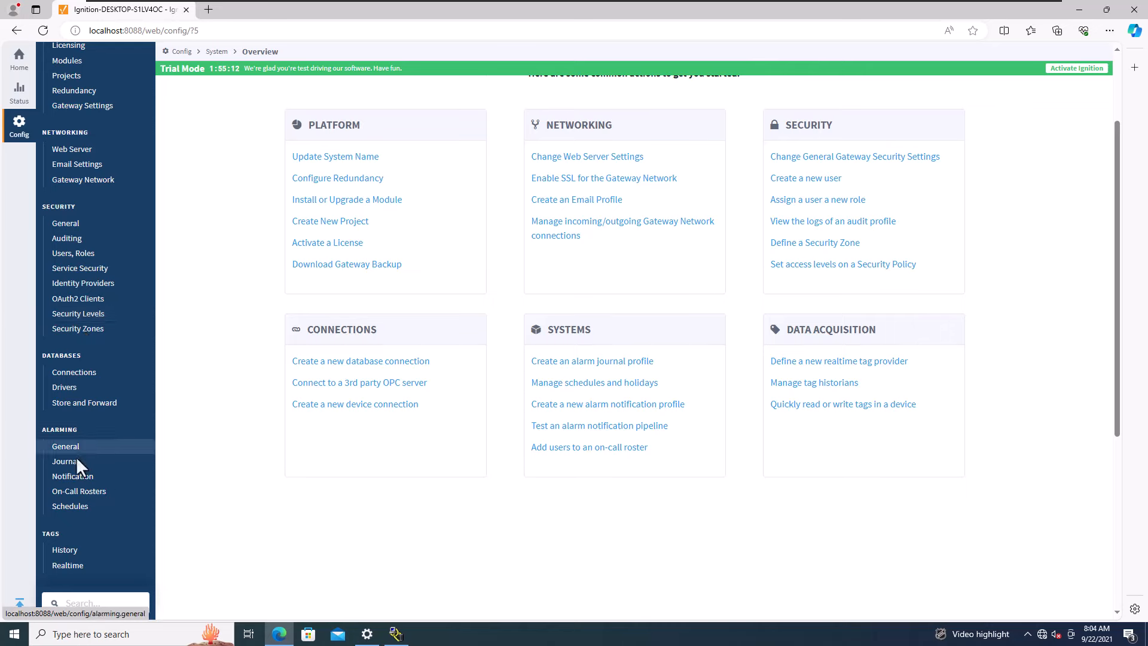
Open the OPC Quick Client and expand the Ignition OPC UA Server down to the [Batching Project] device's contents.
scroll(77, 458, down, 2)
click(72, 506)
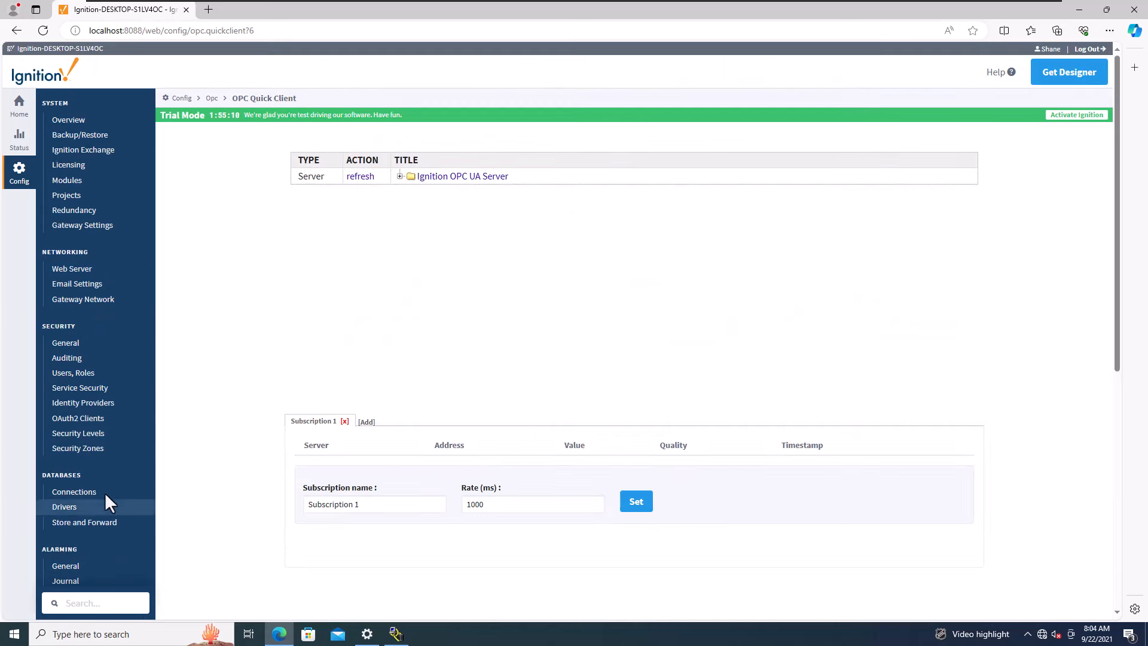
click(399, 177)
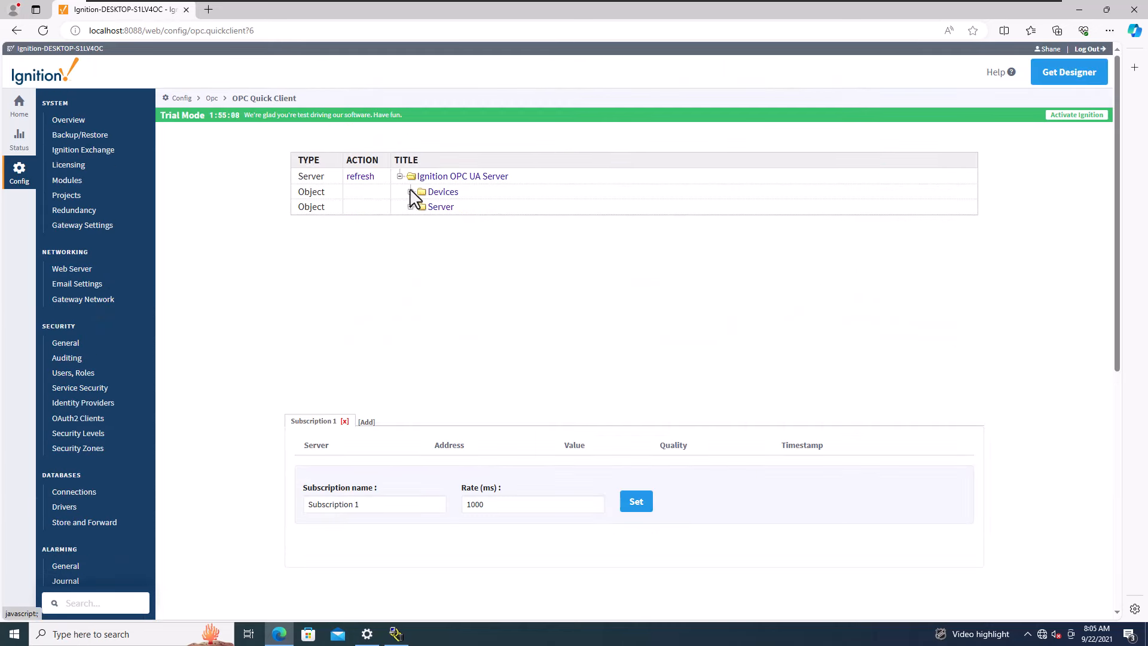
click(411, 192)
click(422, 207)
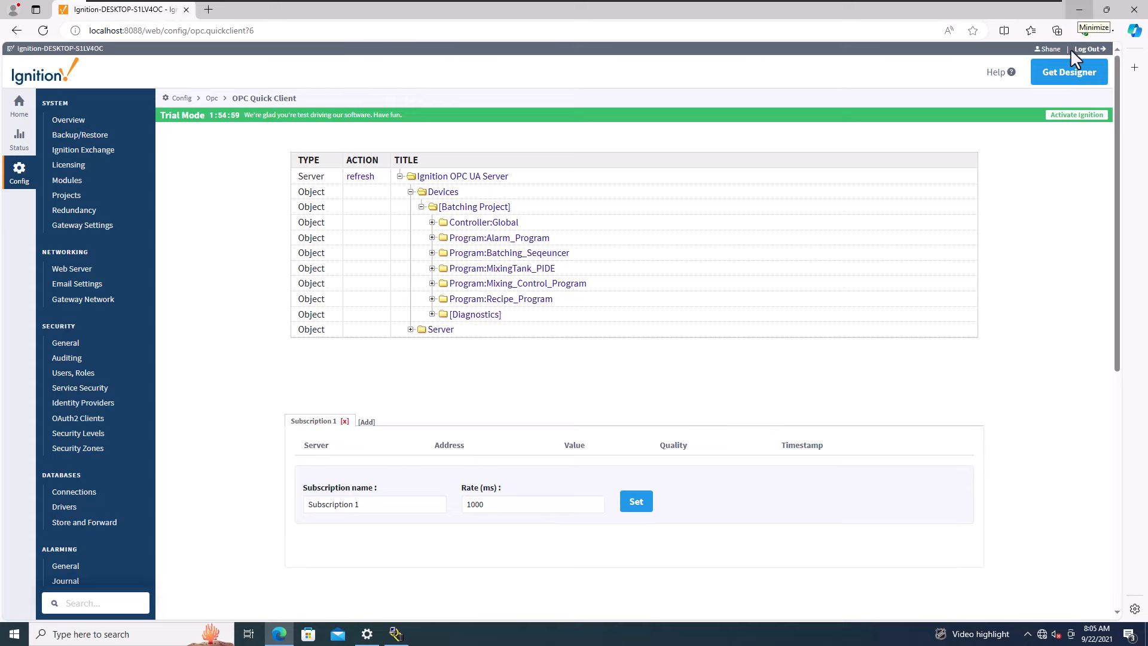
Clear the desktop by minimizing the browser and RSLinx Classic windows and closing the Ethernet settings window.
click(1079, 10)
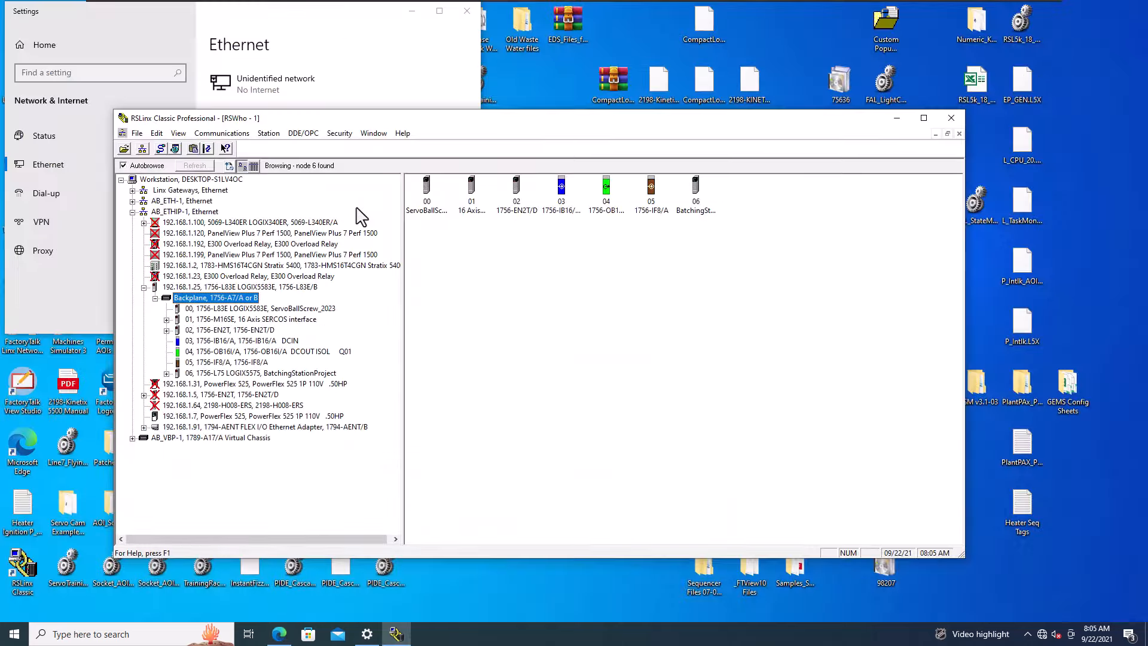
click(898, 119)
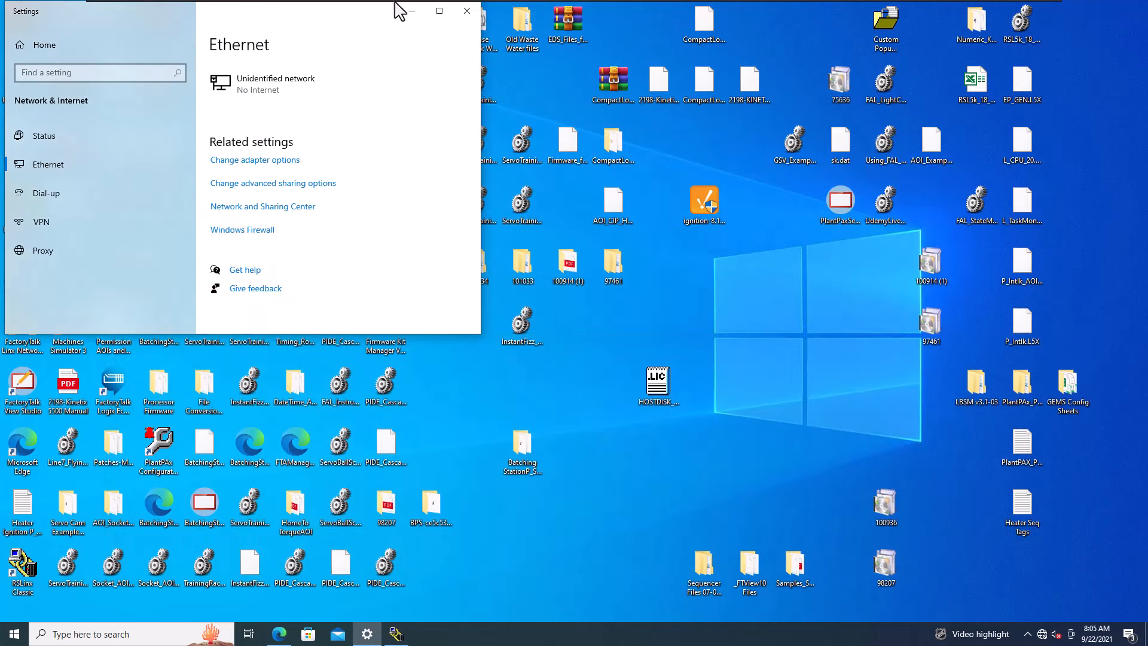
click(466, 11)
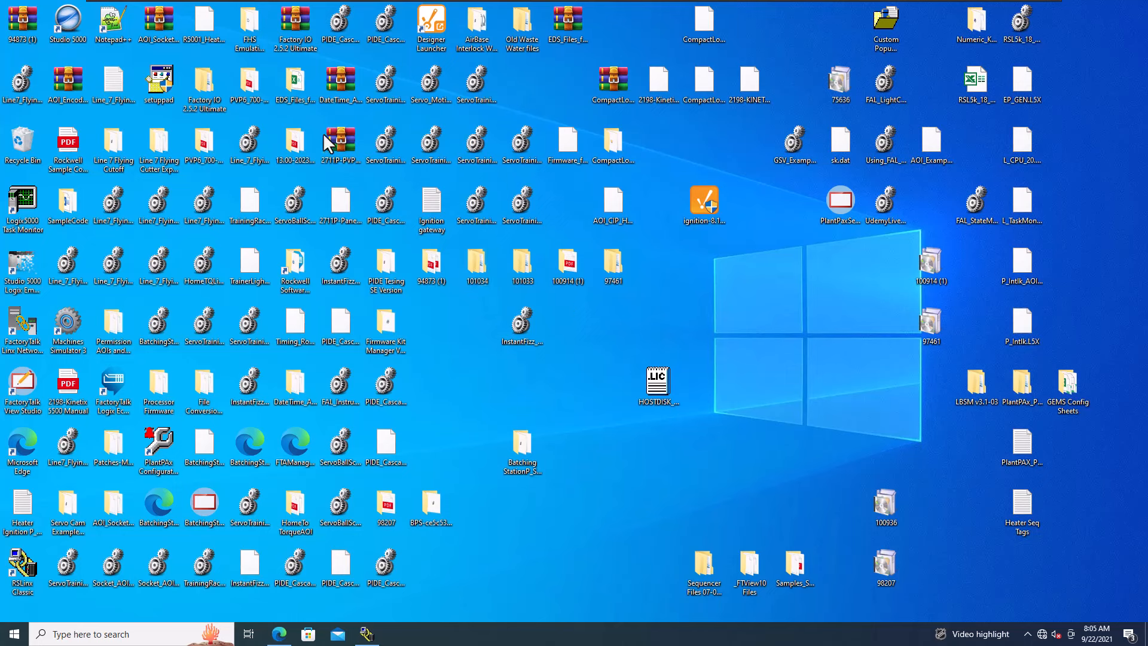
Move the Designer Launcher shortcut below the Ignition installer on the desktop and launch it.
drag(436, 34, 776, 371)
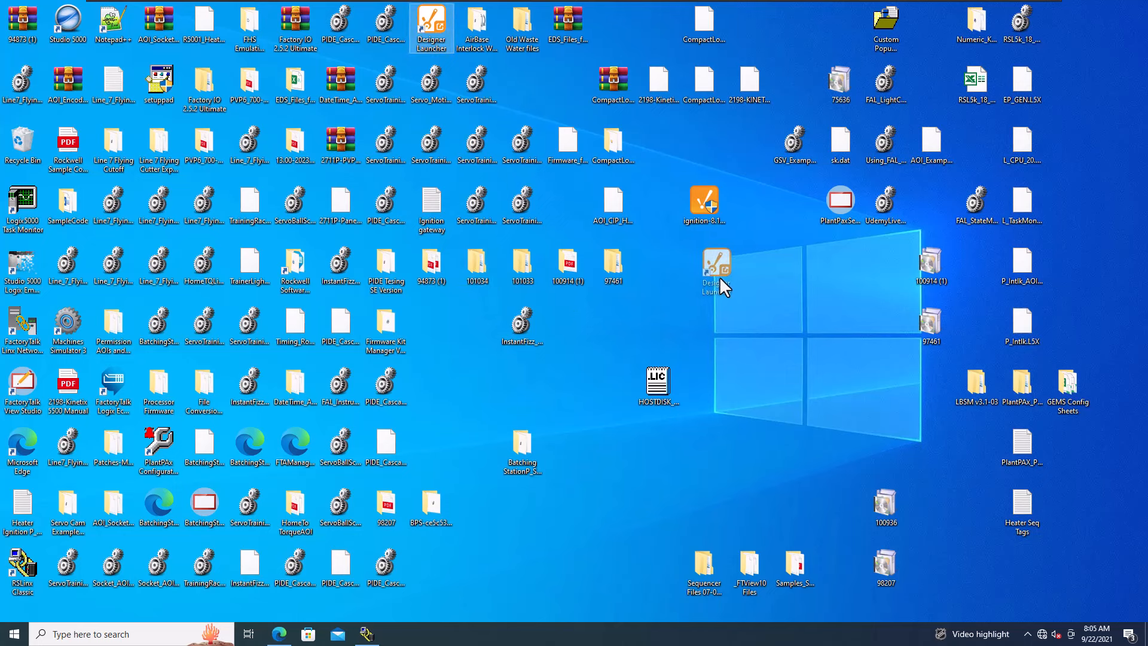
drag(720, 278, 688, 296)
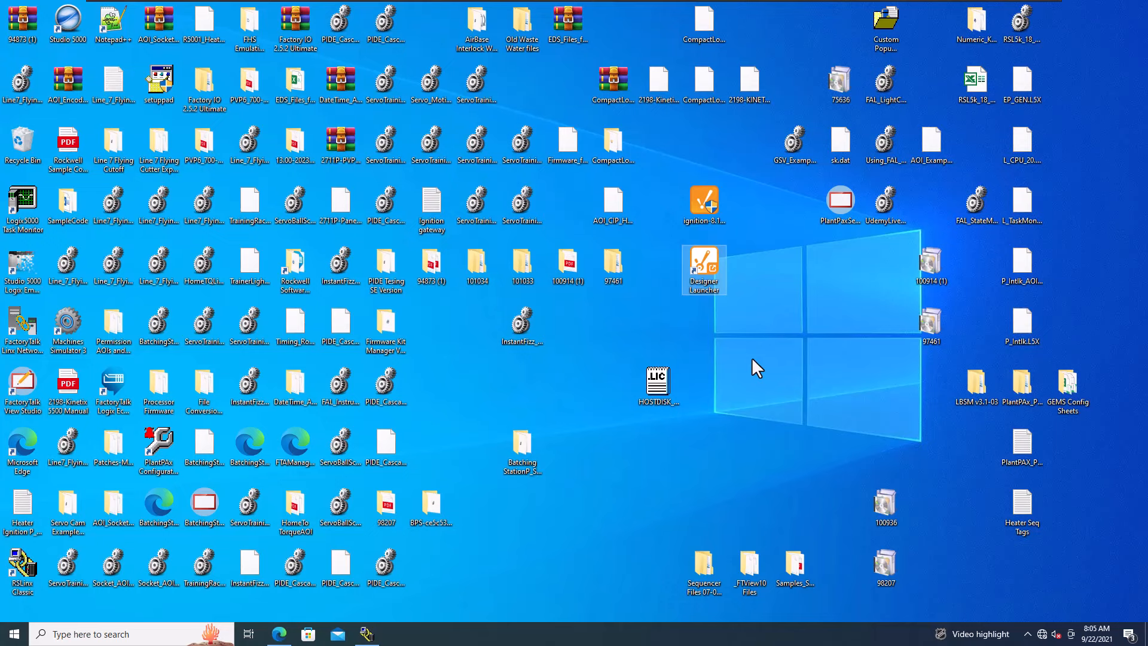
key(Return)
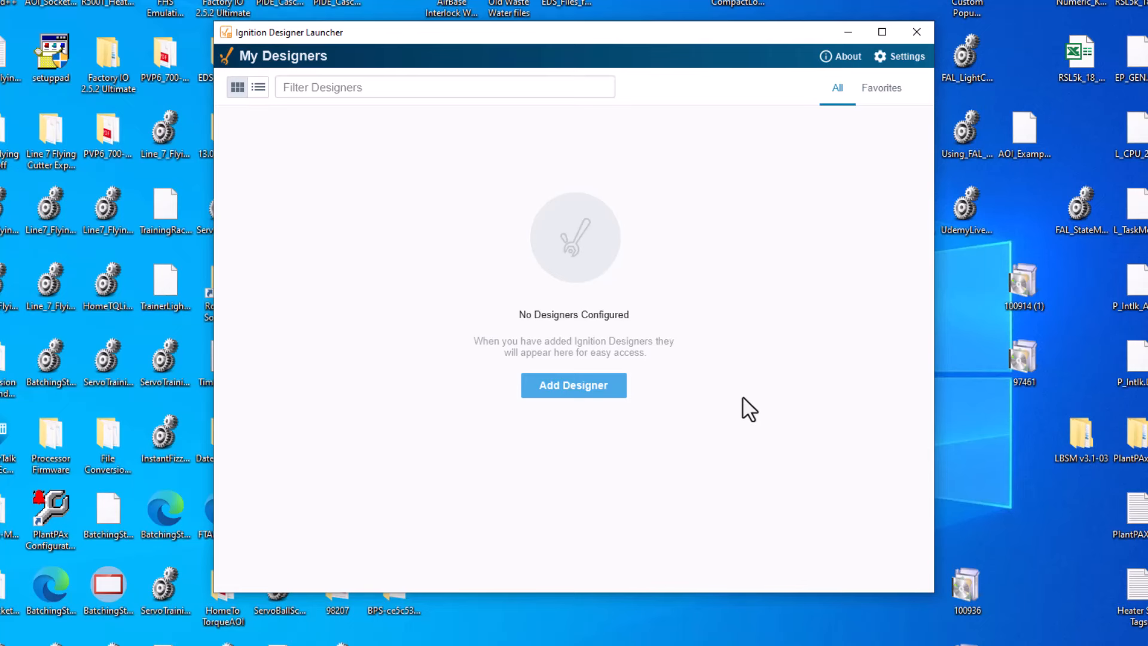
click(563, 386)
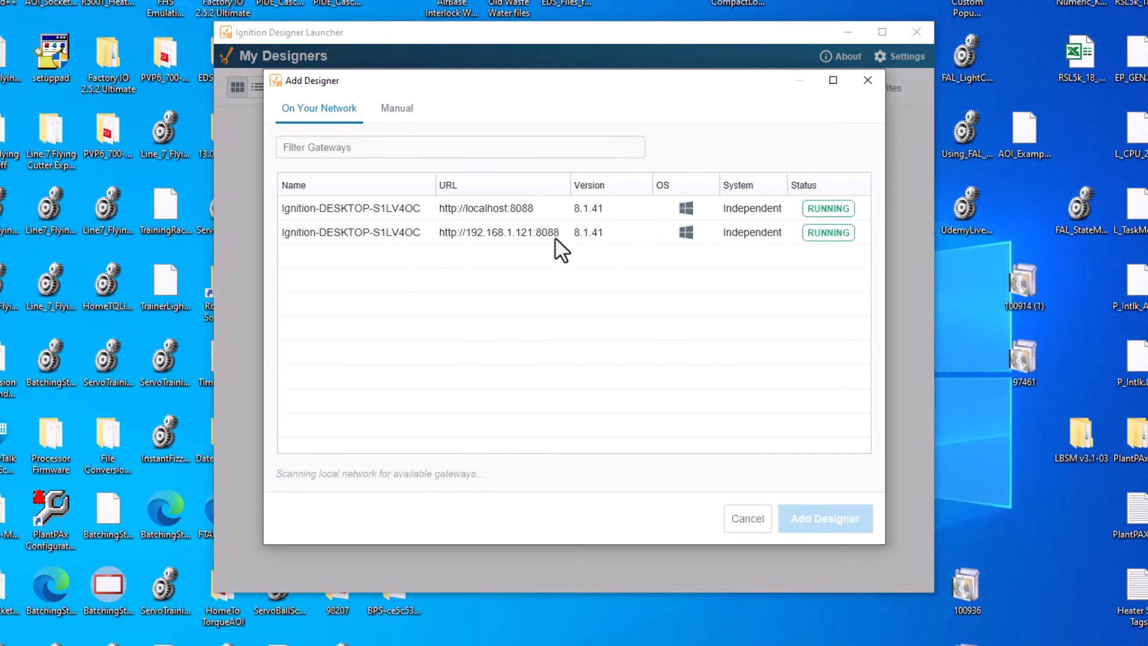
click(362, 212)
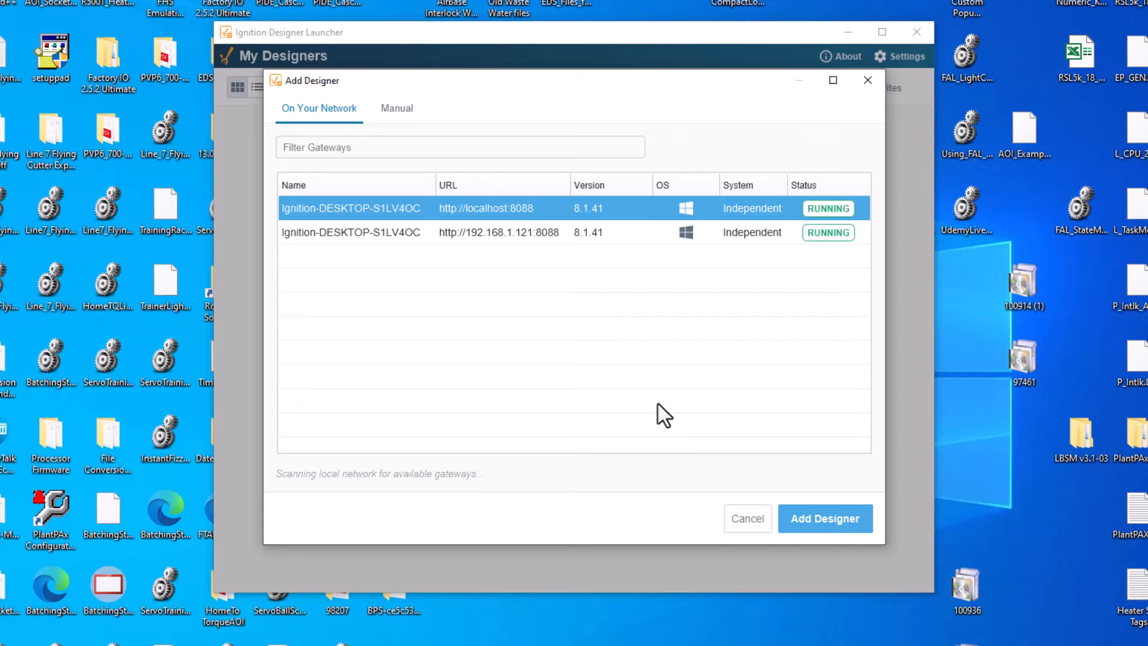
click(826, 520)
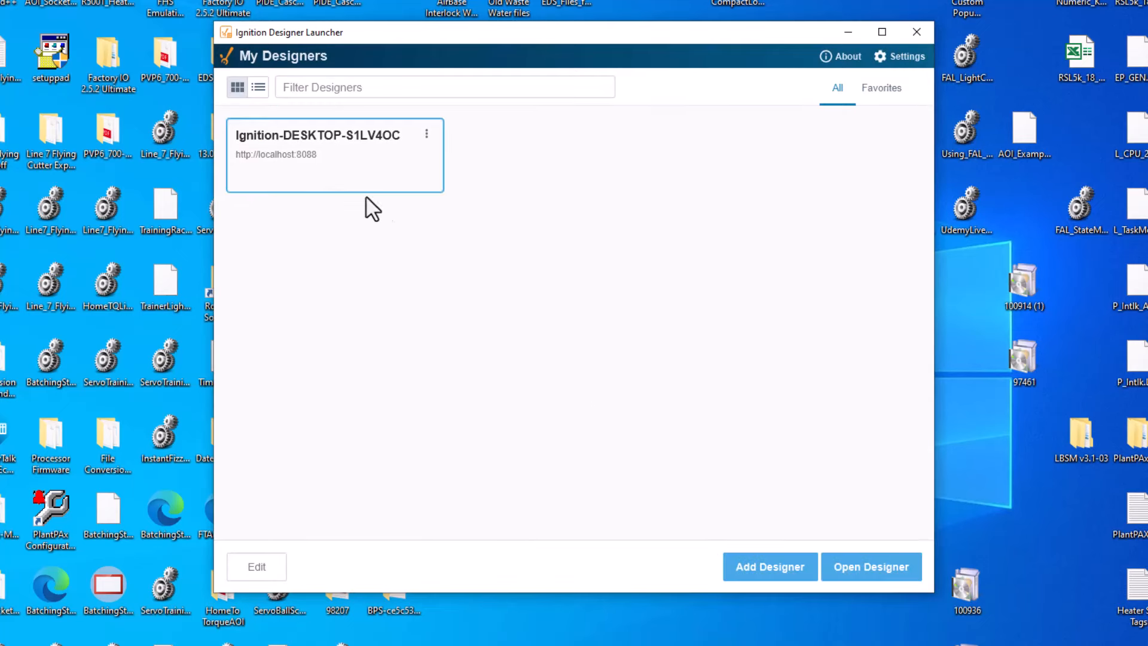
Open the localhost designer and log in with the account username and password.
click(871, 566)
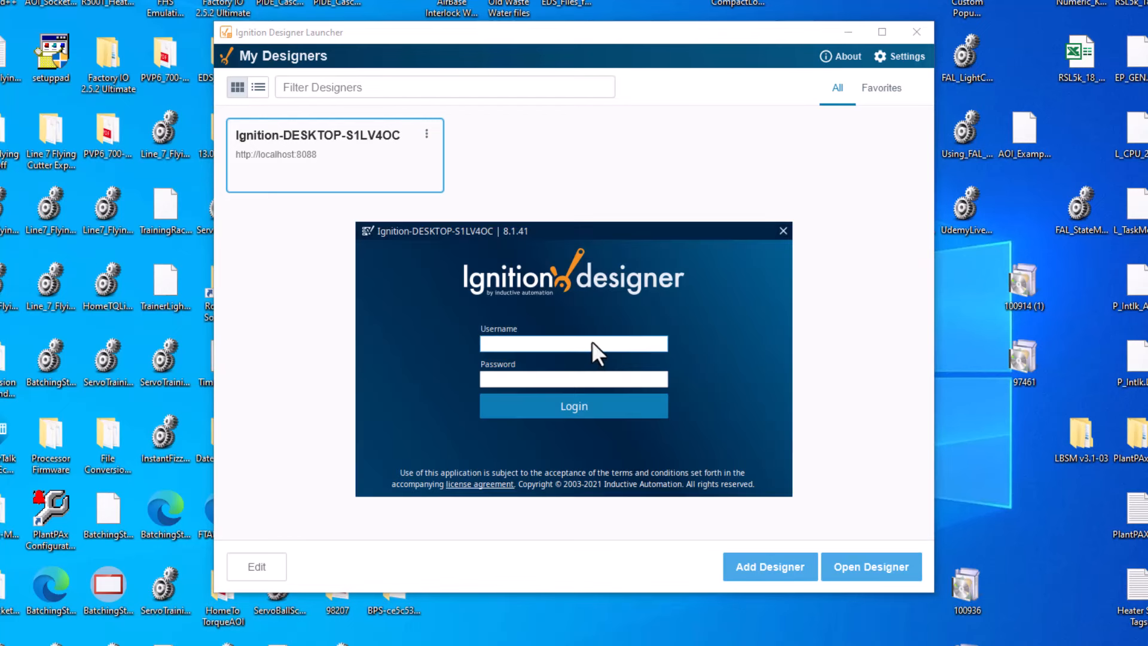
text(Shane)
click(606, 378)
text(******)
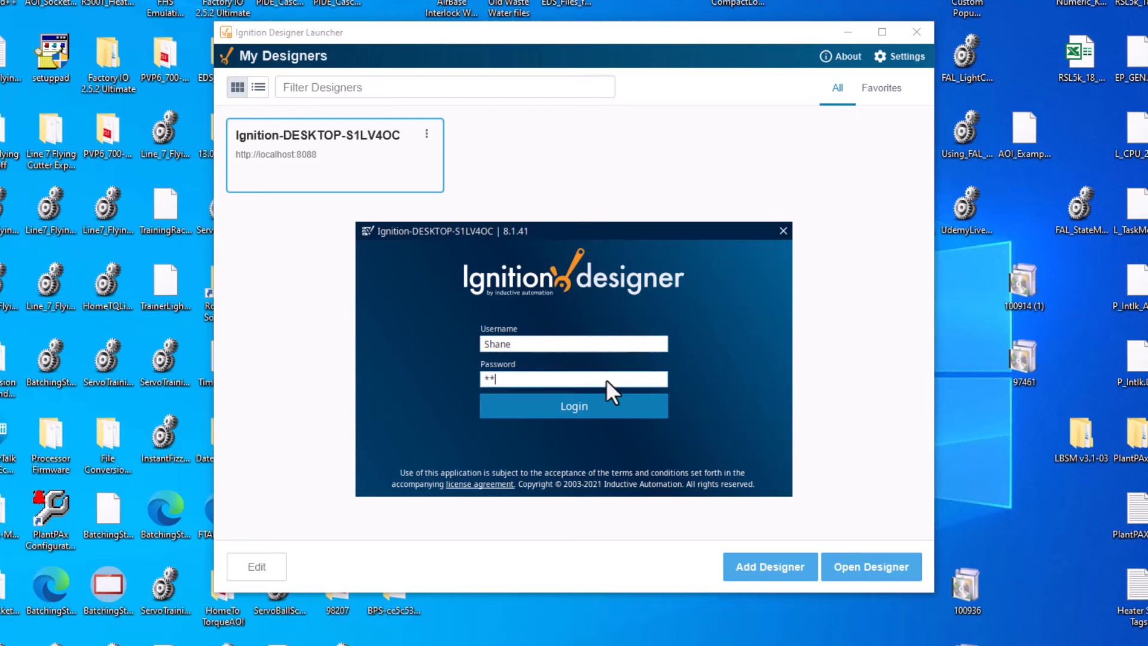
text(***)
key(Return)
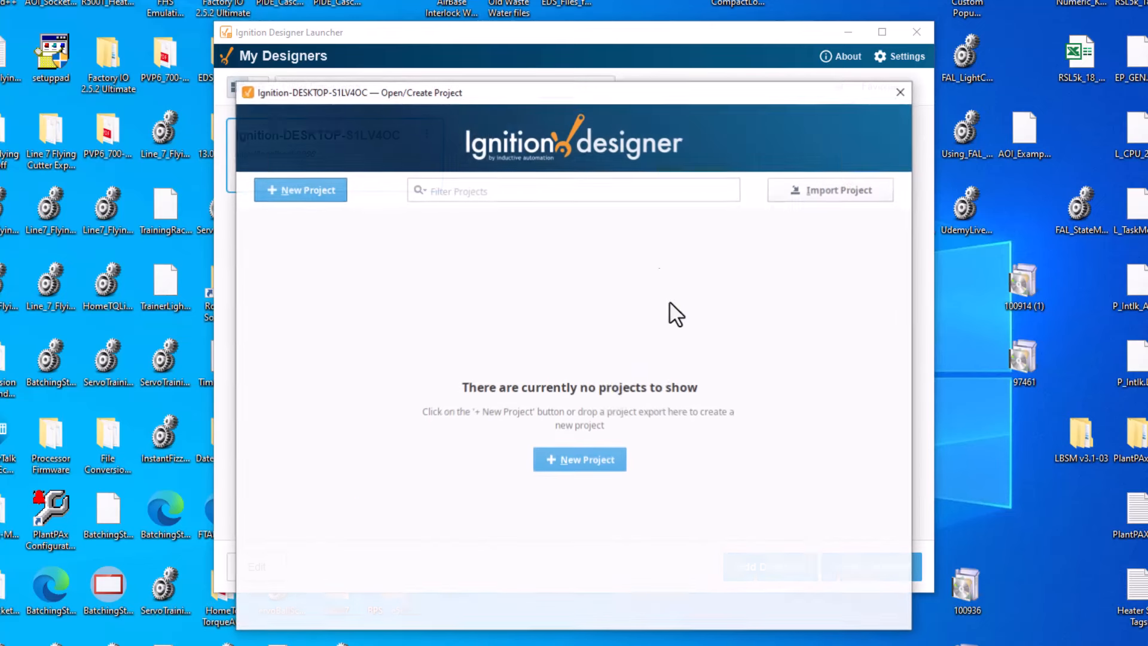
Start a new project and enter "Batching Station Project" as its project name.
drag(482, 99, 492, 78)
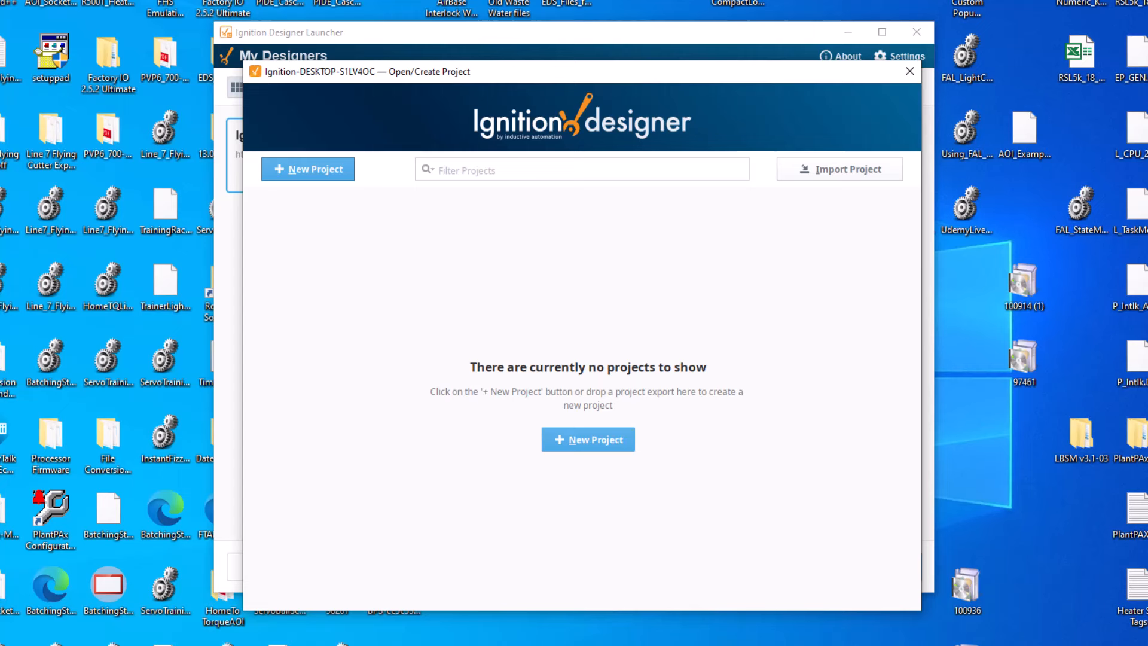
click(588, 441)
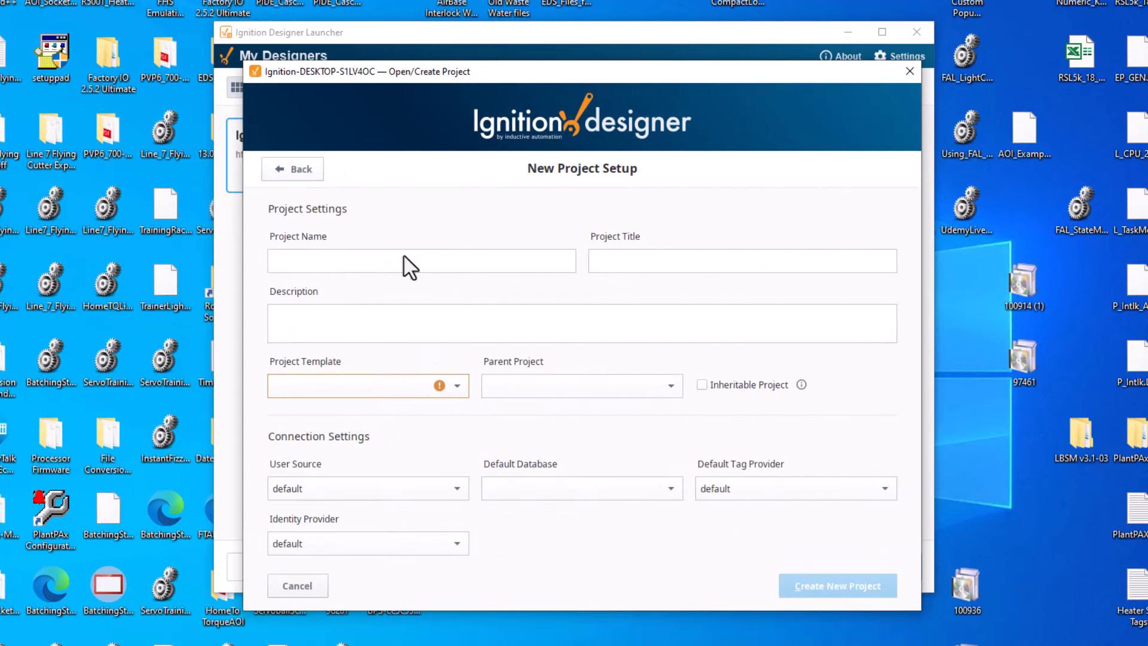
text(B)
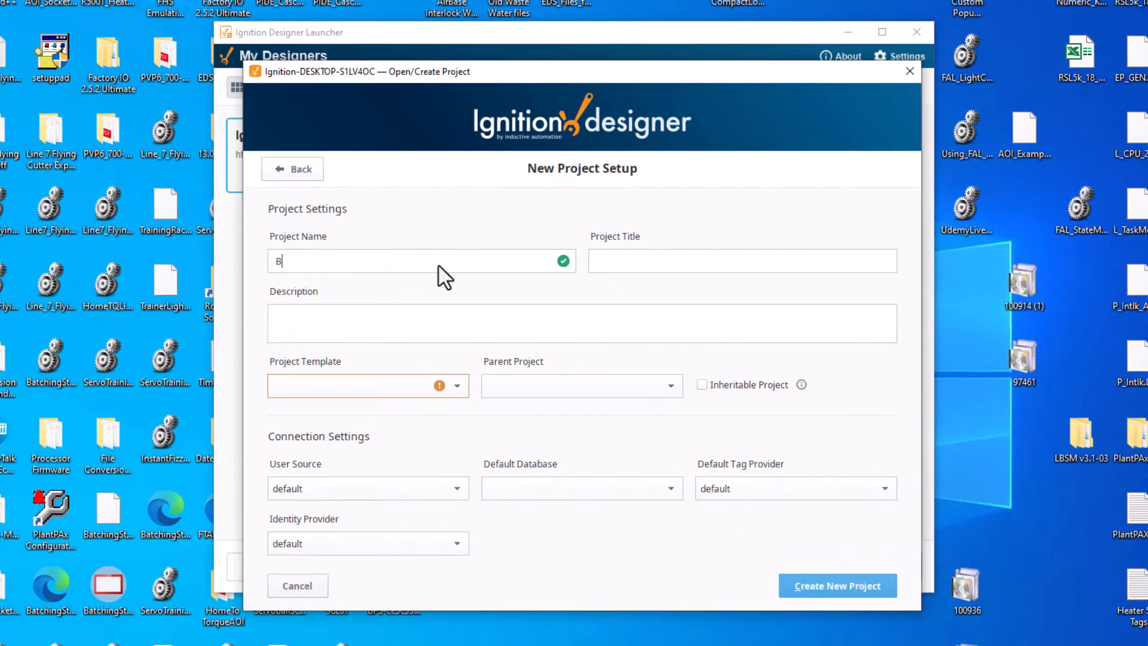
text(atching )
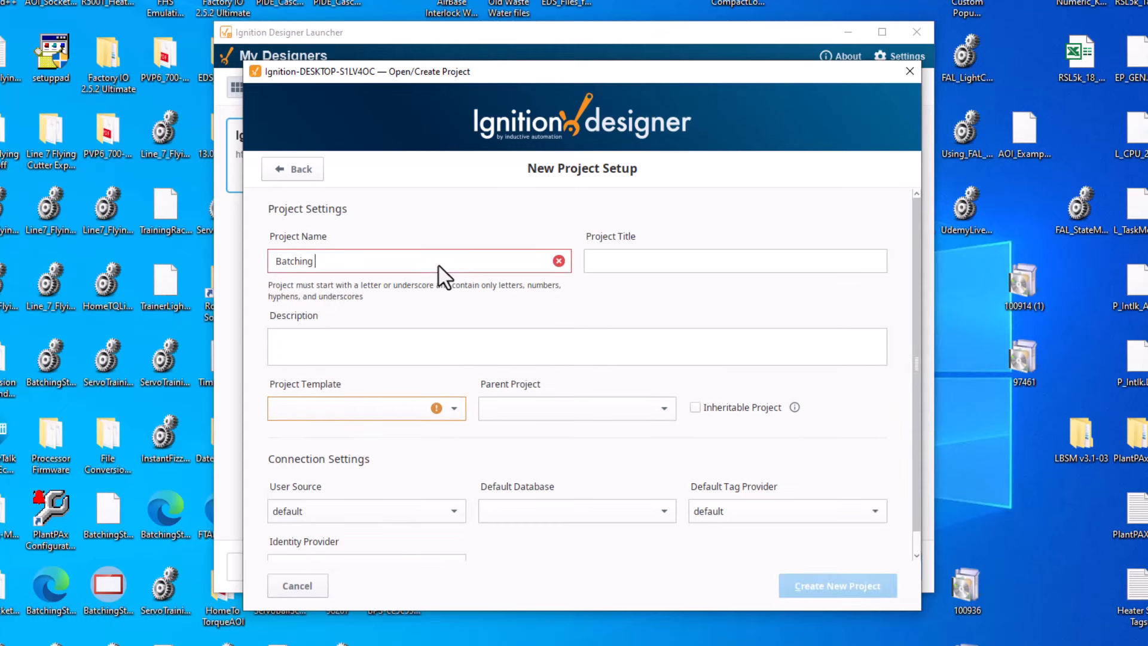
text(Station Project)
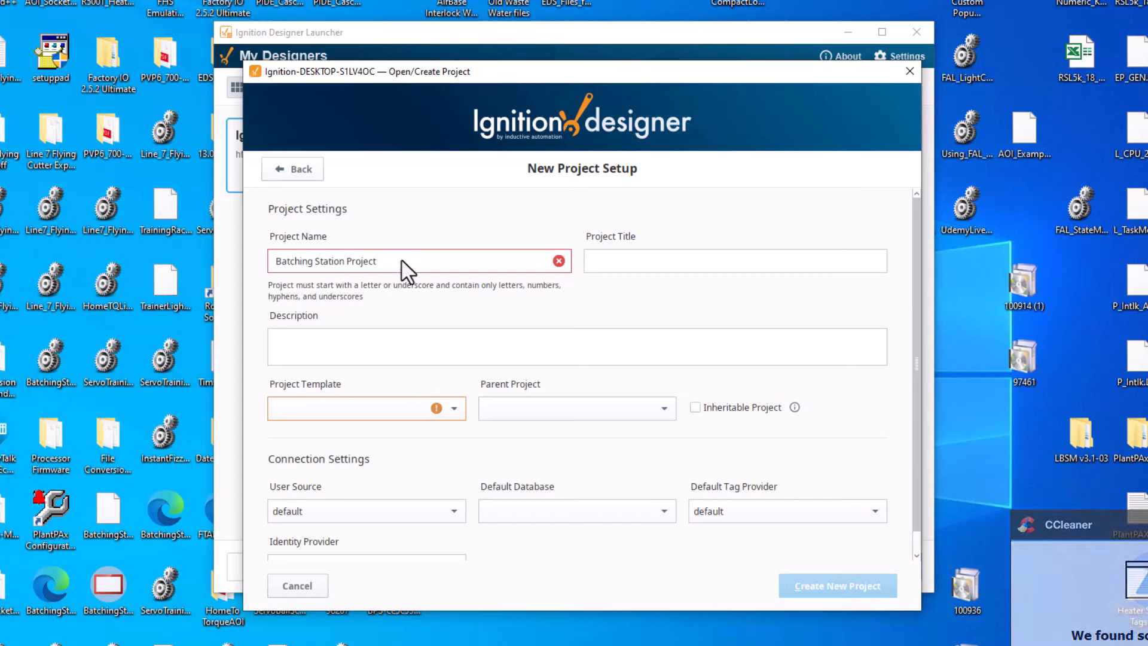
Copy the project name "Batching Station Project" into the project title.
drag(402, 262, 275, 259)
key(ctrl+c)
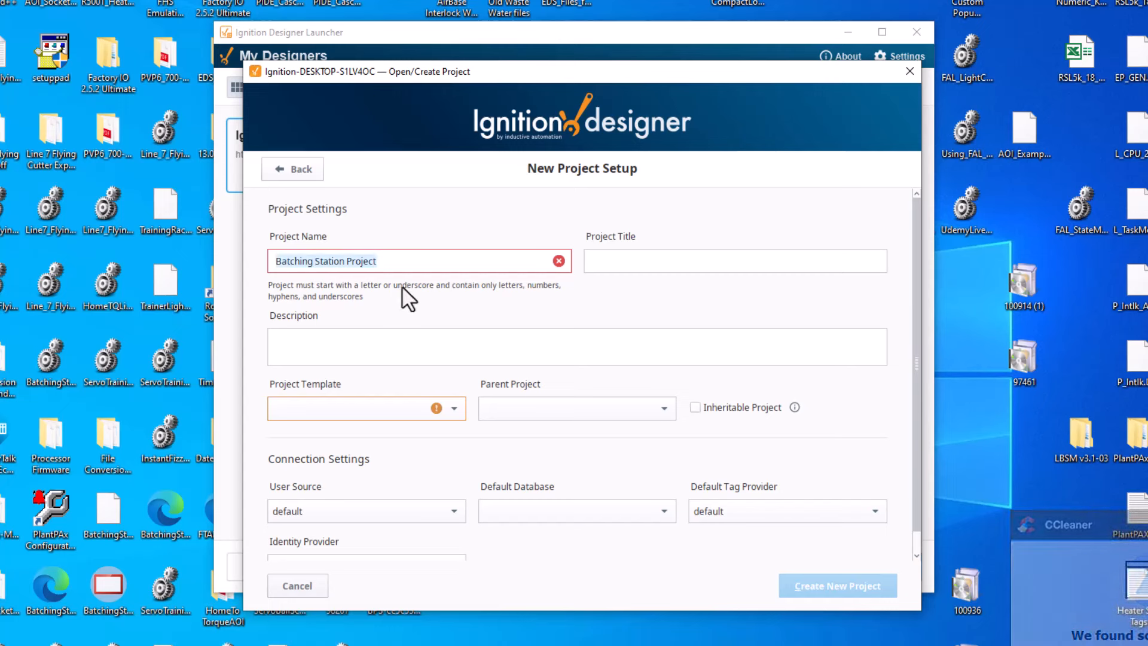
click(656, 263)
key(ctrl+v)
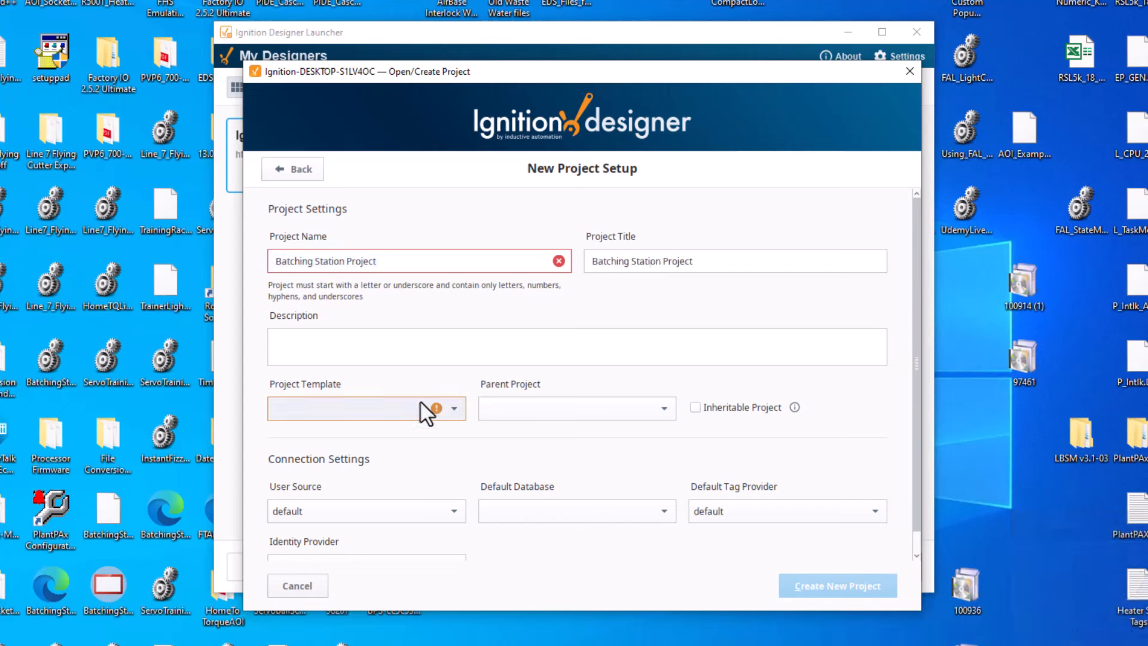
Shorten the project name to "Batching", leave the project template empty, and create the project.
click(424, 412)
click(398, 359)
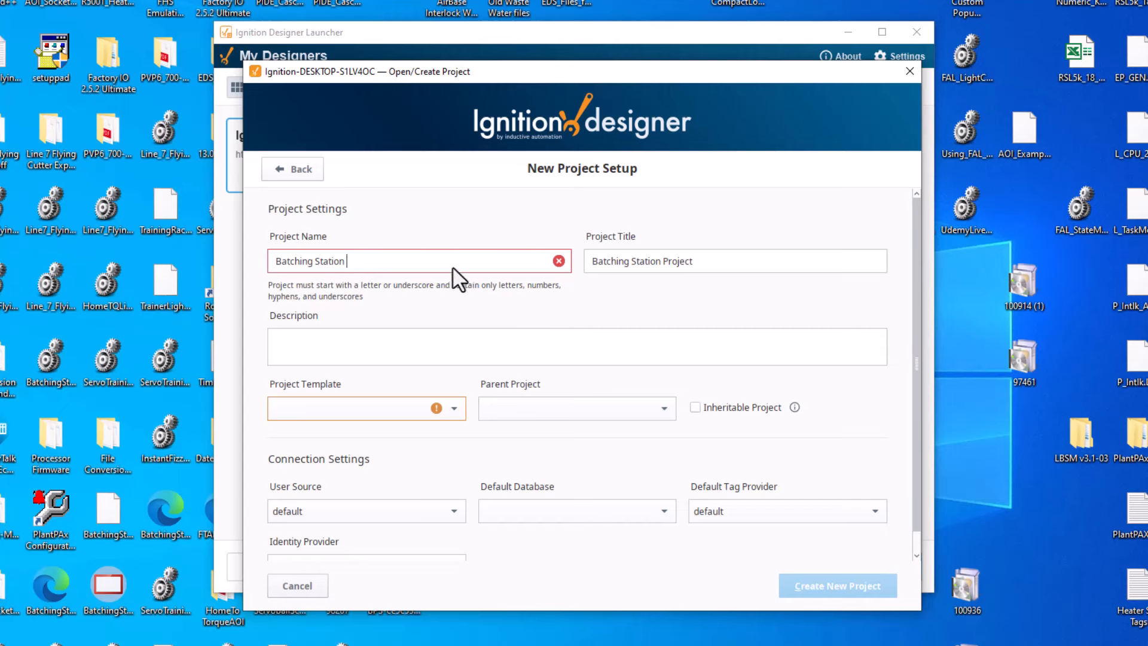
key(BackSpace)
key(BackSpace)
key(BackSpace)
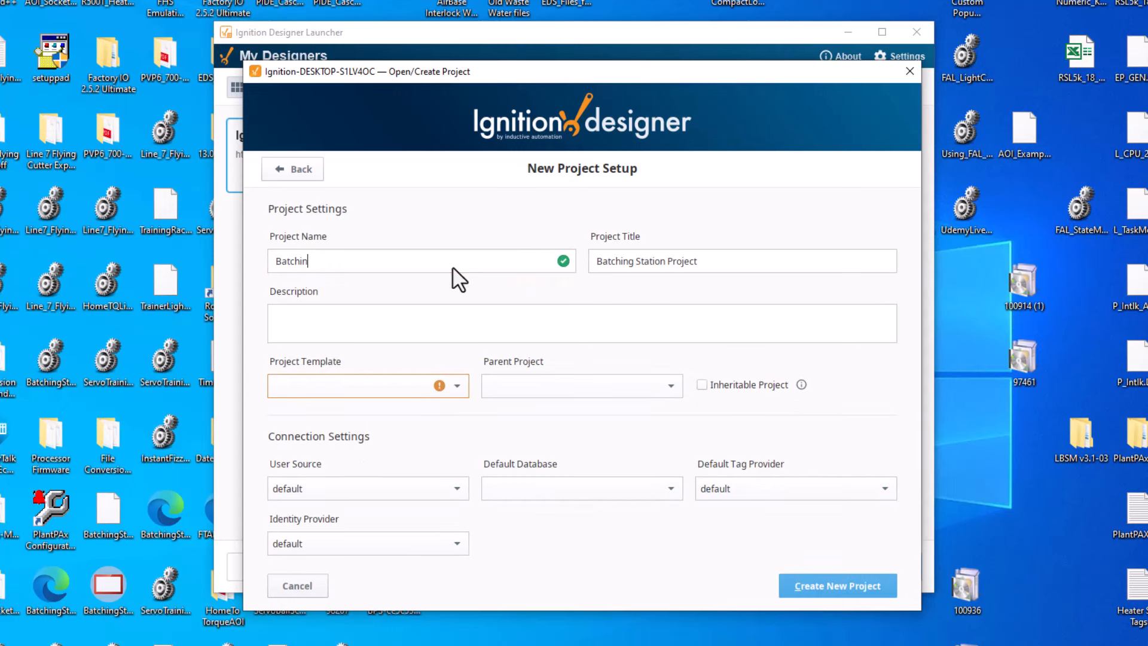
text(g)
click(635, 261)
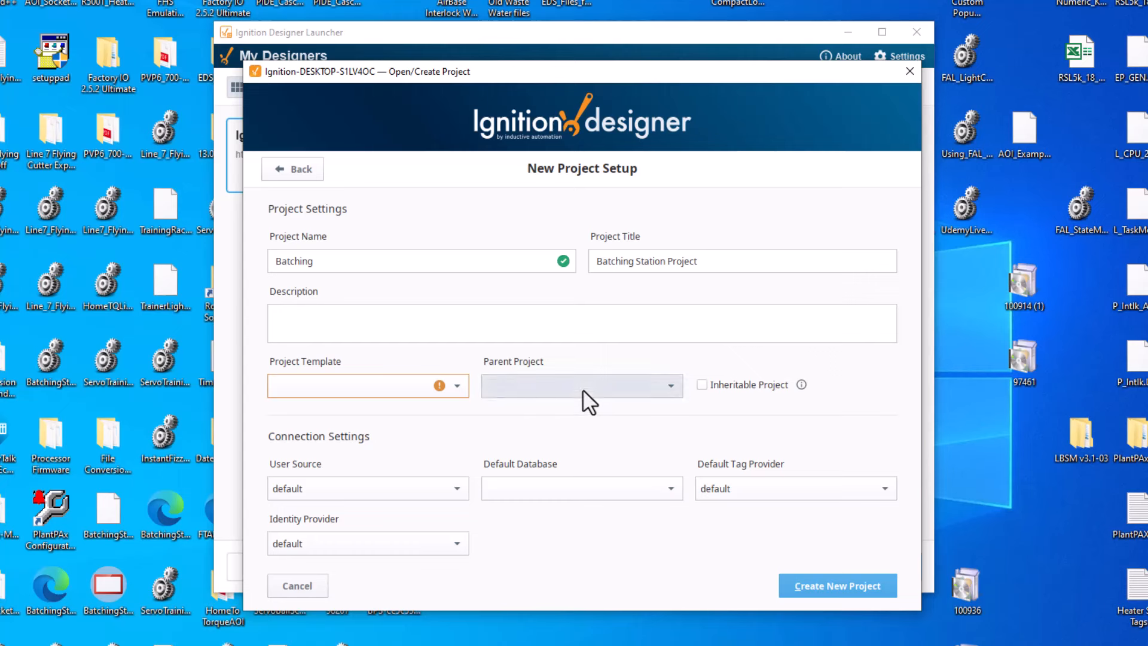
click(810, 582)
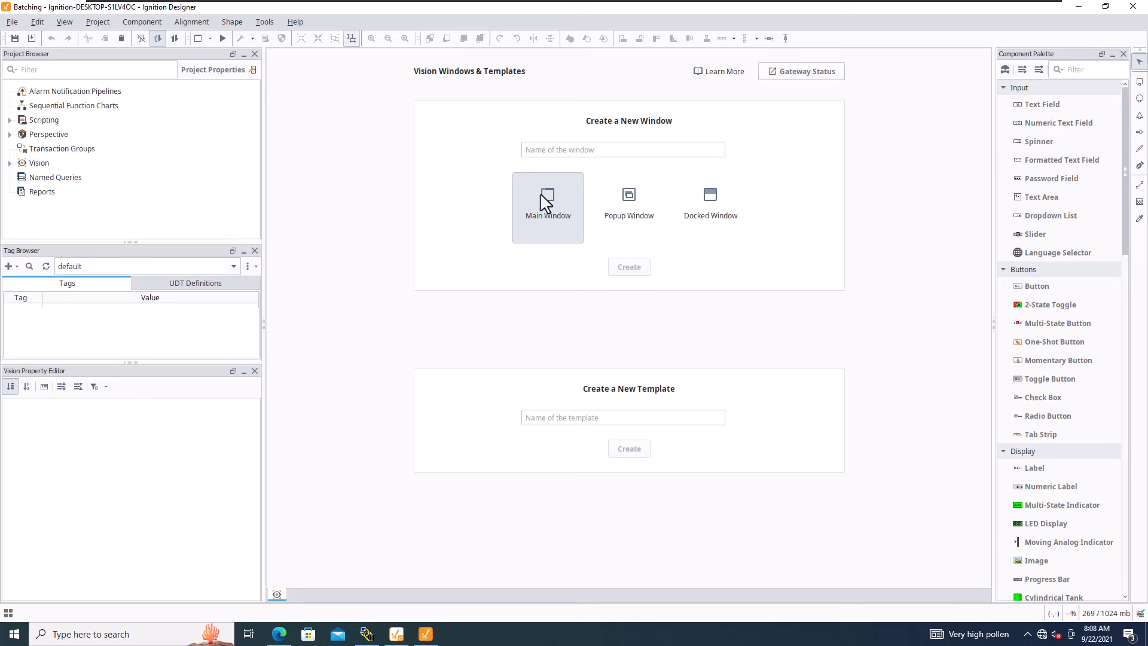
Create a new Vision main window named "Batching Station".
click(555, 154)
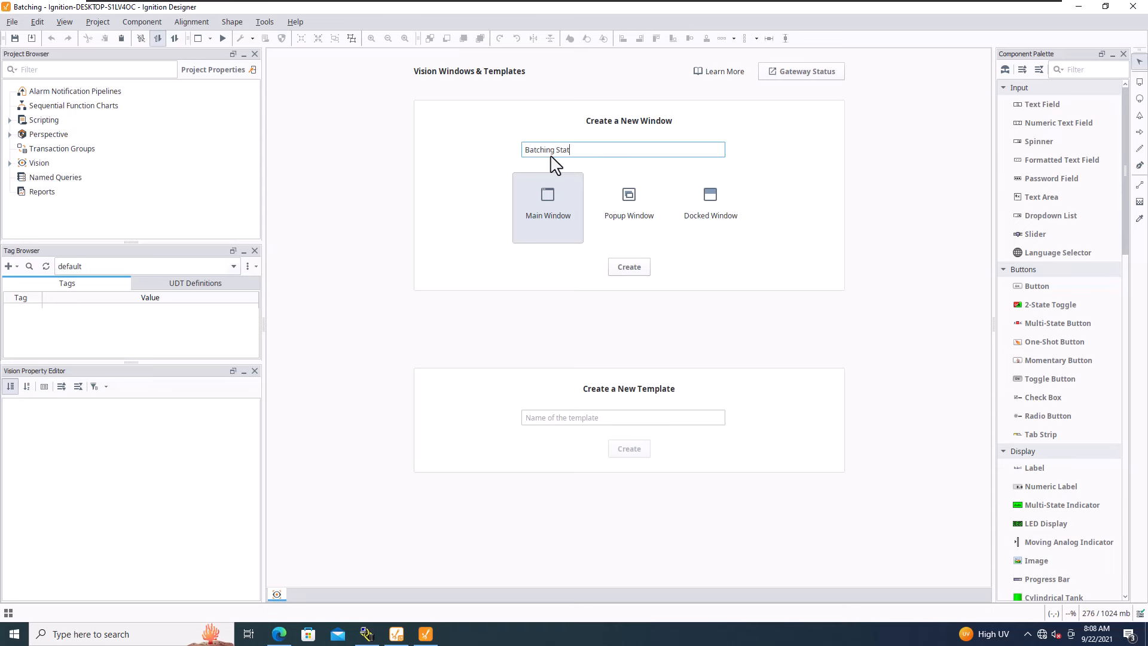
click(621, 268)
click(622, 269)
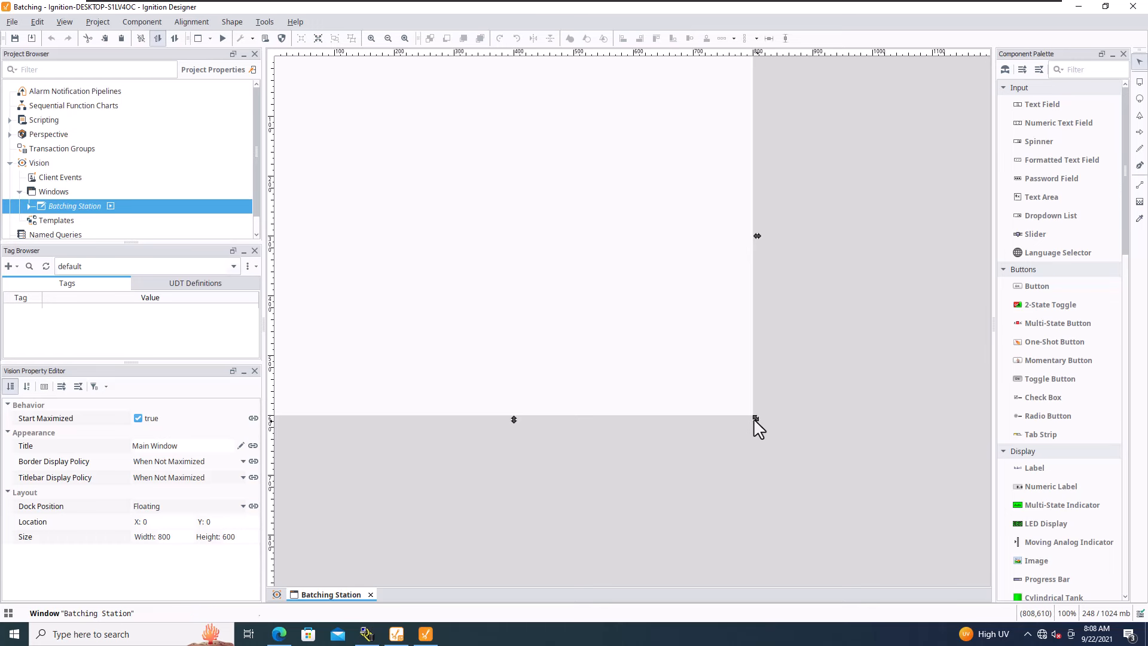
Browse the connected devices for the default tag provider and expand the Ignition OPC UA Server down to the [Batching Project] programs.
click(57, 284)
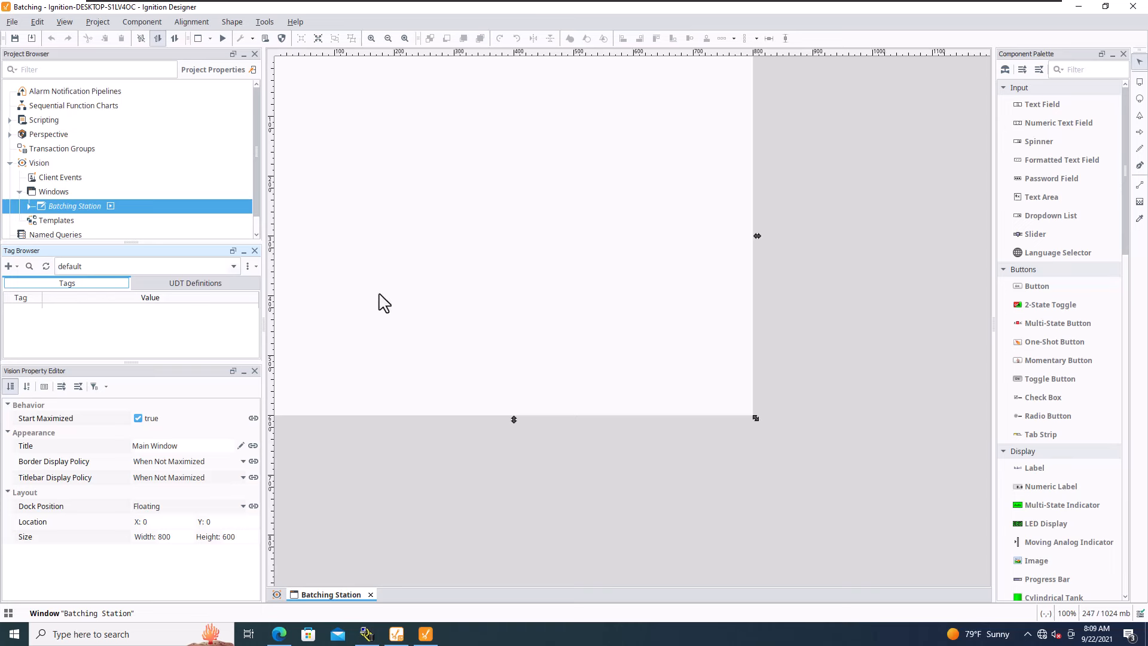
click(10, 267)
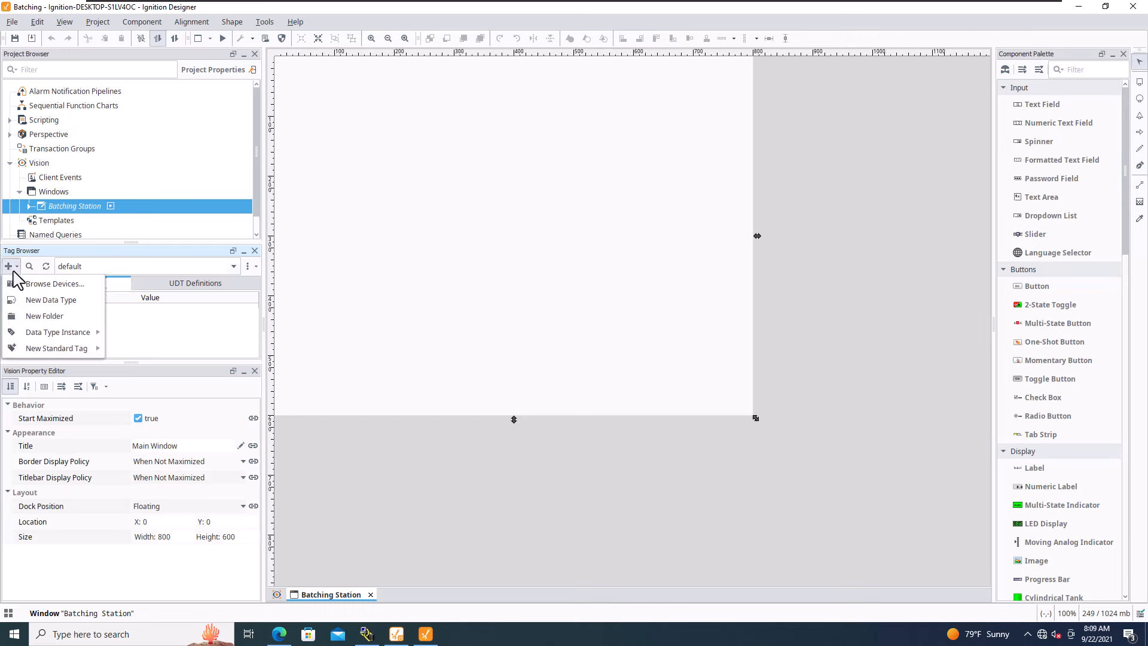
click(42, 284)
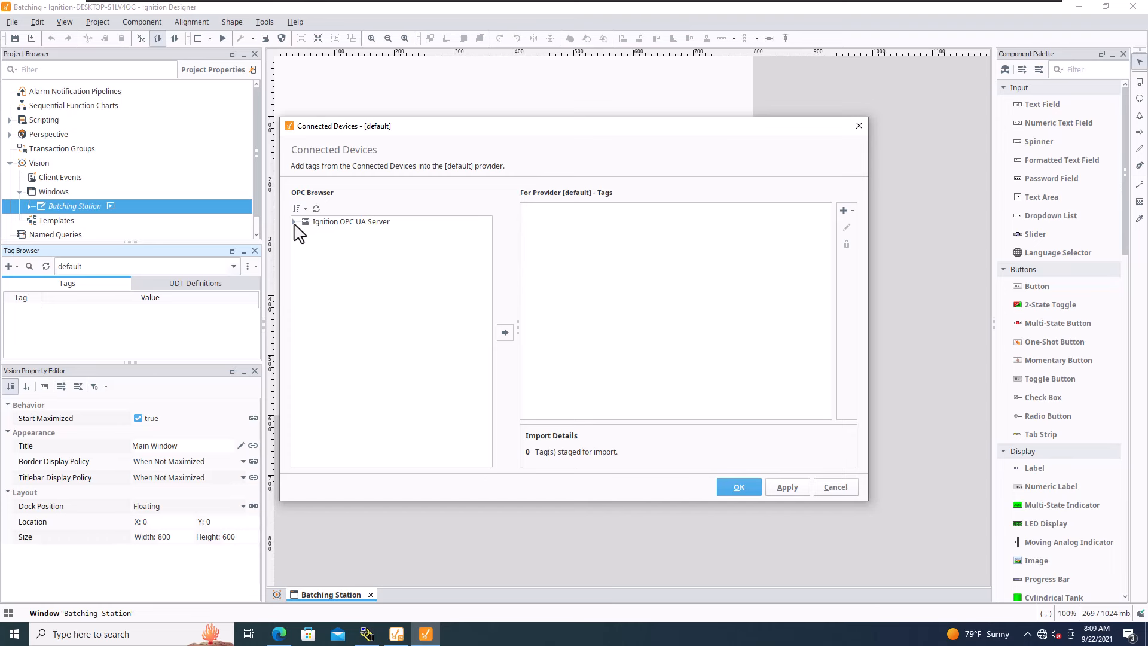
click(294, 222)
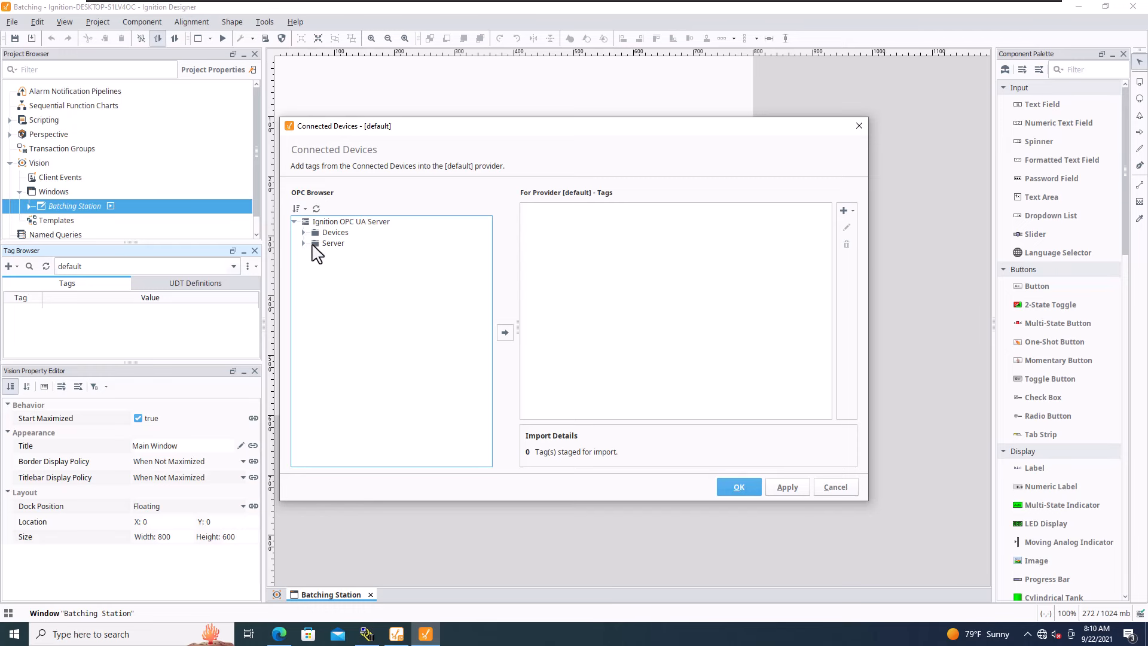
click(303, 233)
click(313, 244)
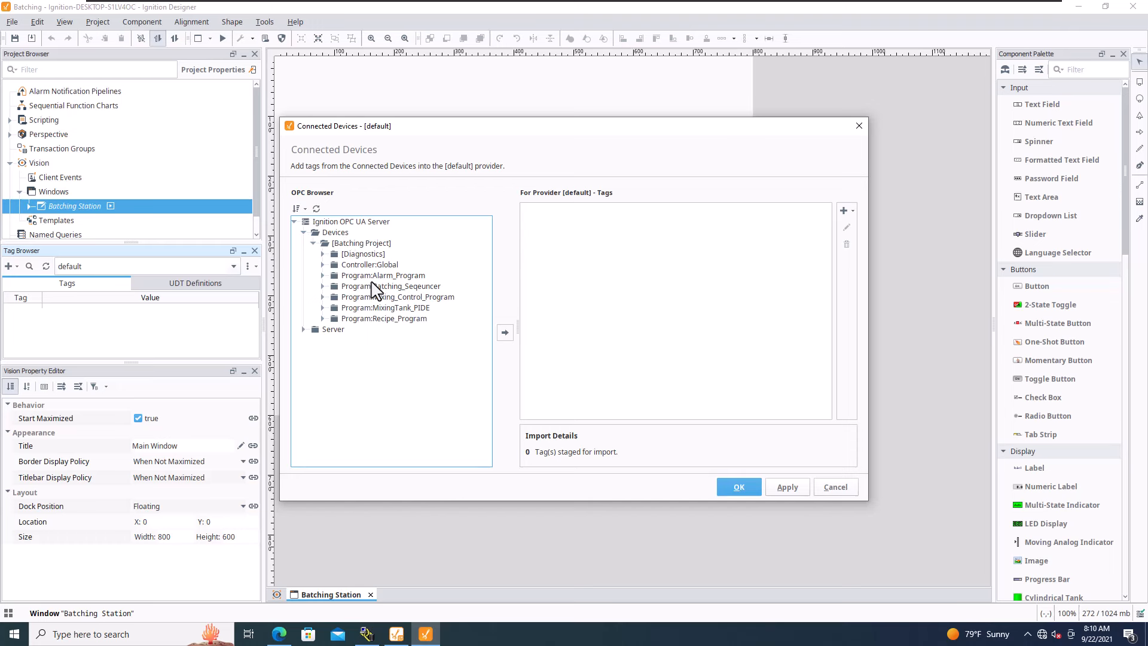
click(365, 244)
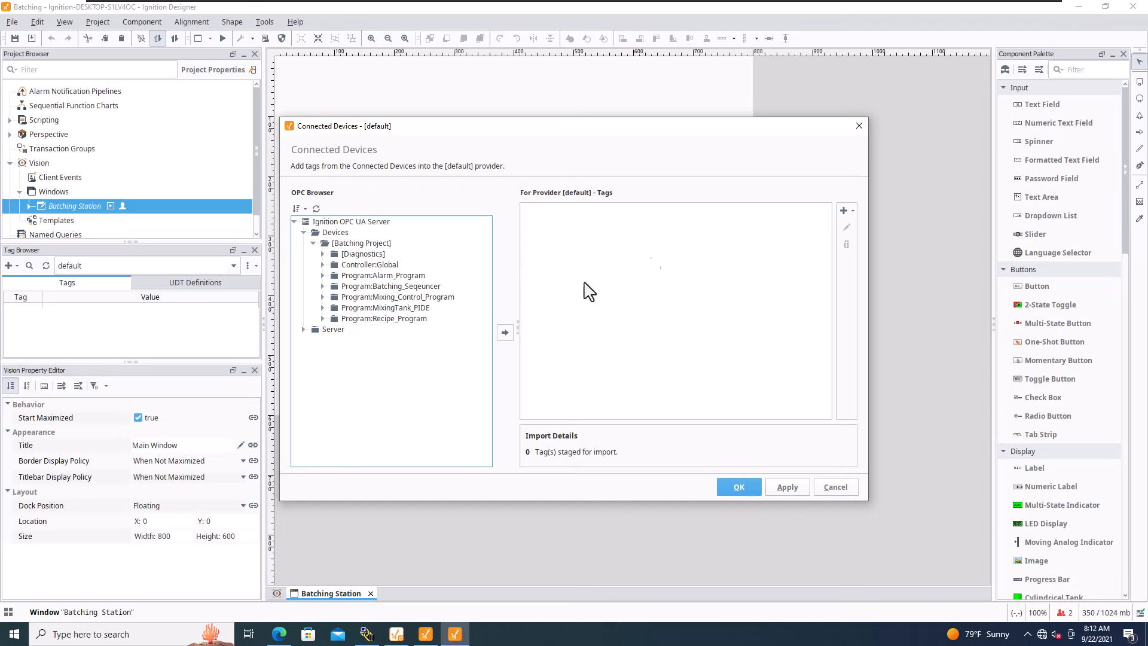
click(851, 210)
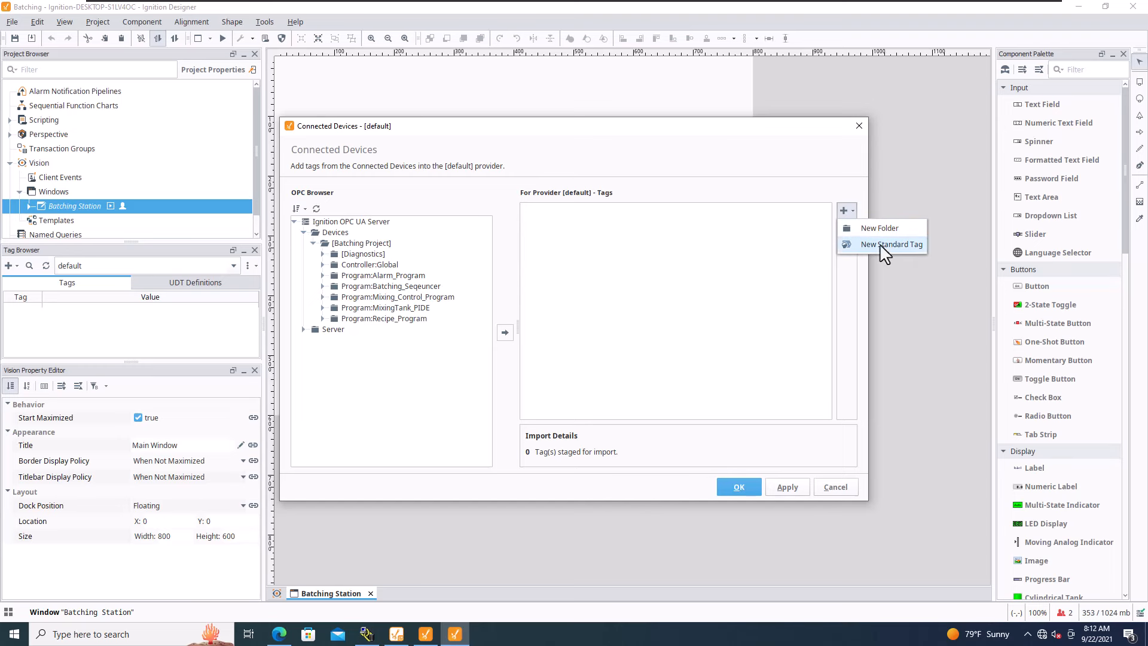
click(553, 274)
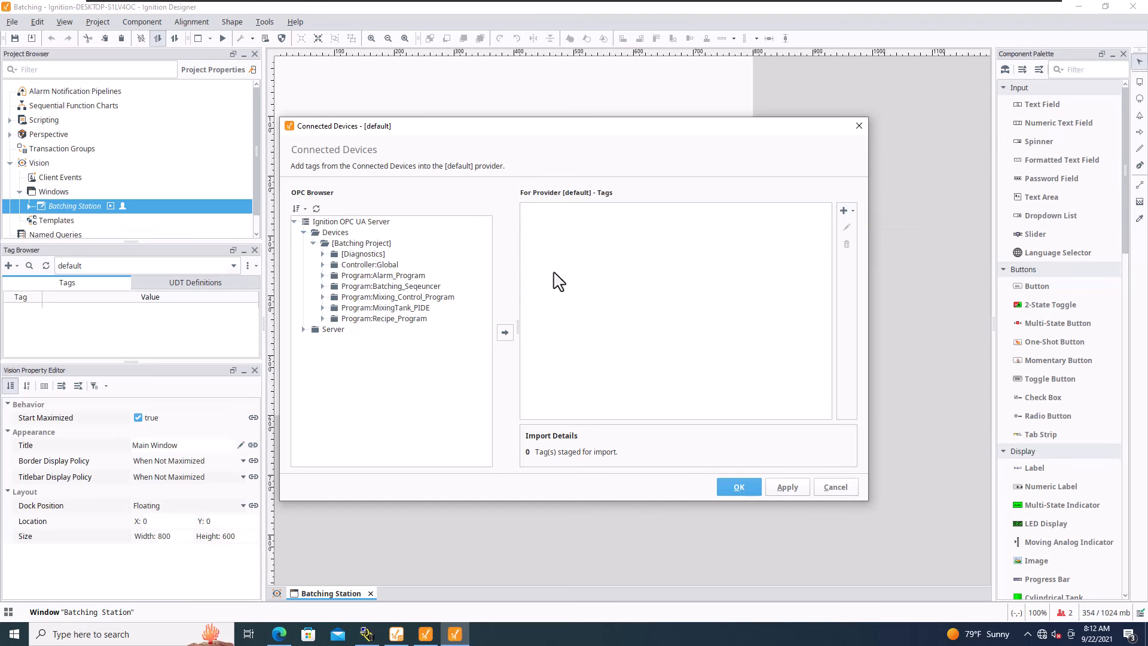
Look through the Mixing_Control_Program, Batching_Seqeuncer, MixingTank_PIDE and Recipe_Program folders under [Batching Project].
click(335, 244)
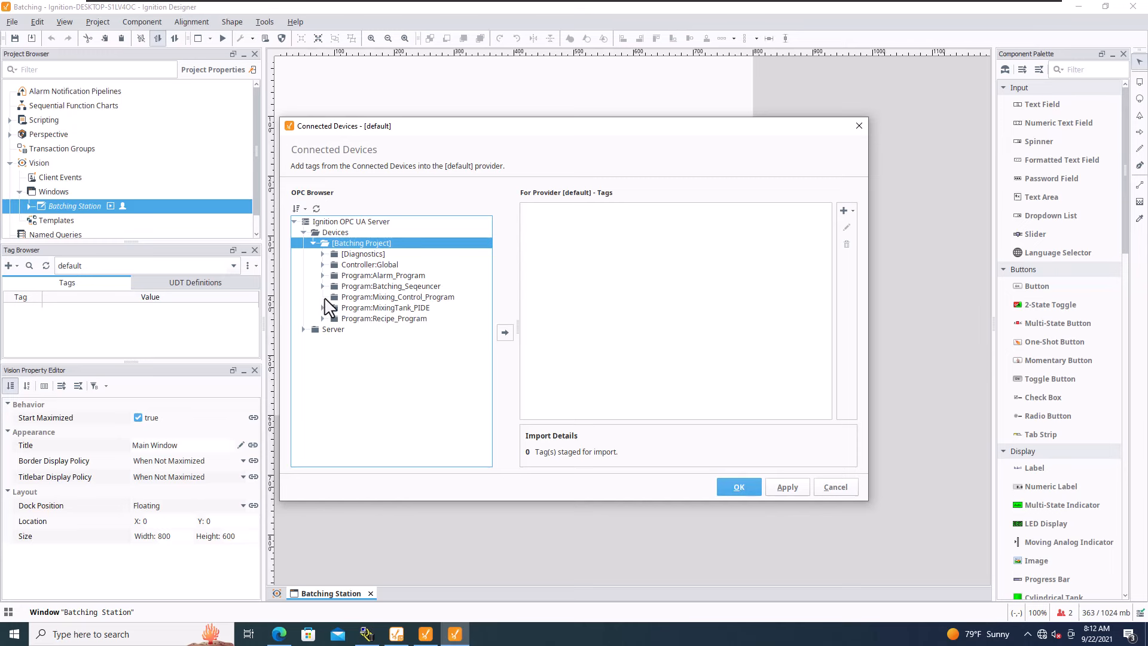
click(325, 297)
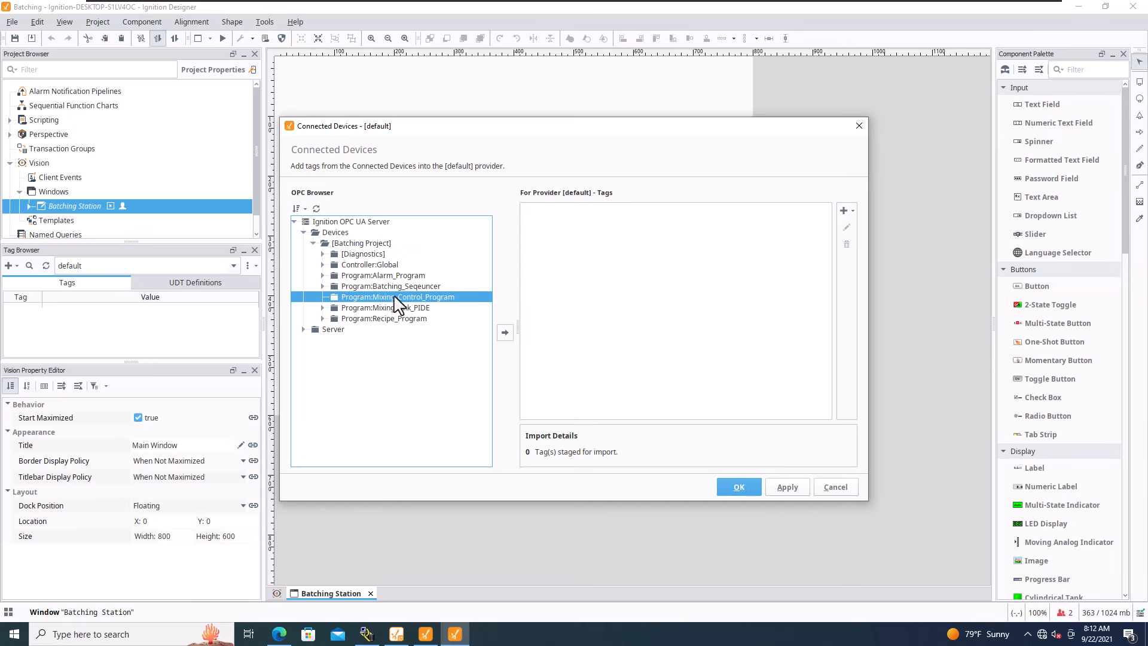
click(324, 286)
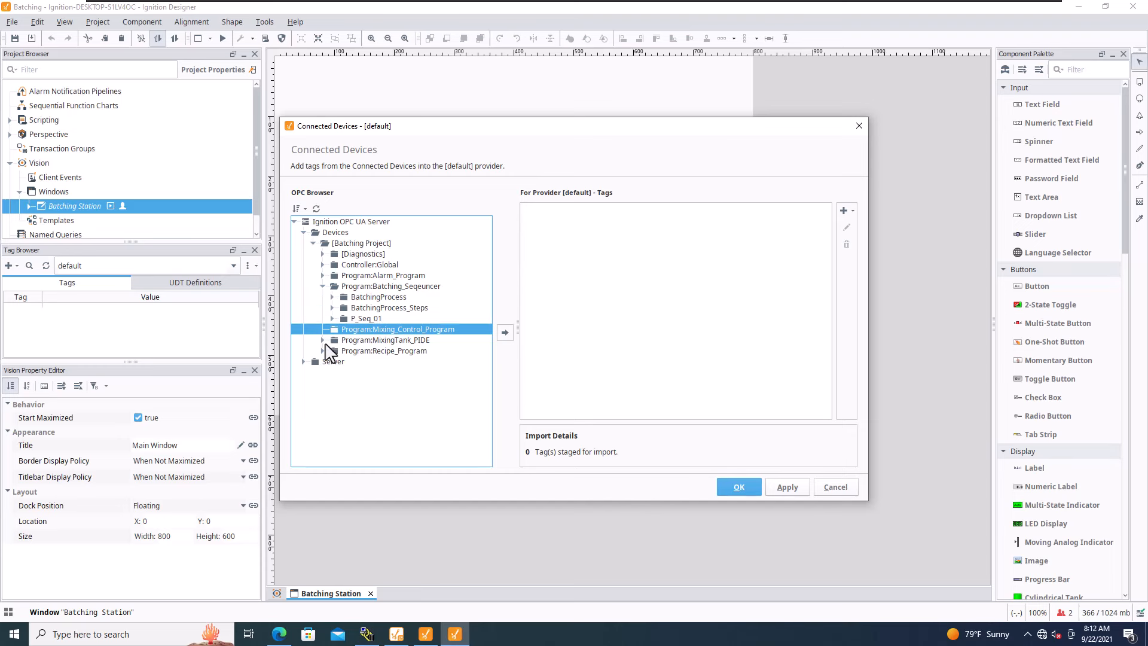
click(323, 340)
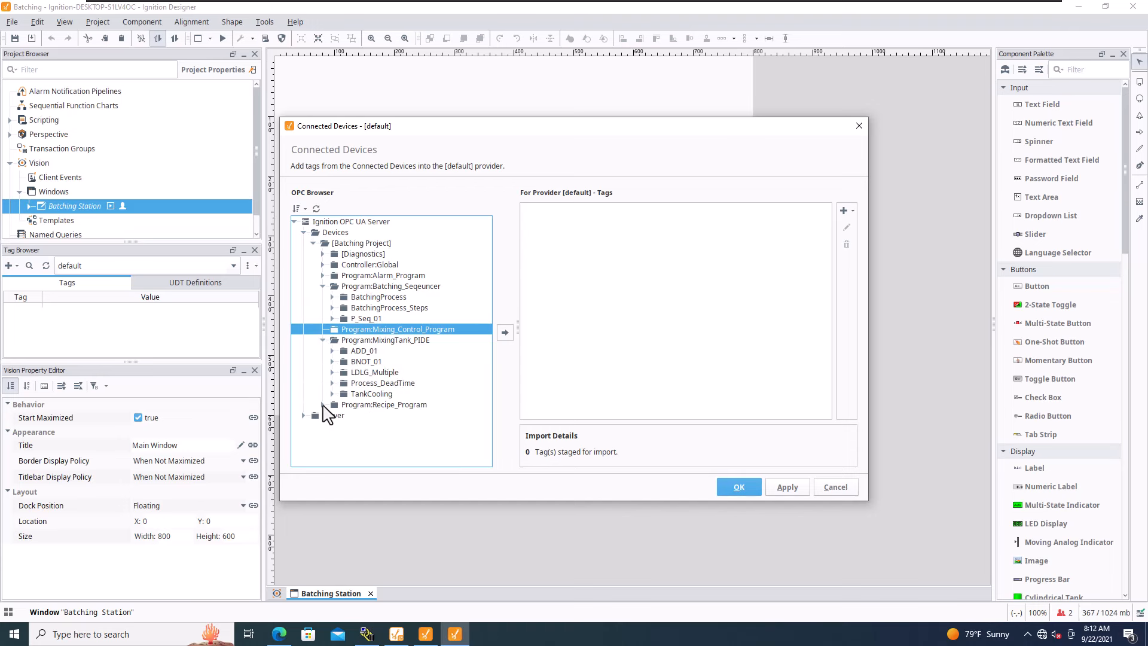
click(365, 405)
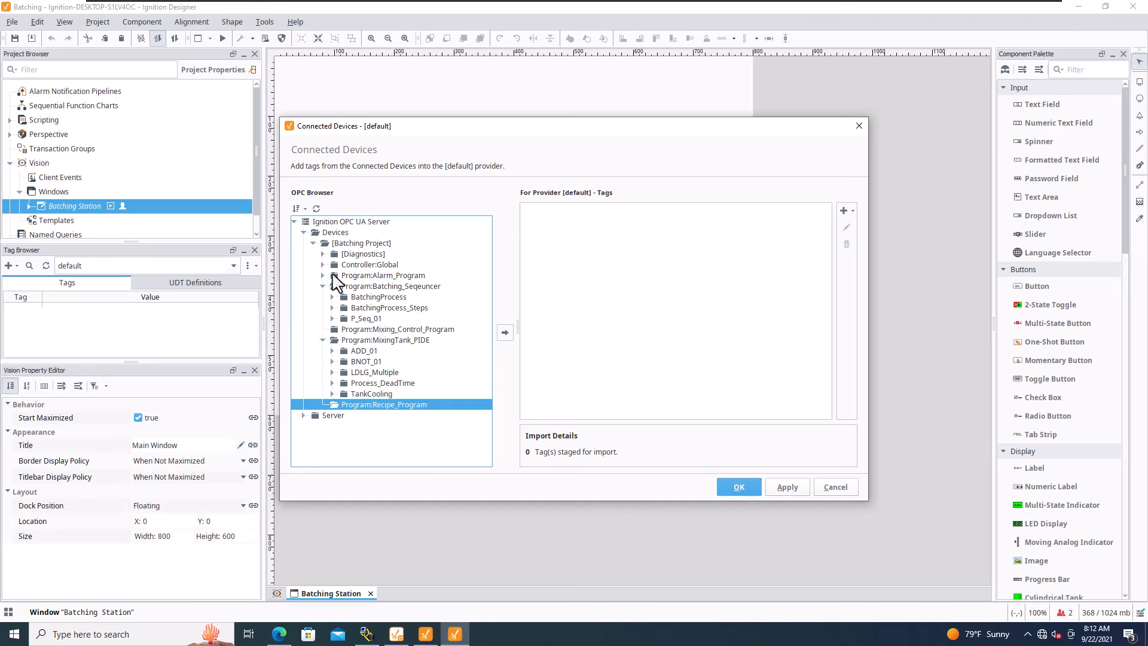
Expand the Controller:Global folder and look through its tags for the tank level tags.
click(322, 264)
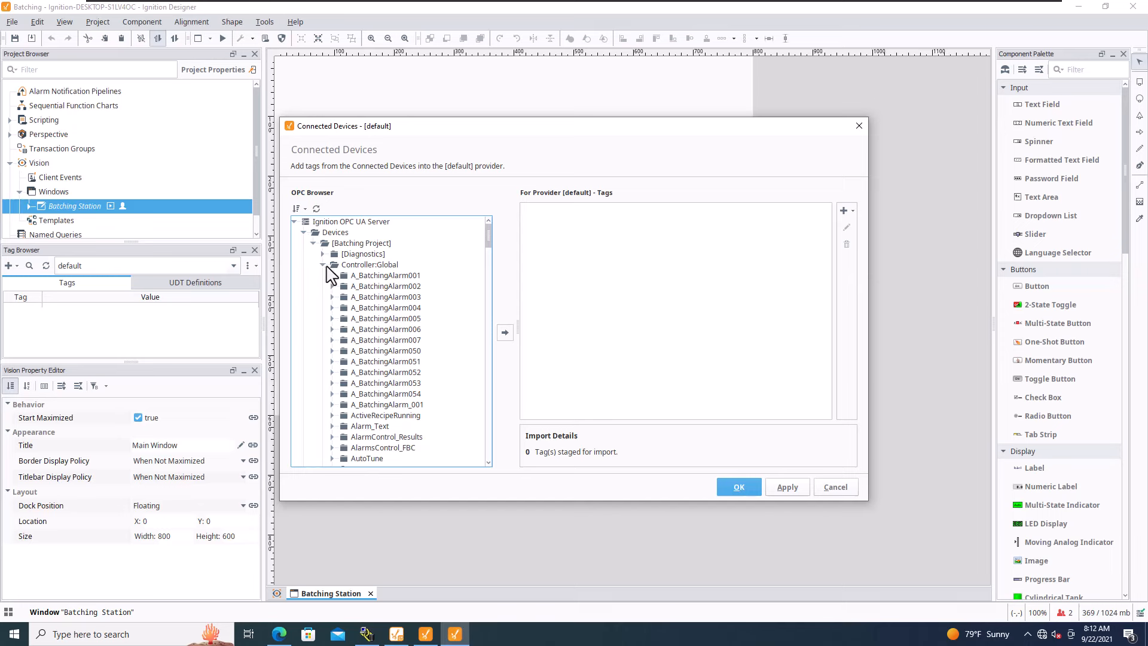
scroll(354, 297, down, 3)
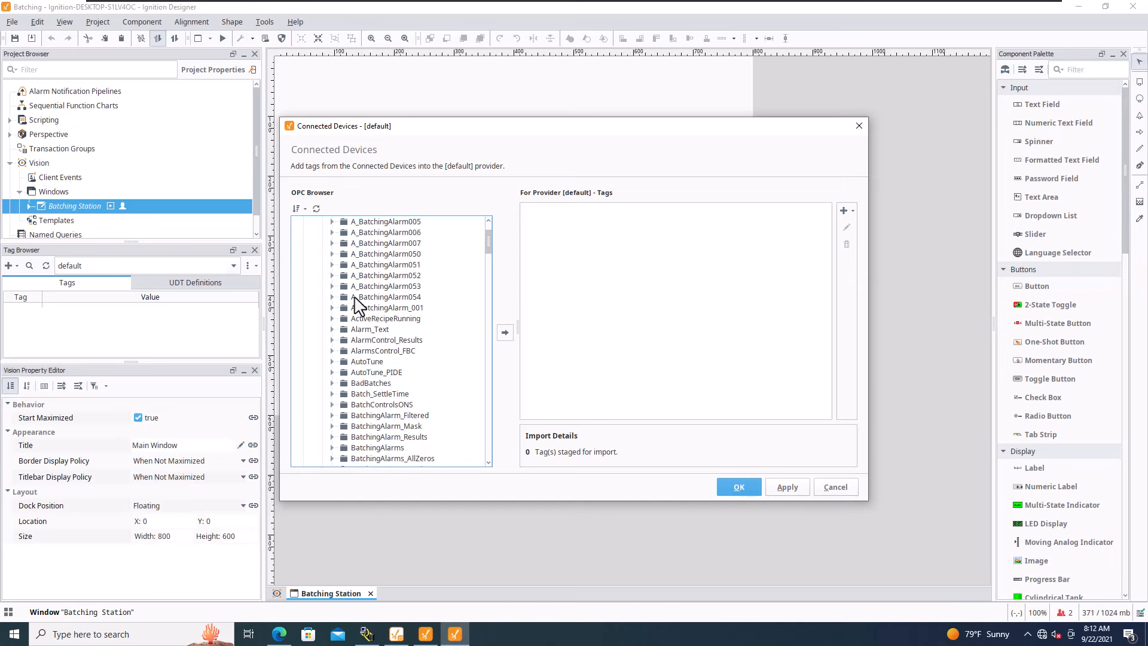
scroll(357, 306, up, 3)
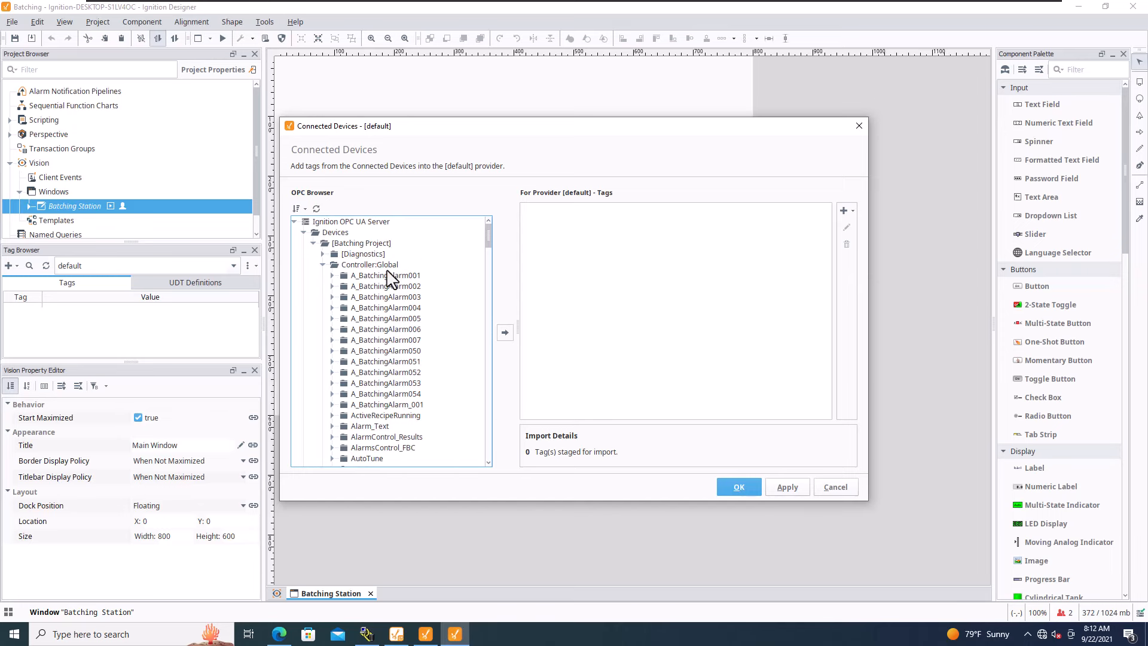
scroll(391, 293, down, 3)
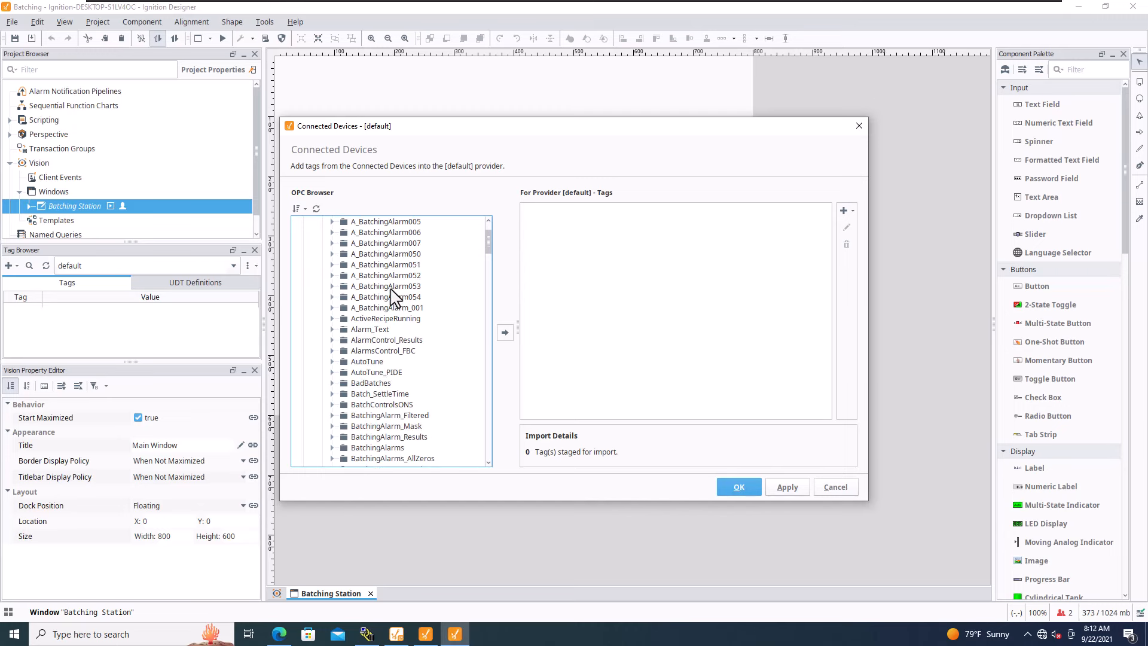
scroll(393, 296, down, 15)
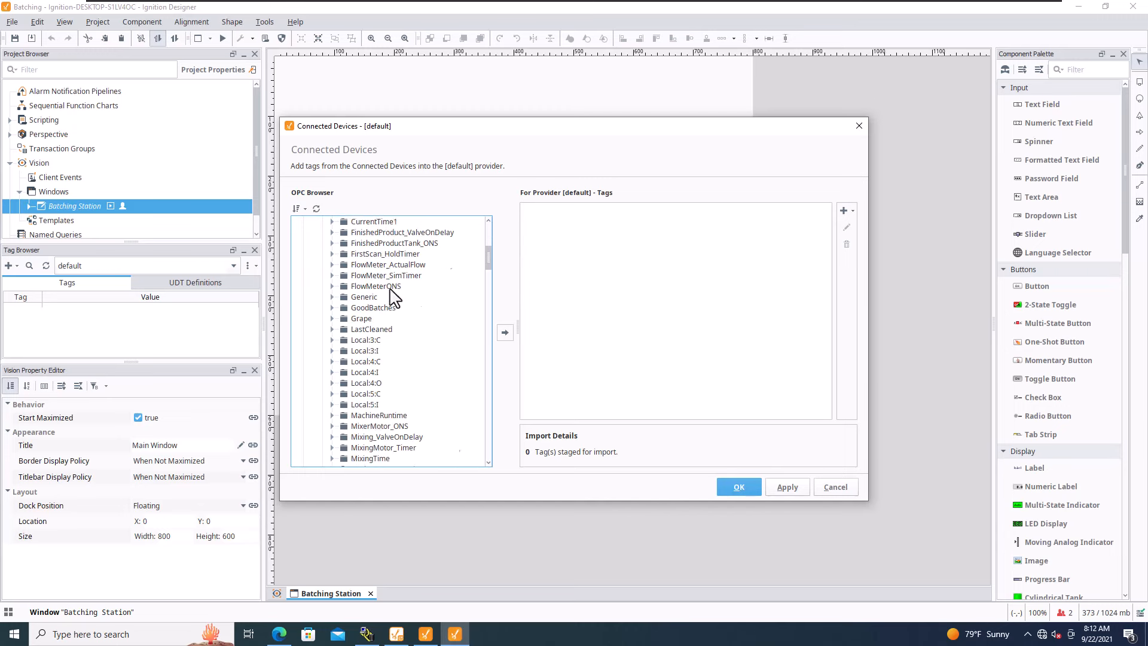
scroll(393, 296, down, 9)
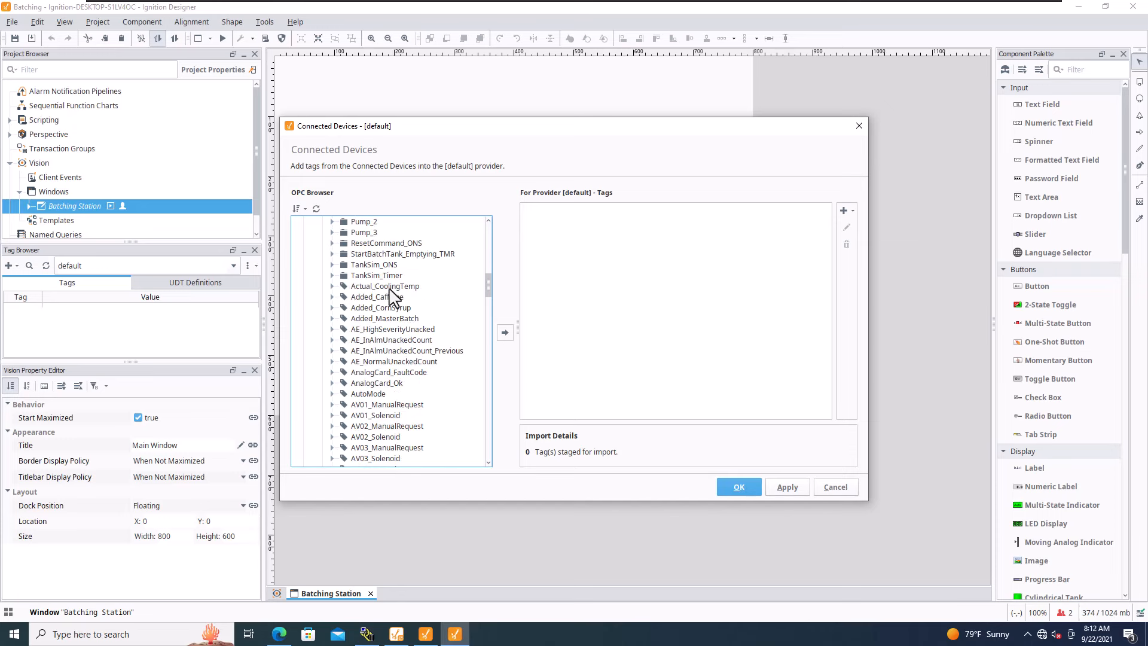
scroll(392, 293, up, 10)
scroll(392, 293, down, 4)
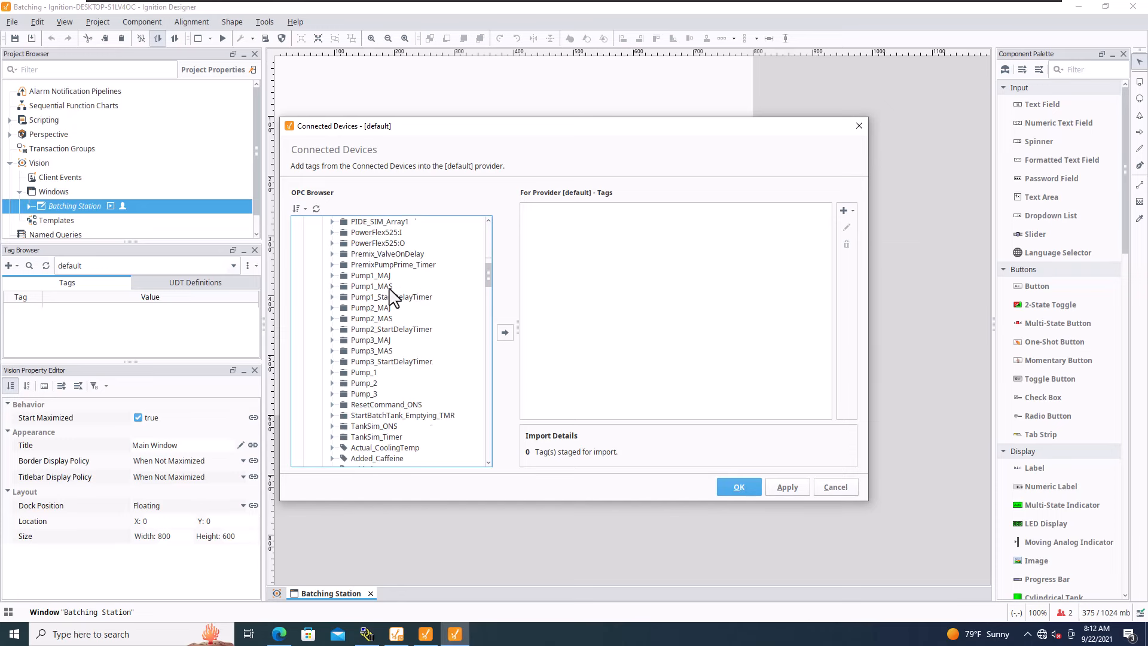
scroll(392, 294, up, 1)
scroll(393, 295, up, 3)
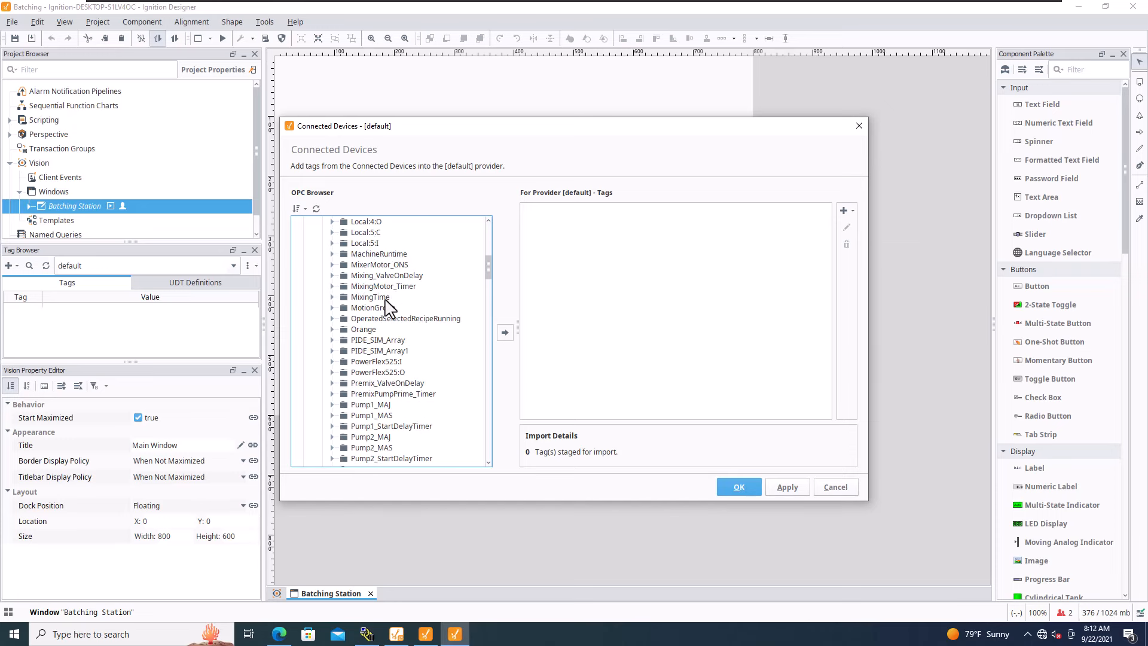
scroll(389, 293, down, 8)
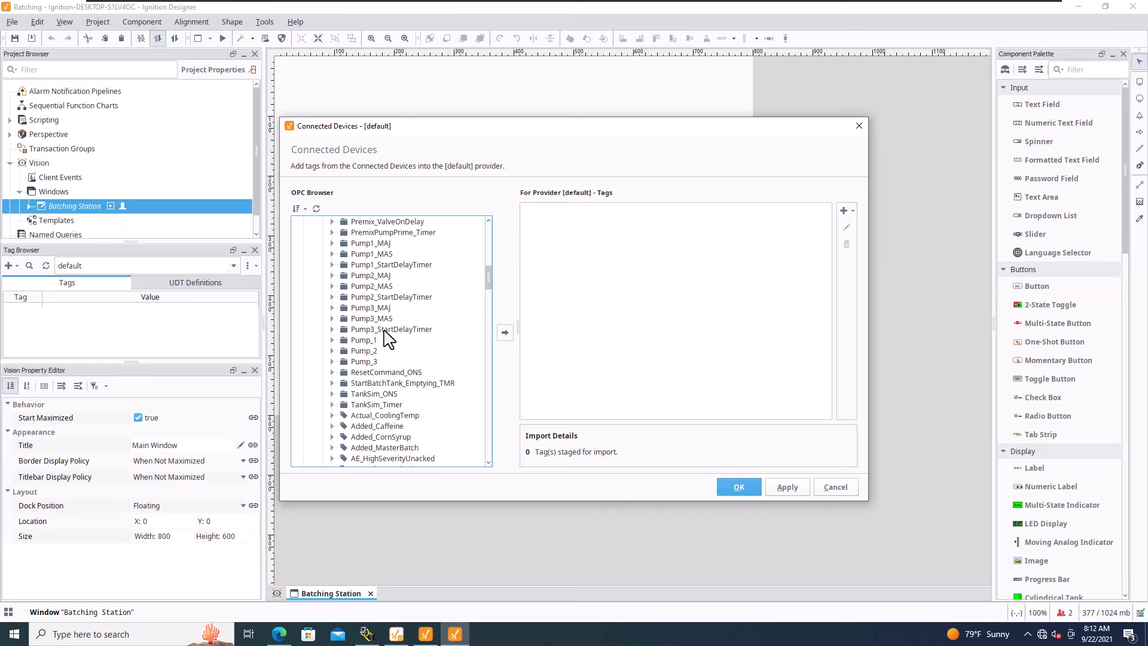
scroll(385, 338, down, 2)
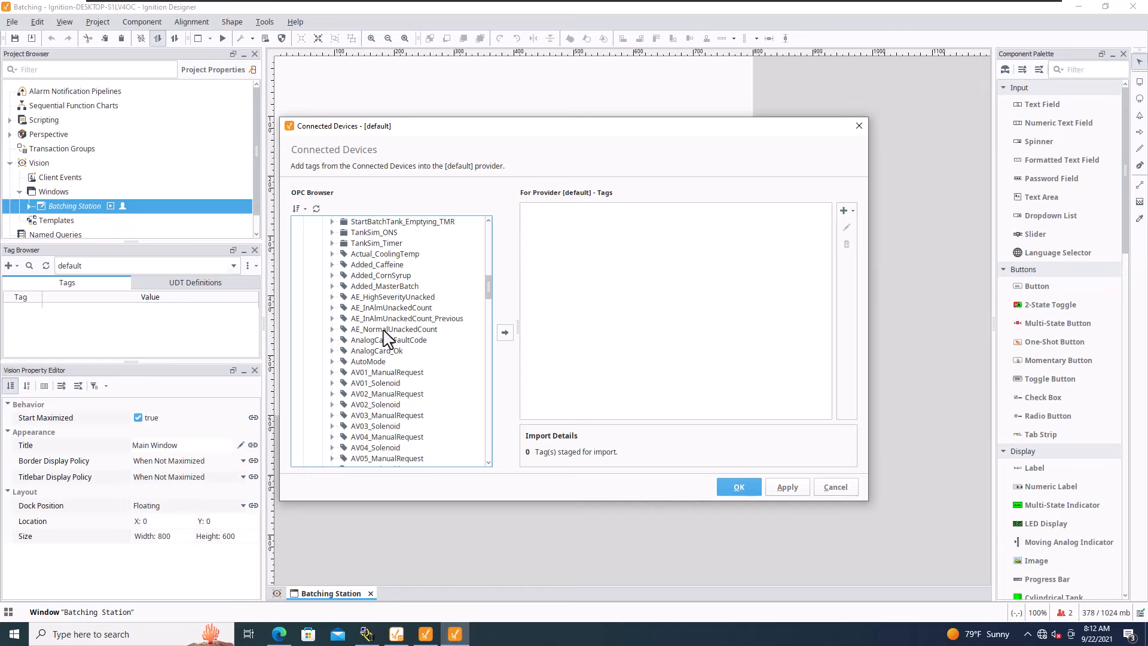
scroll(386, 338, down, 15)
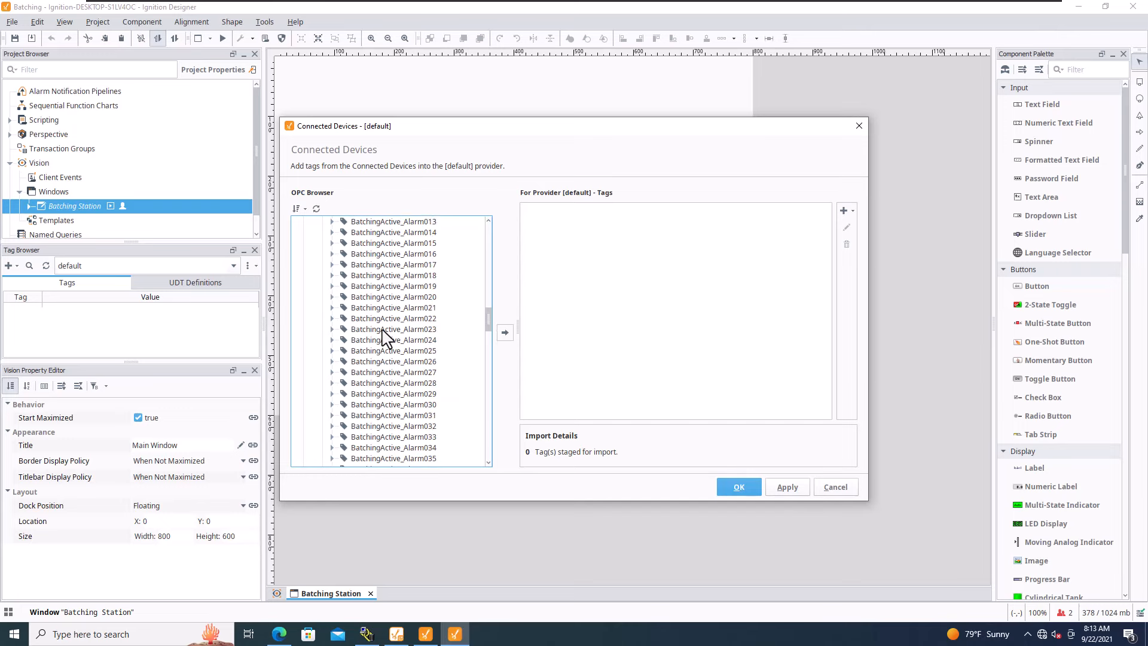
Stage the CornSyrupTank_Level tag from Controller:Global for import into the default provider.
drag(488, 330, 487, 374)
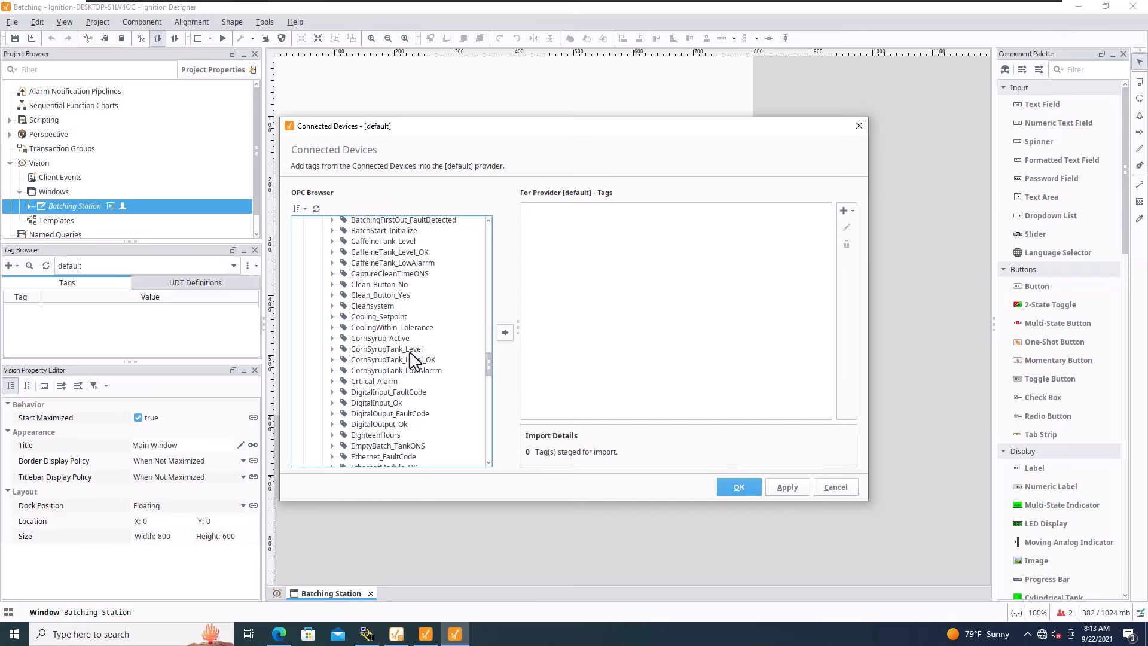
click(412, 352)
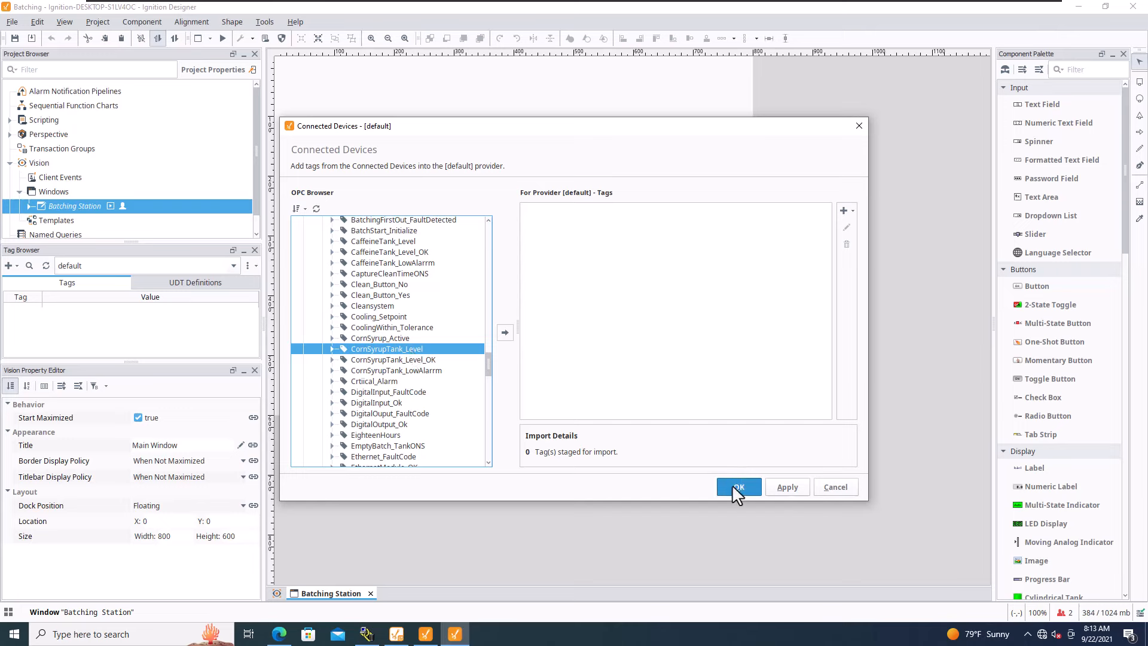
click(506, 332)
Stage the MasterRecipeTank_Level tag from Controller:Global for import into the default provider.
drag(488, 359, 488, 399)
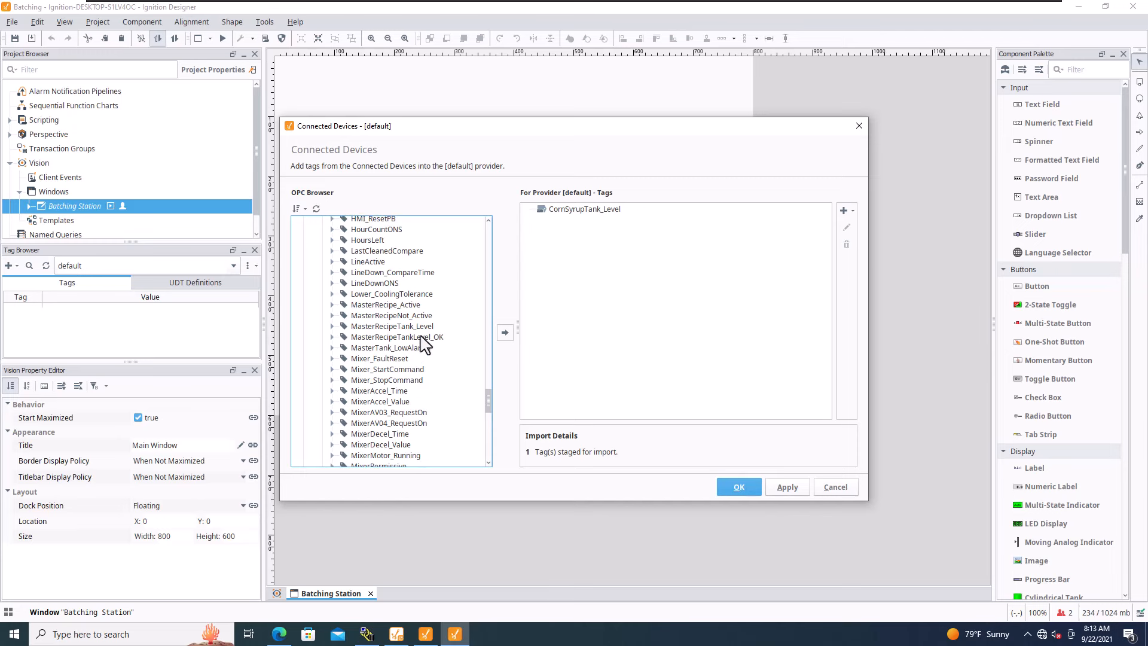
click(422, 328)
click(505, 333)
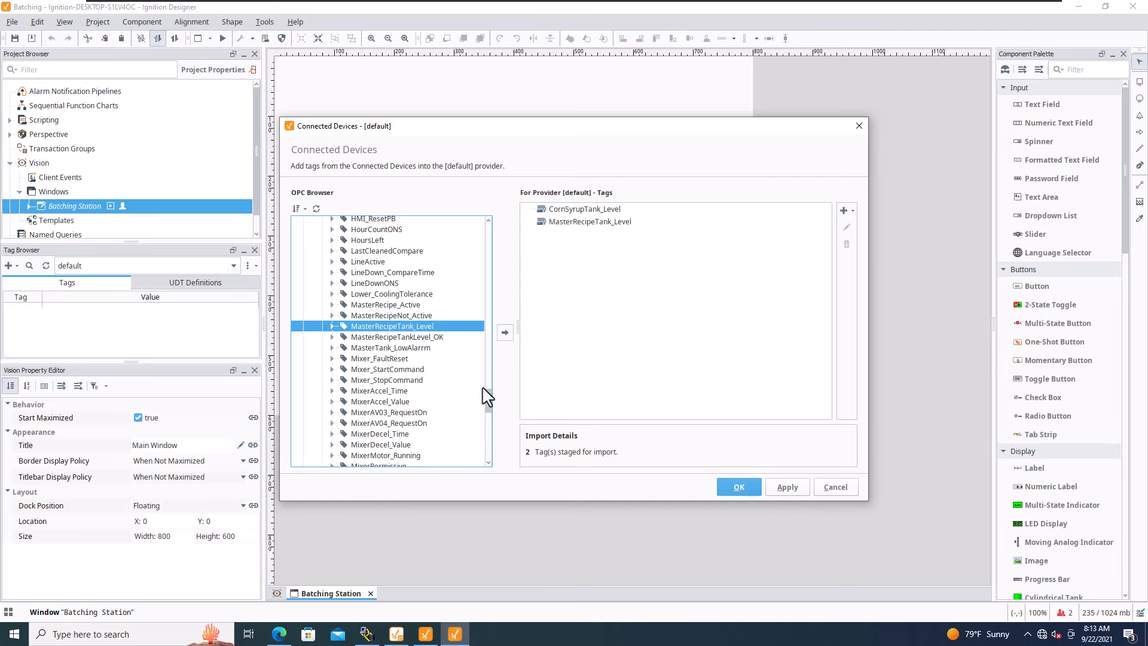
Find the CaffeineTank_Level tag in Controller:Global and stage it for import into the default provider.
drag(488, 393, 487, 401)
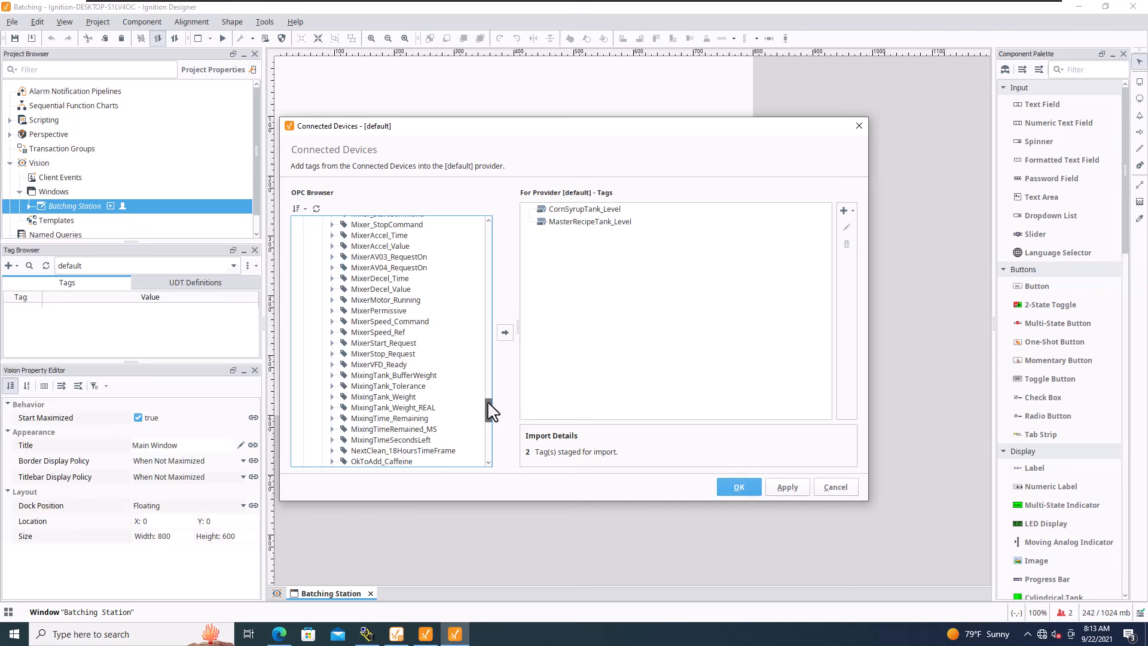
scroll(487, 401, up, 6)
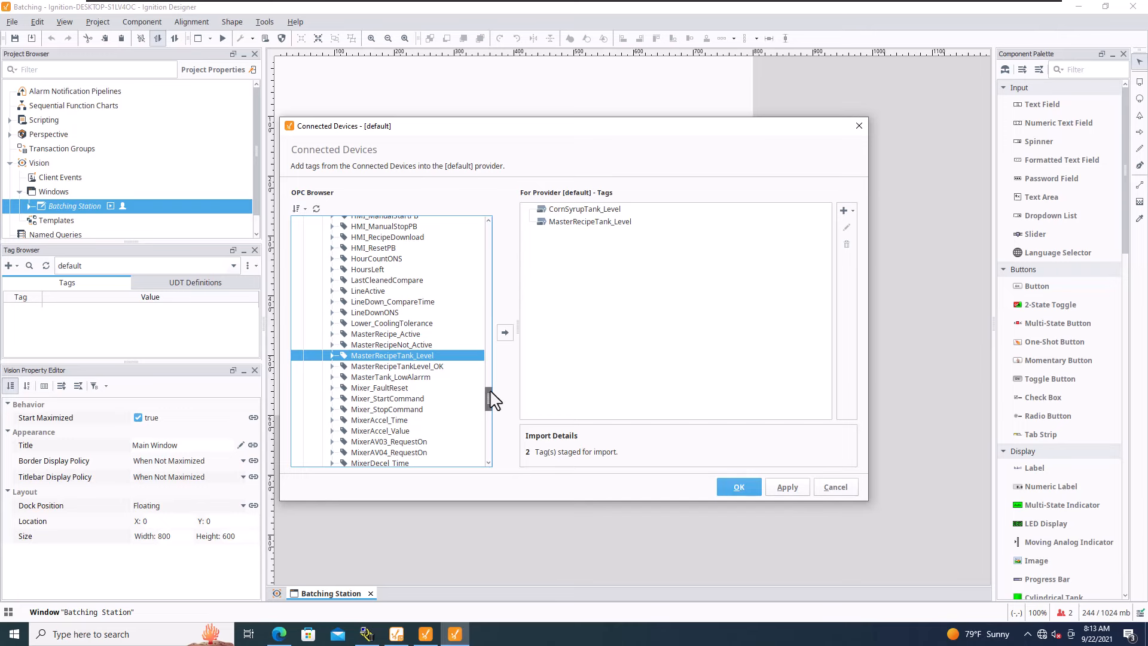
scroll(492, 399, up, 2)
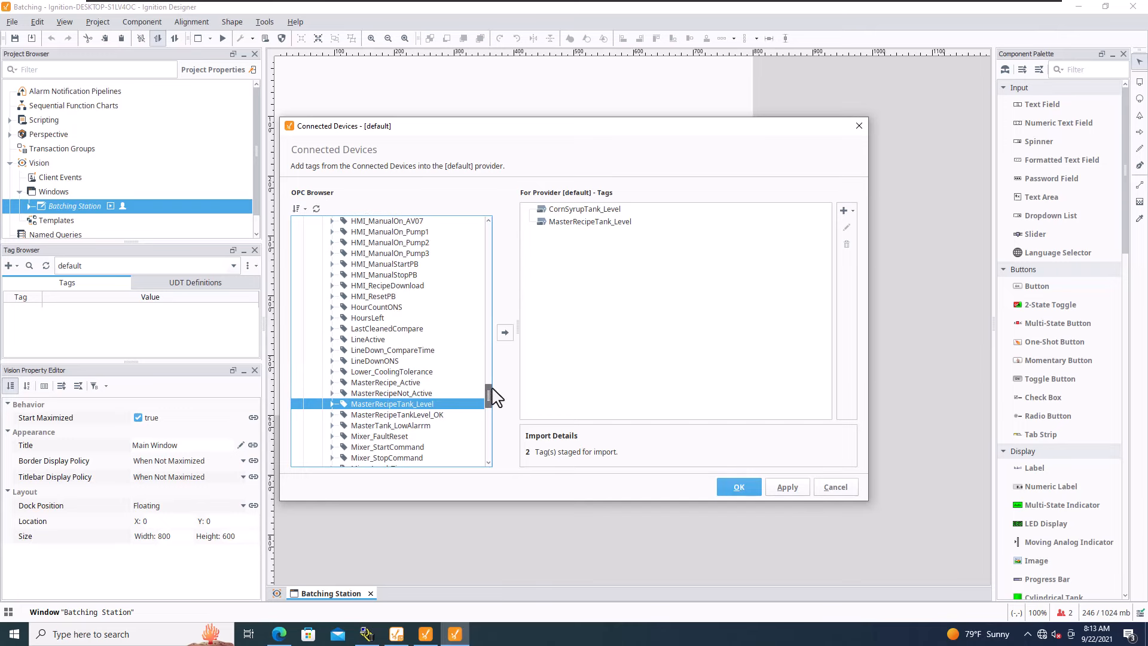
scroll(495, 398, down, 1)
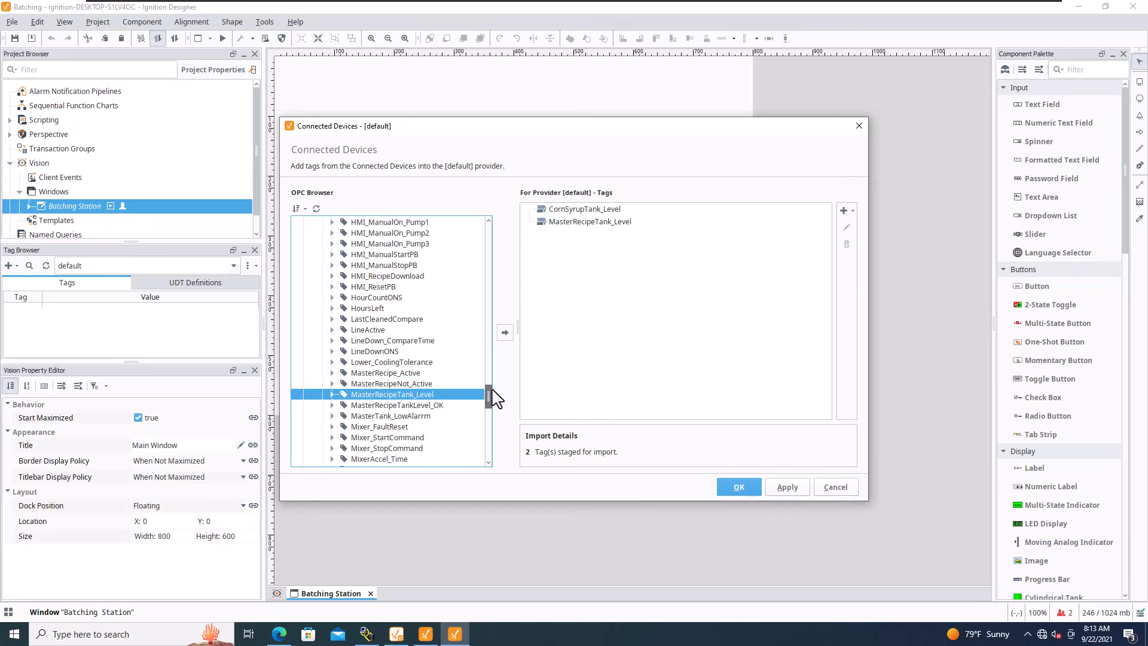
drag(493, 390, 490, 436)
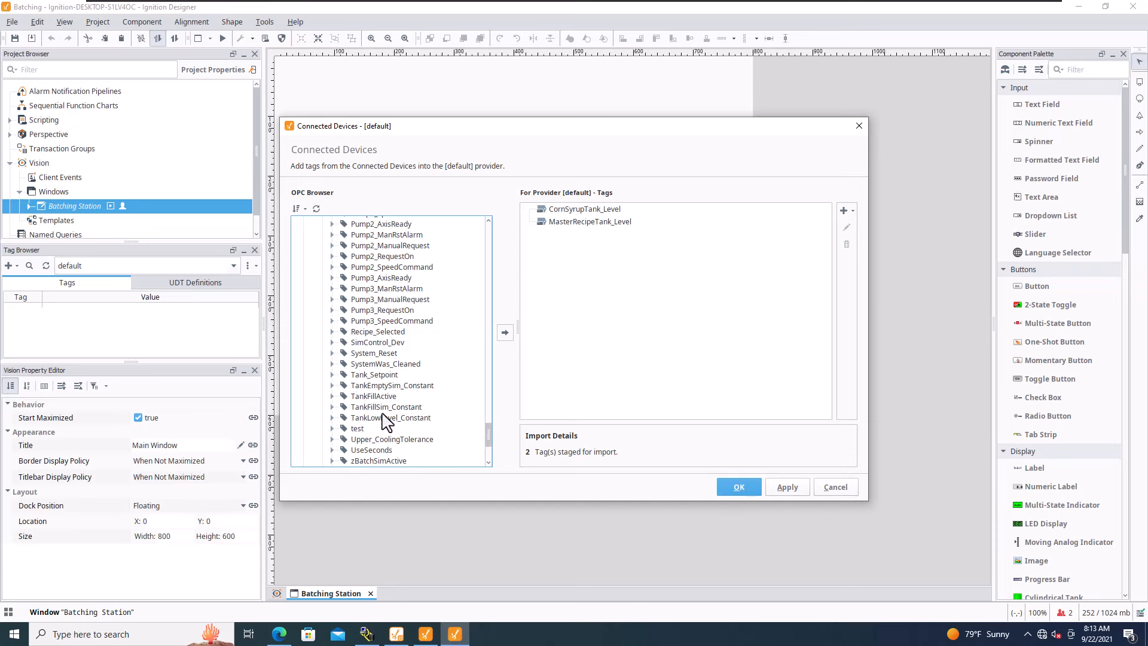
scroll(379, 419, down, 3)
scroll(382, 415, up, 9)
scroll(389, 413, up, 10)
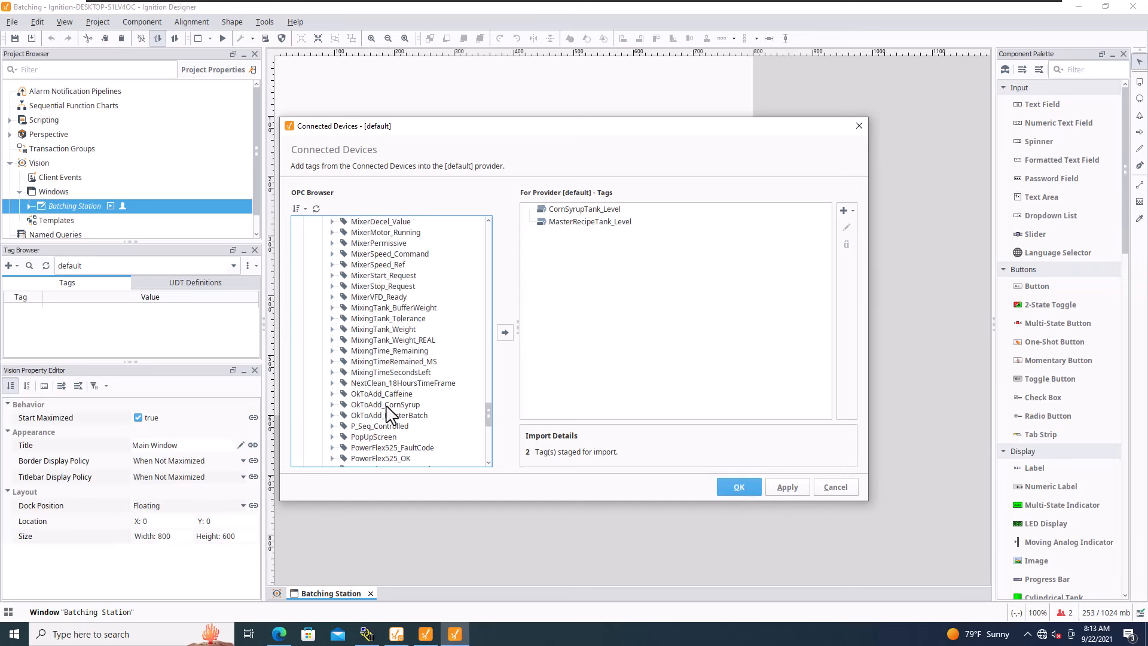
scroll(392, 406, up, 10)
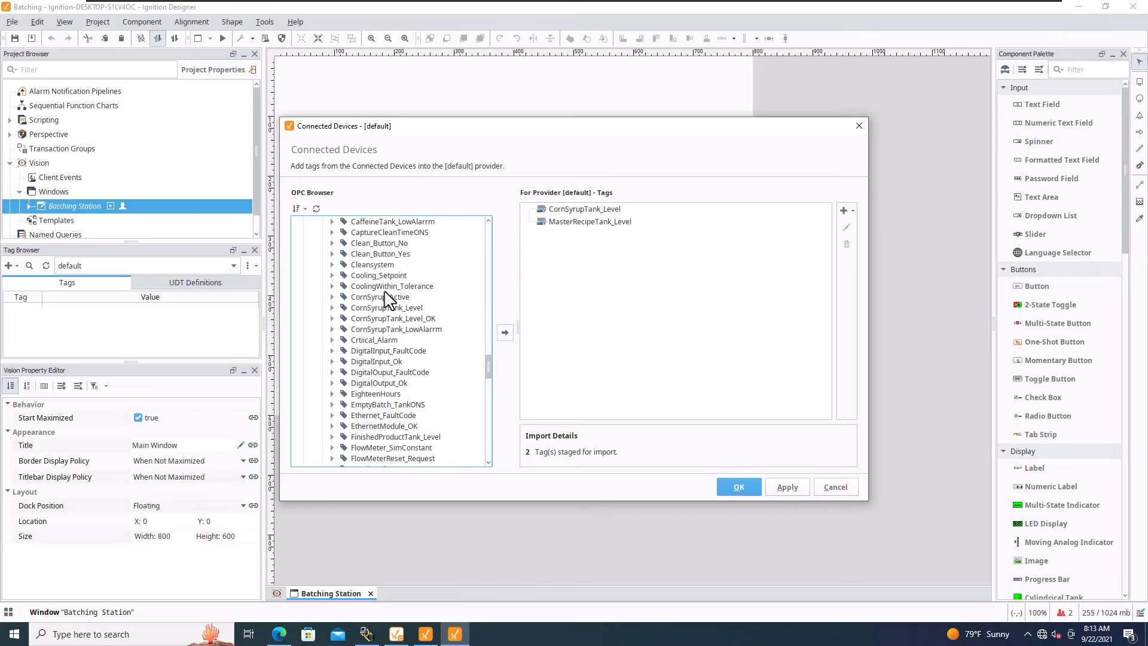
scroll(390, 311, up, 3)
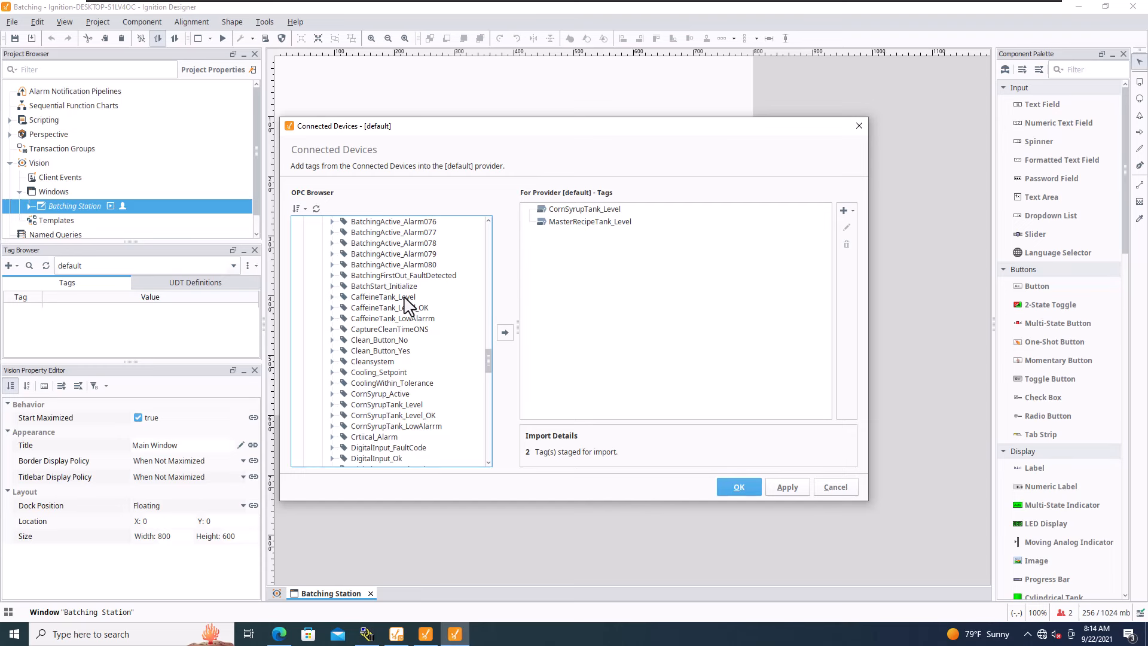
click(405, 297)
click(505, 332)
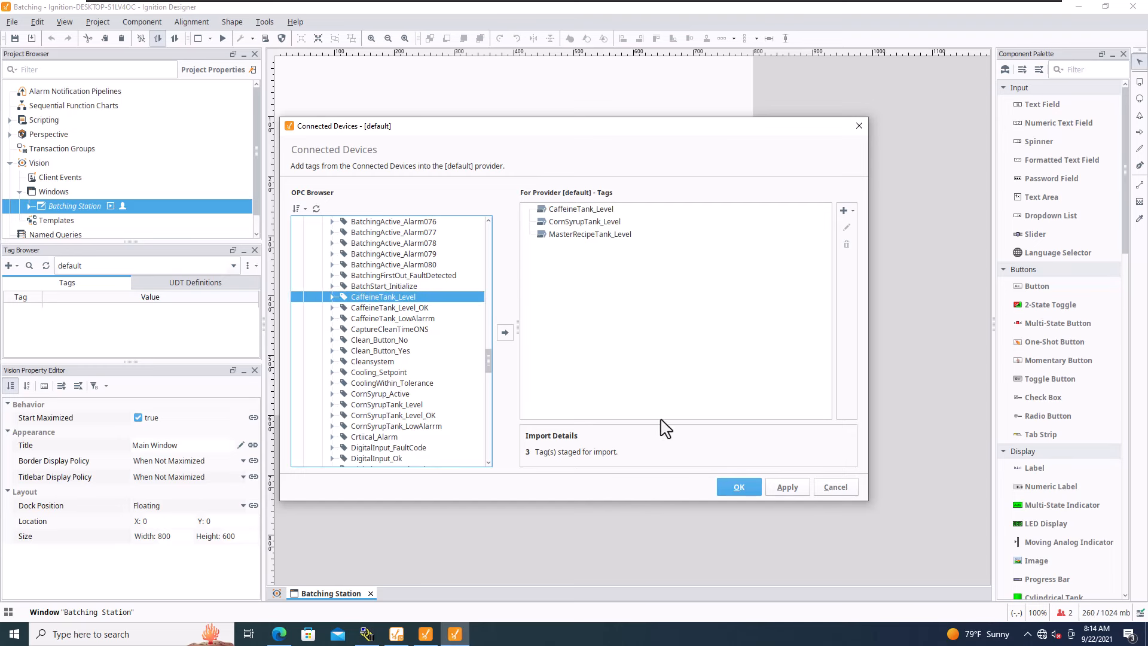
Import the three staged tank level tags into the default provider and close the connected devices dialog.
click(790, 490)
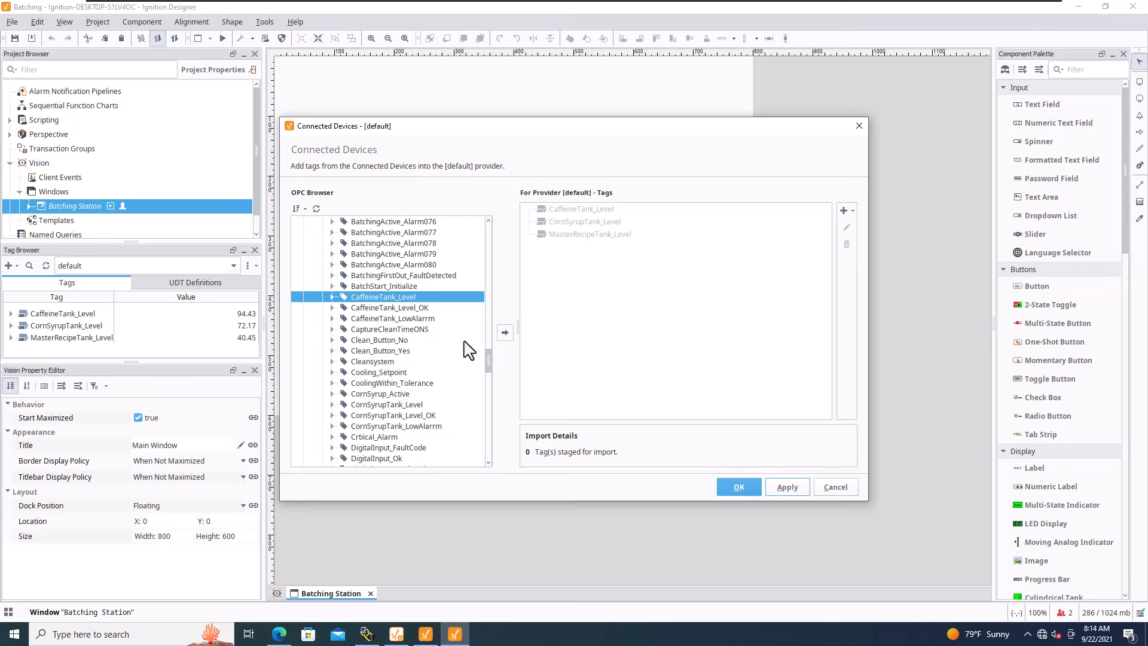
click(734, 489)
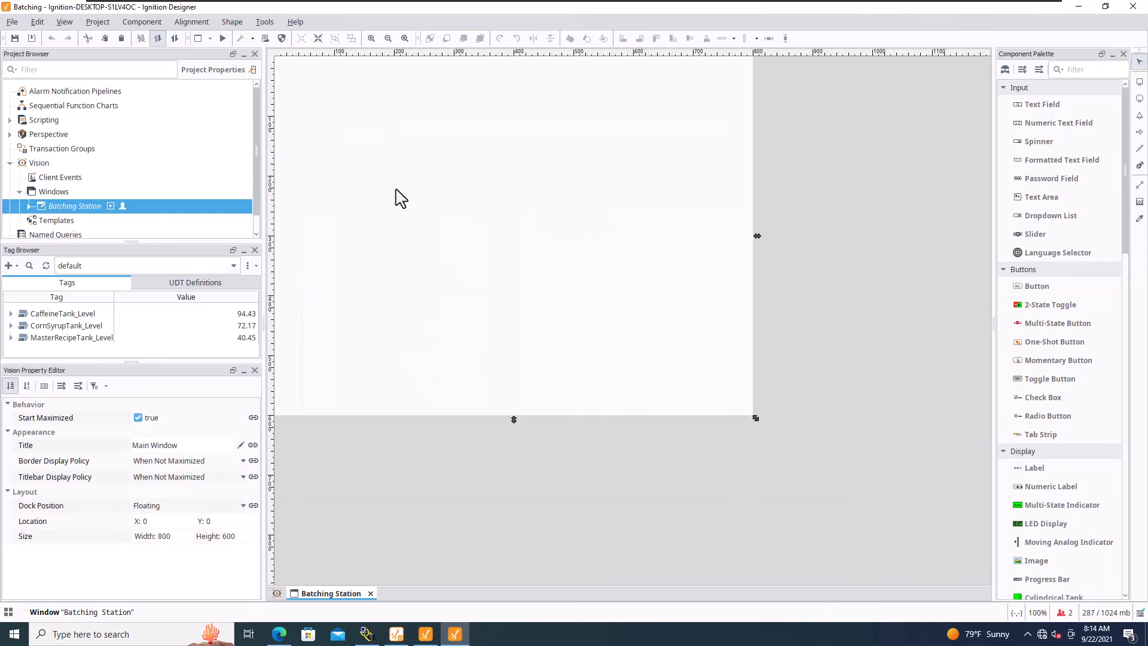
click(541, 230)
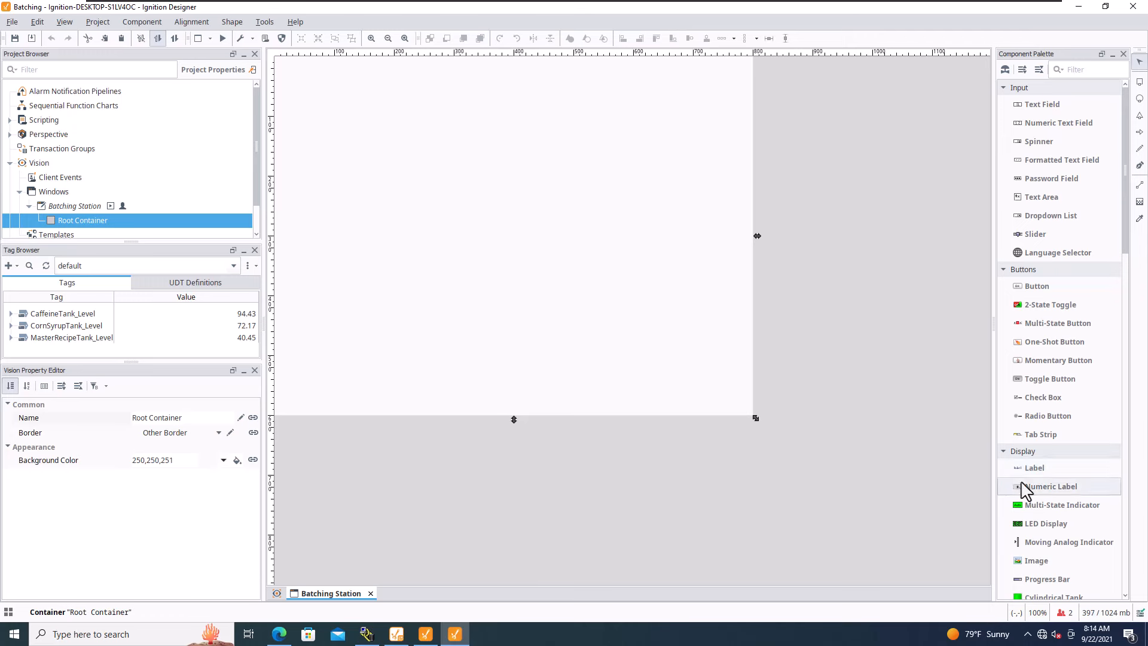
scroll(1029, 413, down, 2)
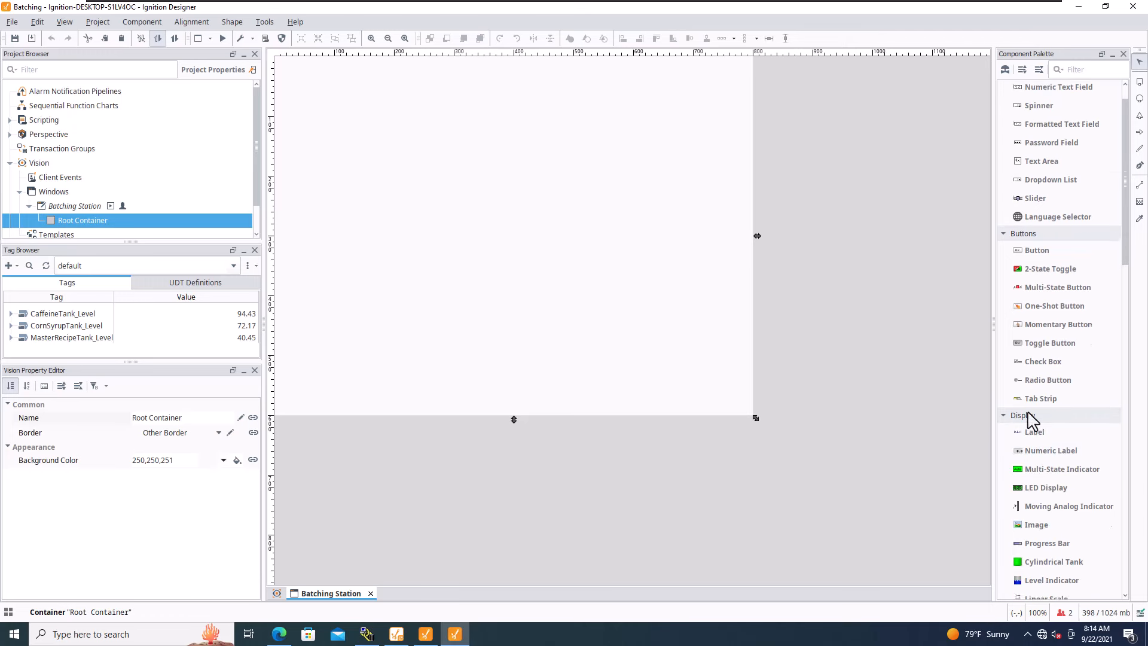
scroll(1031, 430, down, 1)
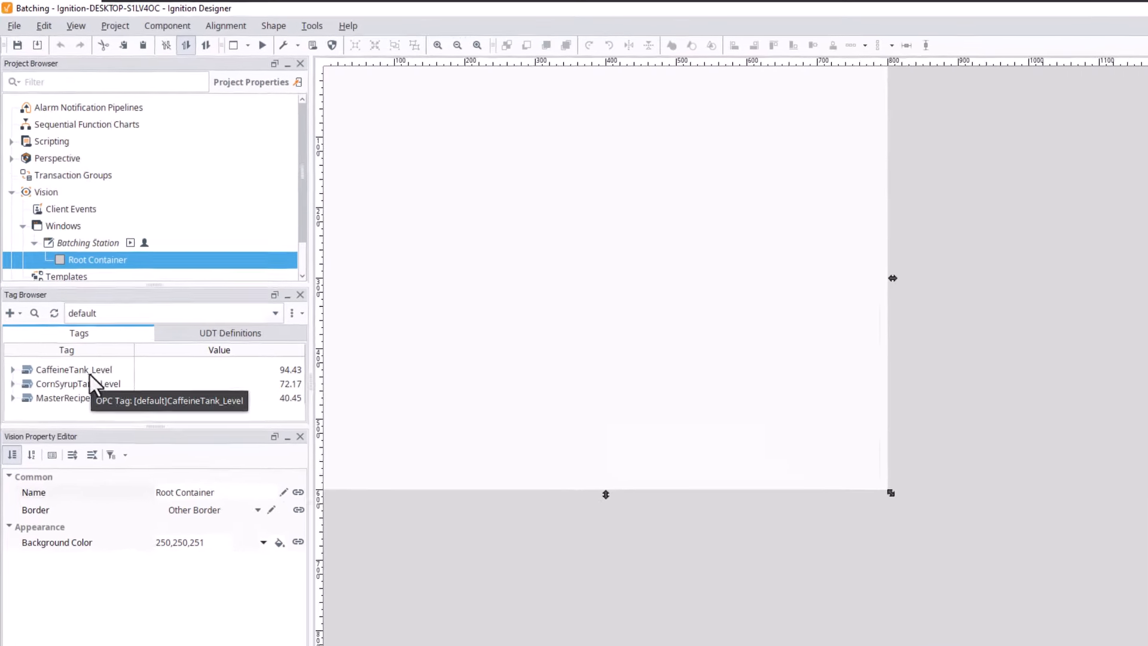
right_click(94, 371)
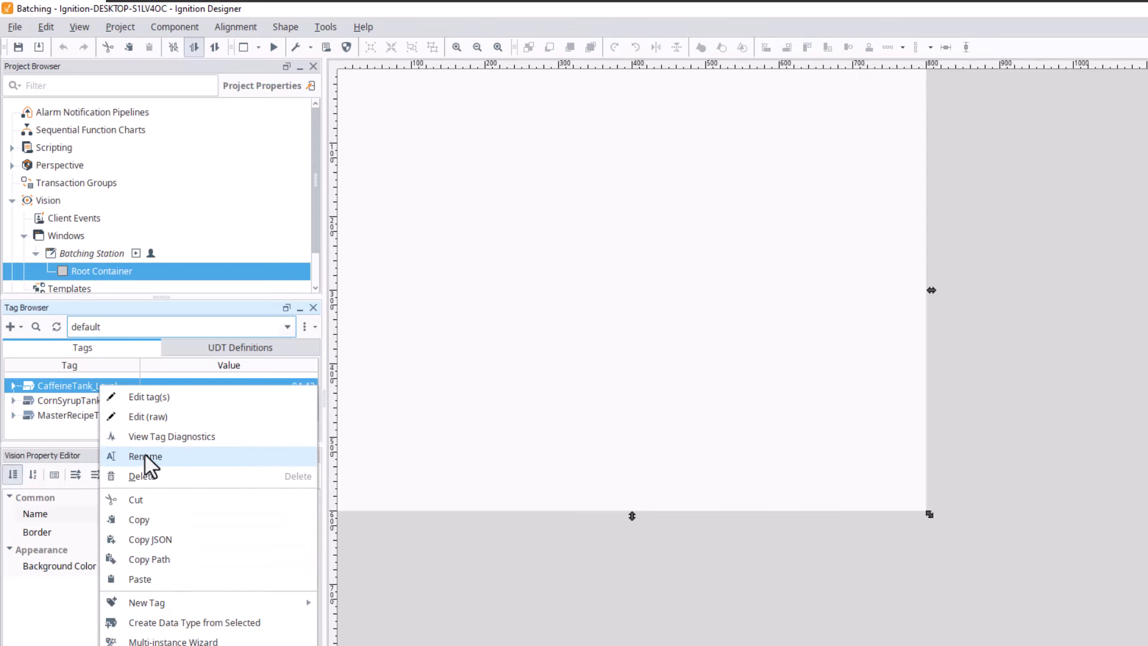
click(78, 386)
Add a numeric label bound to CaffeineTank_Level to the Batching Station window and shift it slightly up and left on the canvas.
drag(79, 385, 558, 256)
mouse_move(600, 269)
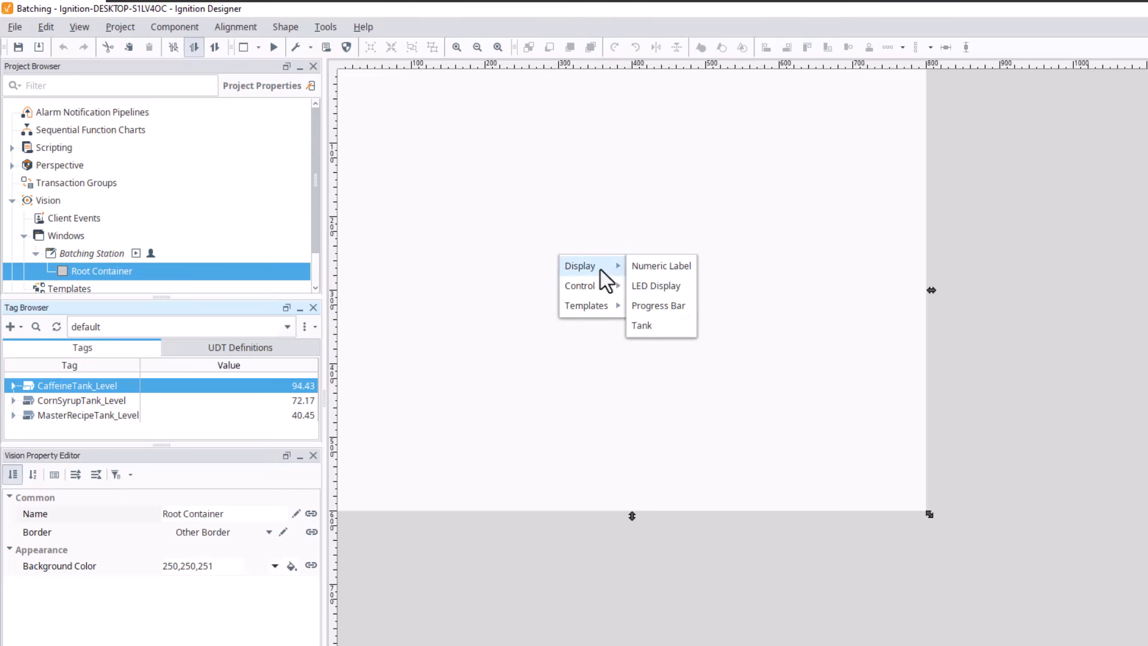
click(659, 266)
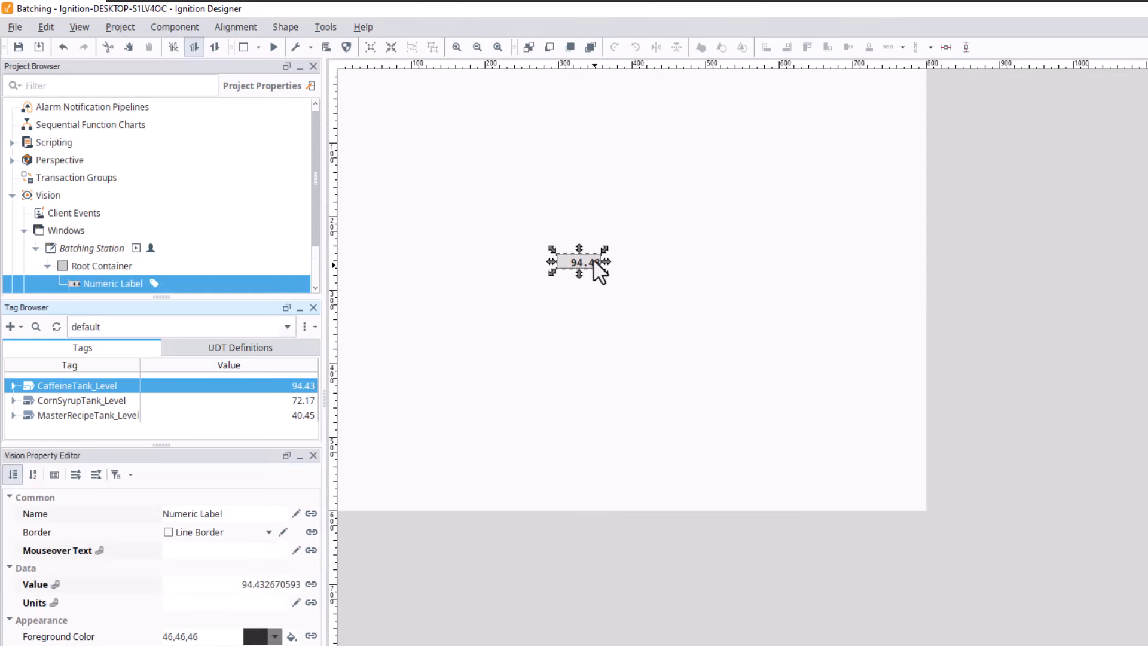
drag(568, 264, 522, 210)
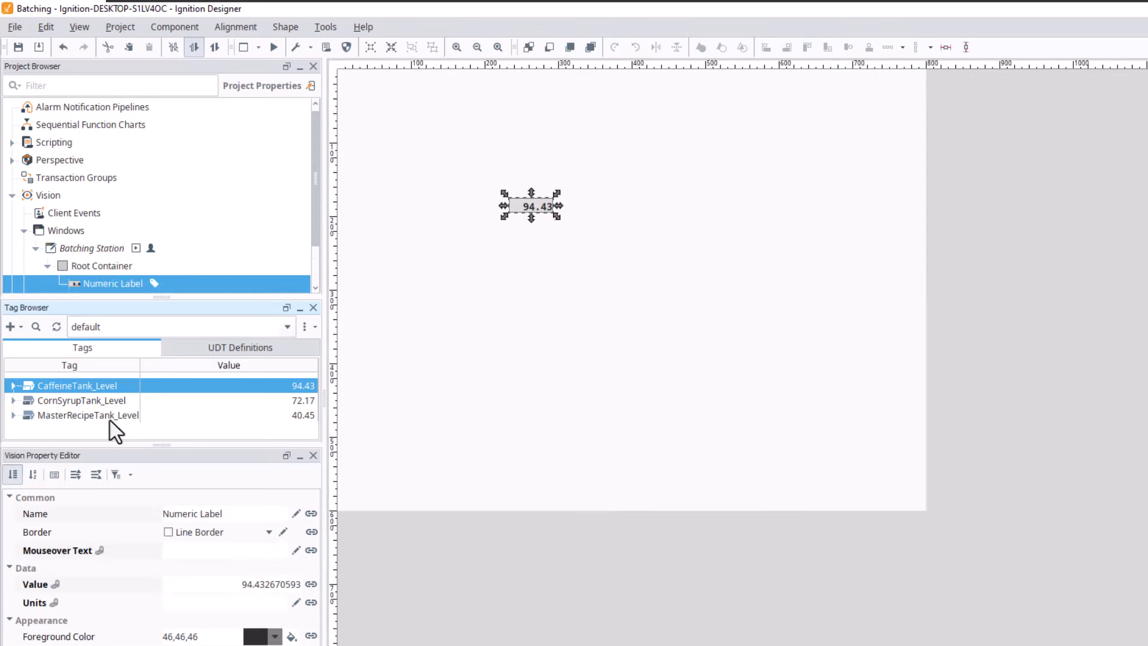
Add a numeric label bound to CornSyrupTank_Level just below the CaffeineTank_Level label.
drag(110, 402, 568, 307)
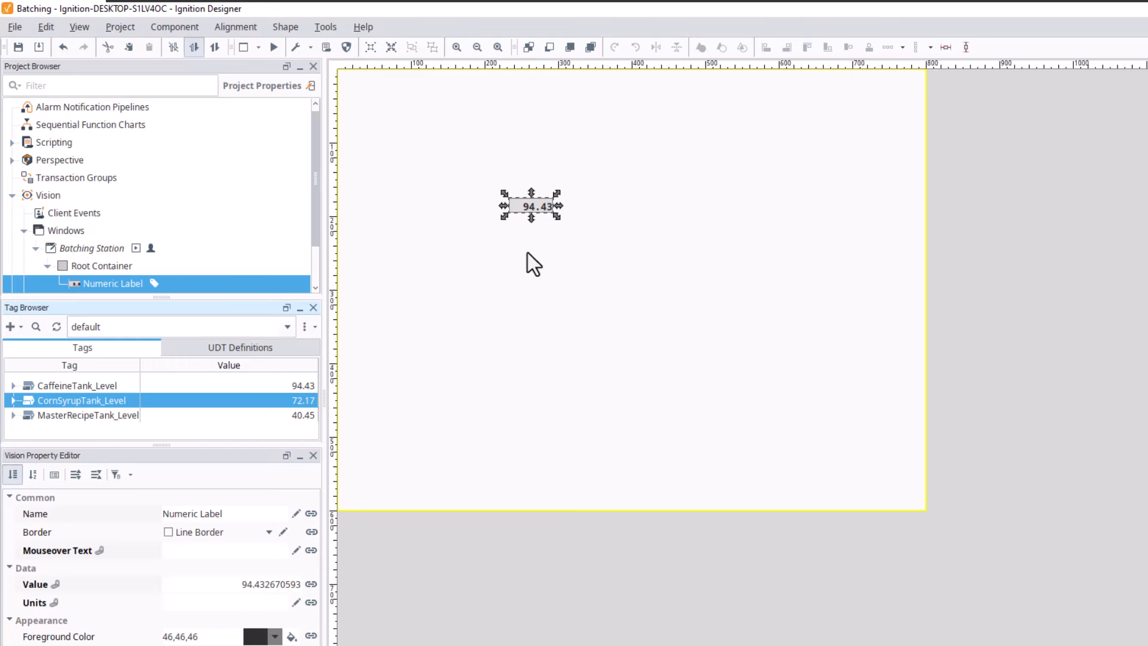
drag(529, 253, 542, 264)
mouse_move(539, 264)
click(625, 262)
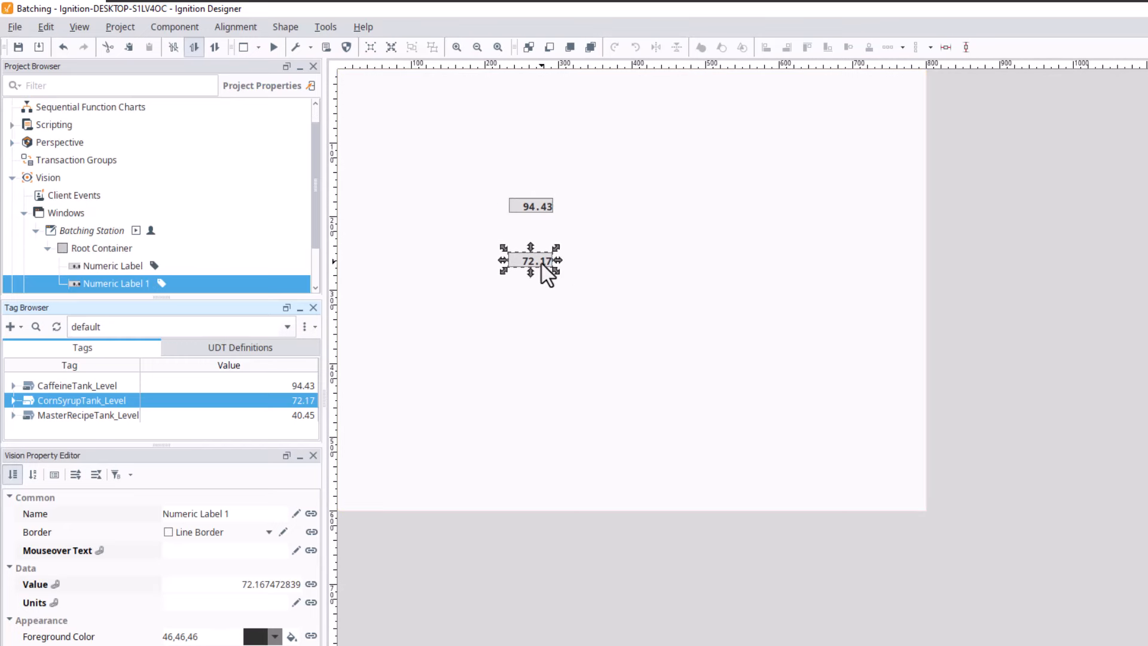
Add a numeric label bound to MasterRecipeTank_Level in the upper right part of the canvas.
drag(105, 418, 724, 167)
mouse_move(554, 331)
click(623, 328)
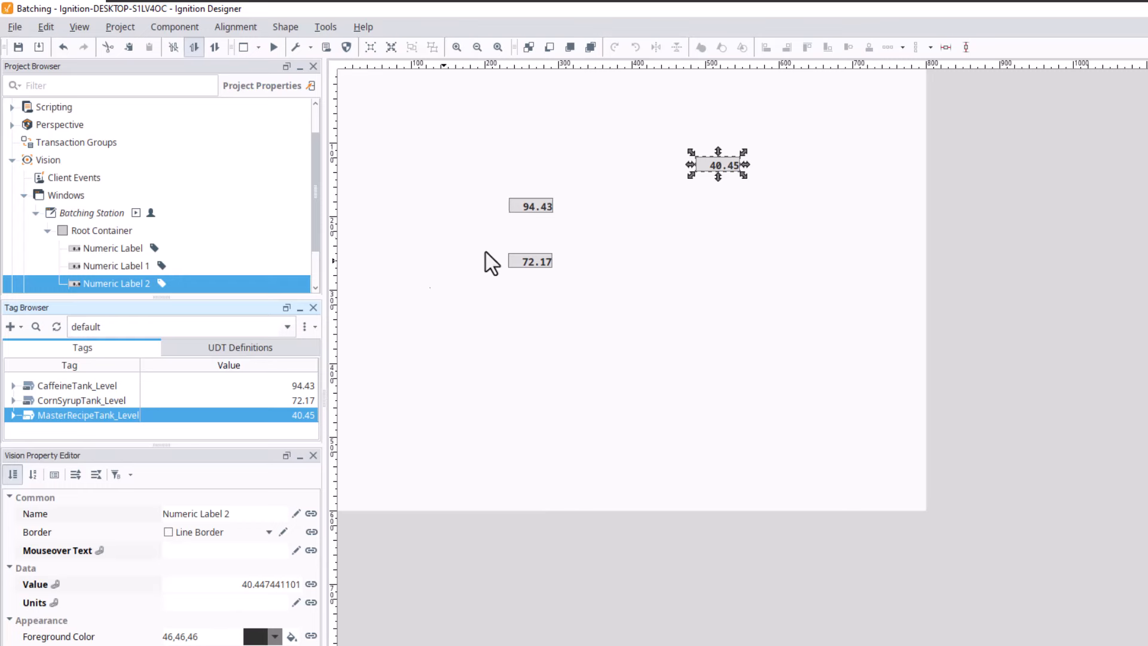
Arrange the numeric labels in a rough row, with CaffeineTank_Level at the canvas's left, MasterRecipeTank_Level right of centre and CornSyrupTank_Level furthest right.
drag(527, 206, 419, 180)
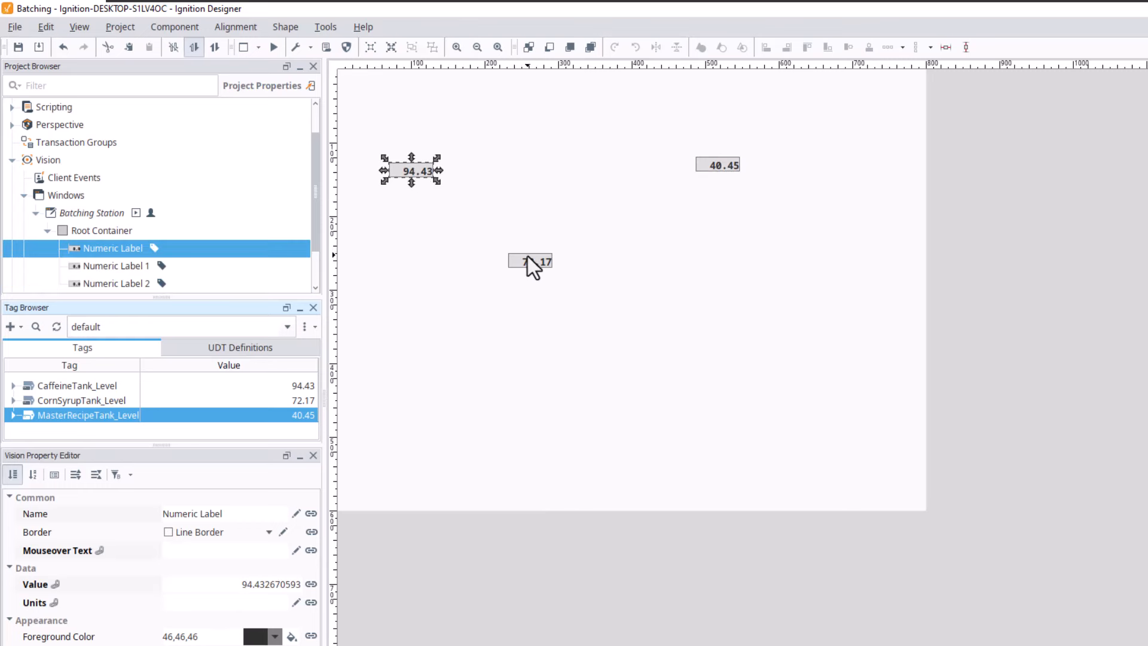
drag(532, 263, 655, 270)
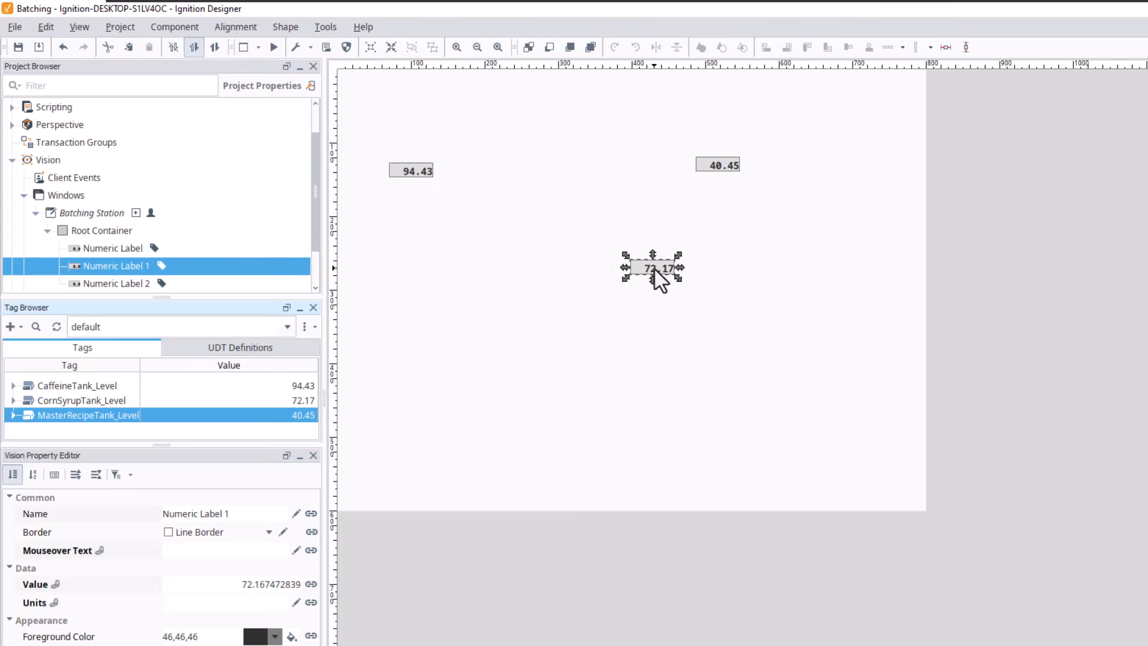
drag(770, 244, 828, 179)
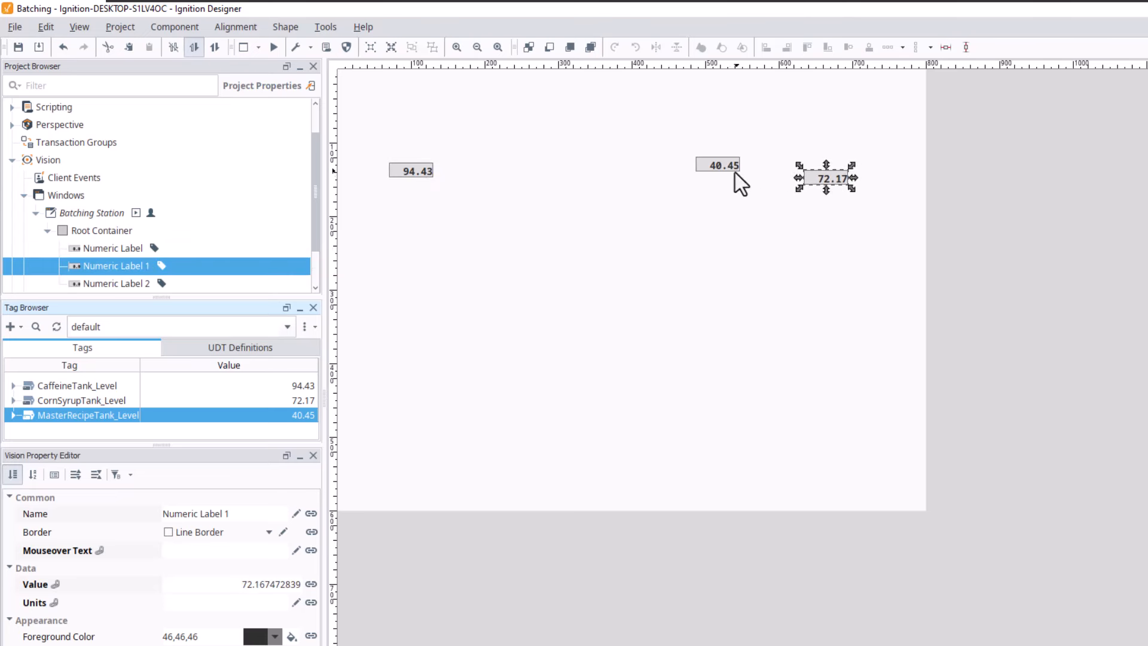
drag(735, 173, 743, 263)
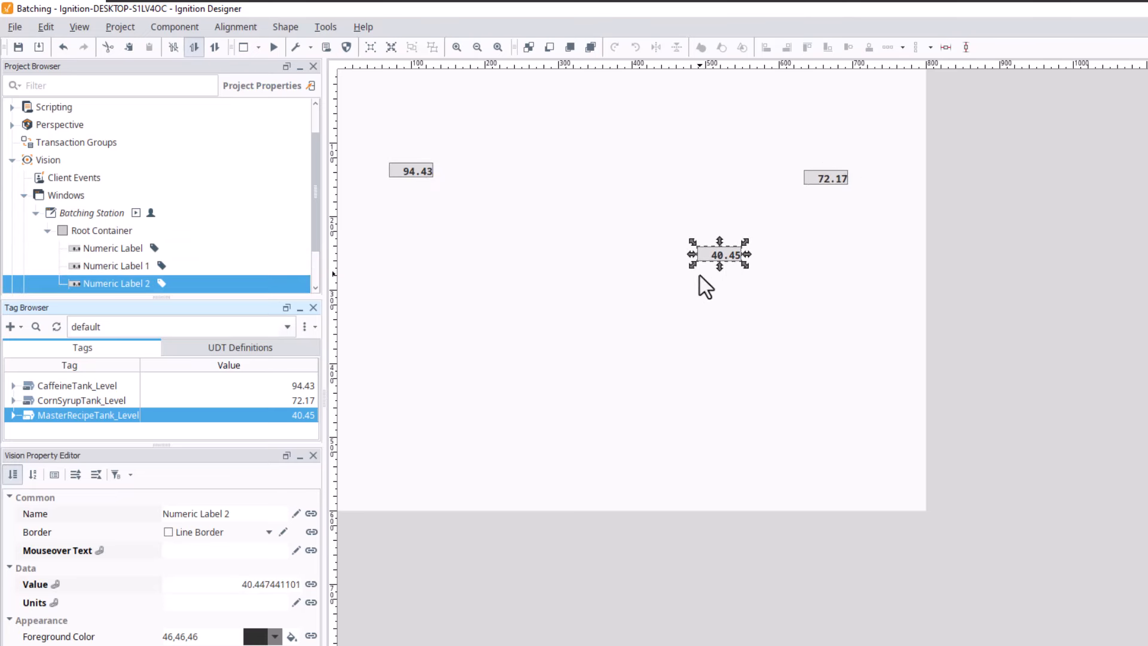
drag(833, 178, 837, 244)
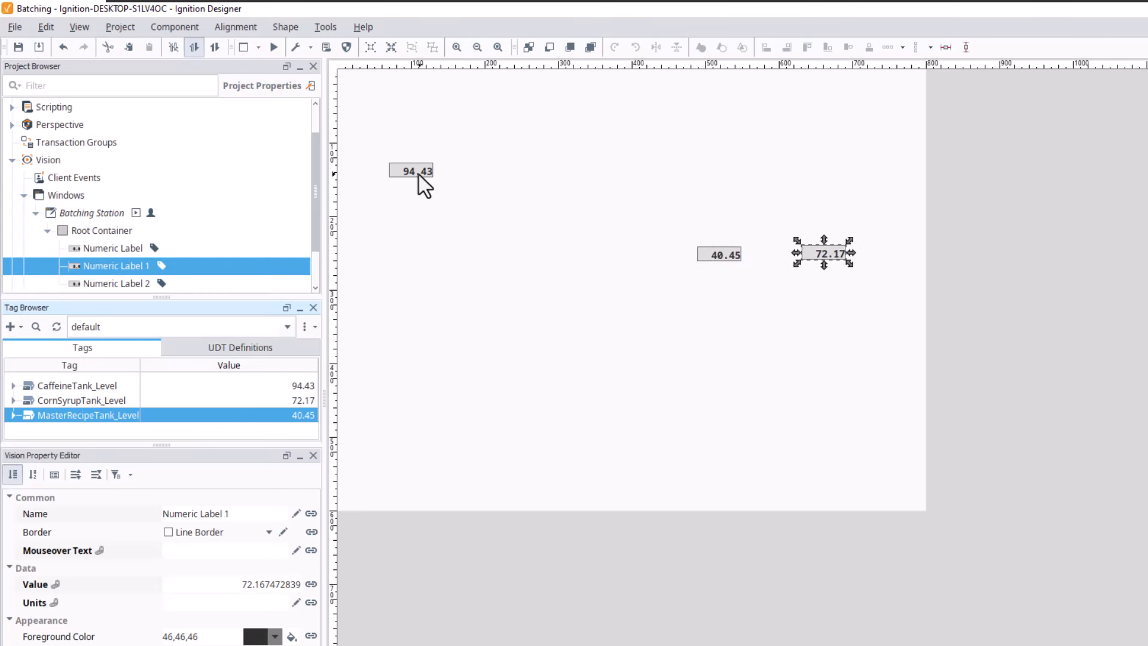
drag(419, 174, 418, 256)
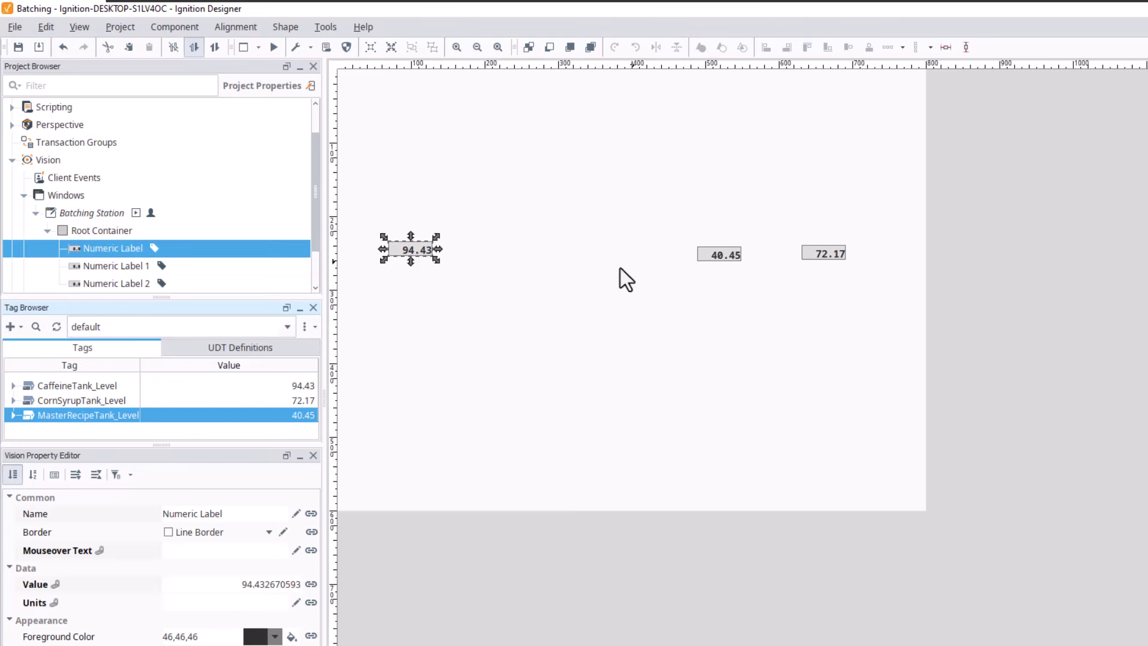
Add a tank display bound to CaffeineTank_Level and place it directly above the caffeine numeric label.
drag(108, 386, 673, 153)
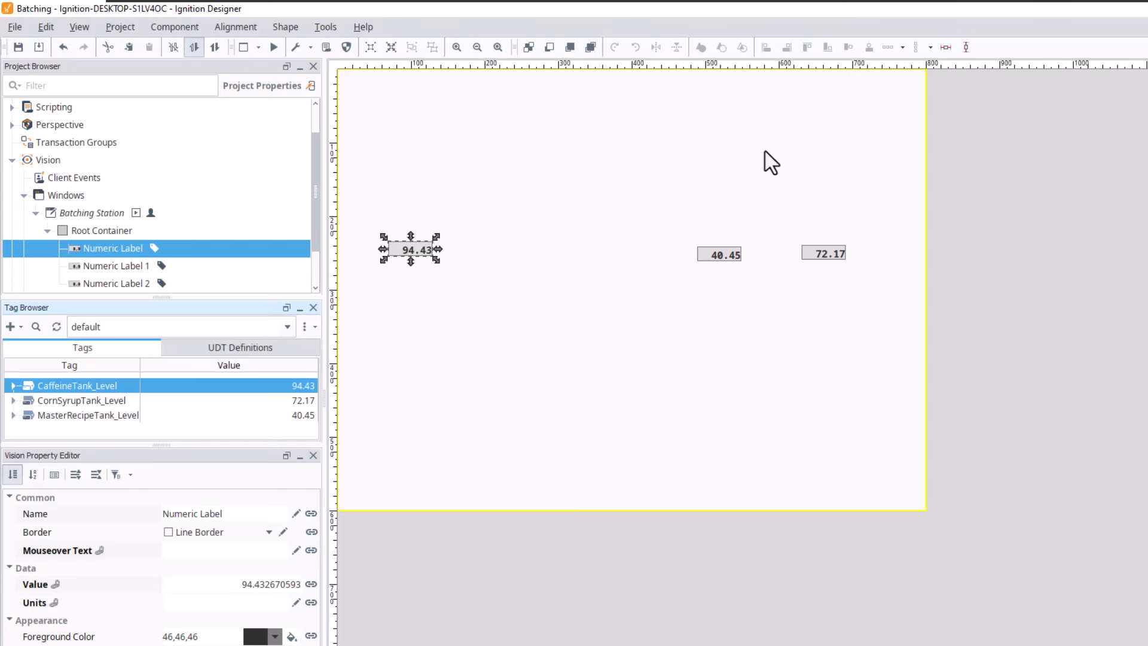
drag(396, 160, 396, 161)
mouse_move(404, 170)
click(476, 230)
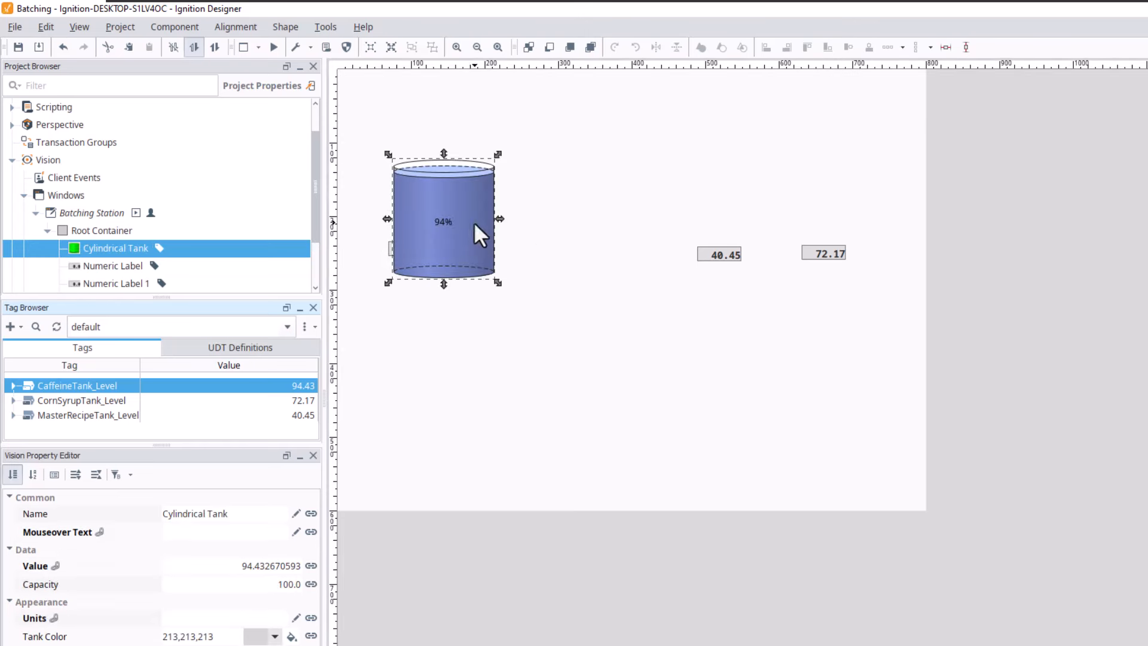
drag(456, 219, 429, 177)
click(383, 336)
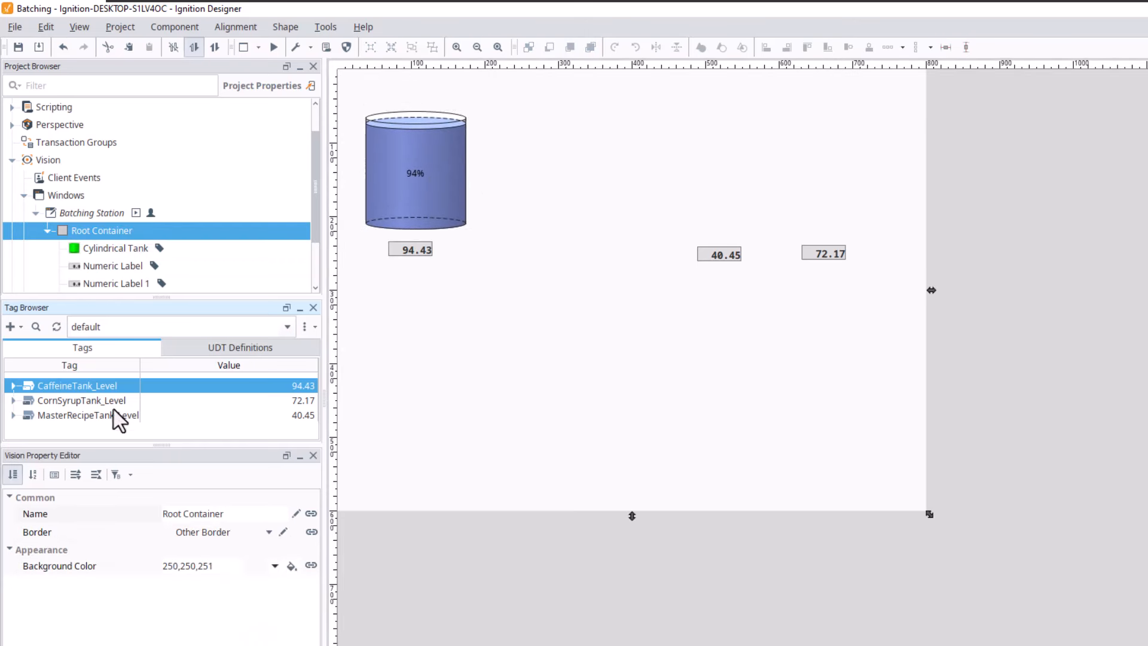
Add a tank display bound to CornSyrupTank_Level and place it above the corn syrup numeric label.
drag(110, 397, 378, 357)
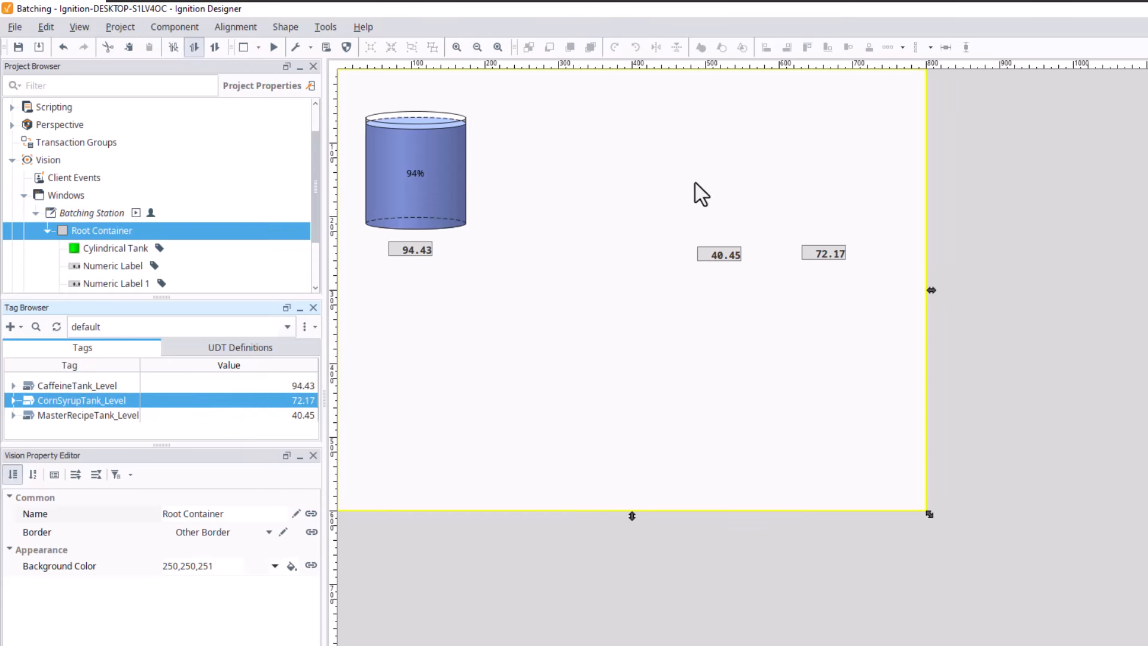
drag(823, 171, 823, 171)
mouse_move(863, 181)
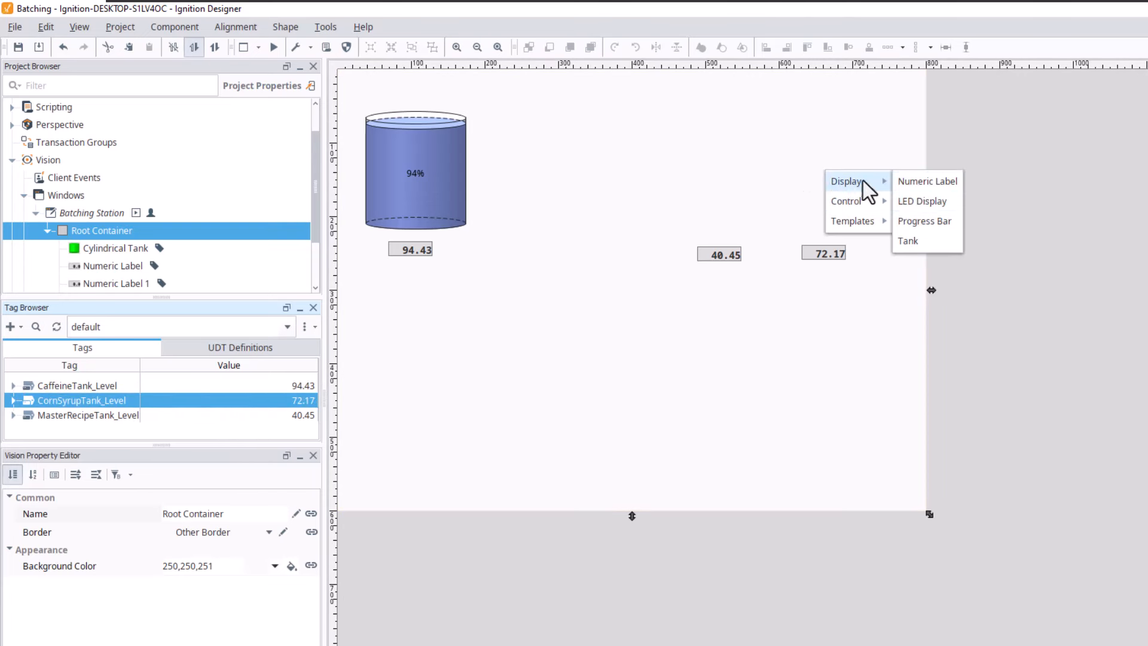
click(909, 243)
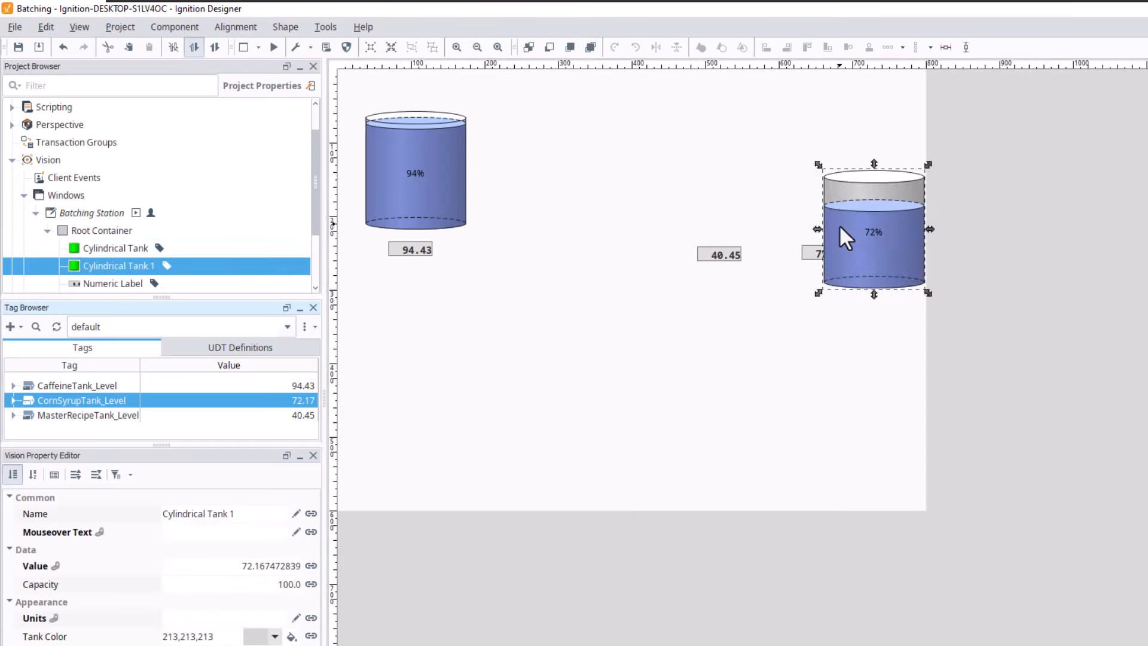
drag(839, 224, 802, 174)
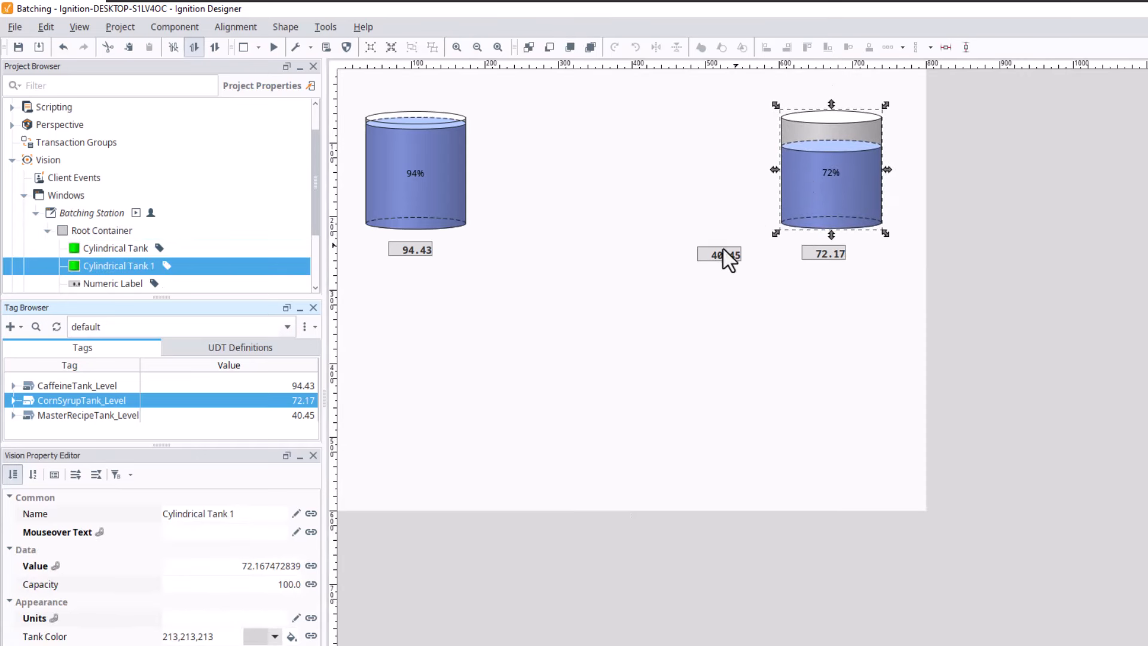
Add a tank display bound to MasterRecipeTank_Level and place it above its numeric label, beside the corn syrup tank.
drag(110, 416, 687, 161)
mouse_move(706, 174)
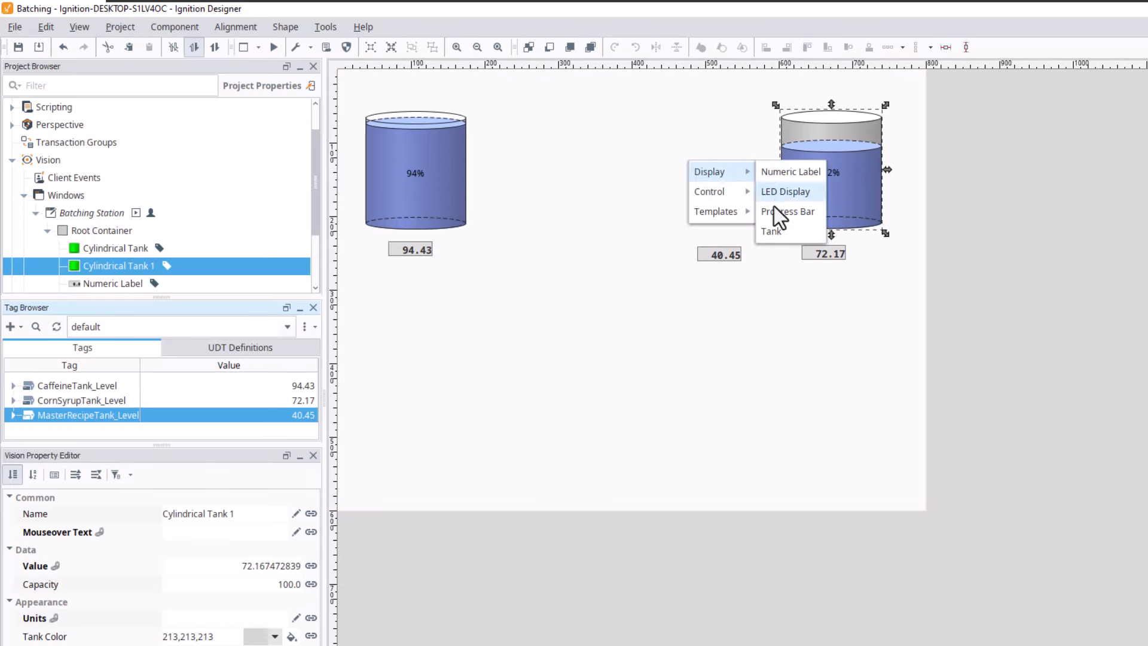
click(772, 232)
drag(720, 218, 702, 169)
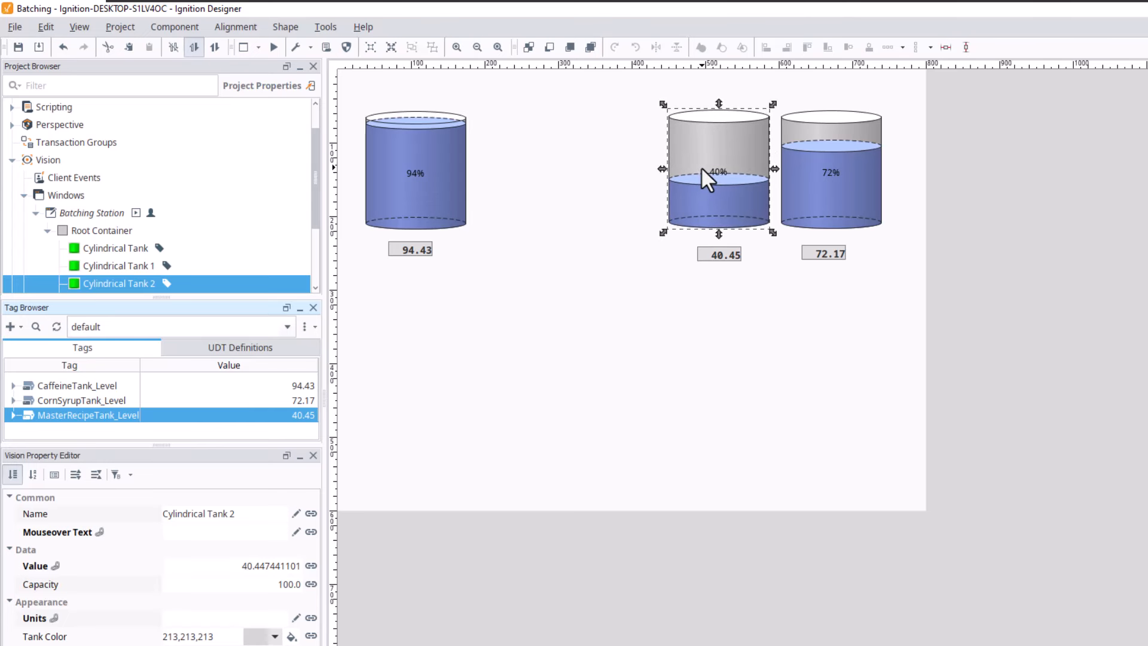
Move the three numeric labels close beneath the lower right edges of their matching tanks.
drag(842, 258, 870, 246)
drag(724, 258, 747, 242)
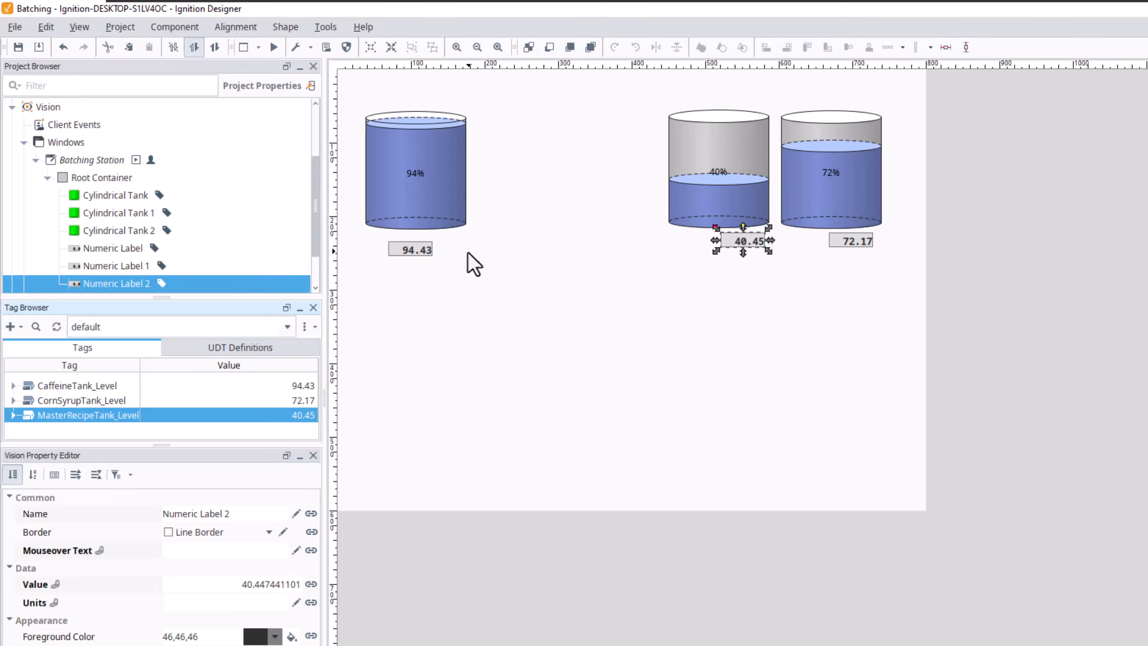
drag(429, 253, 458, 248)
click(564, 173)
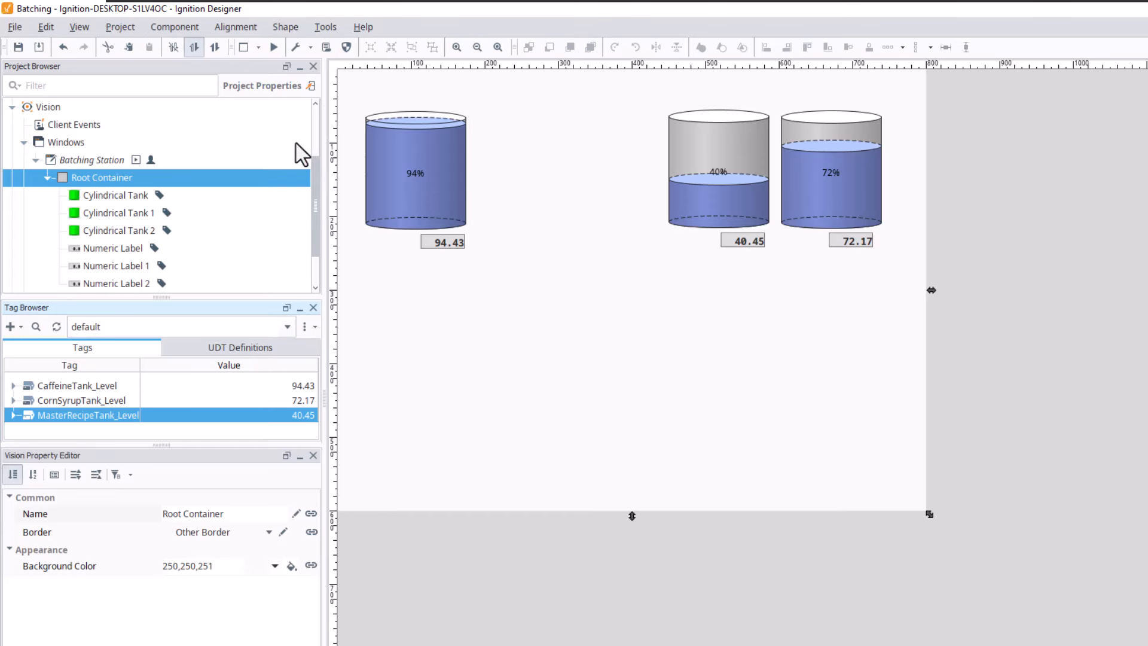
Place an unbound cylindrical tank near the lower edge of the canvas, left of centre.
scroll(296, 141, up, 1)
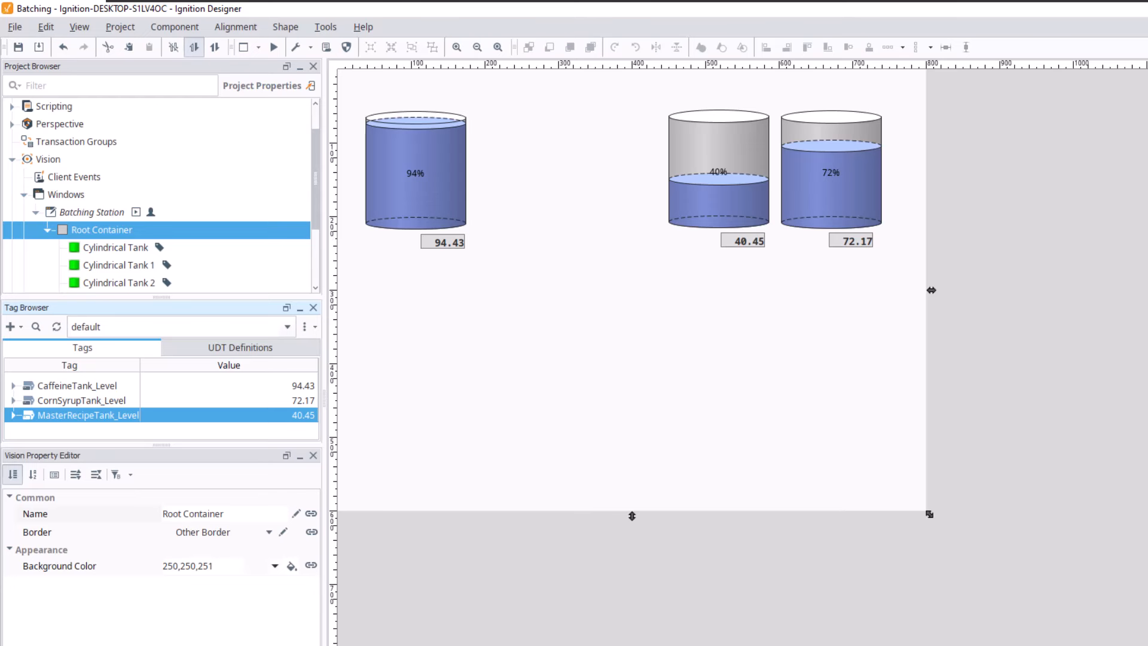
click(511, 399)
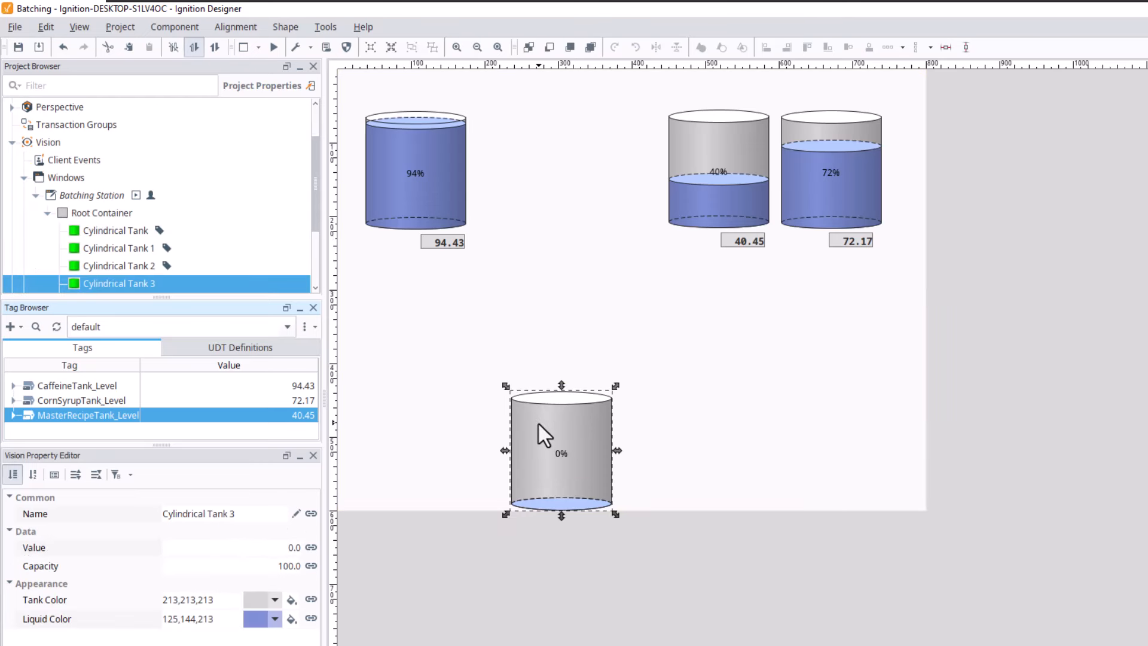
Delete the MasterRecipeTank_Level tag from the default provider and confirm the deletion.
right_click(581, 446)
click(575, 430)
key(Delete)
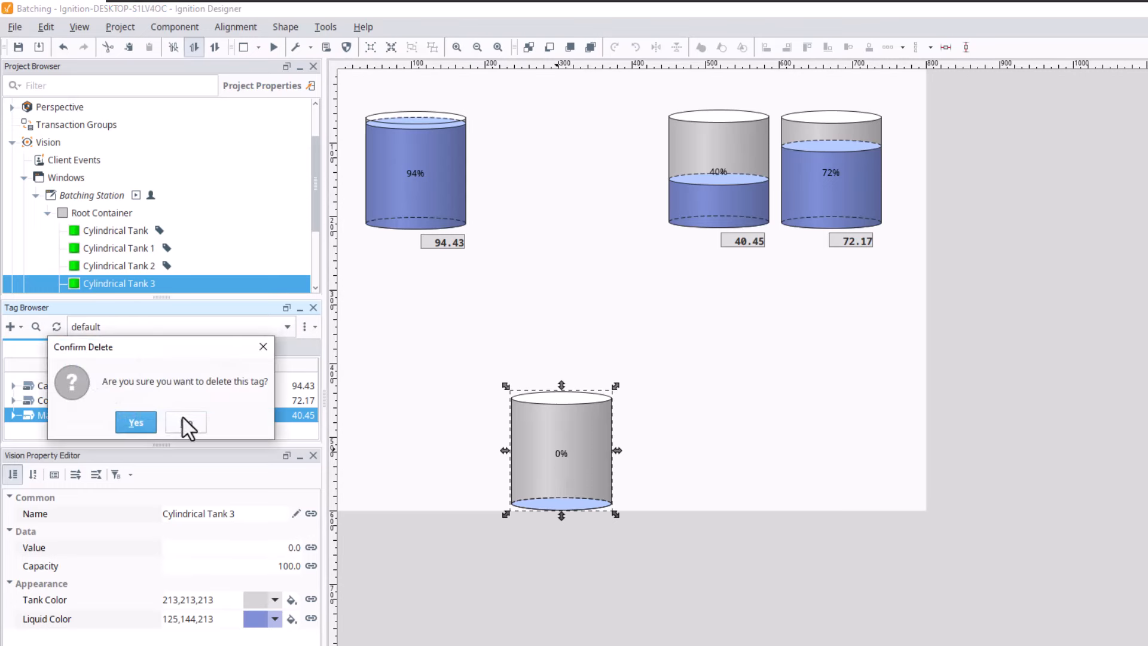
click(133, 423)
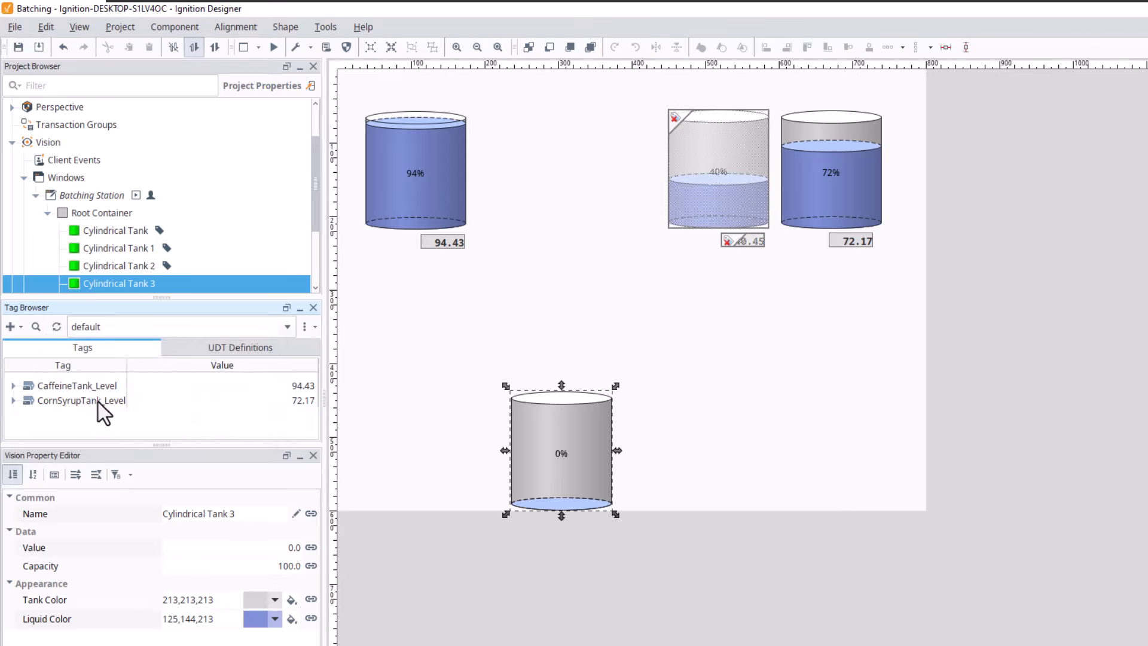
Undo the addition of the unbound cylindrical tank and reopen the editing commands.
right_click(557, 429)
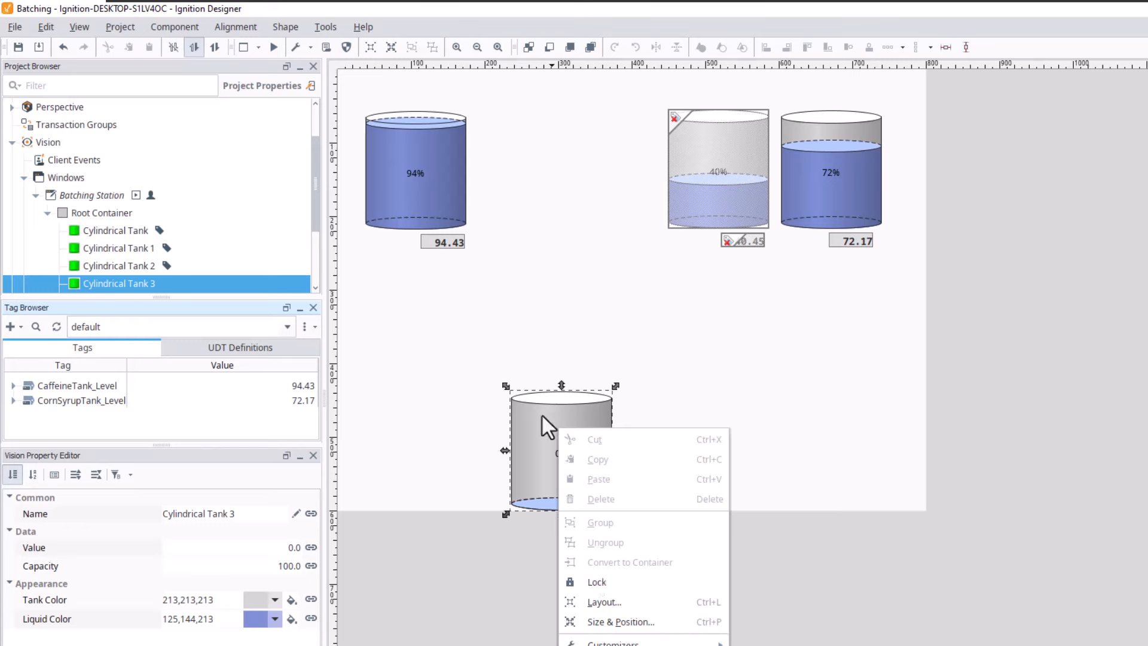
right_click(524, 418)
right_click(523, 419)
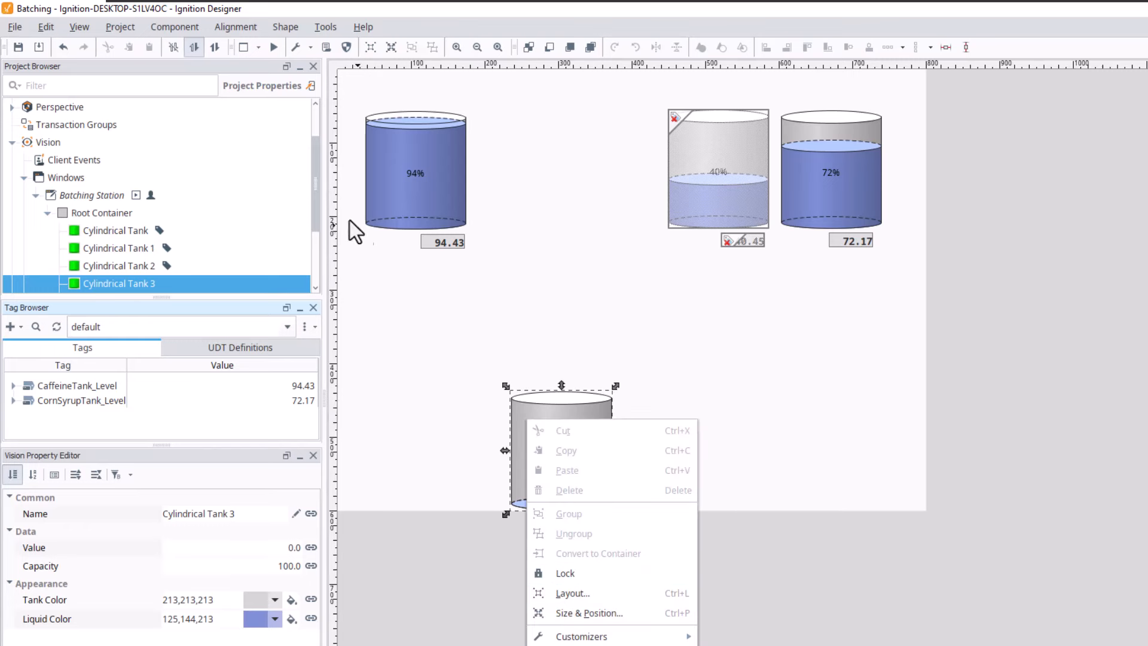
click(45, 27)
click(49, 45)
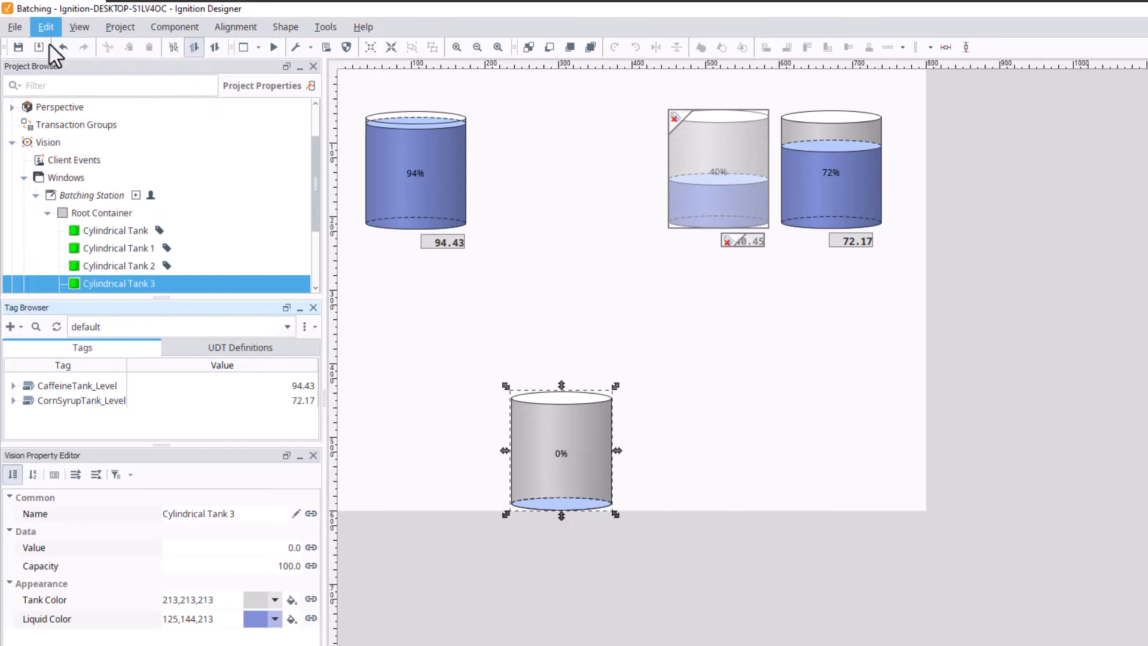
click(56, 30)
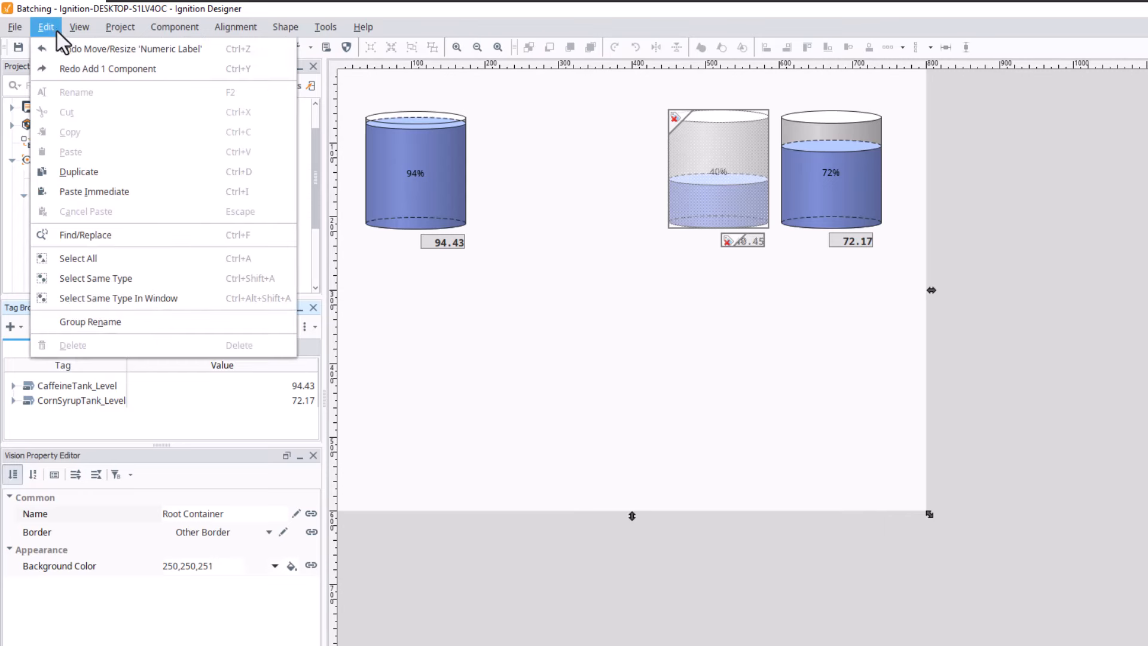
Browse the connected devices for the default tag provider and expand the Batching Project device down to its Controller:Global tags.
click(499, 418)
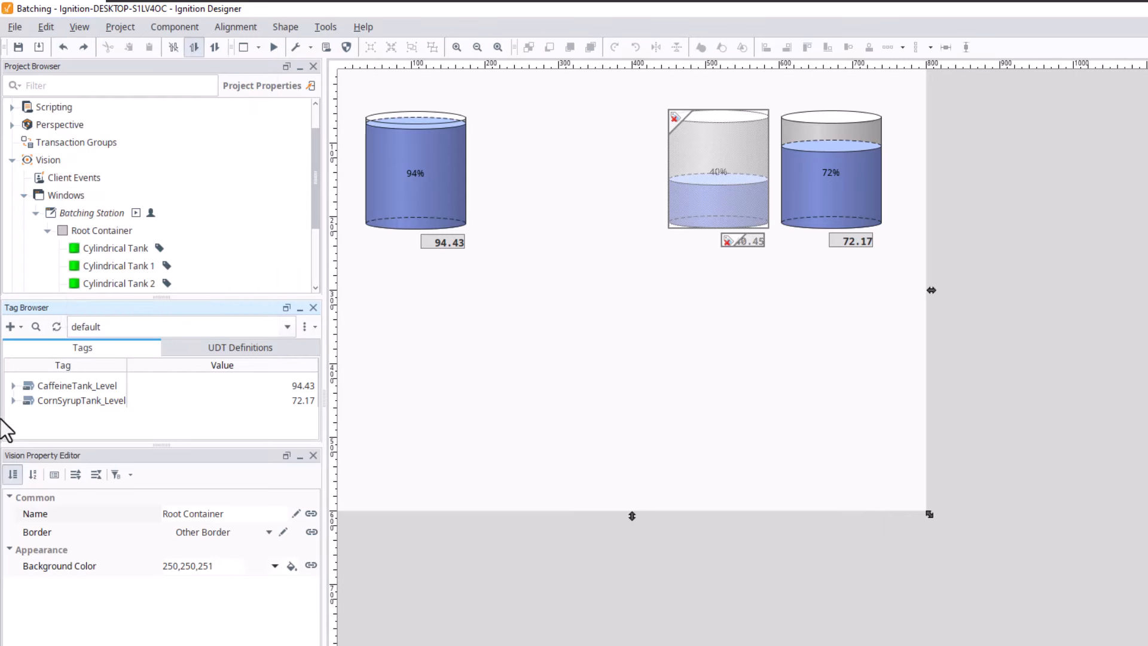
click(19, 328)
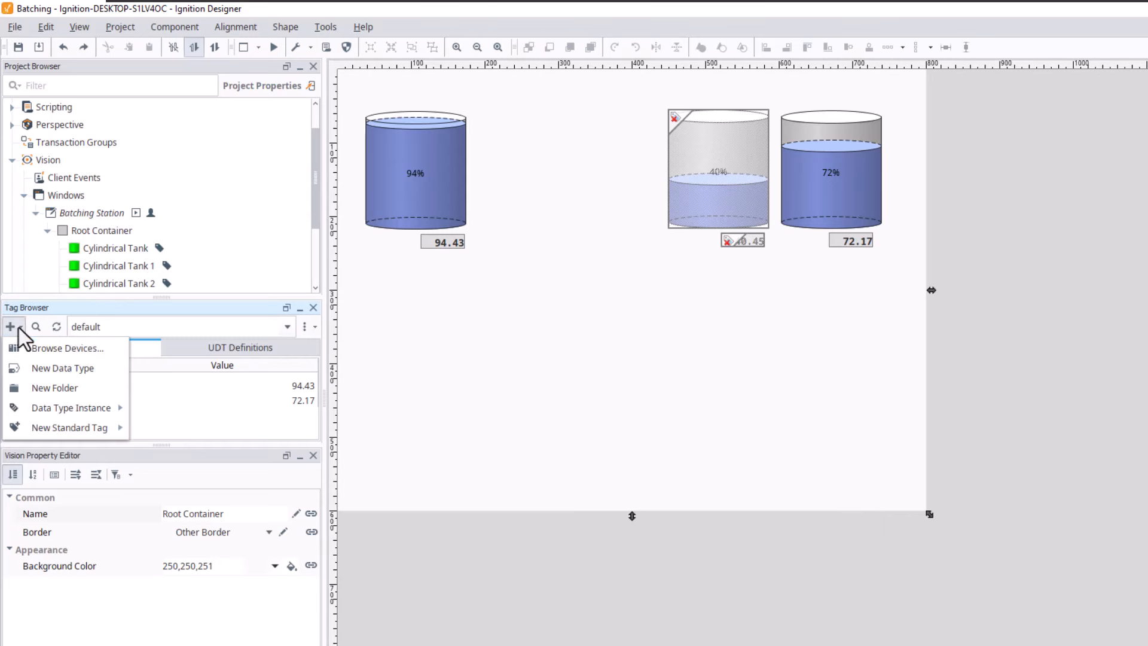
click(60, 347)
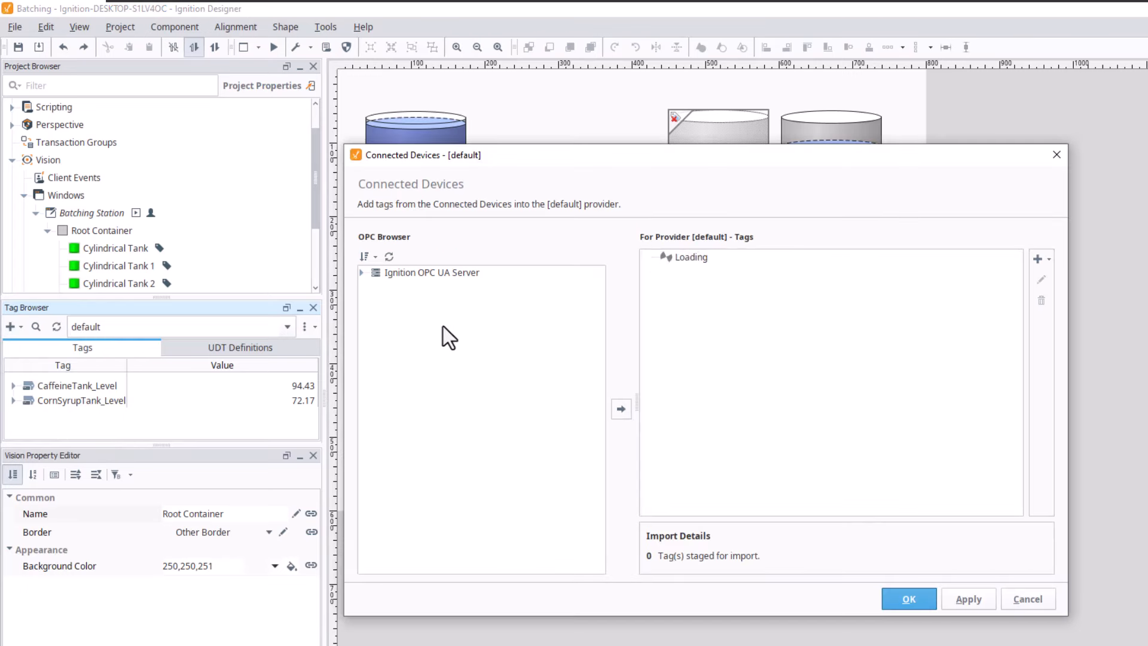
click(362, 272)
click(373, 286)
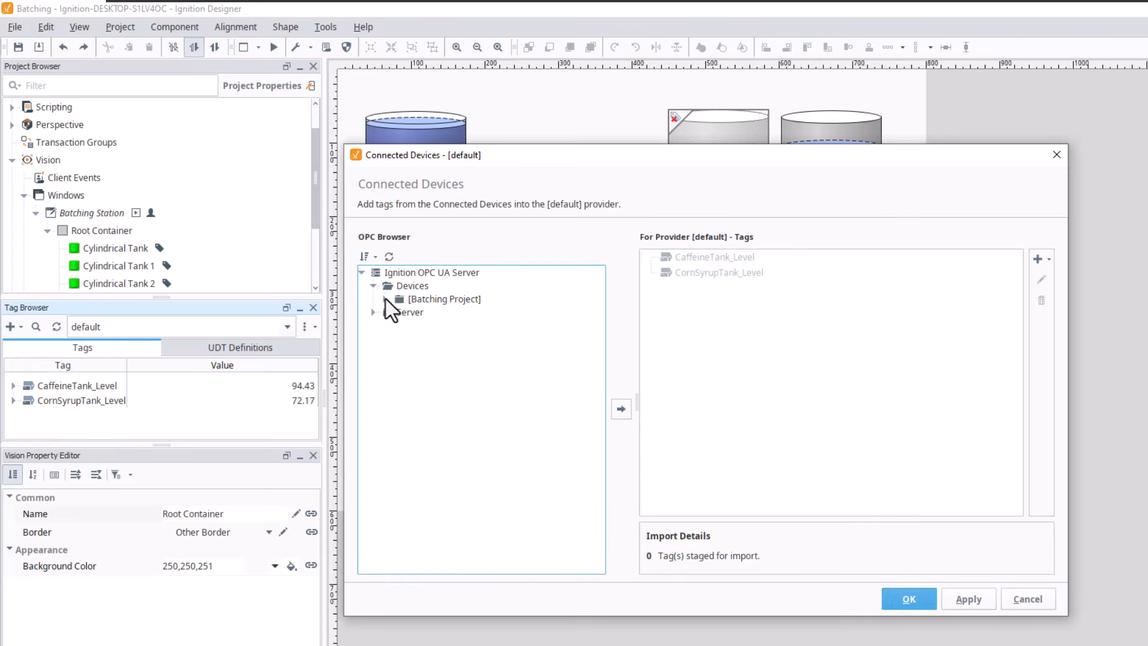
click(386, 299)
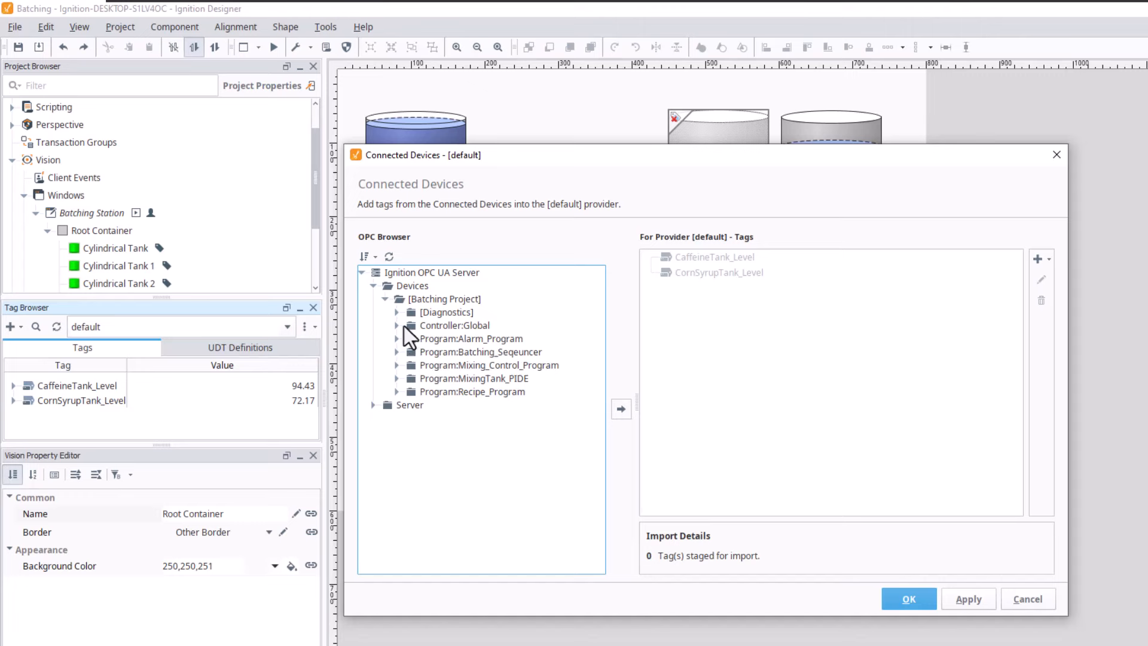
click(396, 325)
Import the MasterRecipeTank_Level tag from Controller:Global into the default tag provider.
scroll(492, 387, down, 5)
scroll(478, 437, down, 3)
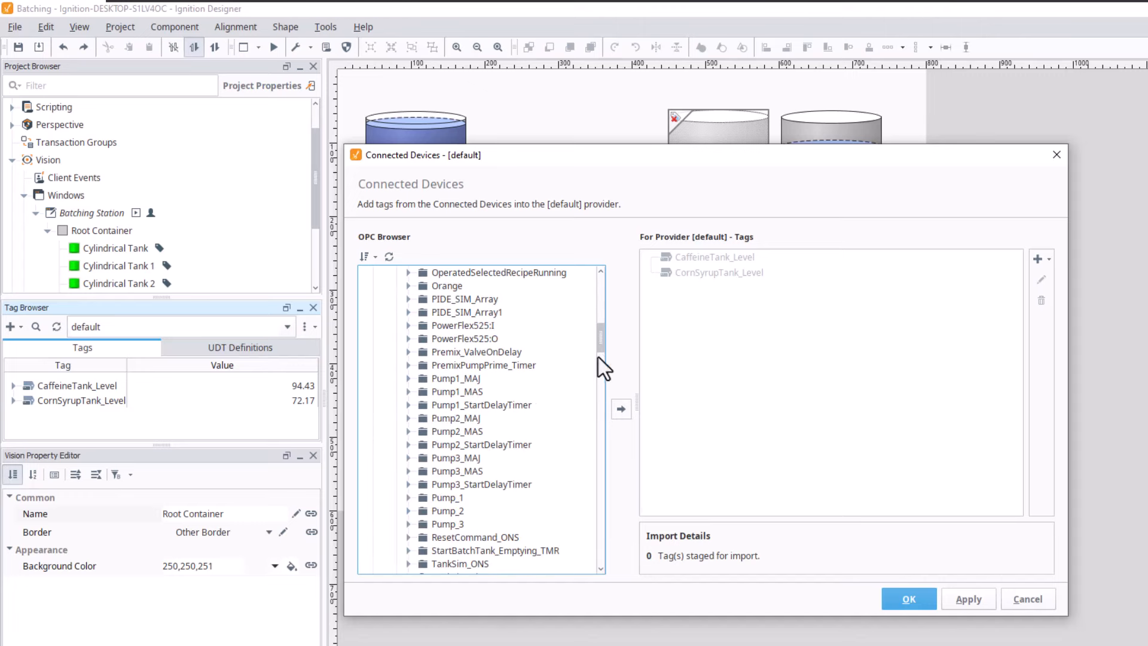
drag(598, 355, 593, 509)
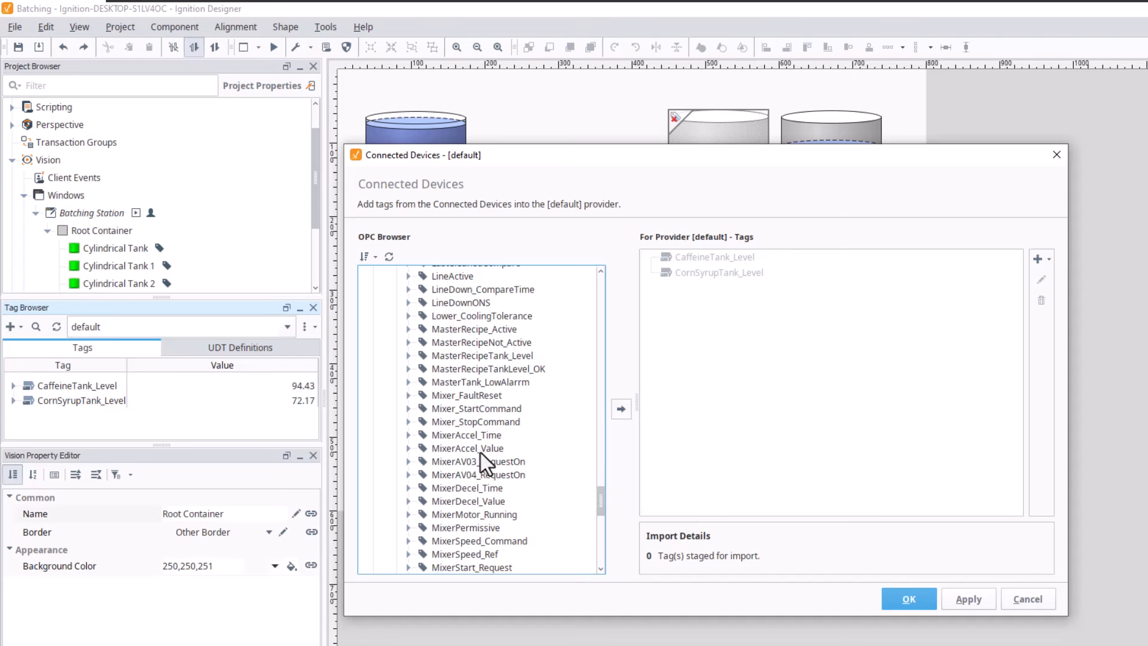
click(515, 356)
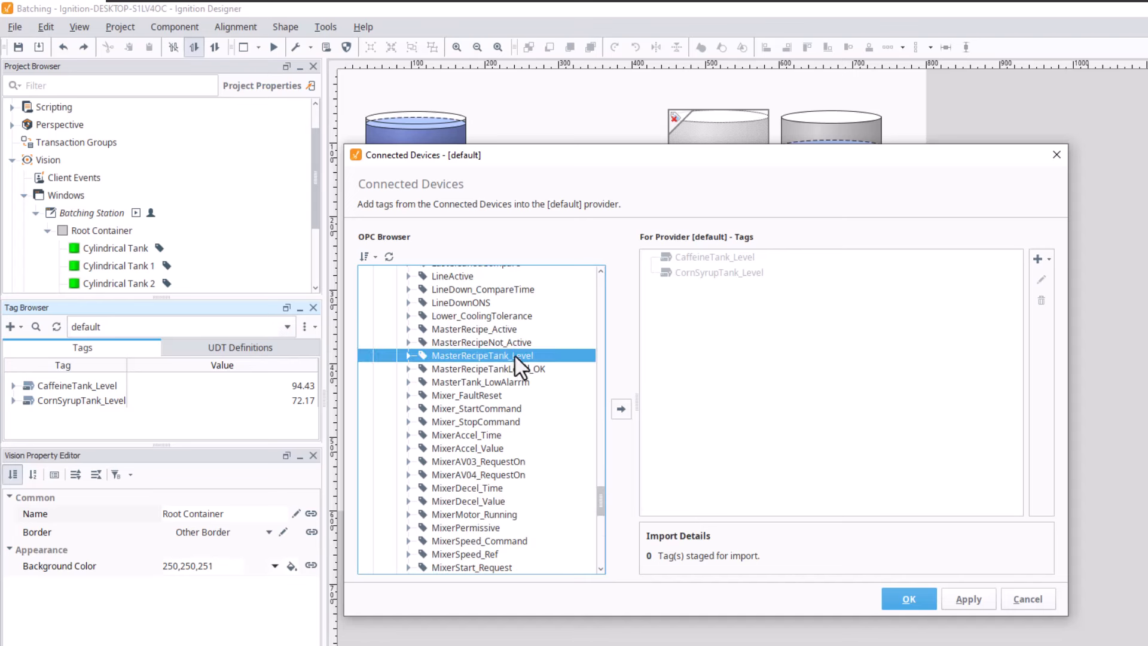
click(622, 411)
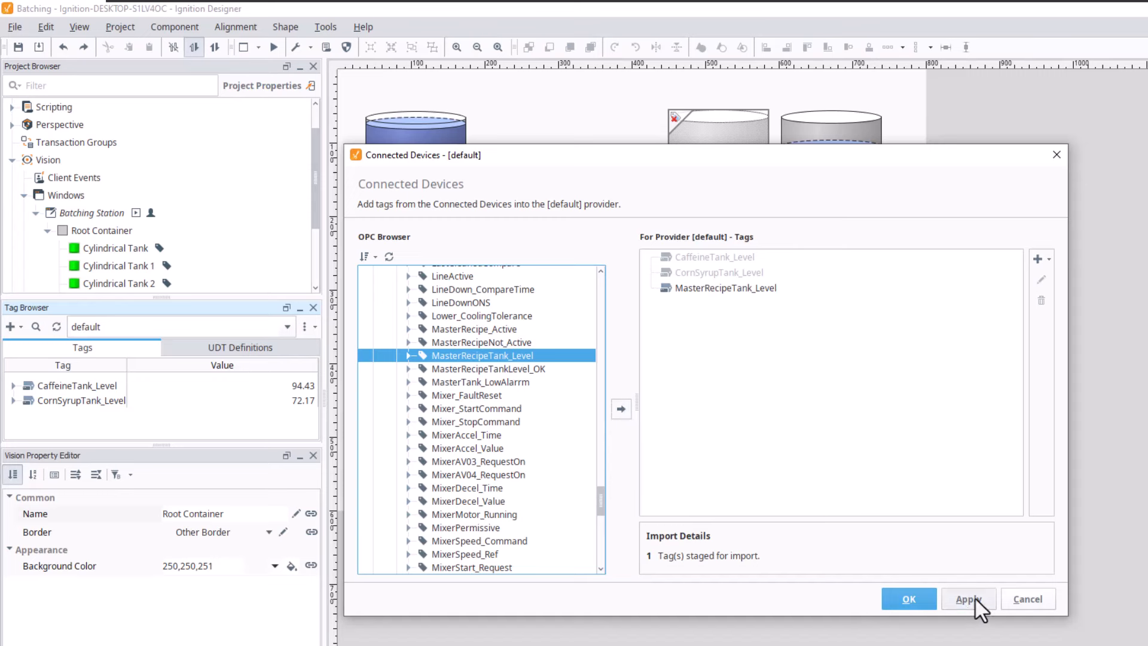
click(896, 598)
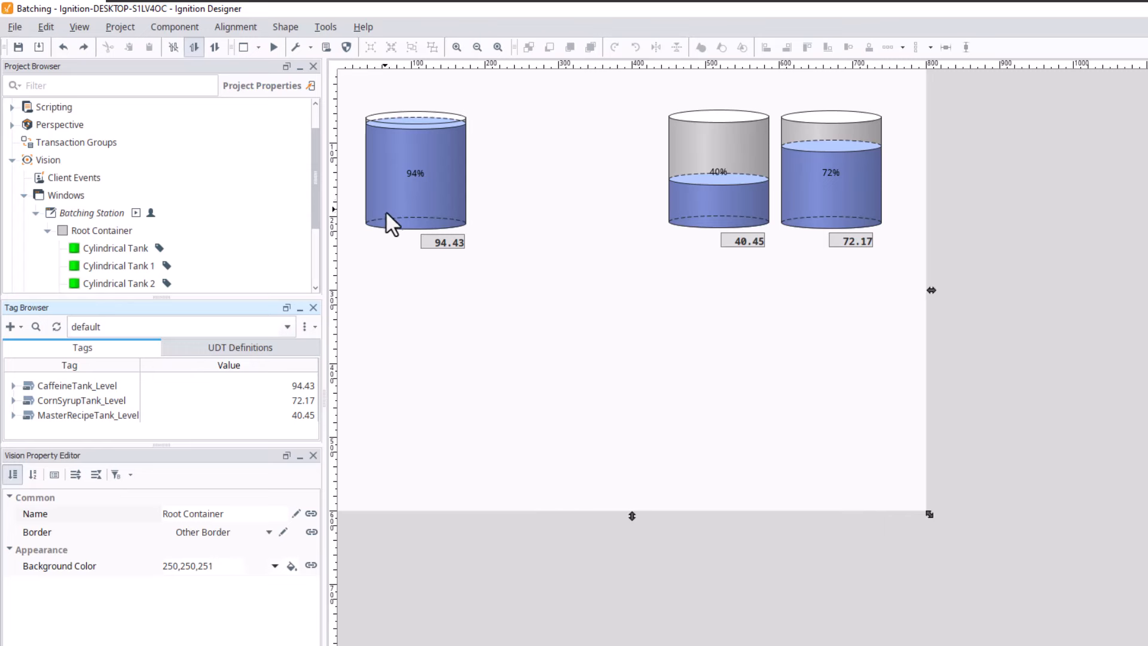
Set the project's communication mode to Comm Read/Write and check that the mode is selected.
click(84, 29)
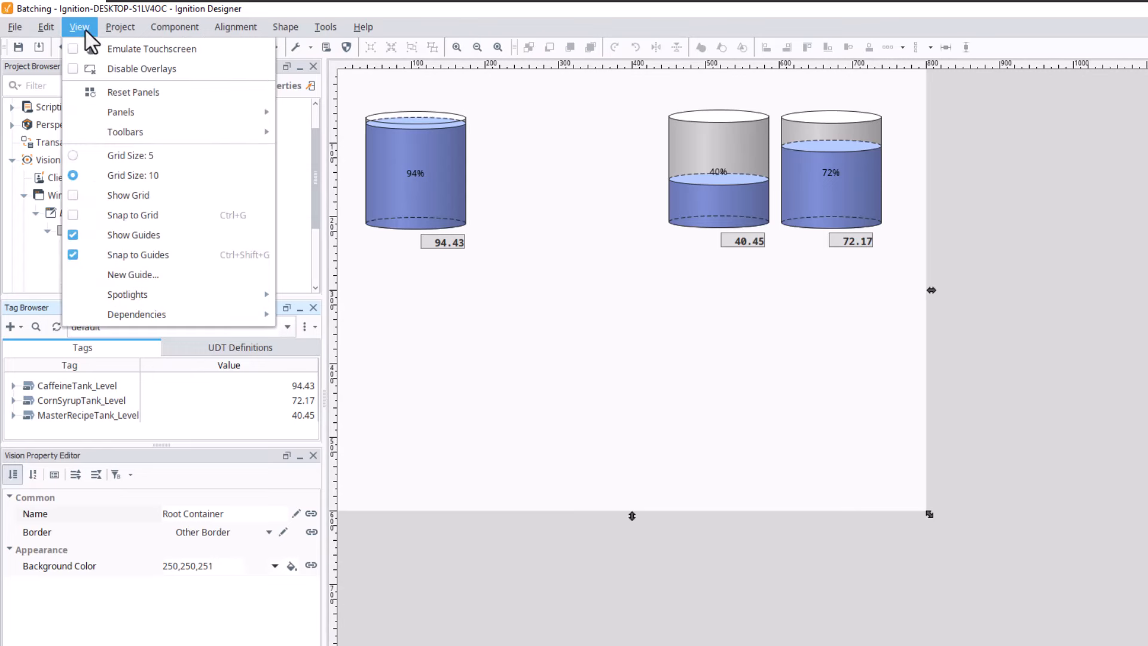
mouse_move(106, 26)
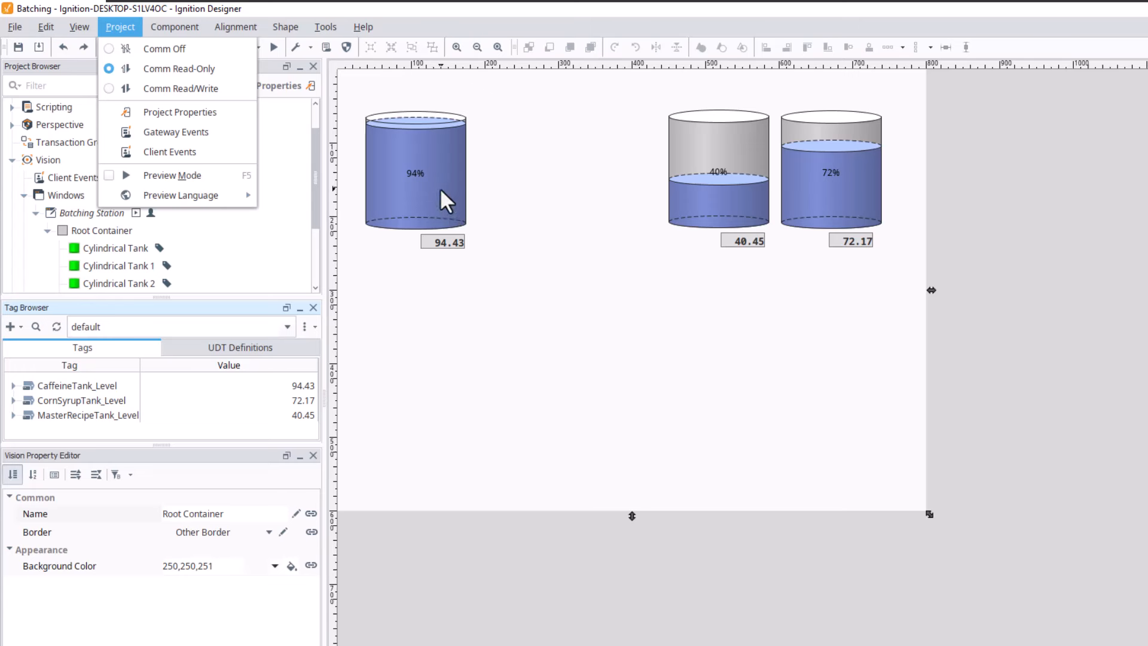
click(197, 90)
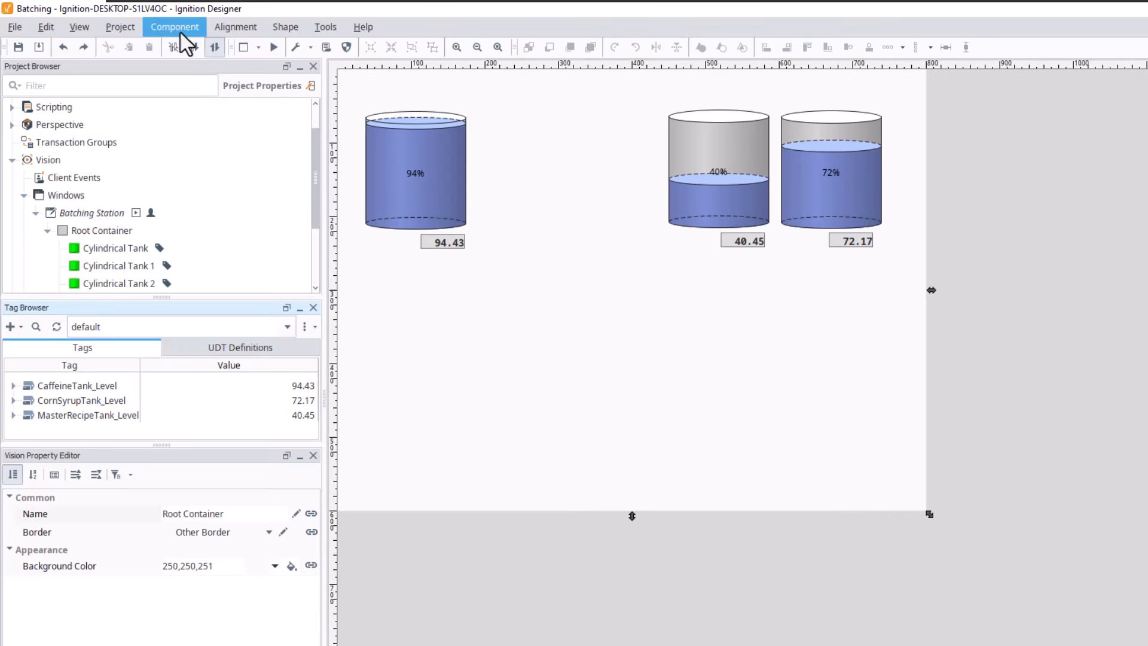
click(119, 28)
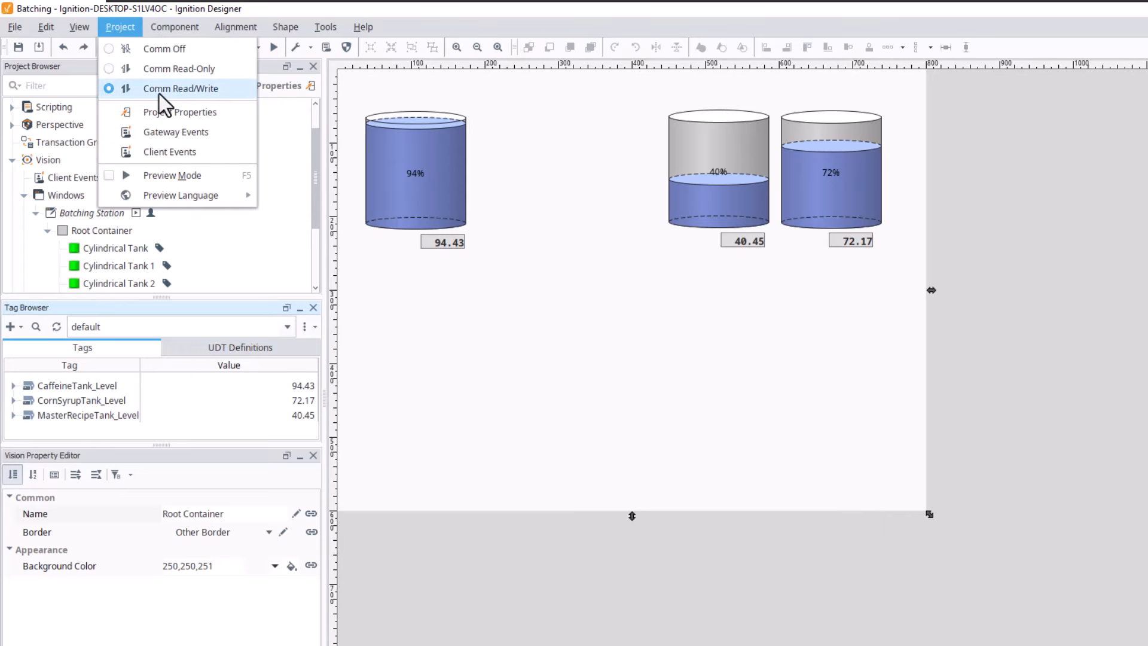
click(525, 345)
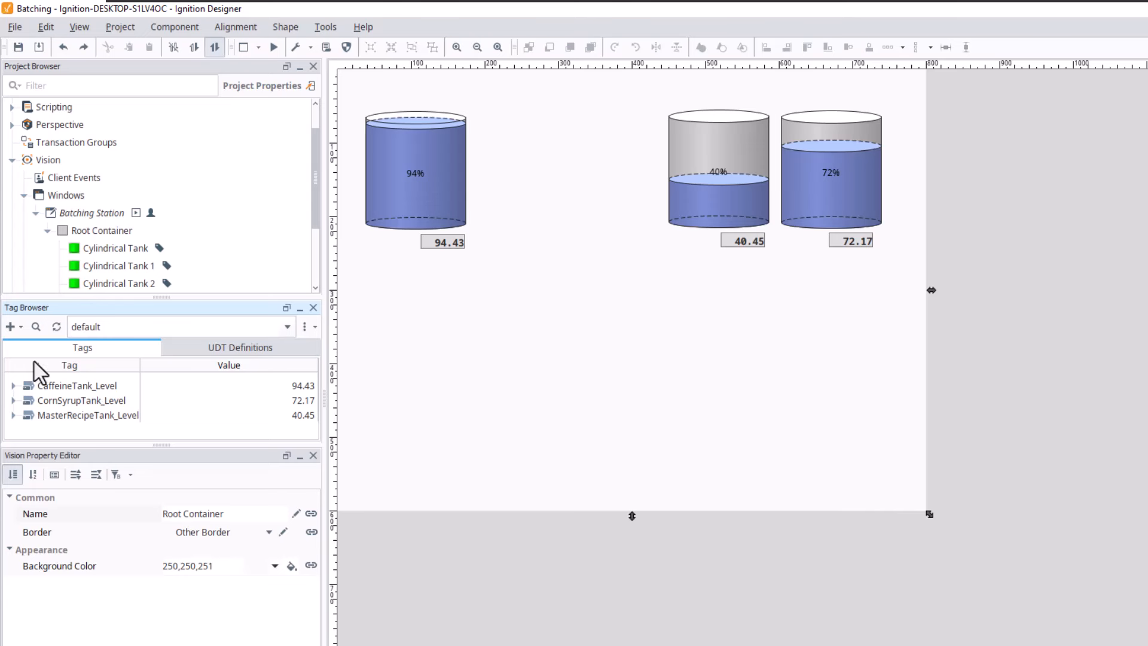
Reopen the connected devices browser for the default provider and expand Batching Project down to the Controller:Global tags.
click(18, 328)
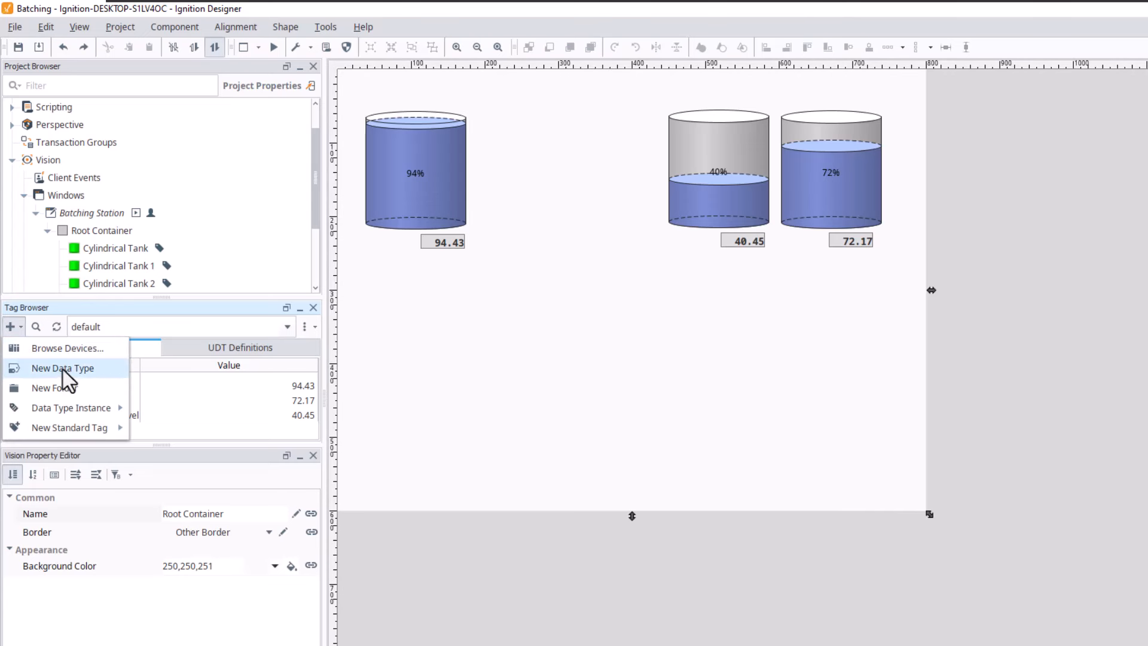
click(70, 350)
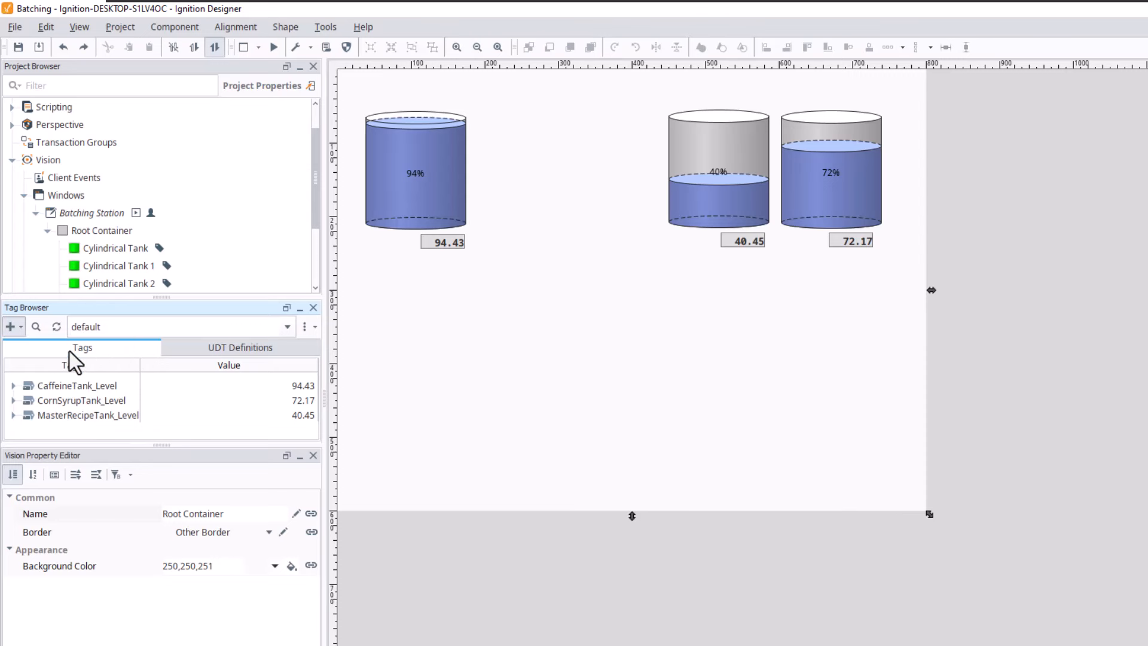
click(362, 273)
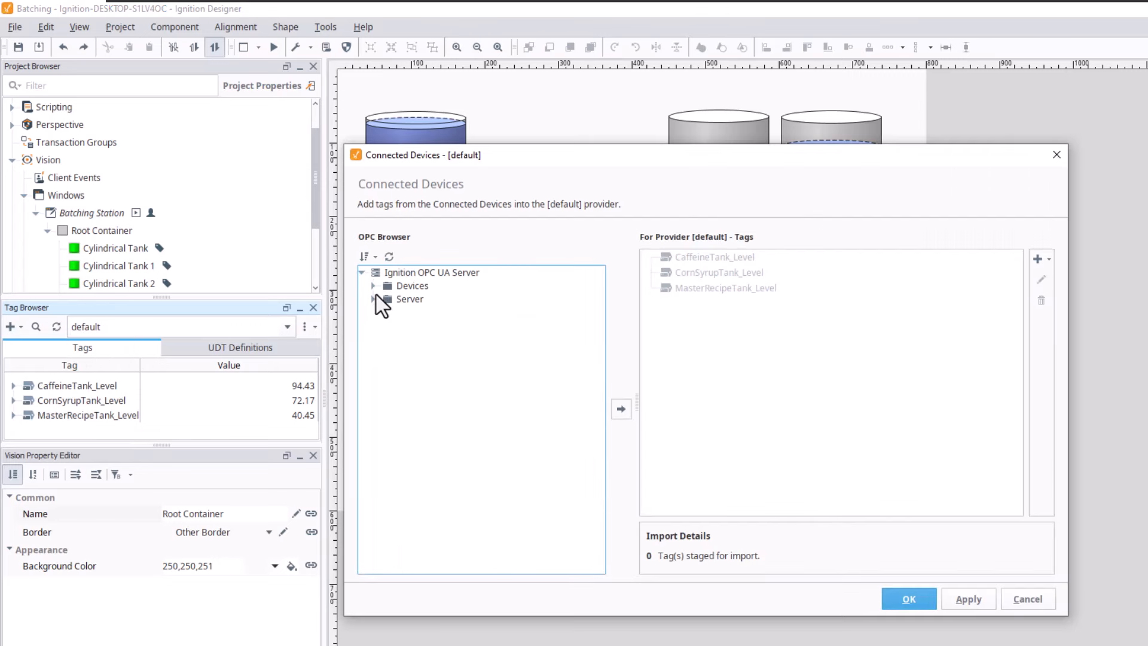
click(373, 286)
click(386, 299)
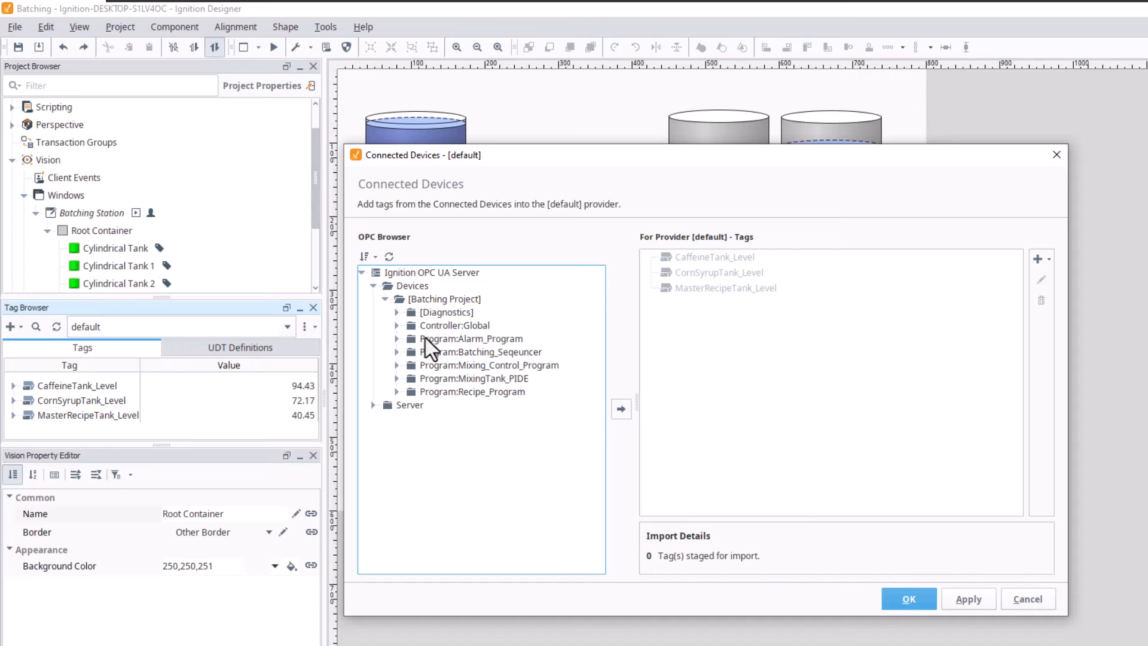
click(396, 325)
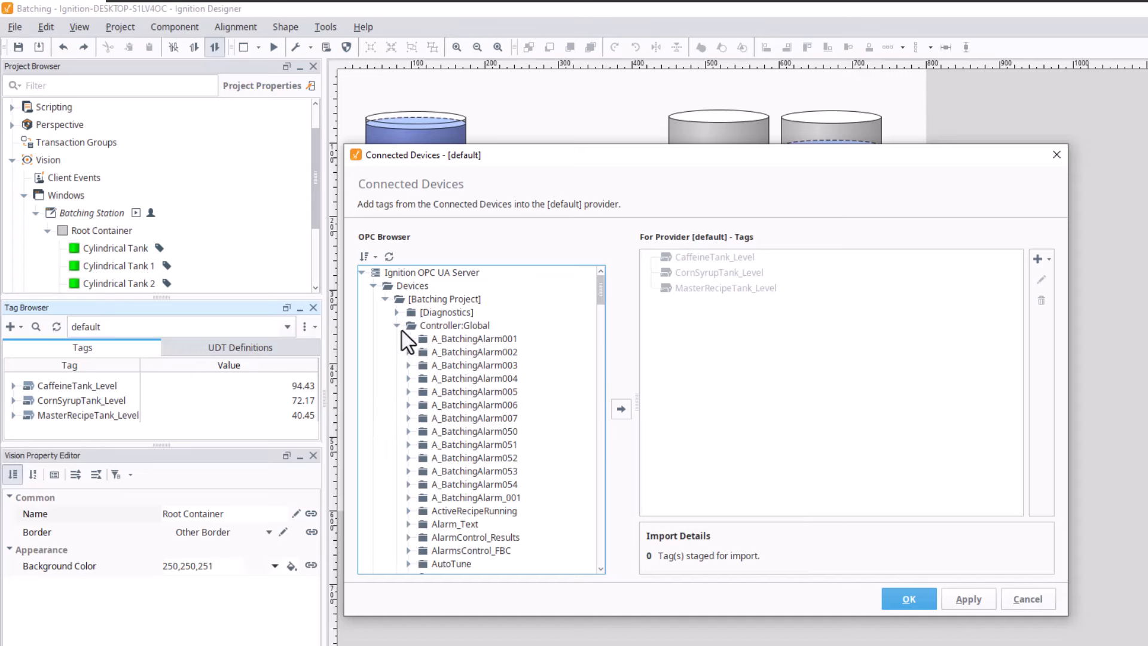
Find the HMI_BatchStartPB tag in Controller:Global and stage it for import into the default provider.
scroll(460, 389, down, 6)
scroll(465, 393, down, 5)
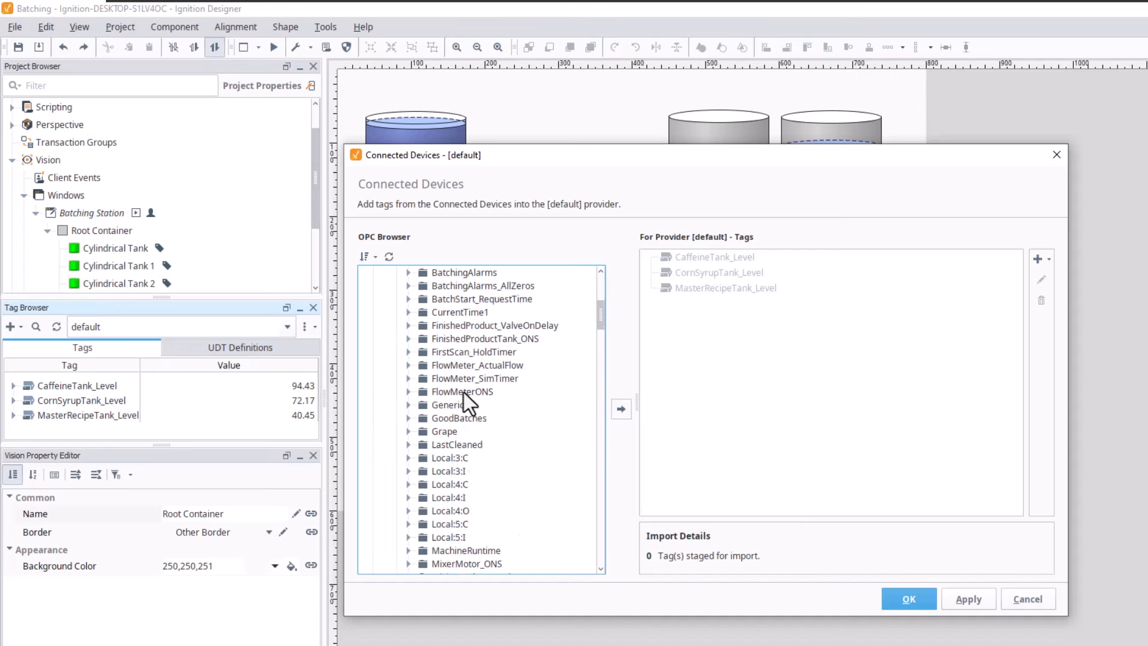
scroll(463, 389, up, 4)
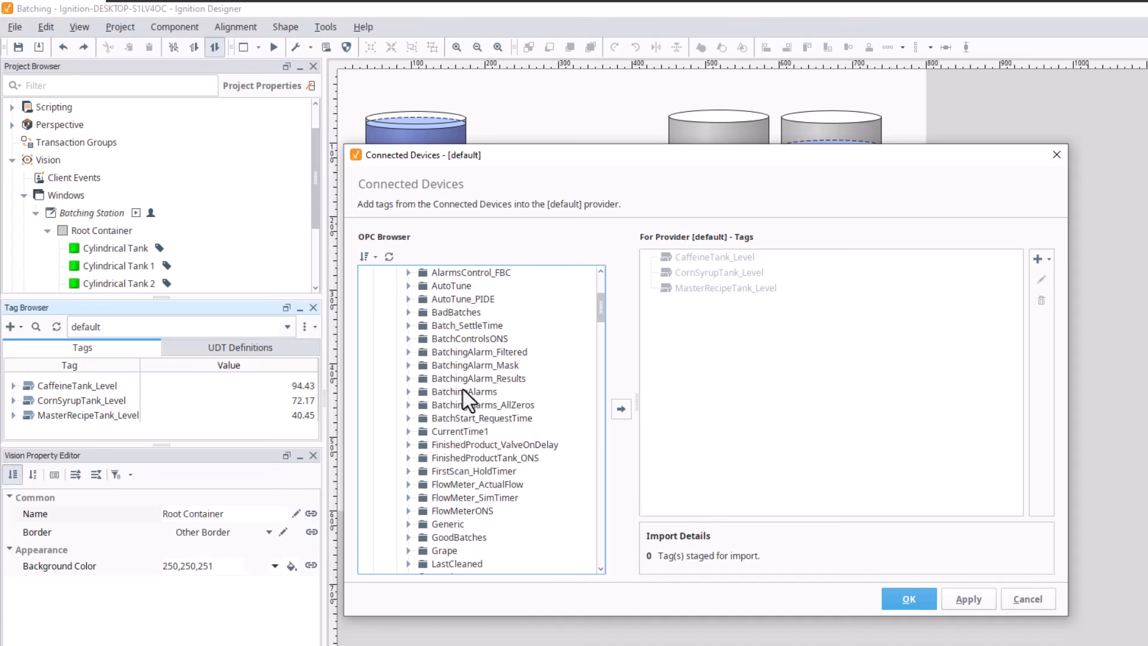
scroll(463, 389, down, 10)
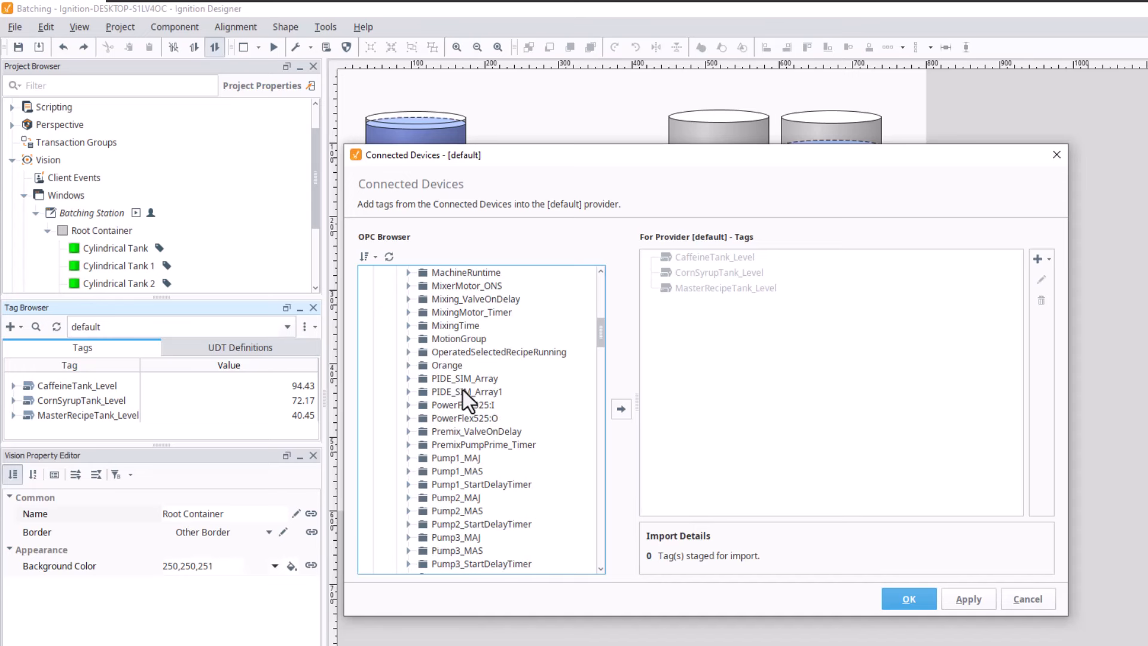
scroll(463, 389, down, 15)
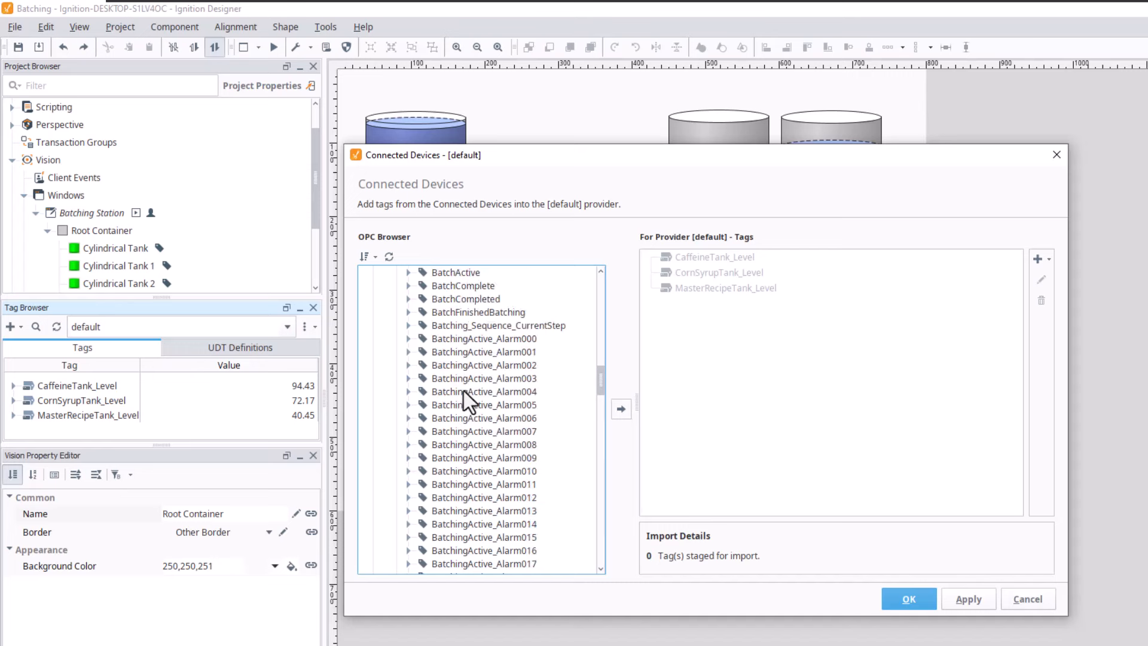
scroll(464, 391, down, 15)
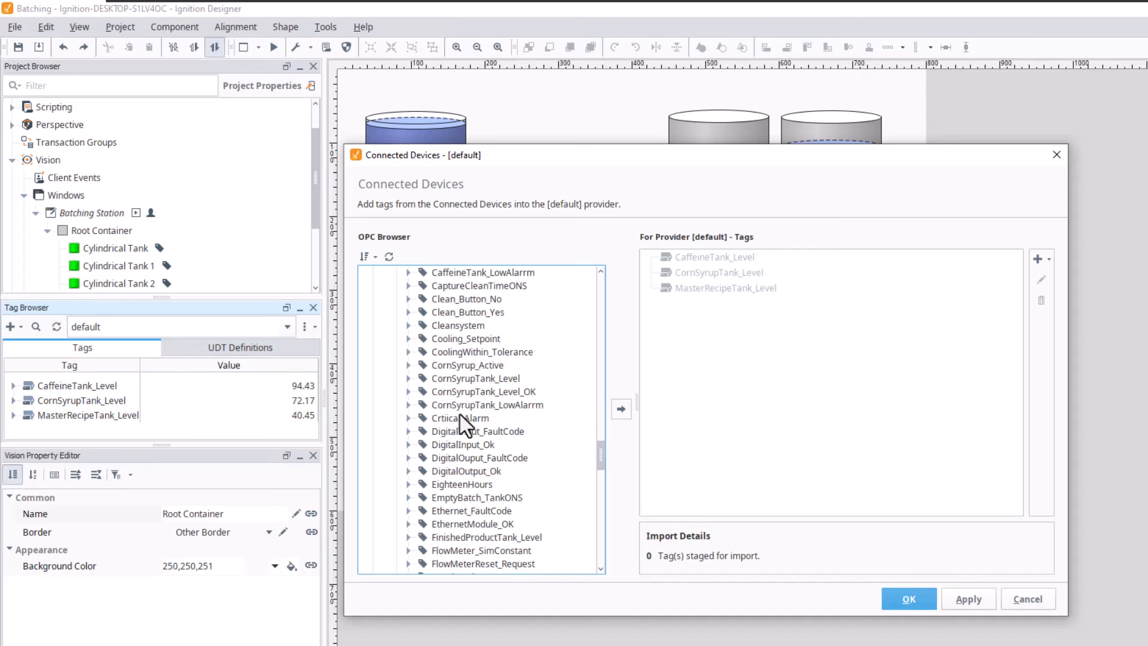
scroll(461, 423, down, 6)
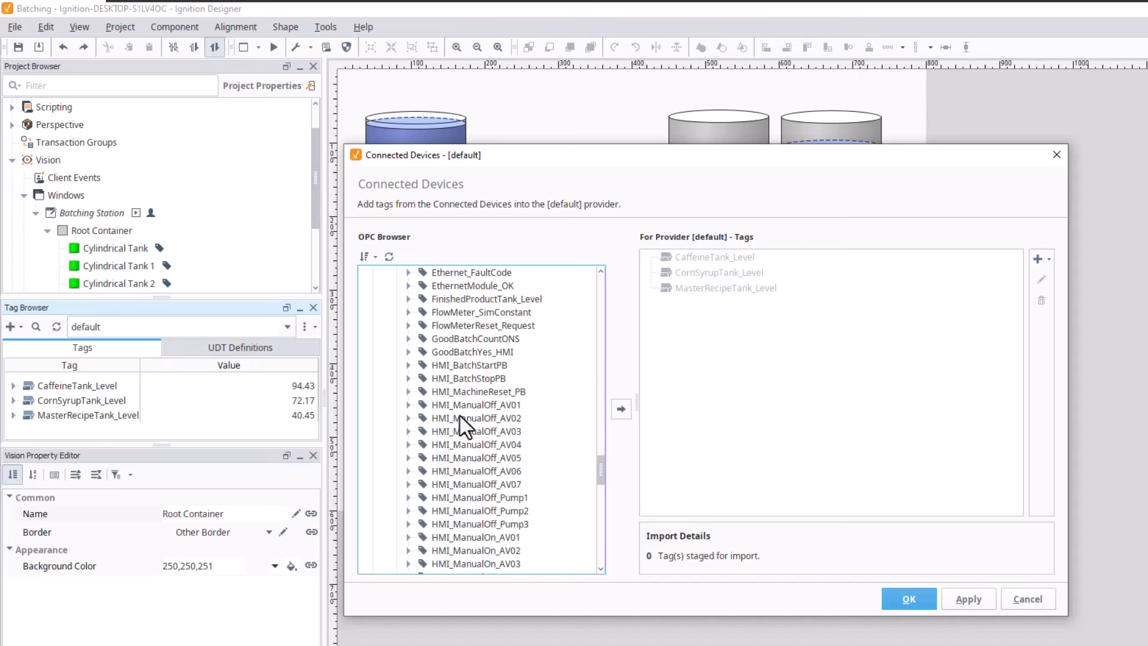
click(475, 368)
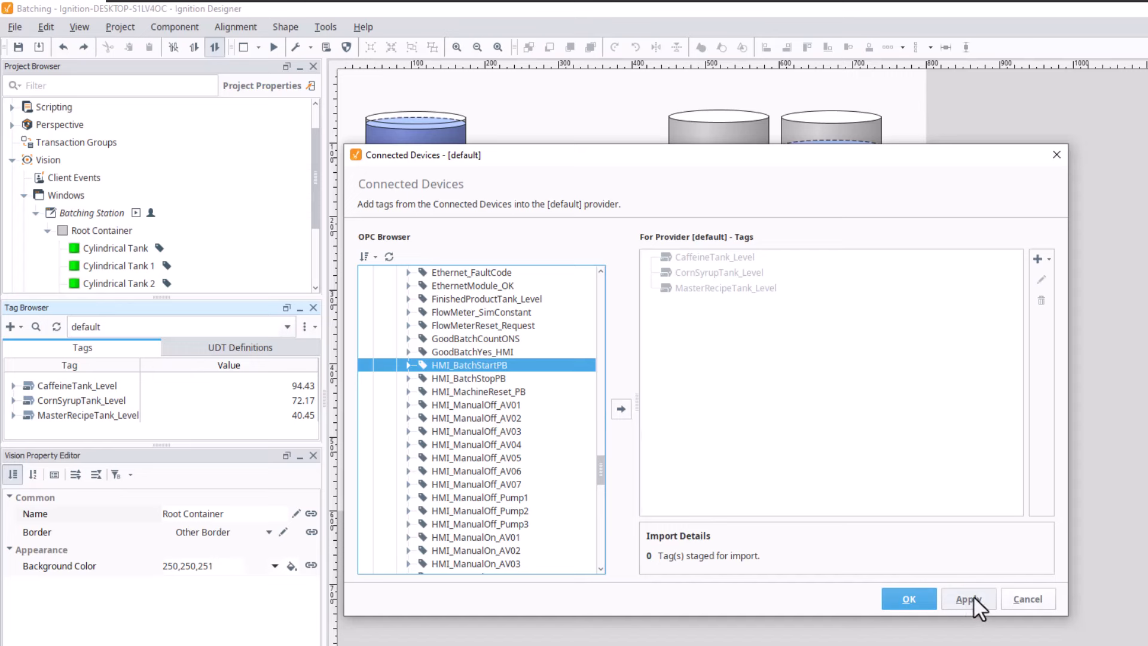
click(620, 409)
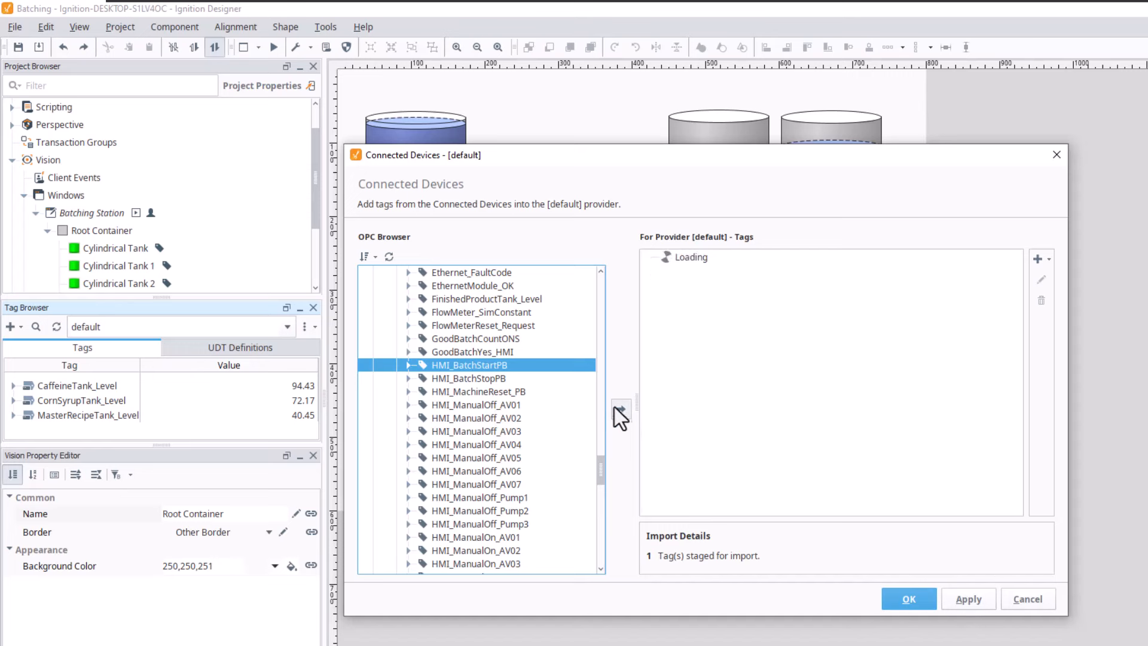
Stage the HMI_BatchStopPB tag as well and import both batch pushbutton tags into the default provider.
click(494, 377)
click(620, 409)
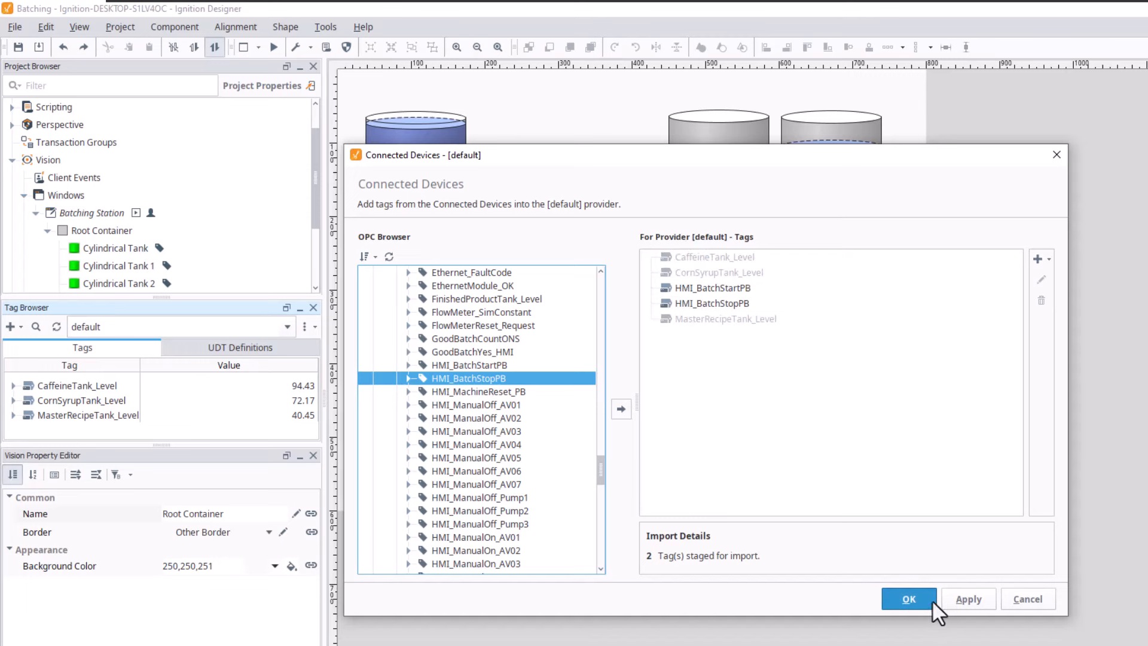
click(971, 599)
click(911, 598)
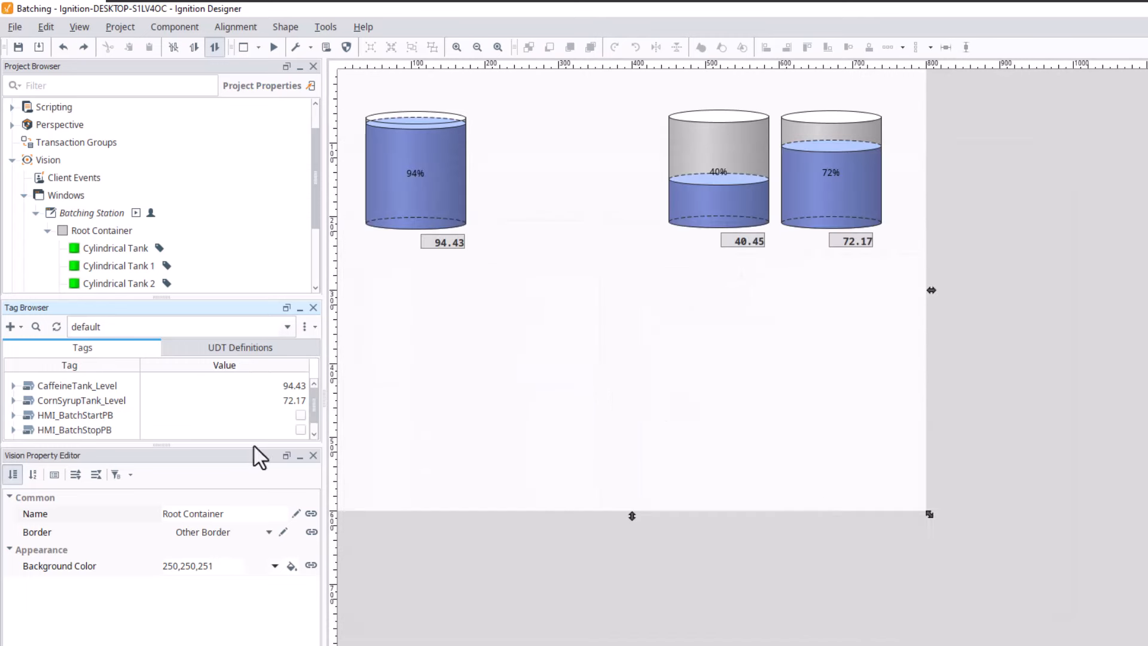
Enlarge the tag list and place a 1-Shot Button bound to HMI_BatchStartPB in the empty area below the tanks.
drag(231, 445, 225, 515)
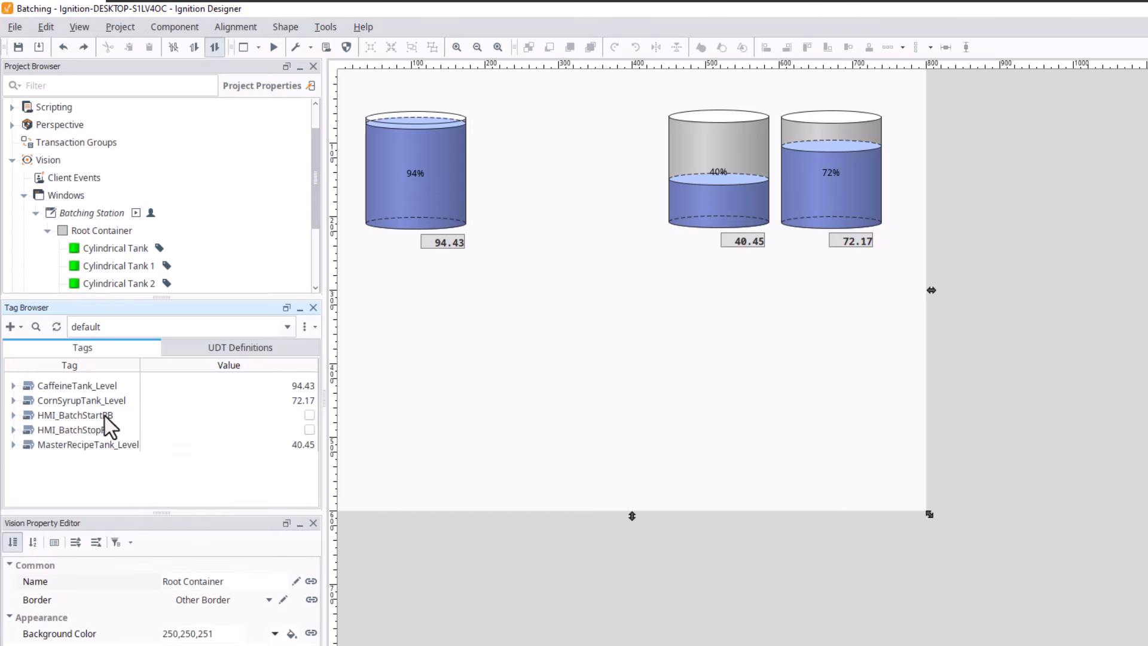
drag(105, 415, 385, 318)
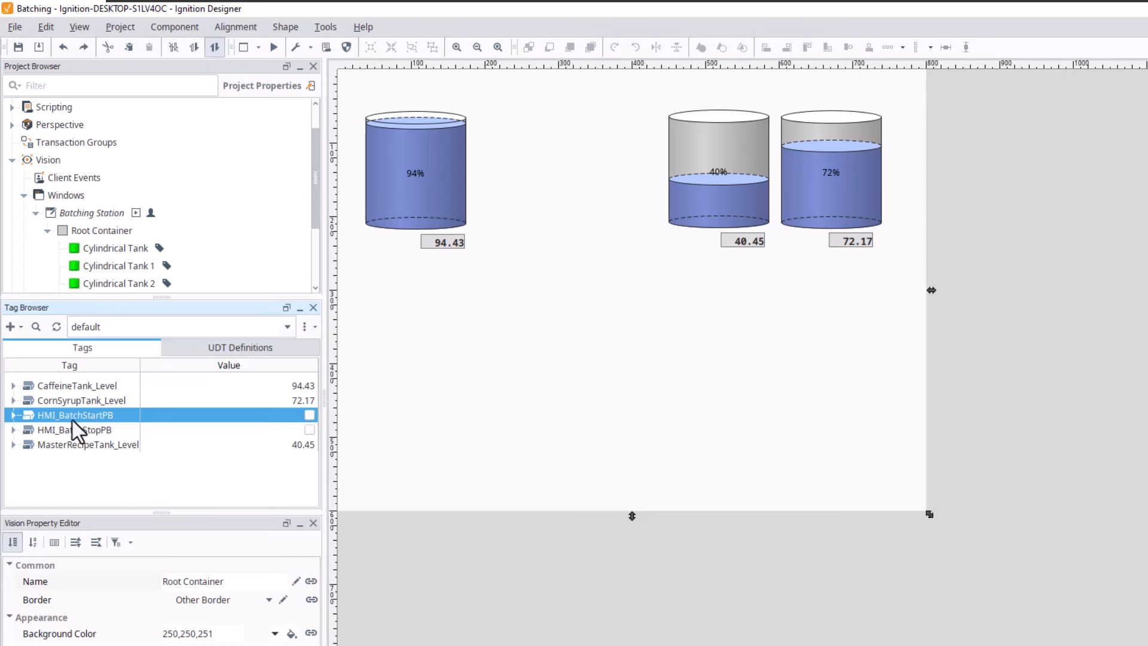
click(310, 418)
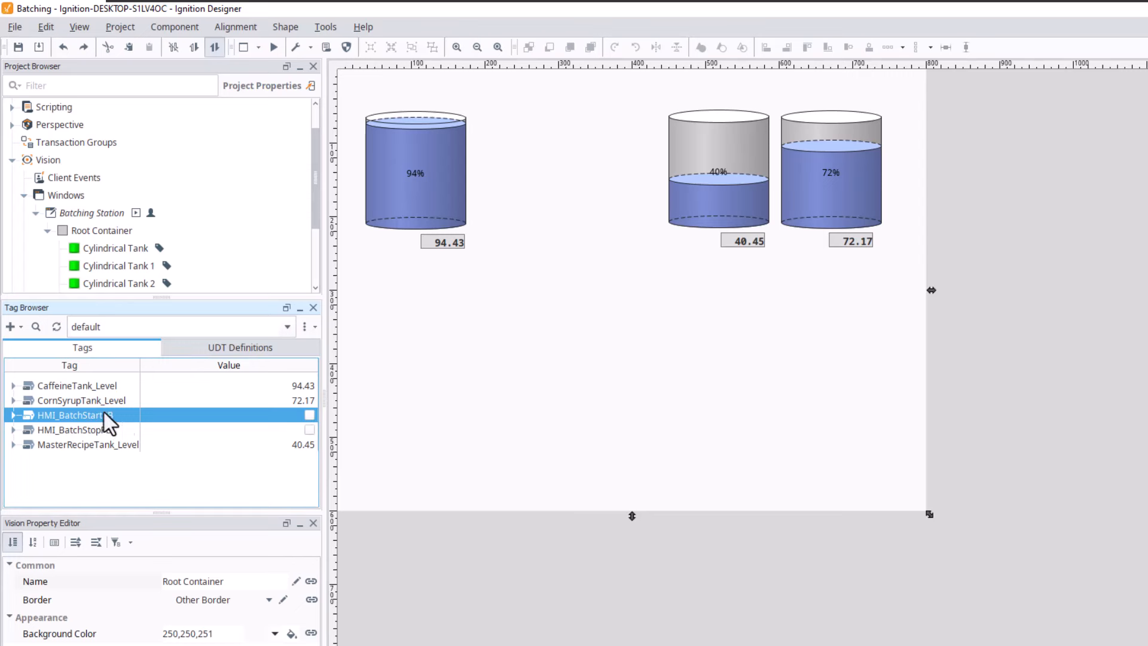
drag(80, 419, 479, 311)
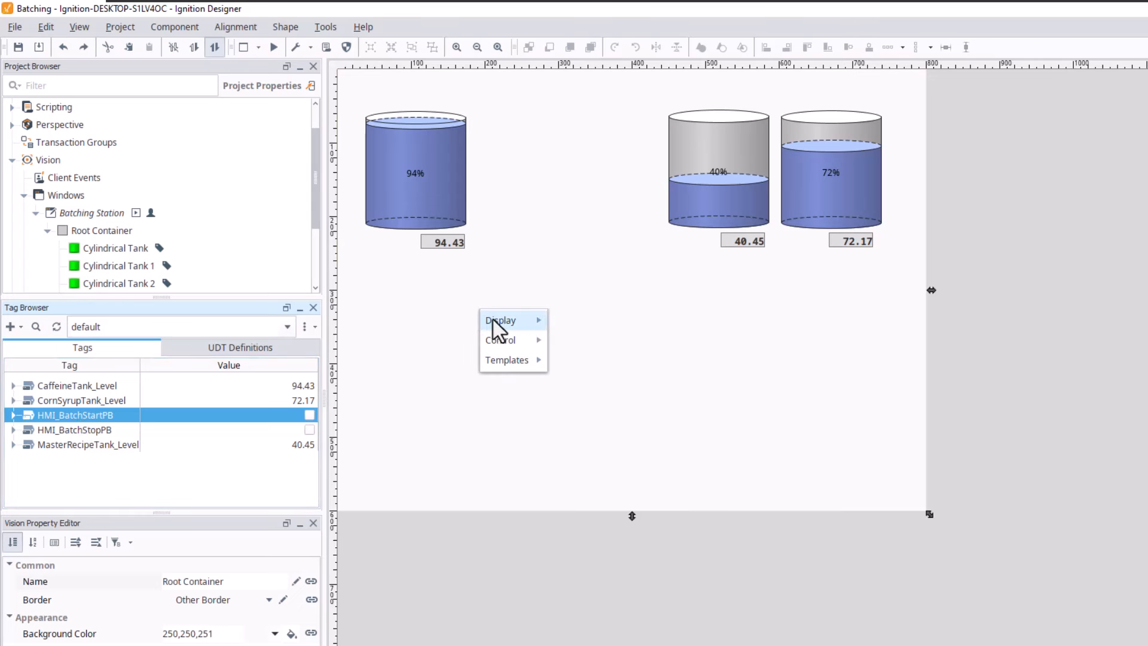
mouse_move(493, 321)
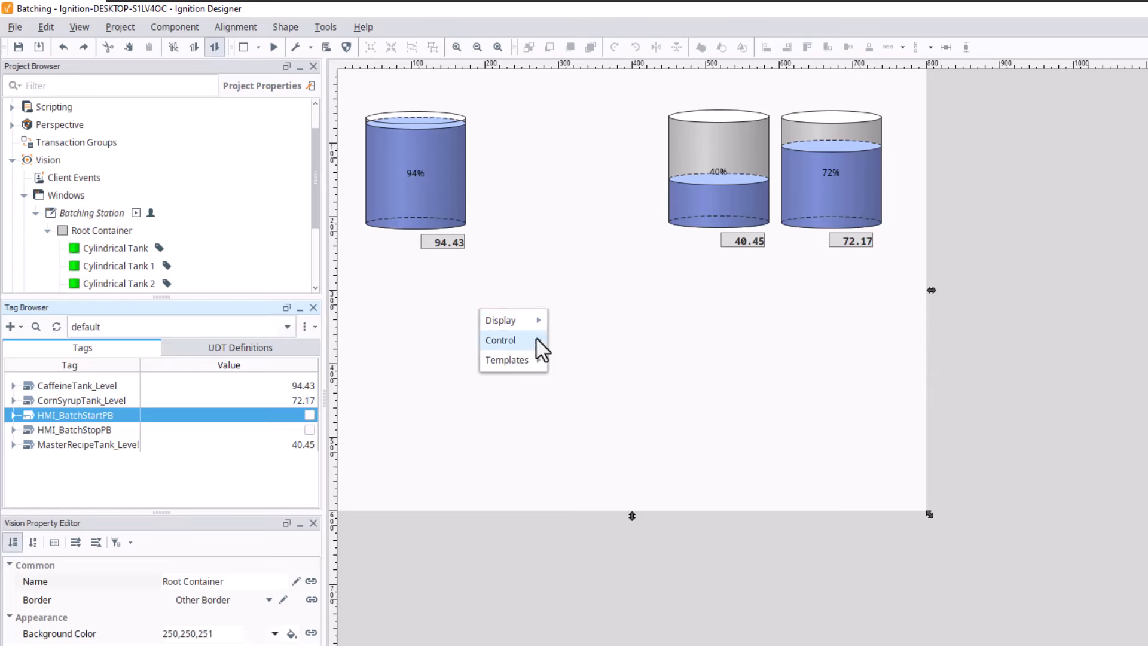
mouse_move(537, 338)
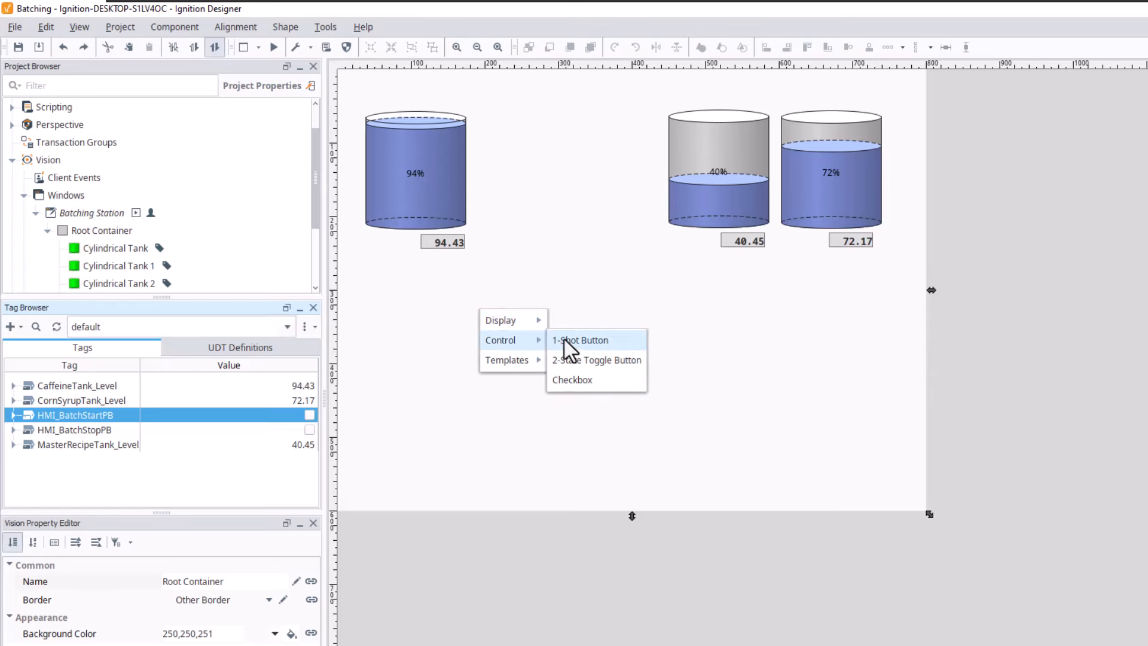
click(565, 339)
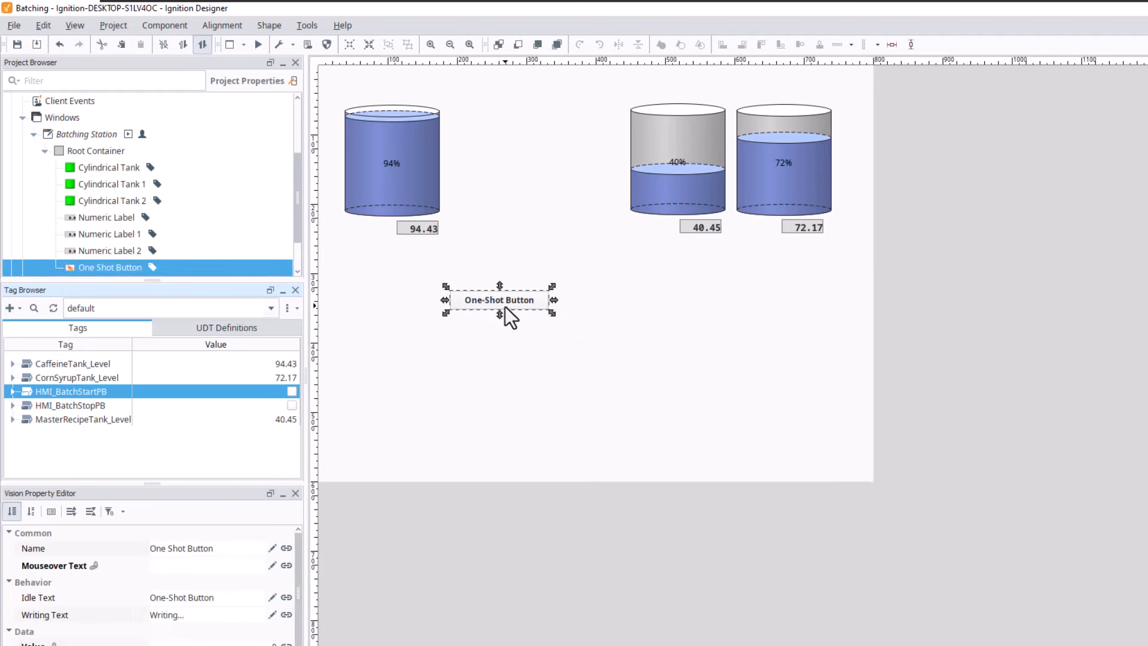
Name the new one-shot button Start Batch.
right_click(507, 304)
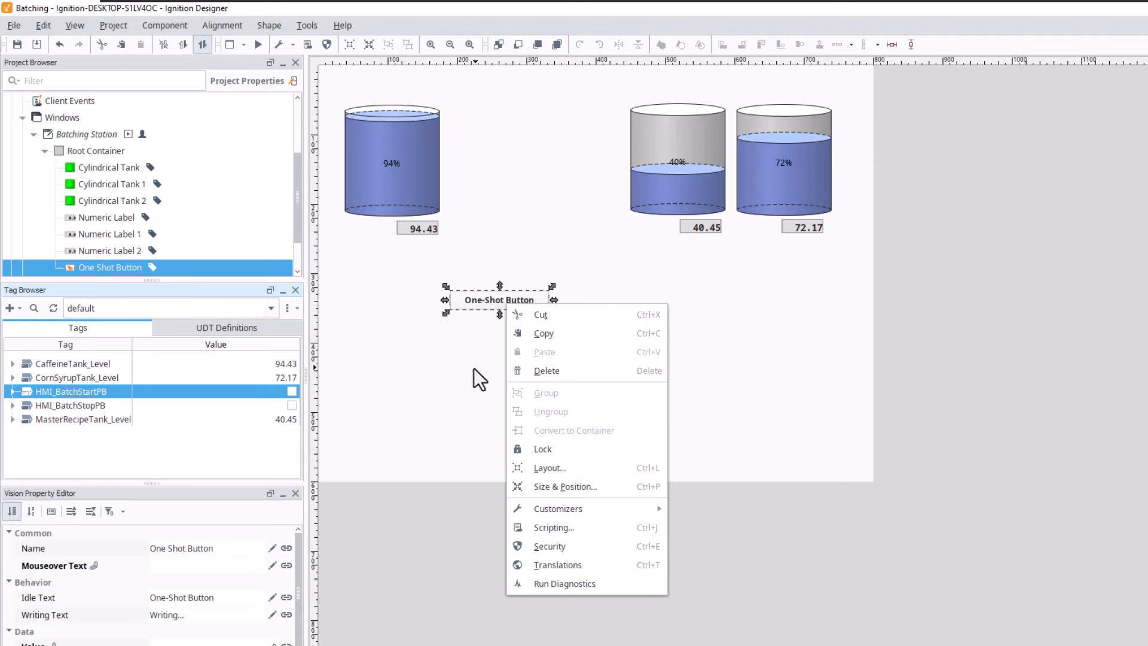
click(210, 554)
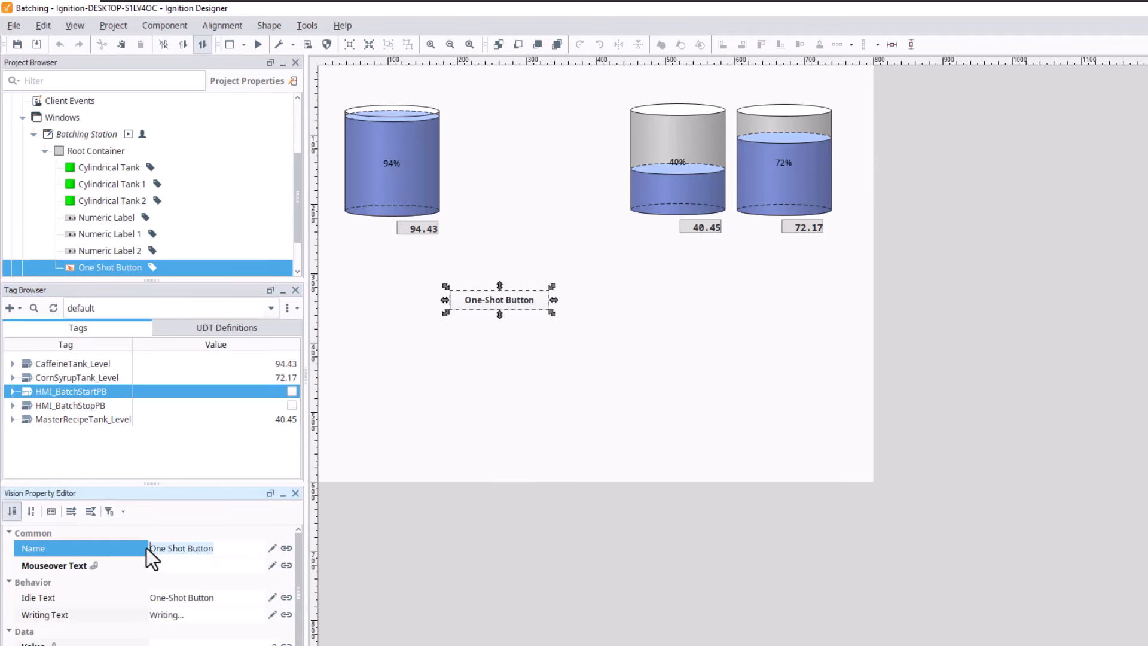
key(BackSpace)
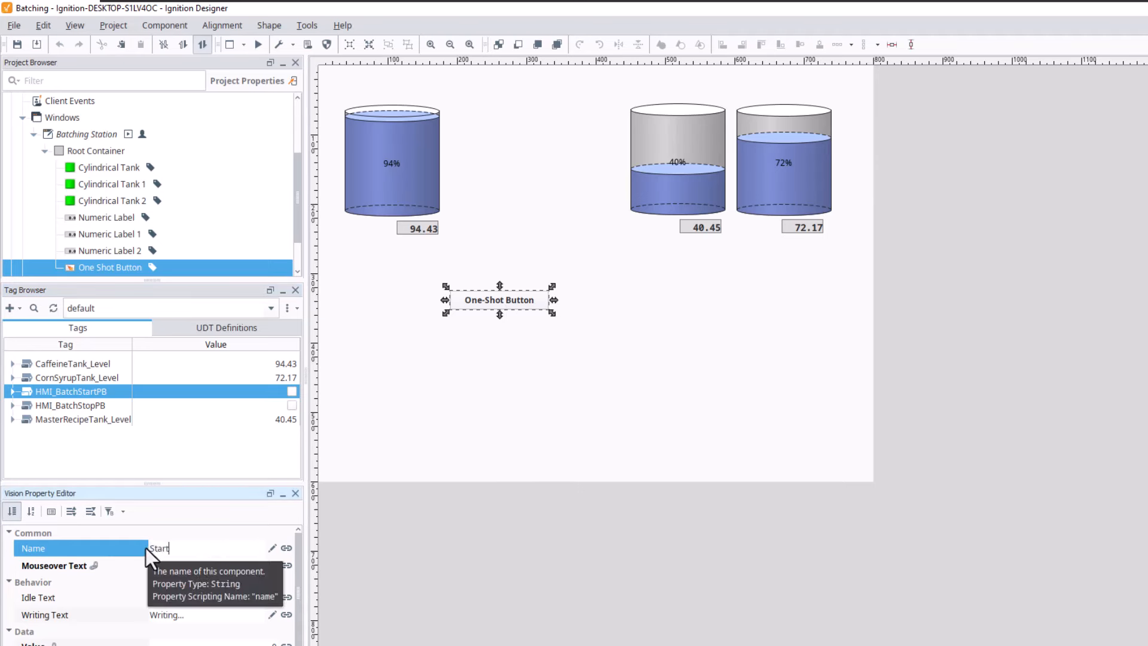
text(Start Btach)
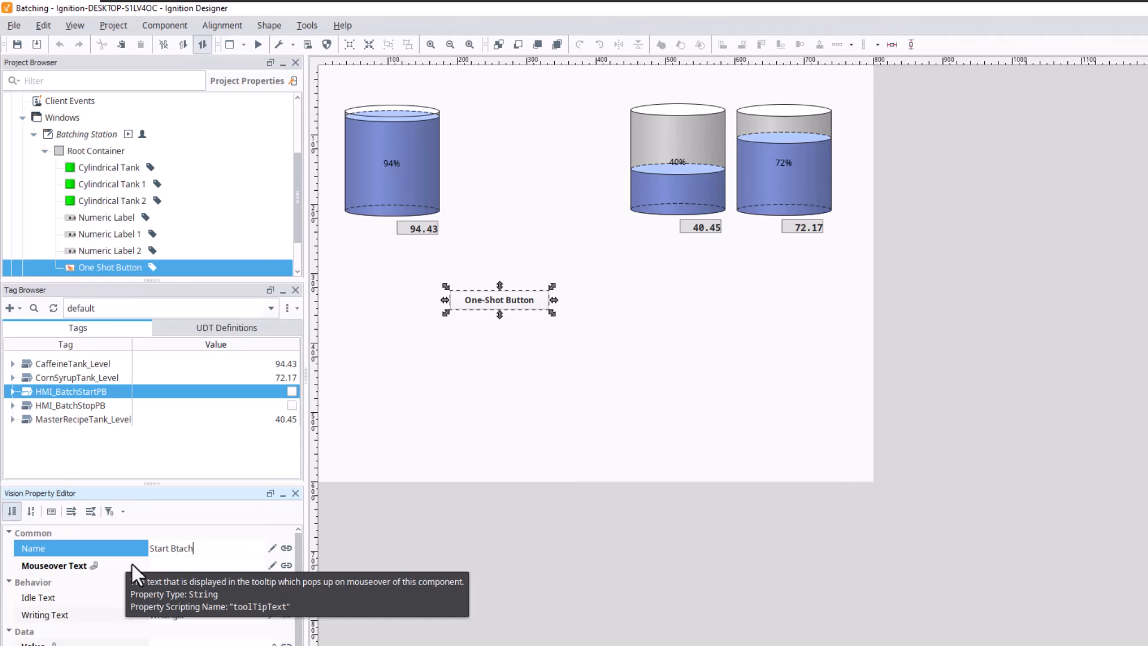
key(BackSpace)
key(BackSpace)
key(BackSpace)
key(BackSpace)
text(atch)
click(143, 558)
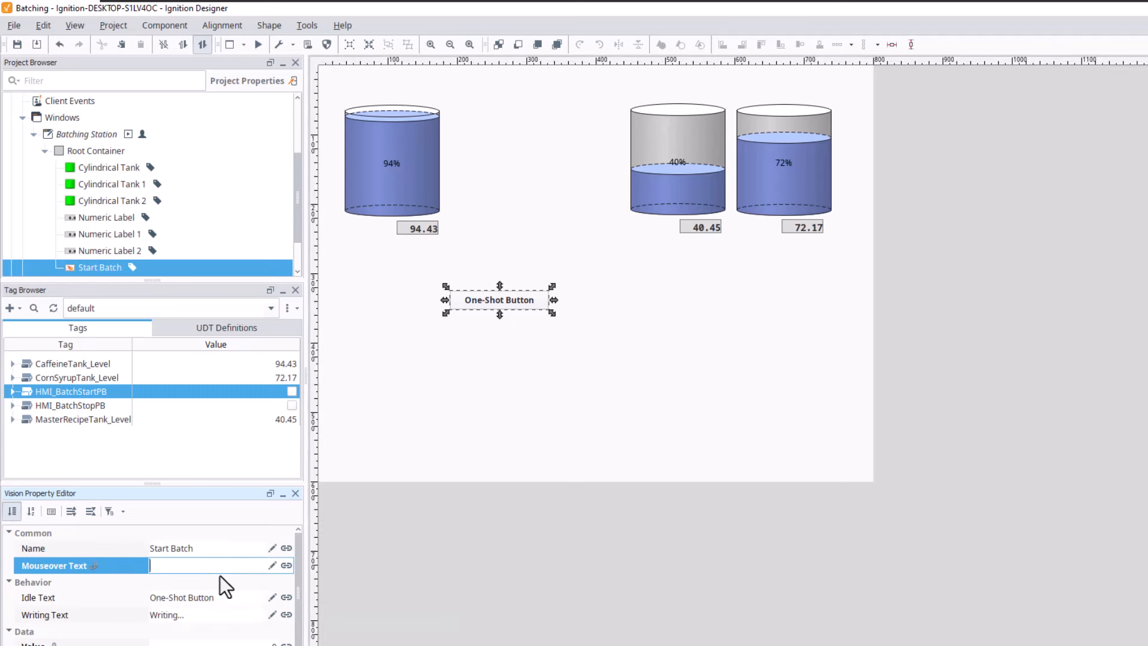
Set the idle text of the Start Batch button to Start Batch.
click(222, 598)
double_click(222, 597)
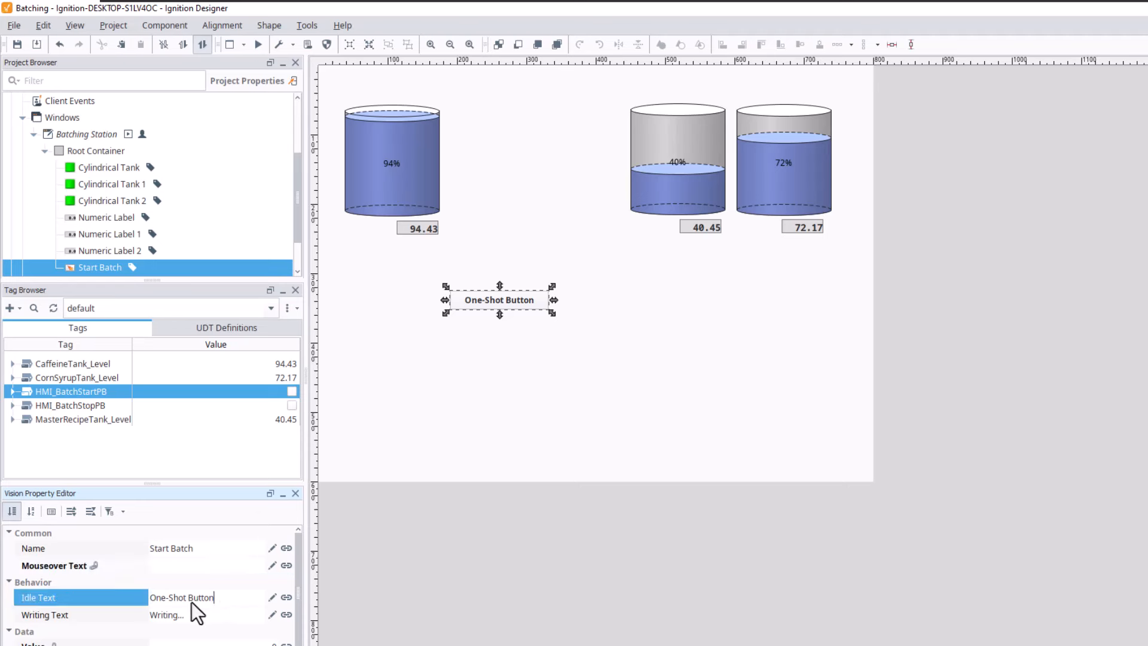
text(Start B)
text(tach)
key(BackSpace)
key(BackSpace)
key(BackSpace)
key(BackSpace)
text(atch)
key(Return)
click(226, 579)
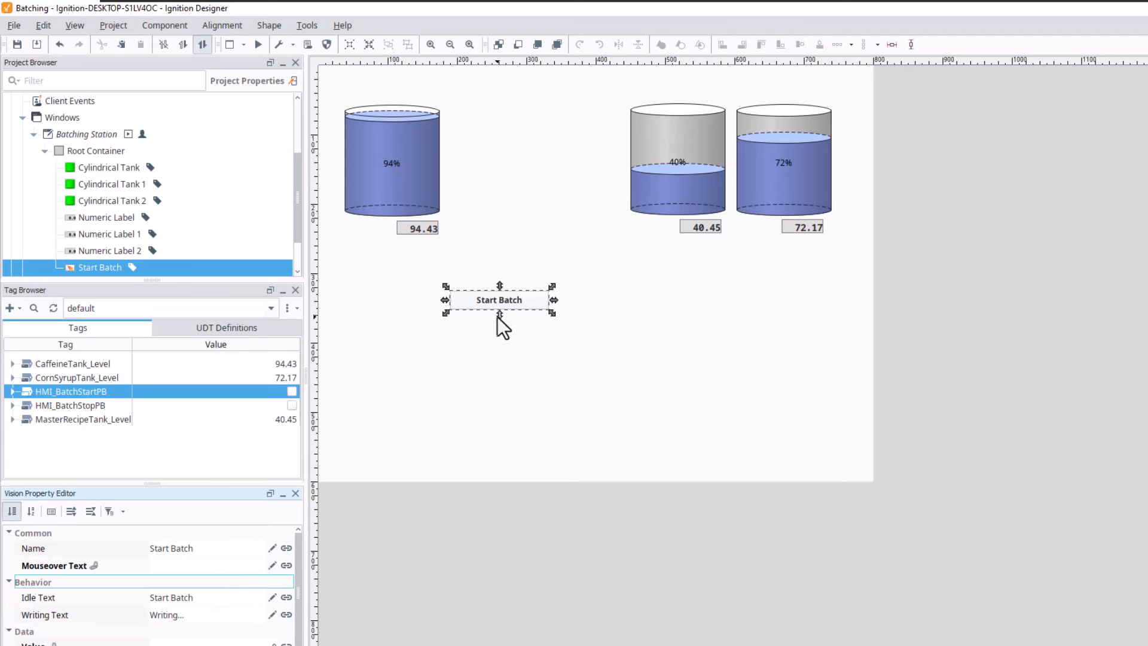
Place a 1-Shot Button bound to HMI_BatchStopPB beside the Start Batch button and line the two up.
click(508, 304)
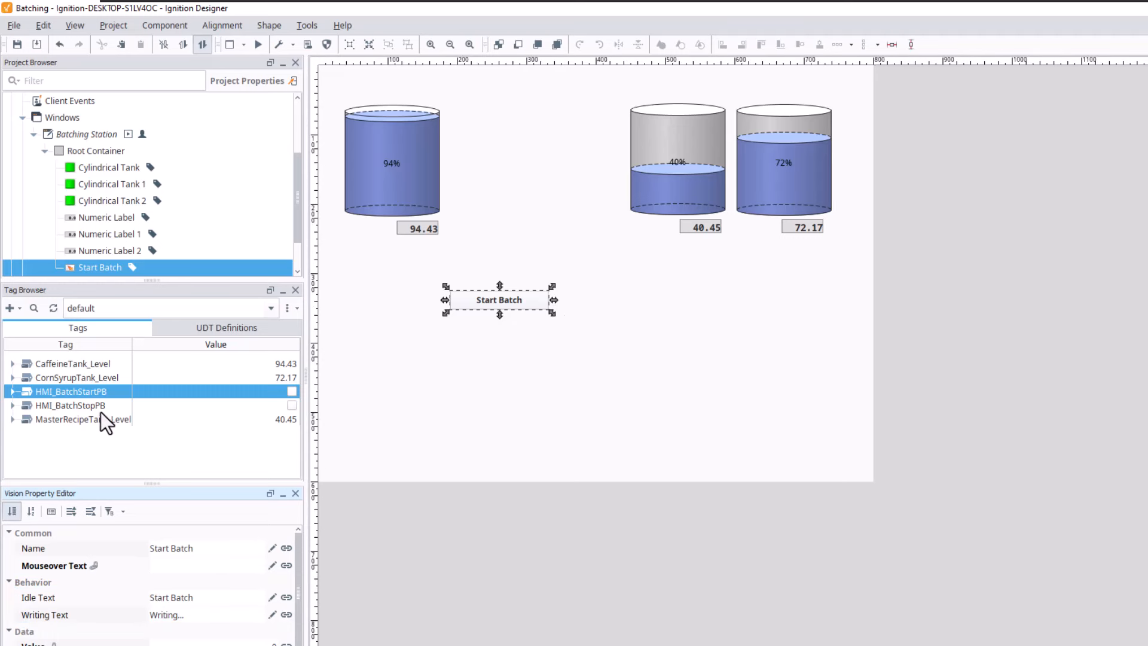
drag(92, 406, 596, 304)
mouse_move(616, 333)
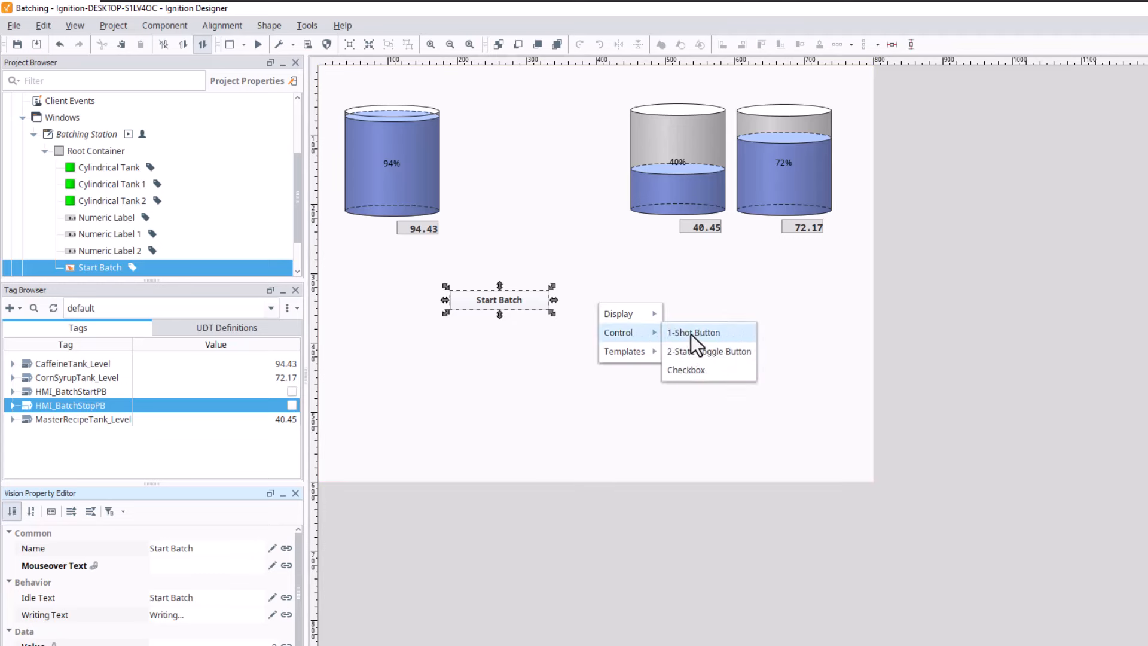
click(692, 334)
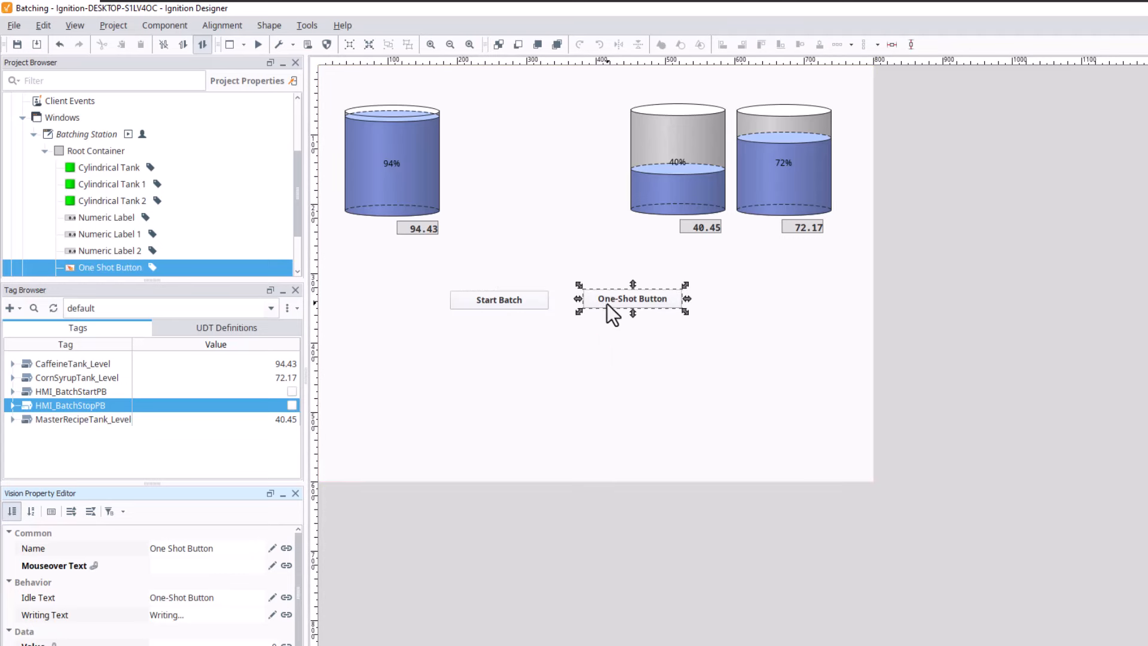
drag(606, 303, 606, 306)
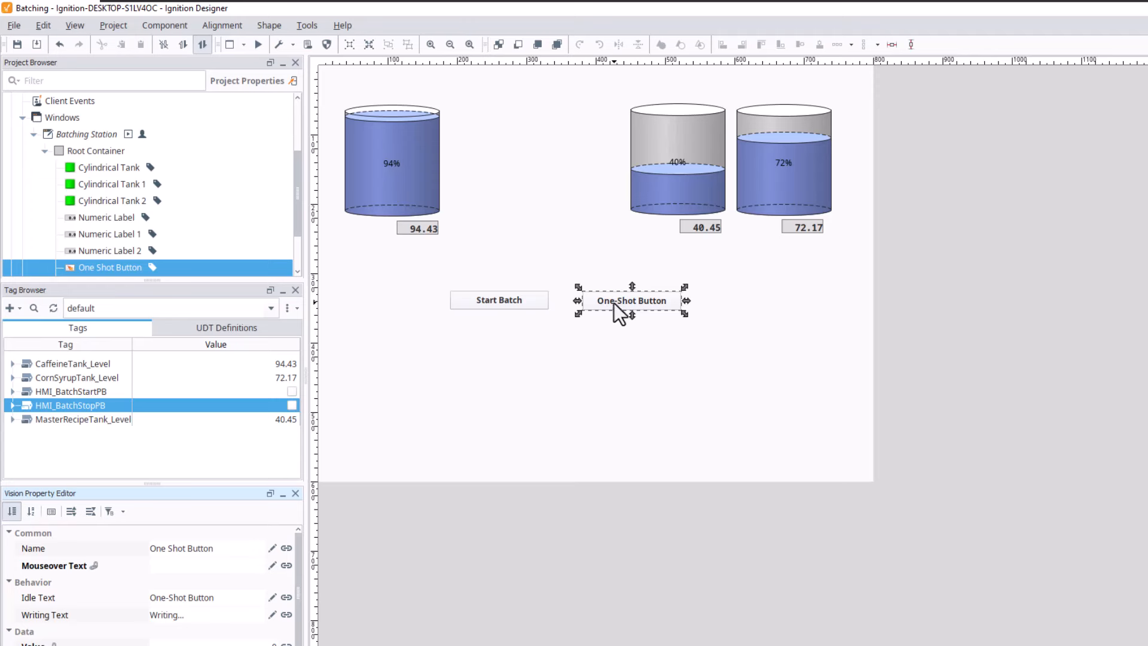
Set both the idle text and the name of the second one-shot button to Stop Batch.
click(225, 597)
double_click(213, 599)
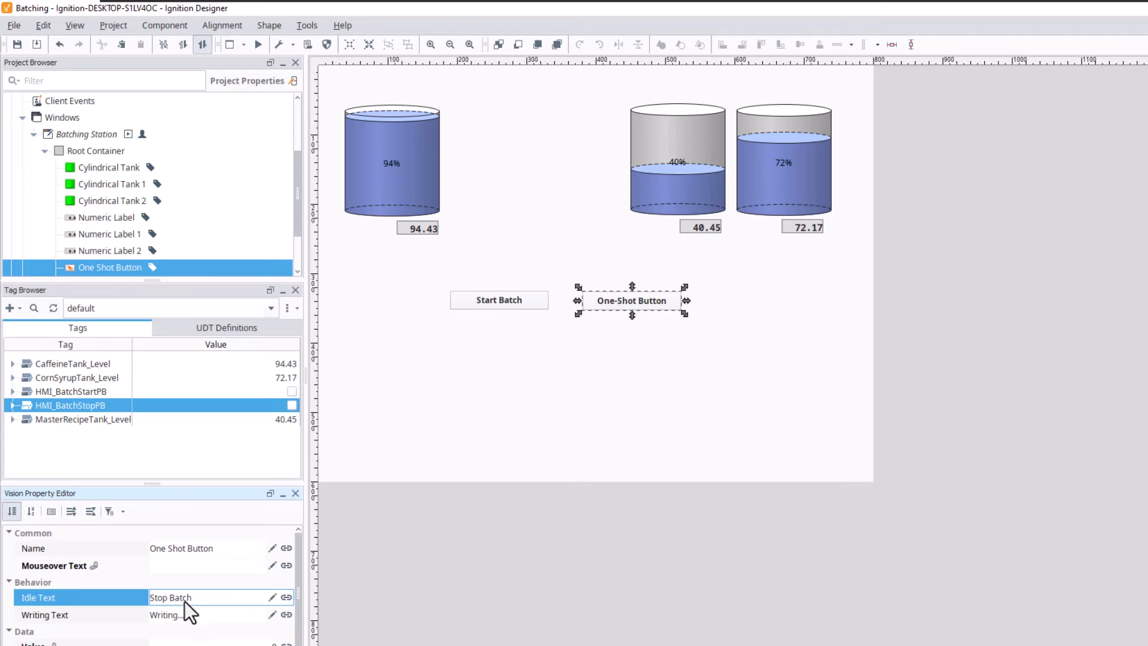
click(216, 548)
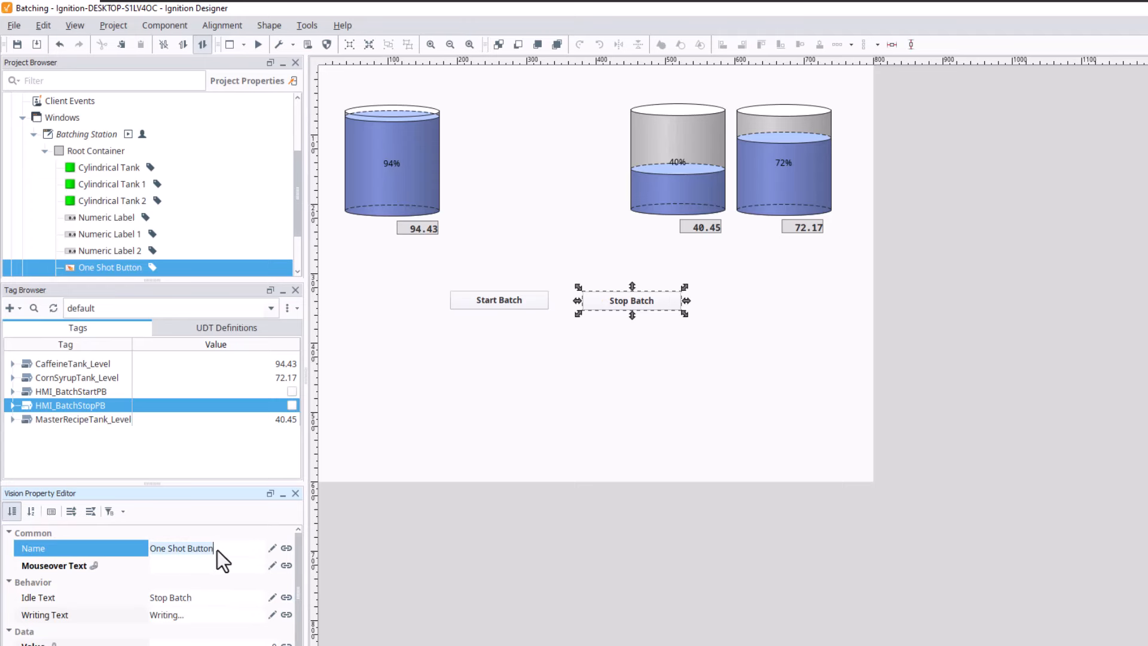
text(Batch)
text( S)
key(BackSpace)
key(BackSpace)
key(BackSpace)
key(BackSpace)
key(BackSpace)
key(BackSpace)
key(BackSpace)
text(Stop Ba)
click(232, 562)
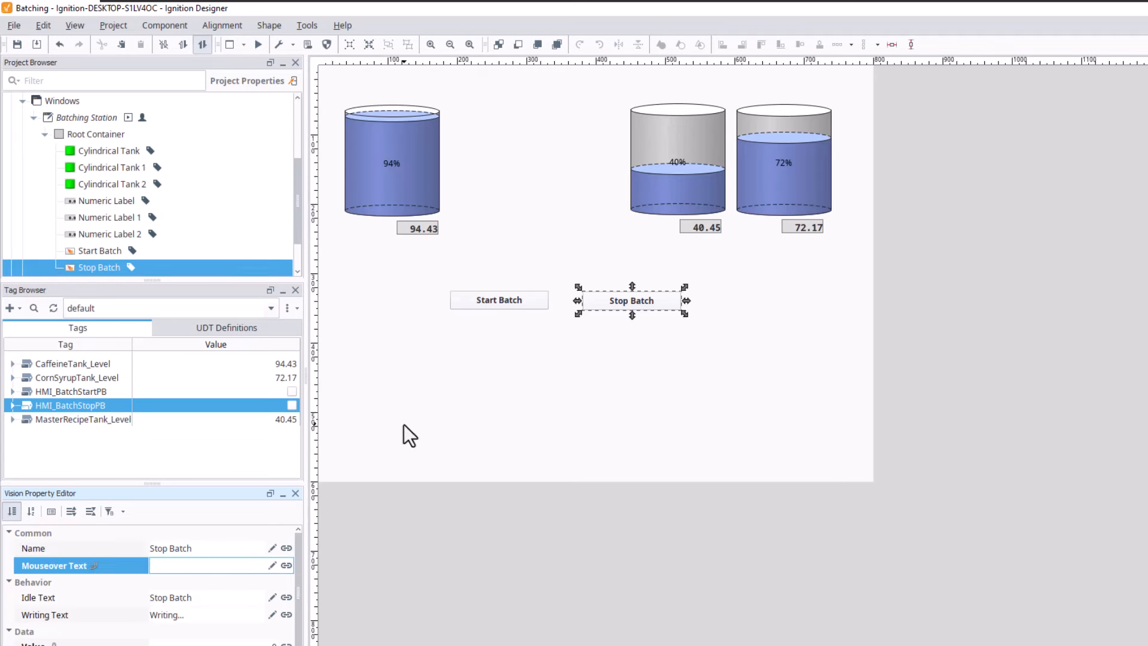
Move the Start Batch button between the tanks near the window's upper edge and align the Stop Batch button directly beneath it.
click(544, 348)
drag(500, 301, 522, 97)
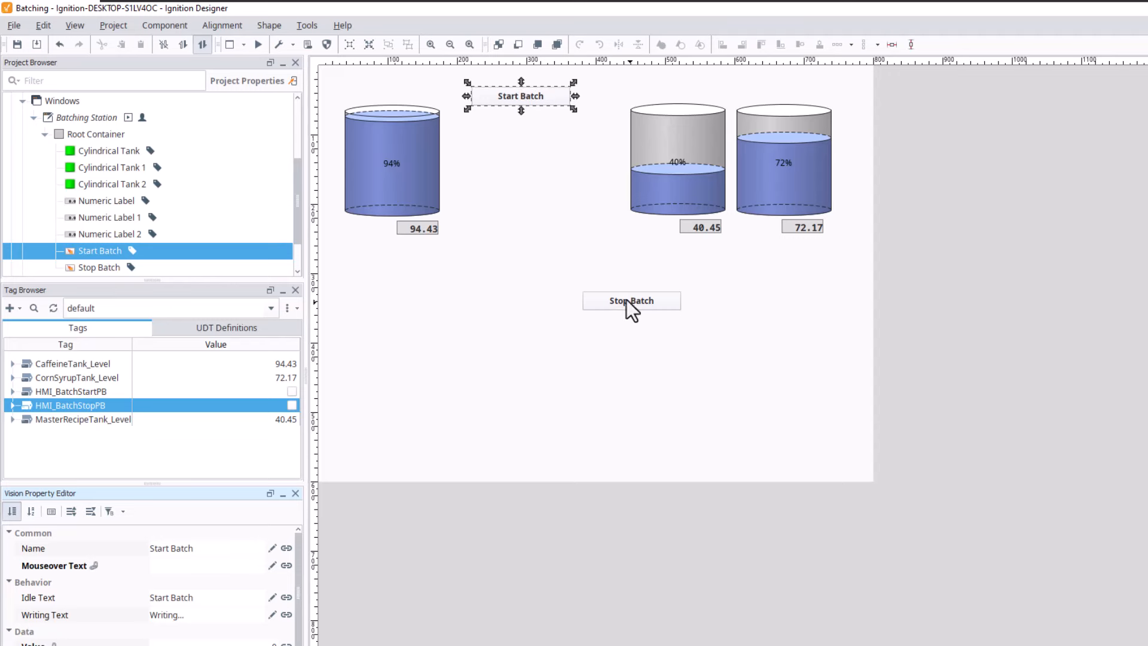
drag(626, 299, 527, 130)
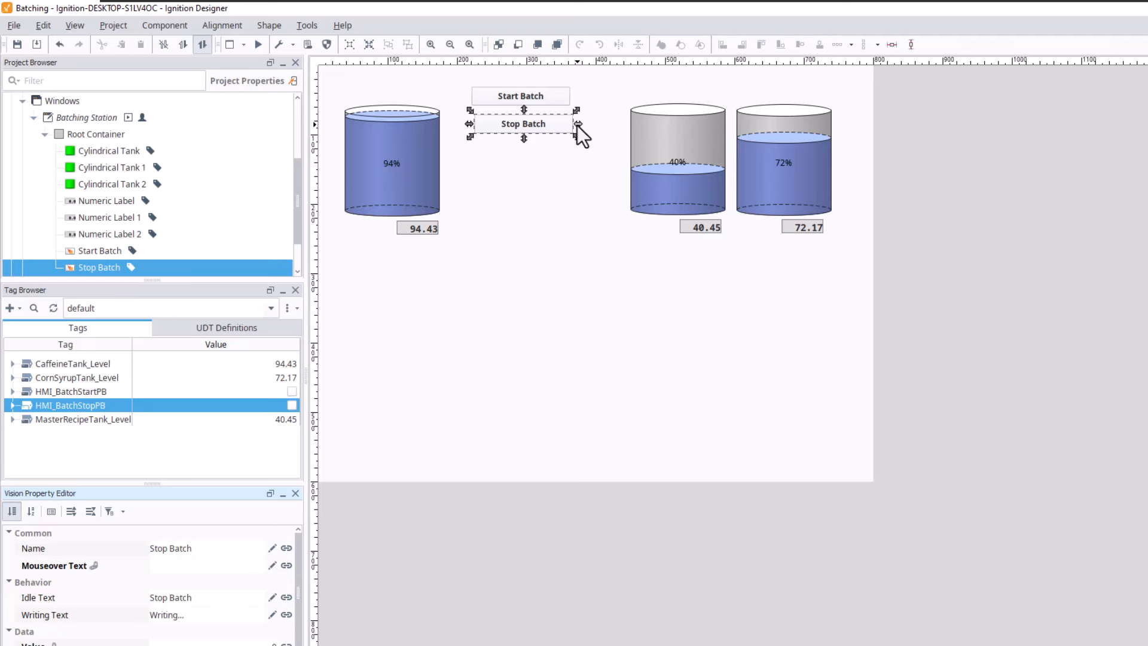
drag(515, 123, 515, 122)
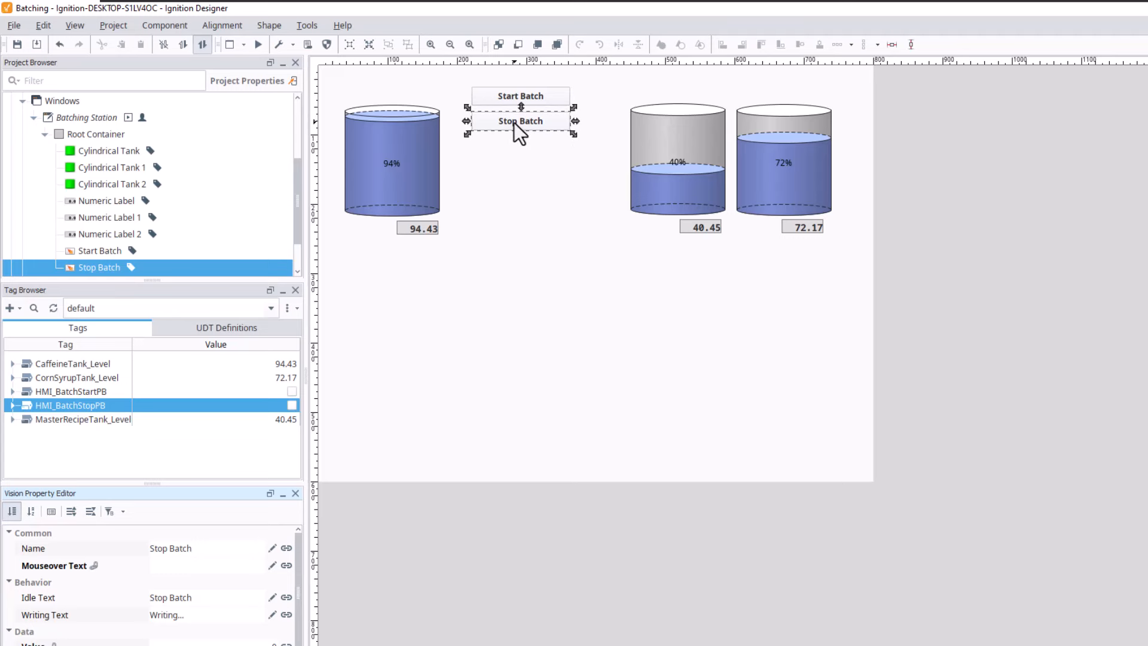
click(503, 195)
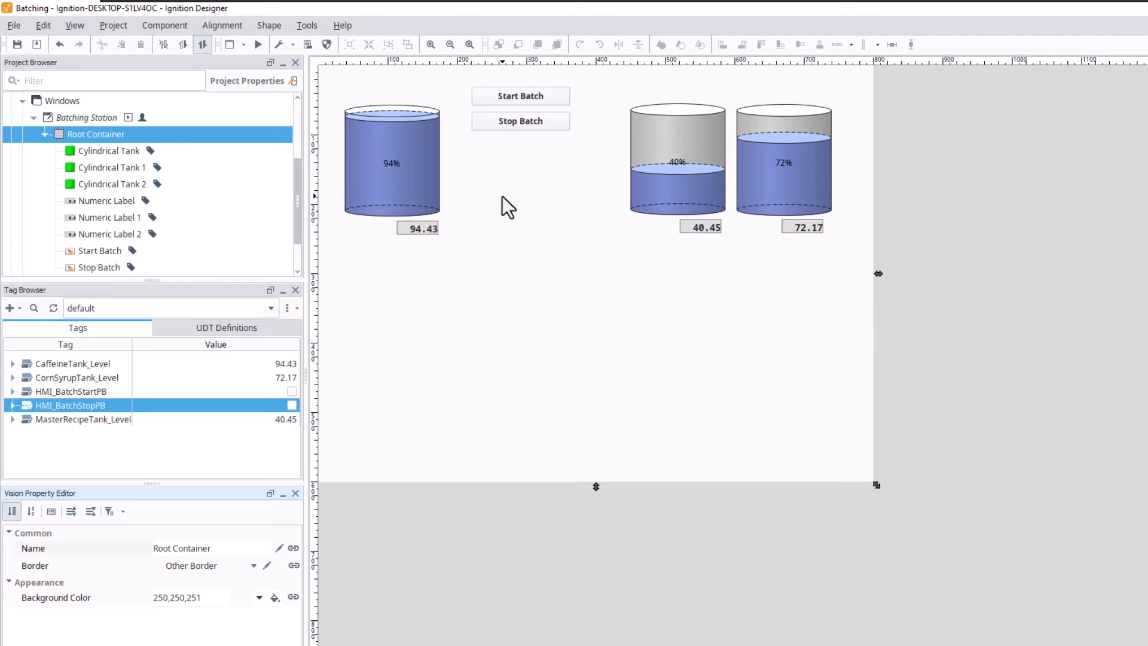
Switch the window to preview mode and trigger the Start Batch button to test it.
click(496, 97)
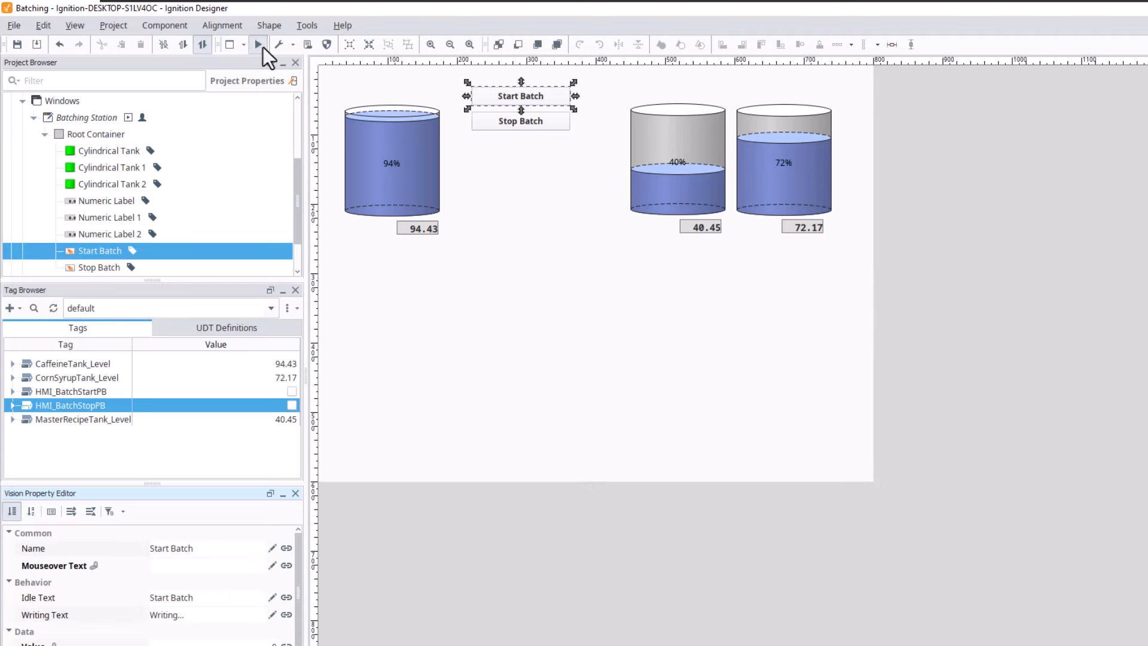
click(262, 46)
click(511, 99)
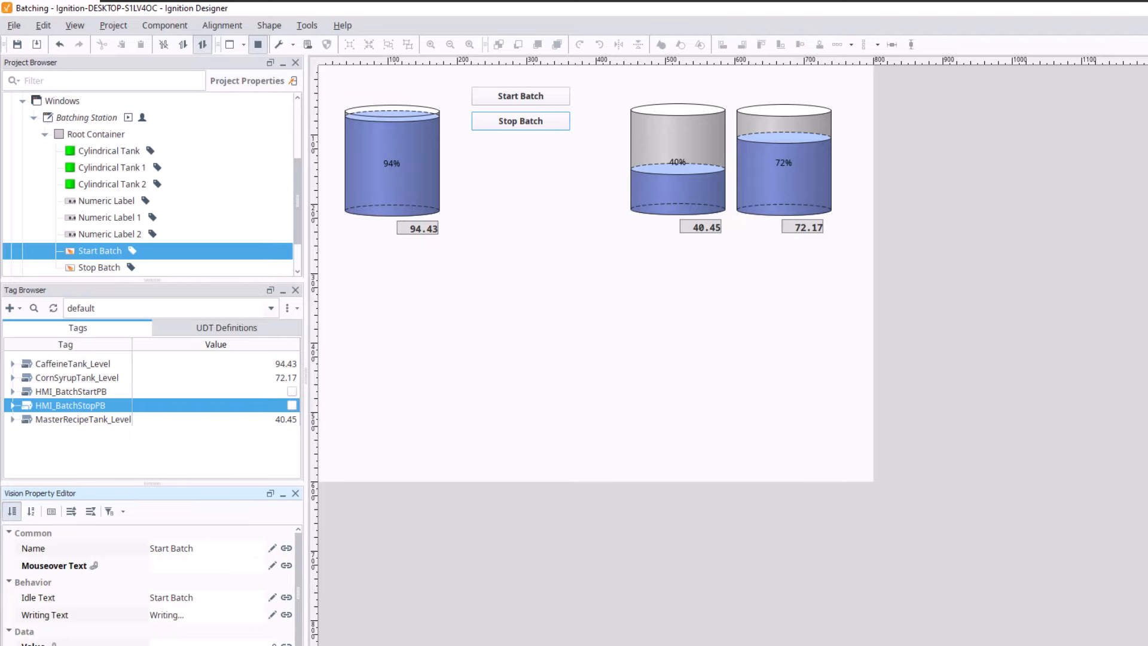
Search the computer for "batch" to look for the batching station project files, then dismiss the search.
click(219, 645)
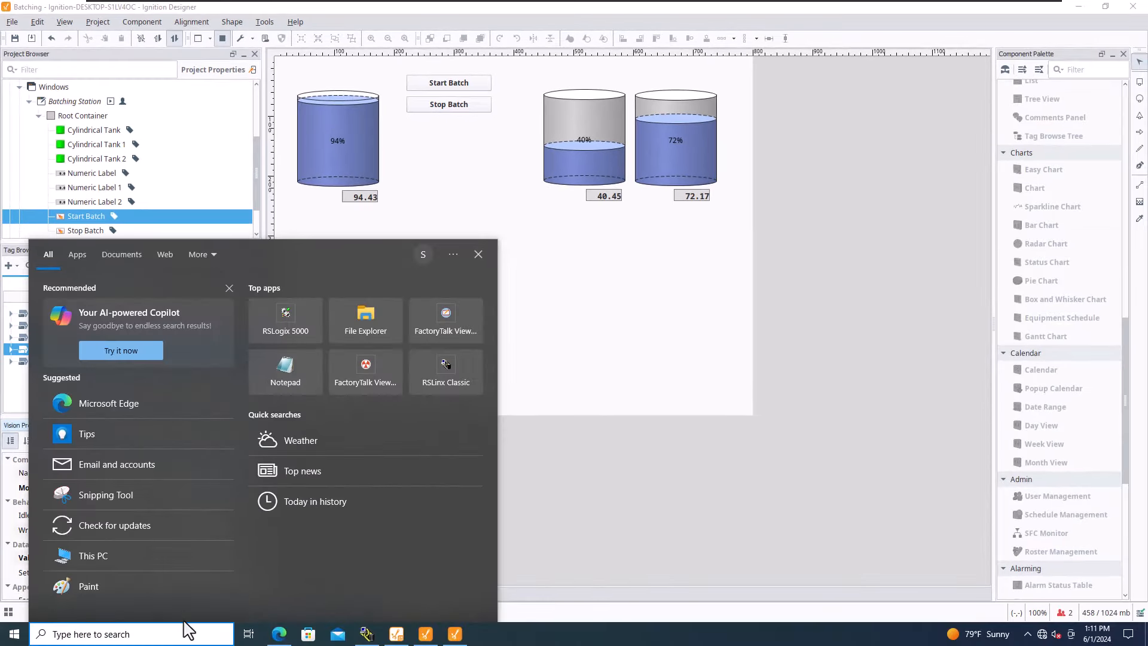
text(batch)
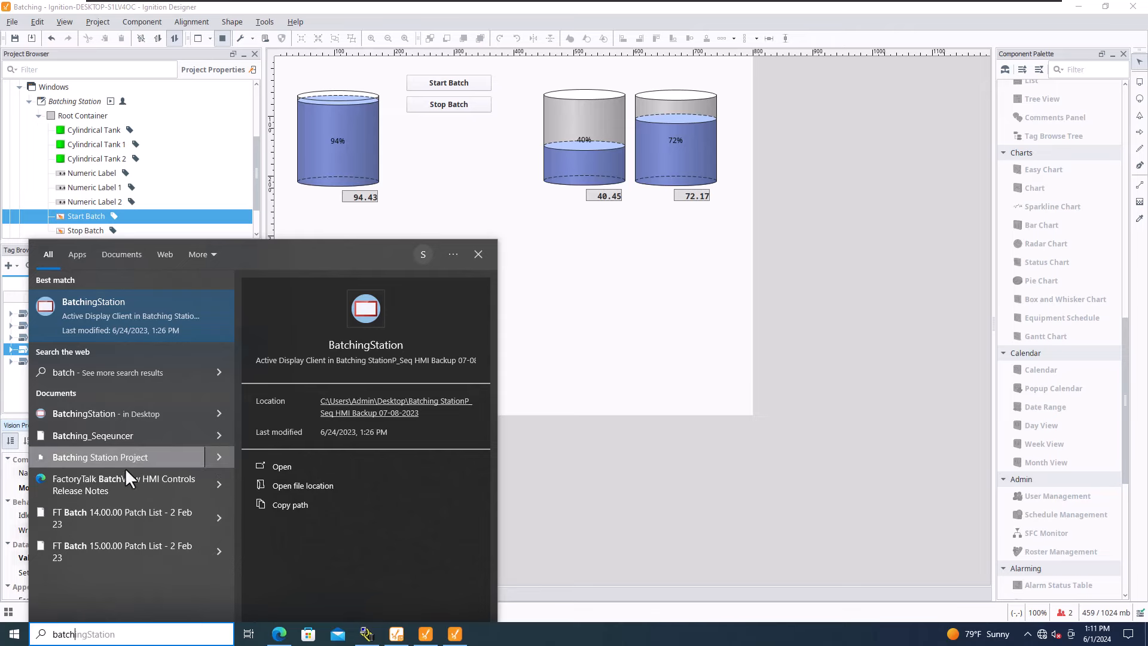
key(BackSpace)
key(BackSpace)
key(BackSpace)
key(BackSpace)
key(BackSpace)
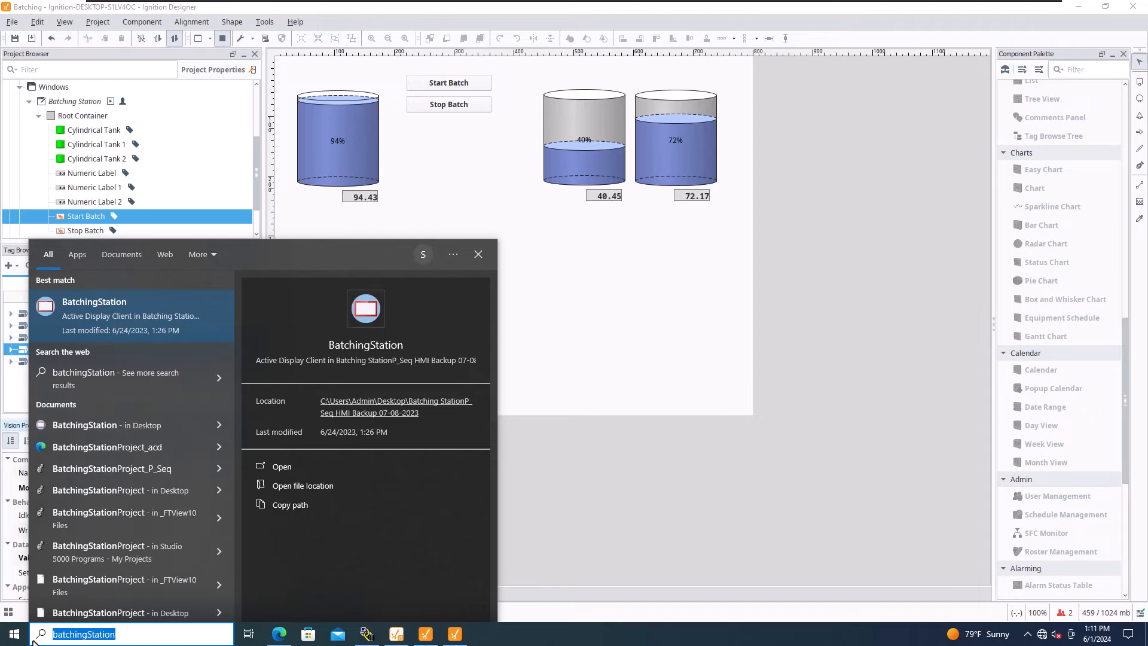
click(767, 264)
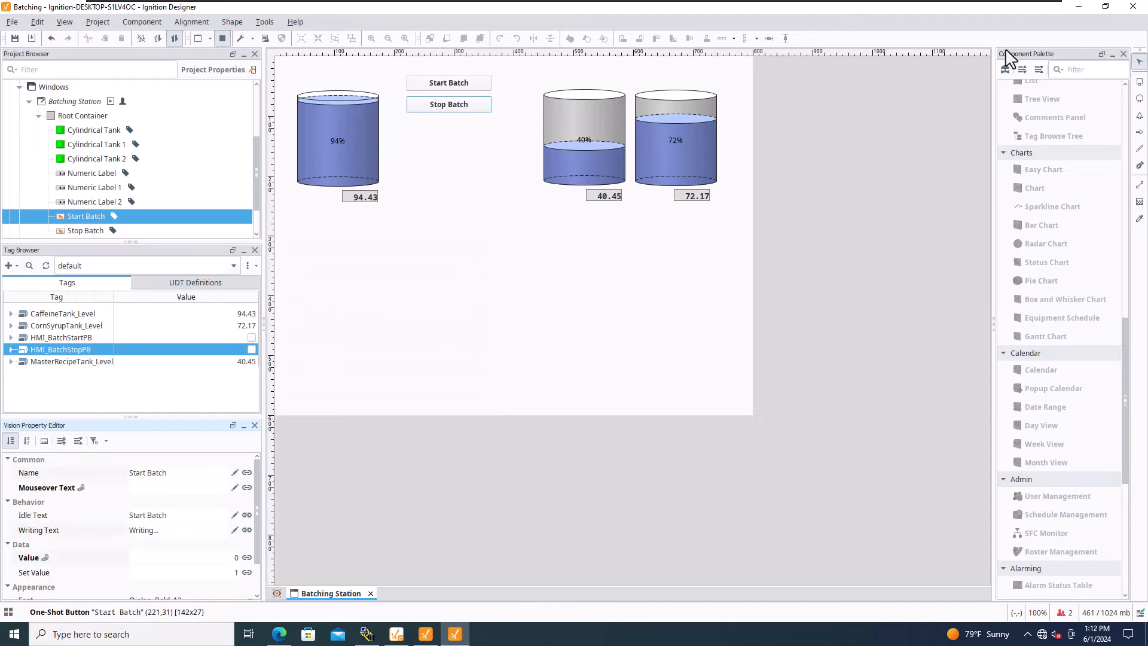
Minimize both Designer windows and the Designer Launcher to reach the desktop.
click(1079, 7)
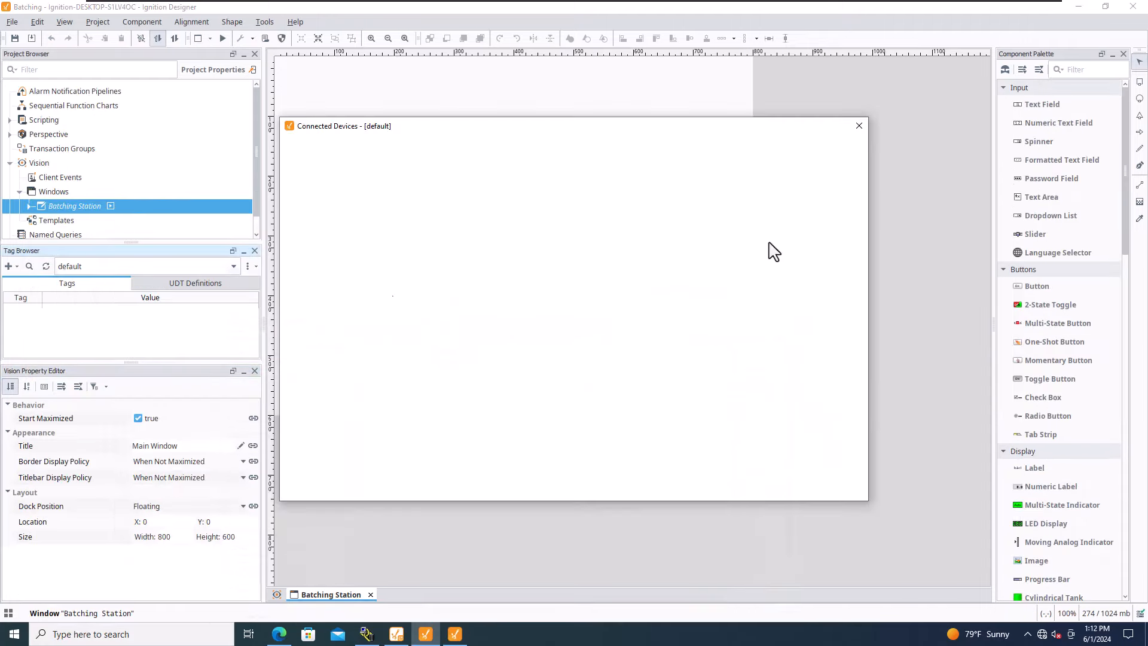
click(1078, 7)
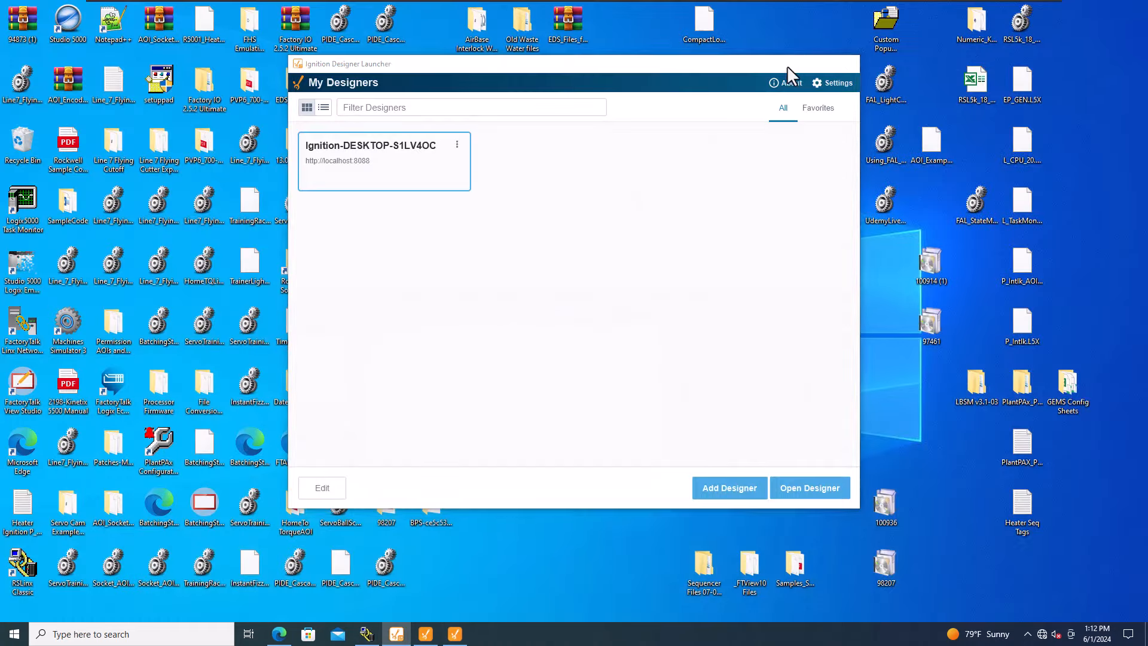
click(790, 64)
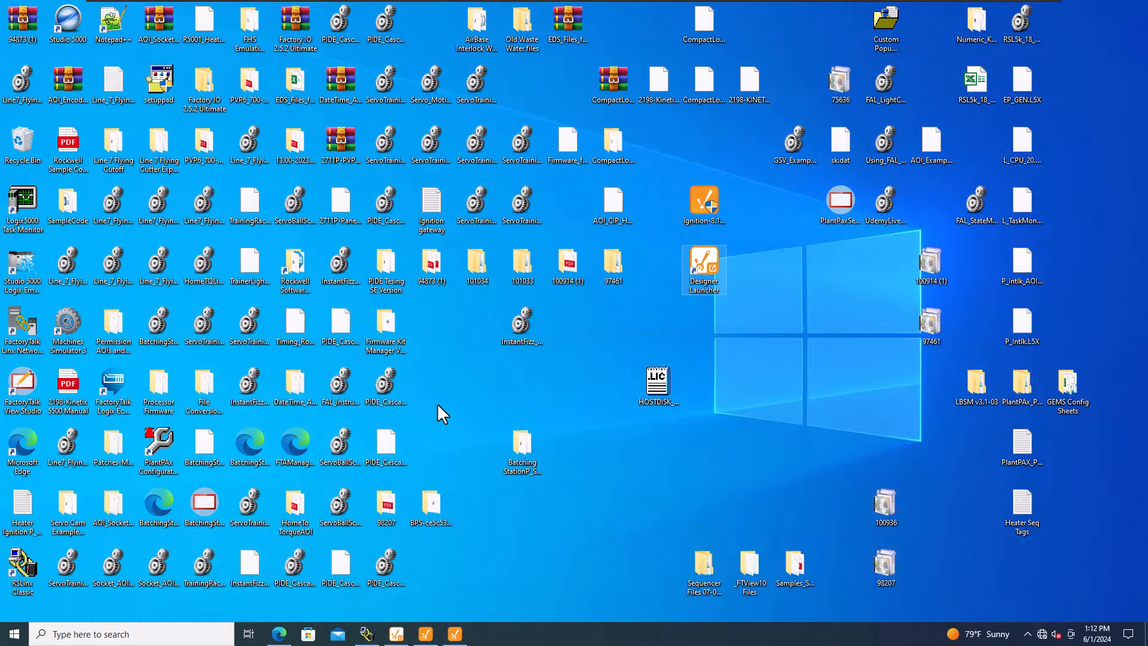
Open File Explorer and search Quick access for "Batching".
right_click(12, 635)
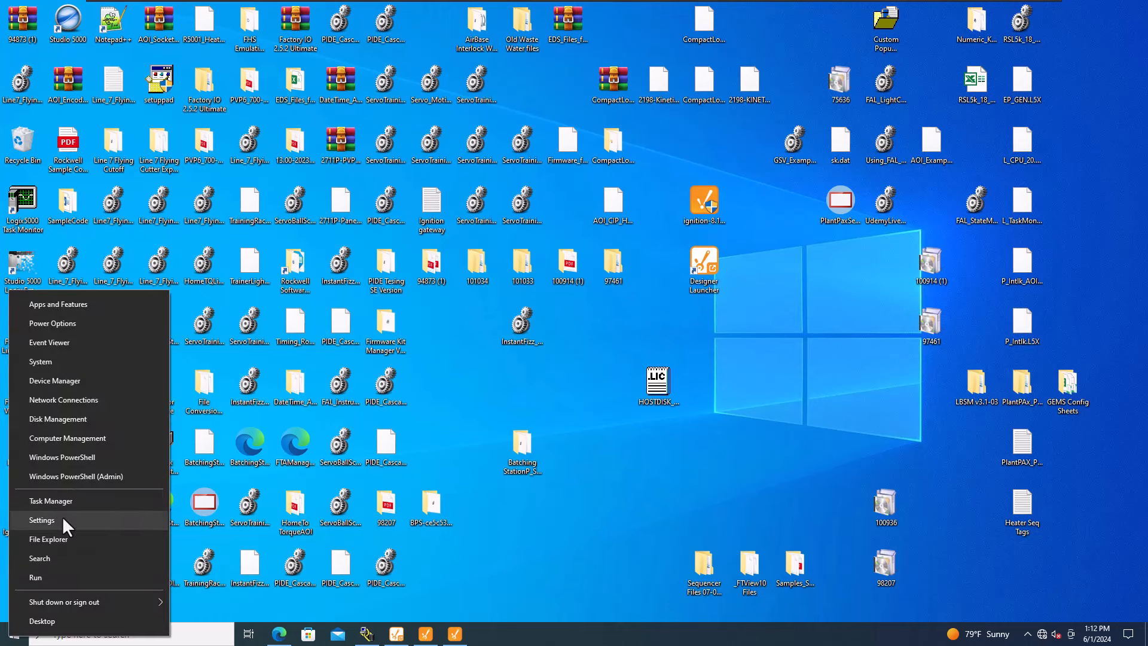
click(54, 533)
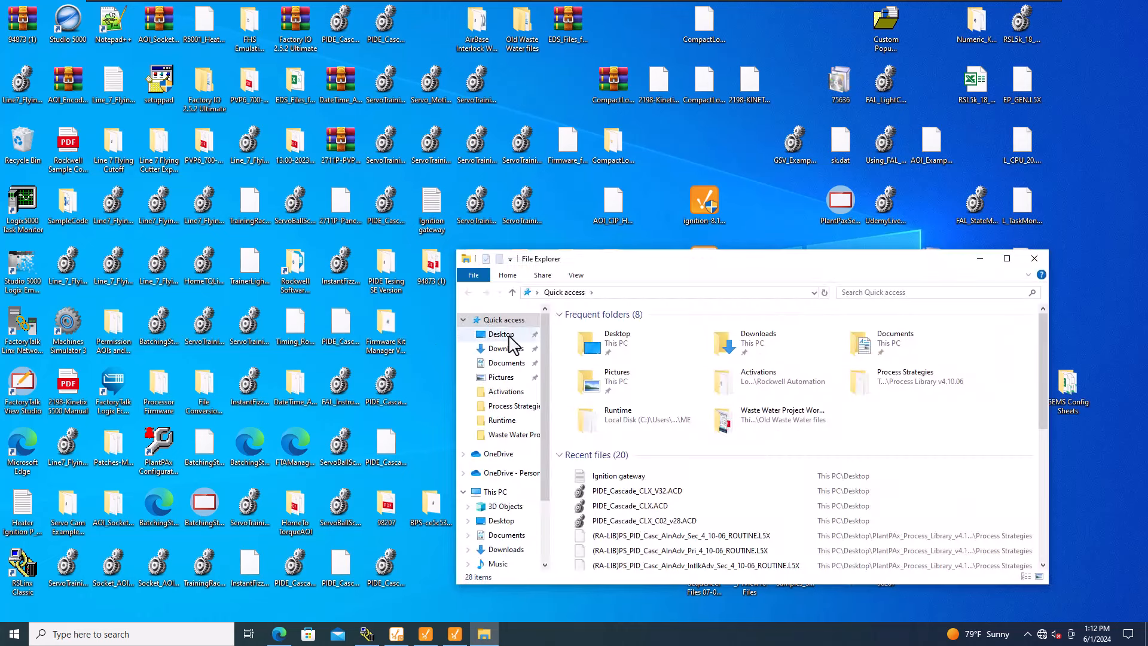
click(919, 294)
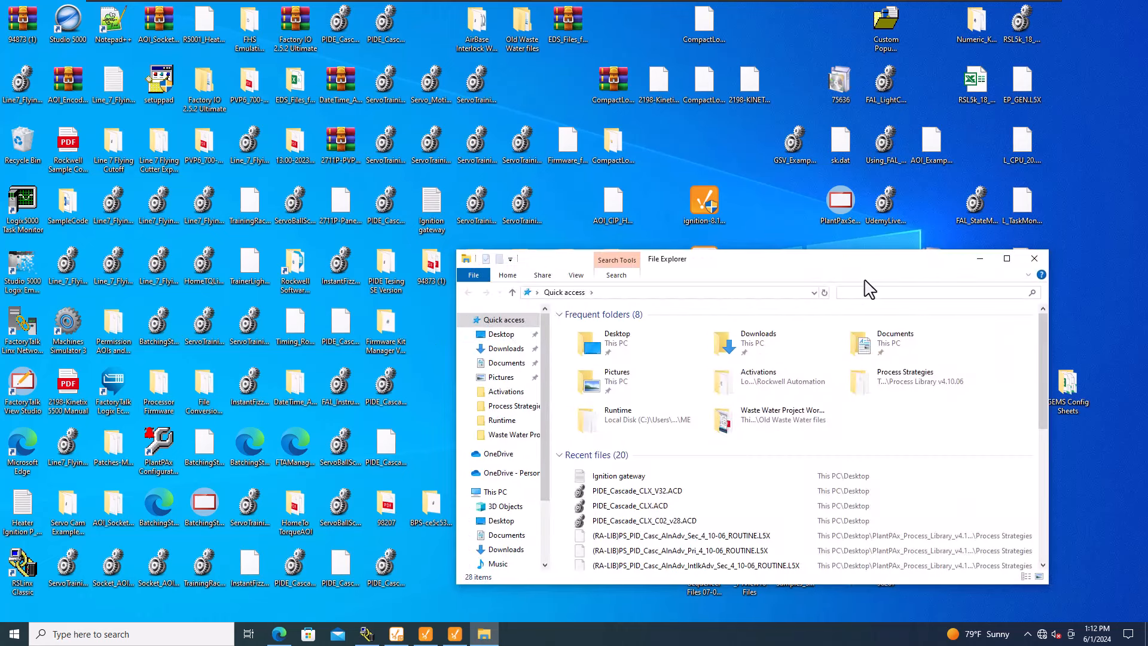
text(Batch)
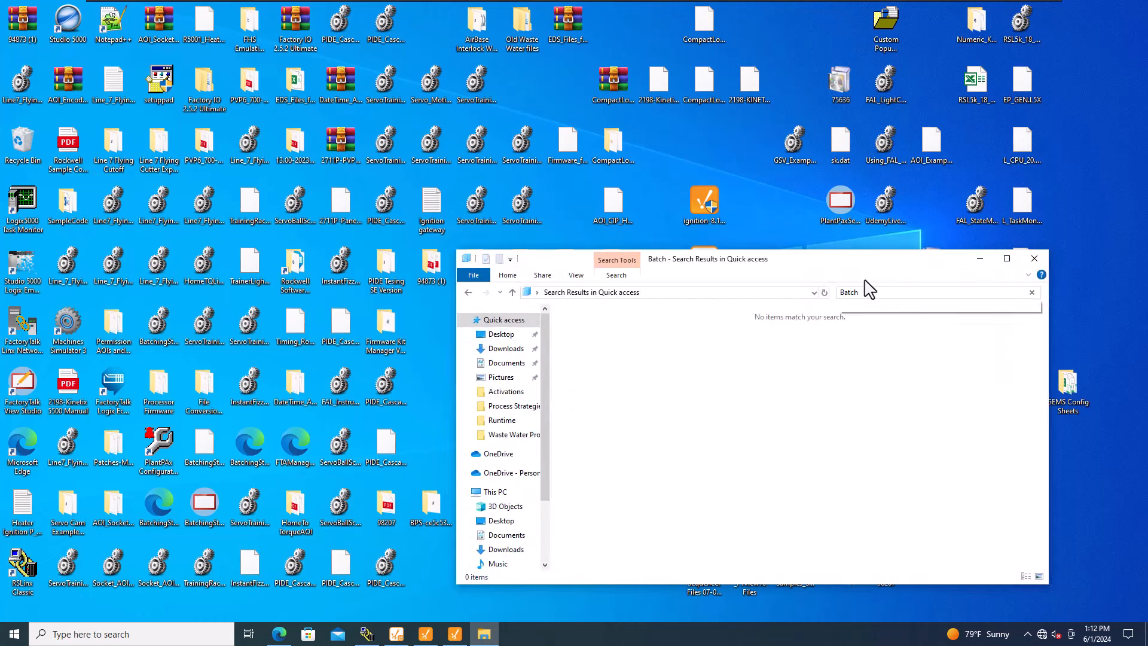
text(ing)
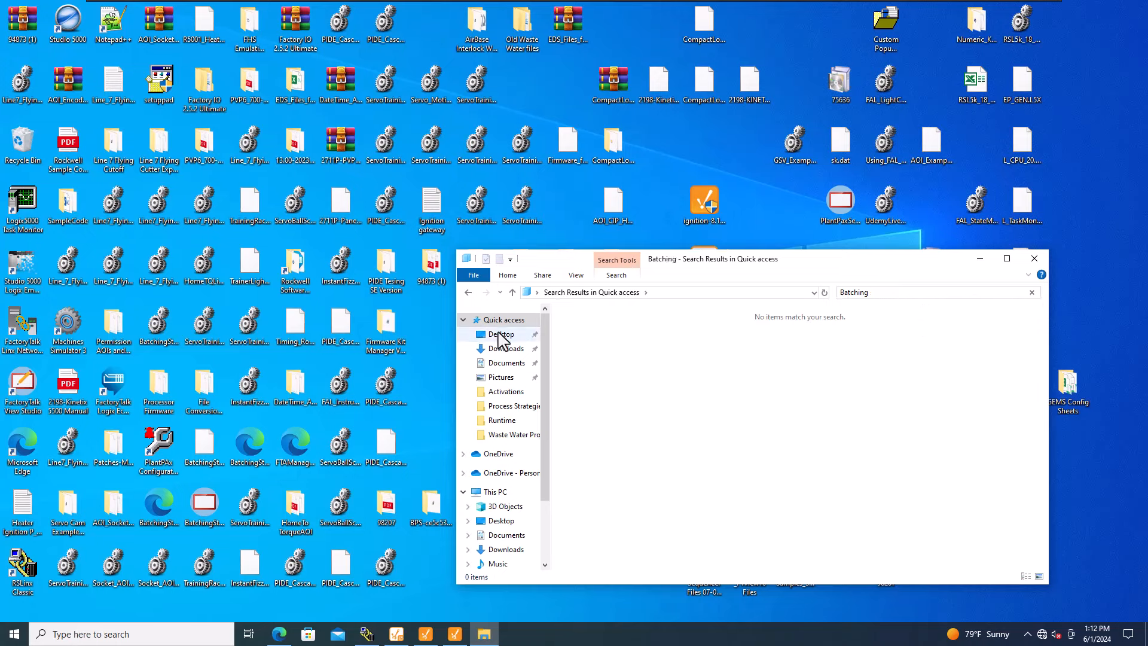
Search the Desktop folder for "batching station" and check the Batching Station folder from the P_Seq HMI Backup 07-08-2023 location.
click(500, 335)
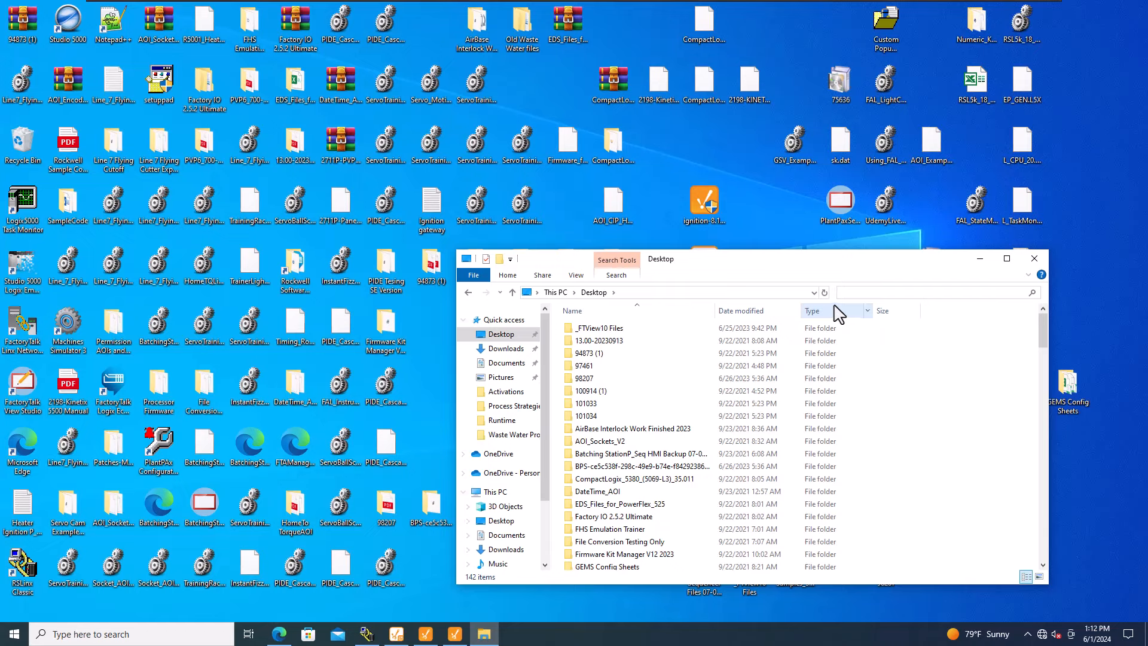
text(batch)
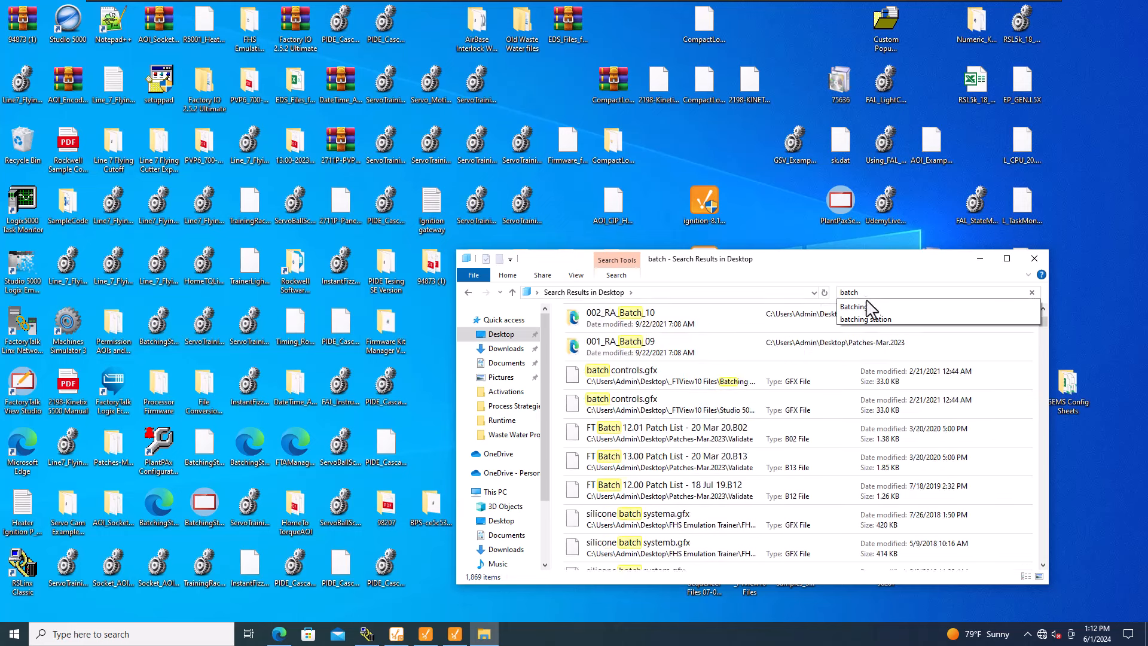
click(868, 319)
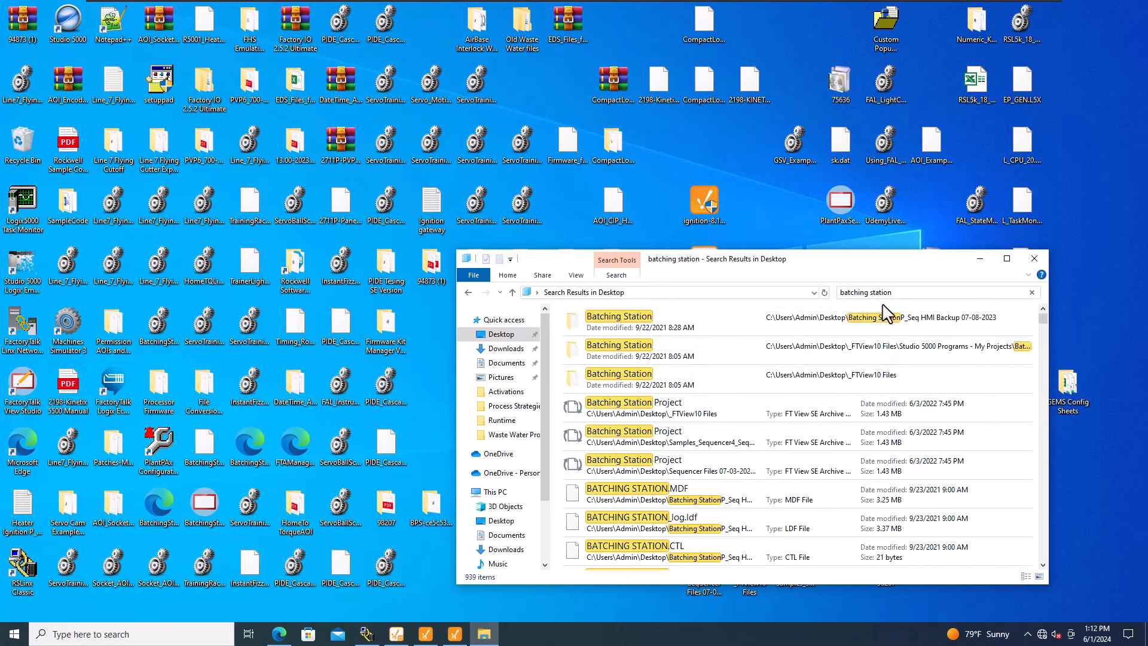
double_click(638, 327)
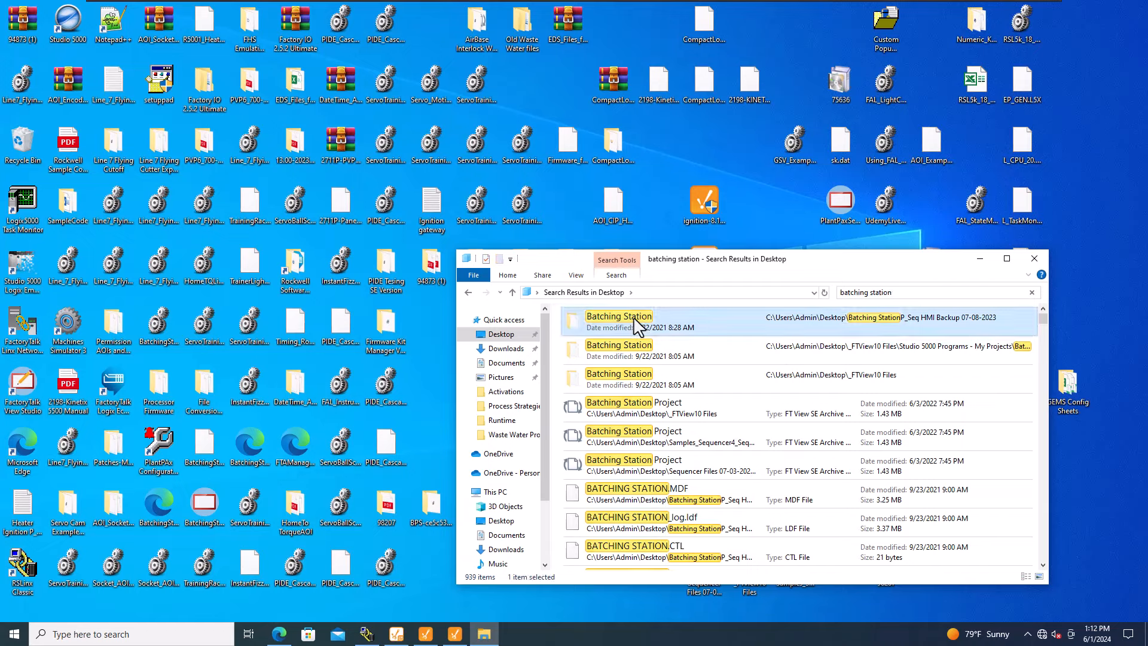
click(470, 293)
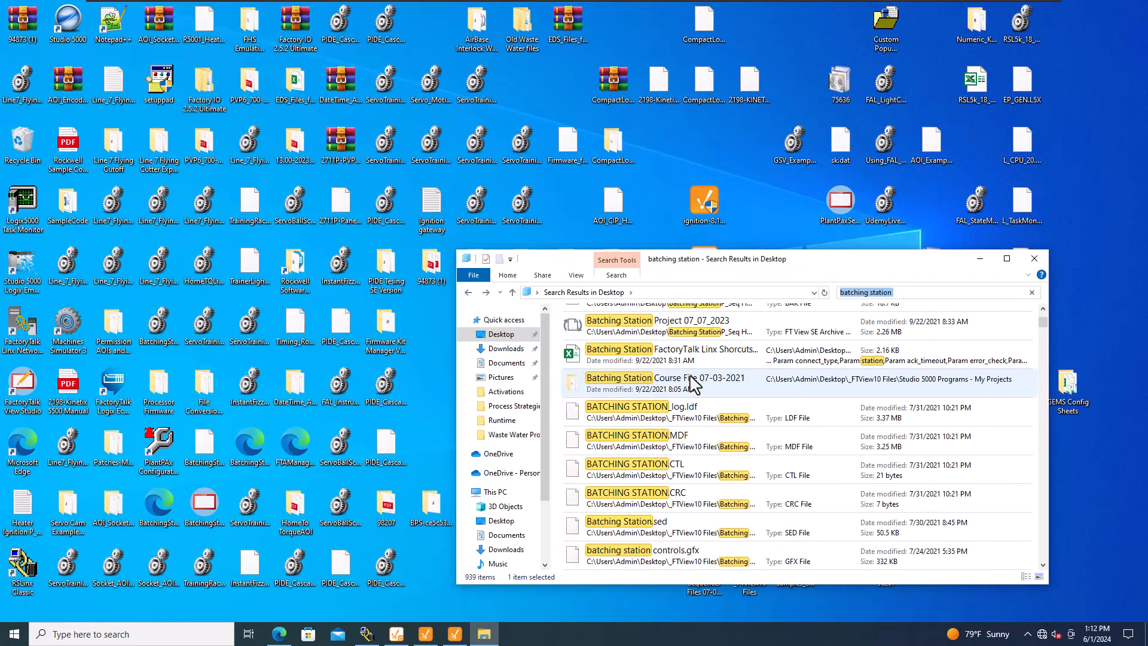
Broaden the Desktop search to "batching" and look inside the Batching Station folder located in _FTView10 Files.
click(913, 292)
key(BackSpace)
key(BackSpace)
key(BackSpace)
key(BackSpace)
key(BackSpace)
key(BackSpace)
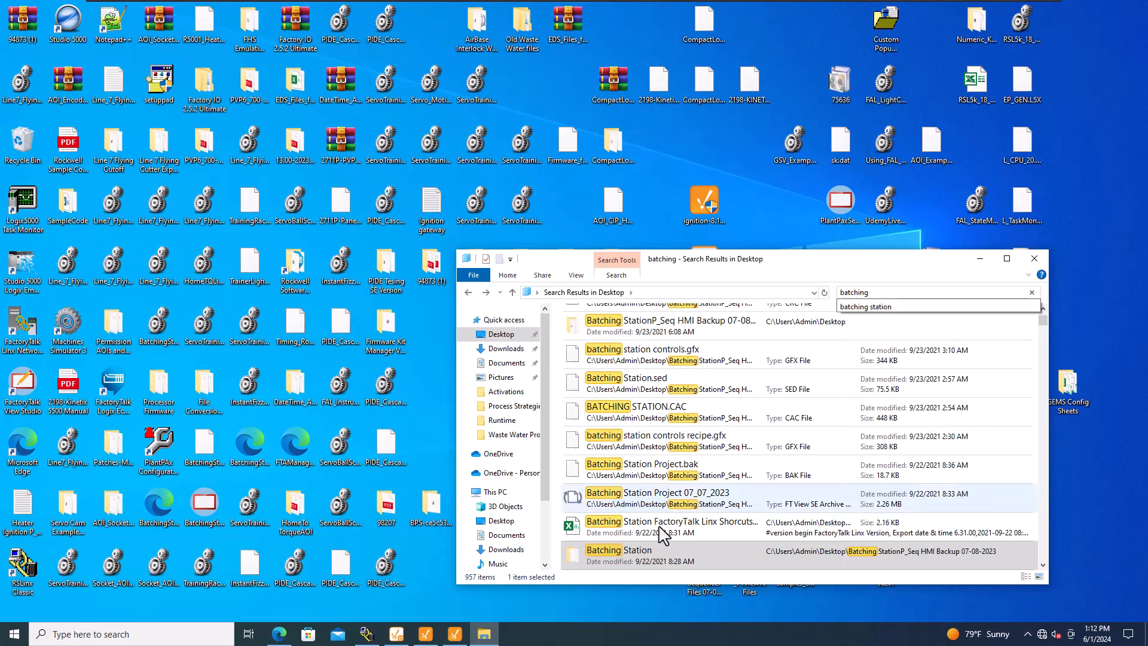
scroll(658, 556, down, 1)
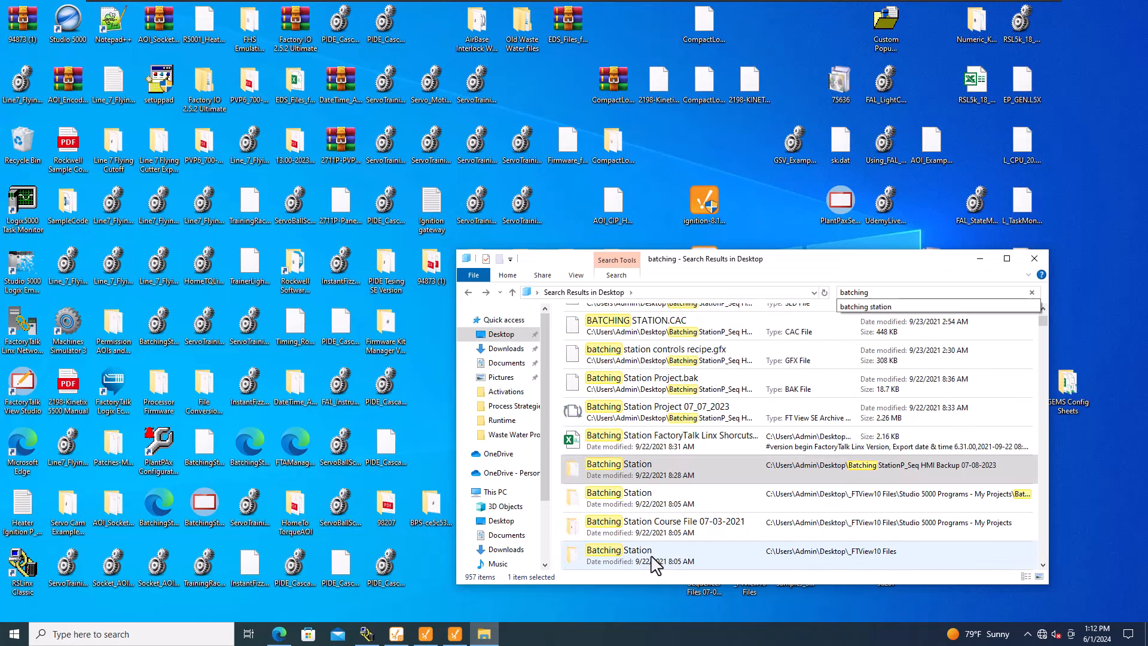
double_click(652, 557)
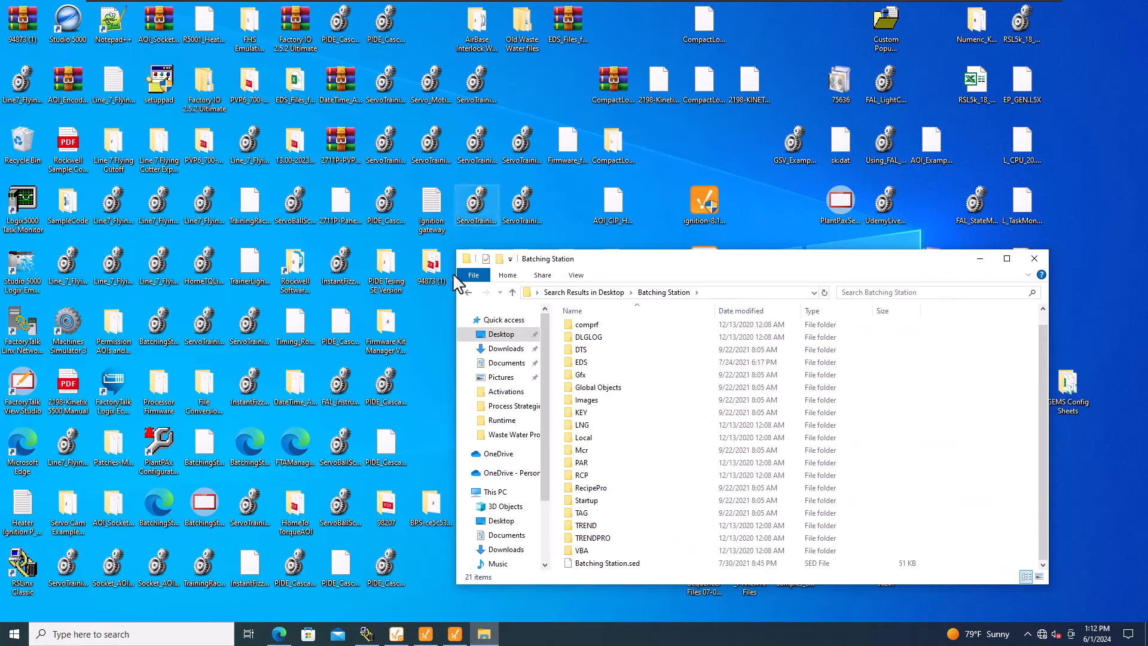
click(469, 292)
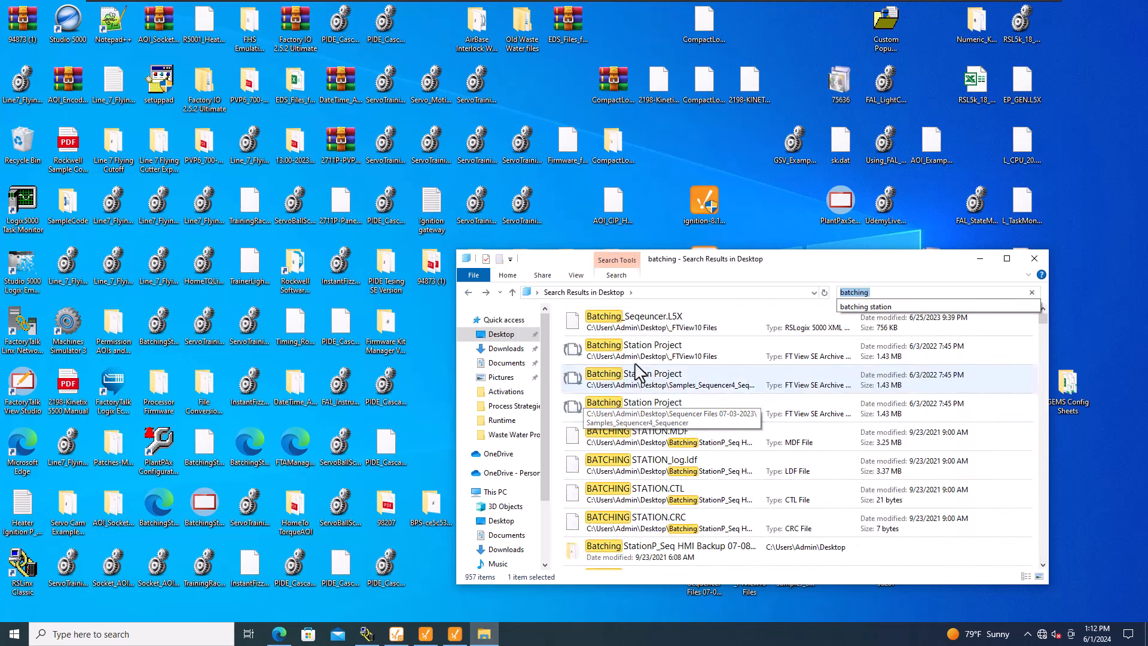
Check the Batching_Seqeuncer.L5X and Batching Station Project search results, and close File Explorer.
click(643, 322)
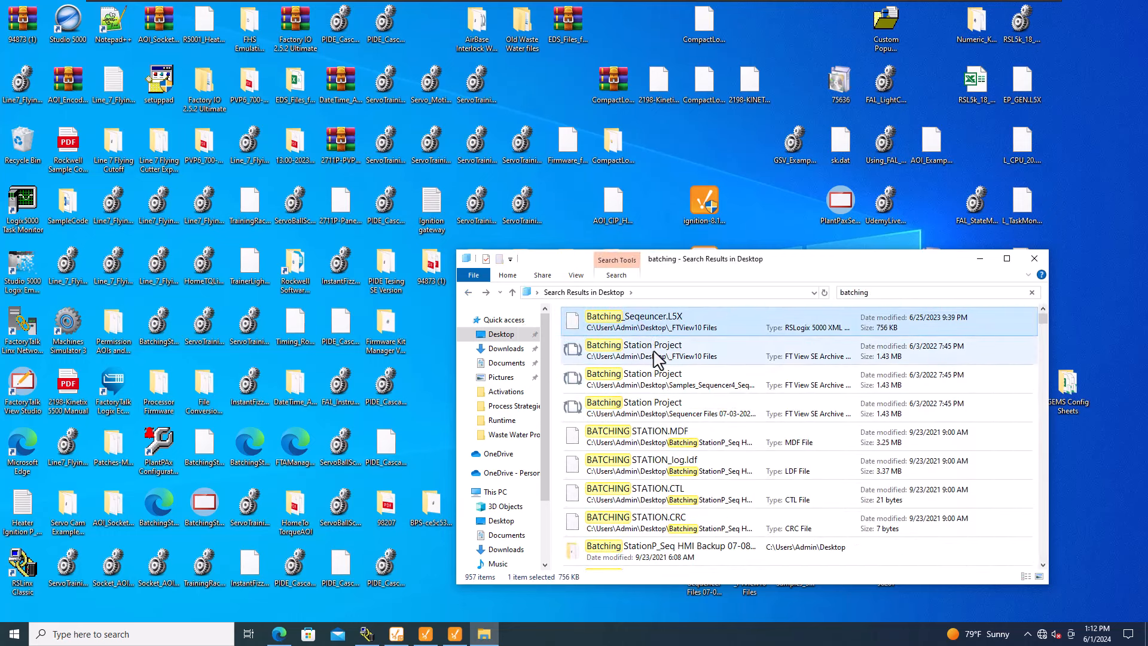
click(654, 351)
click(648, 407)
click(643, 158)
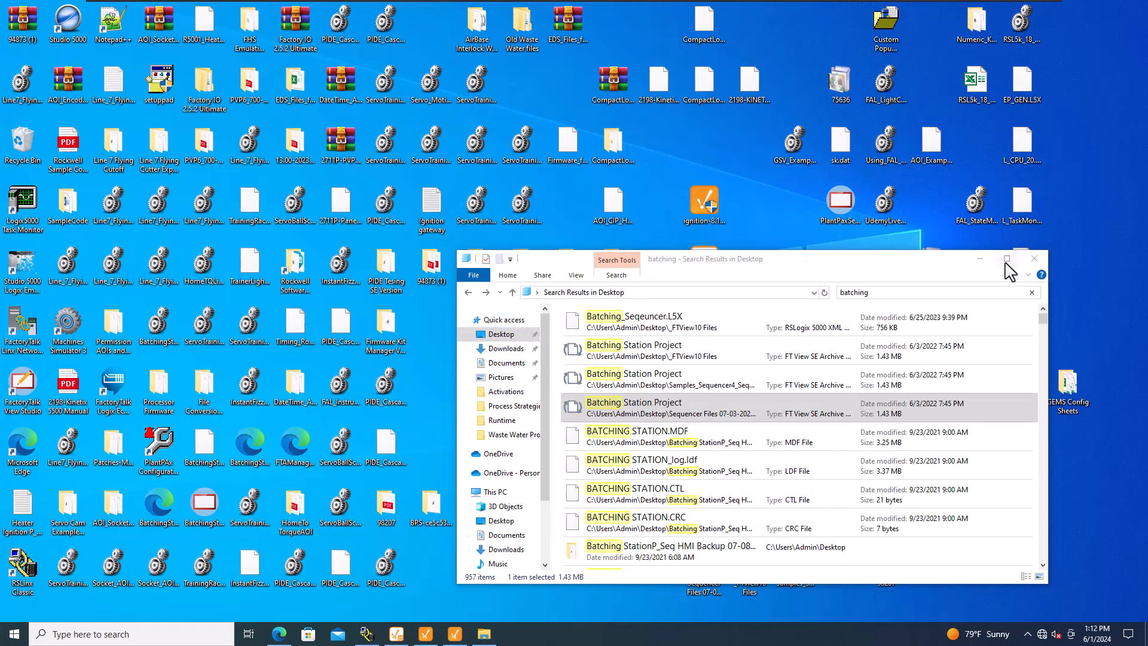
click(1033, 265)
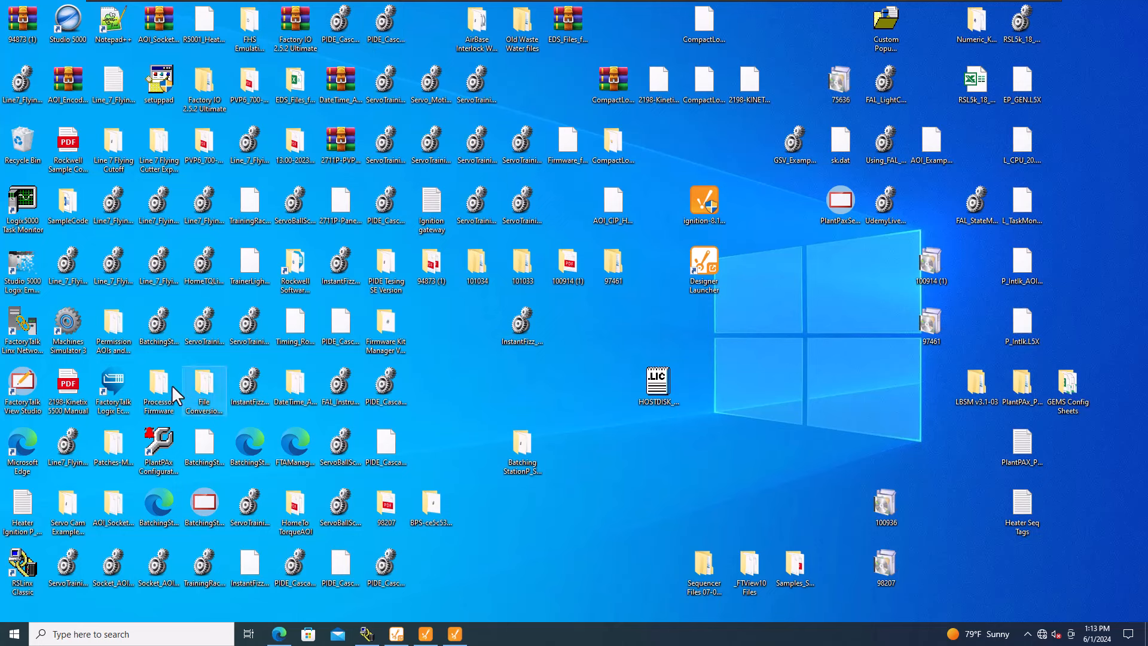
Open BatchingStationProject_P_Seq_Final.ACD from the desktop folder Batching StationP_Seq HMI Backup 07-08-2023 in Logix Designer.
click(125, 342)
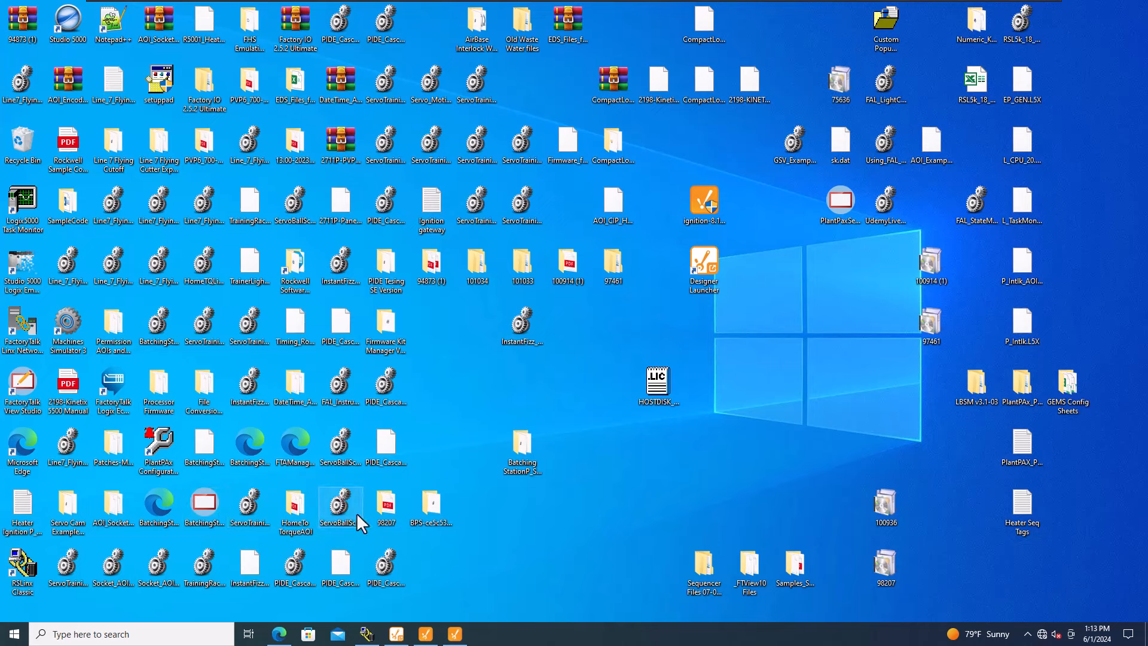
double_click(533, 484)
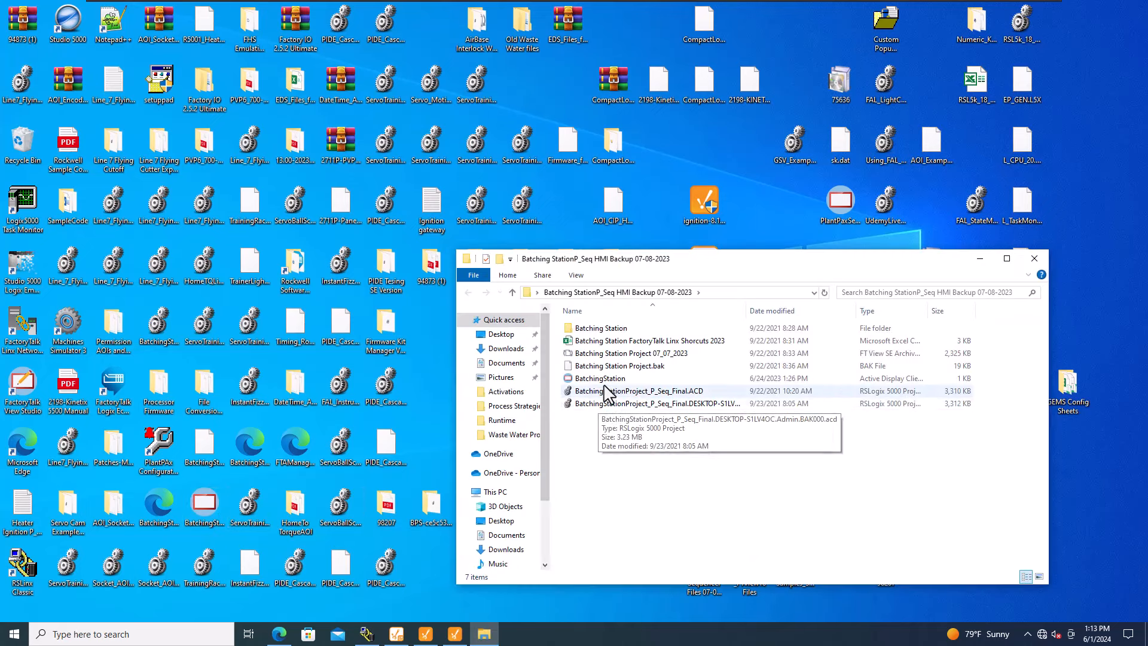
click(608, 392)
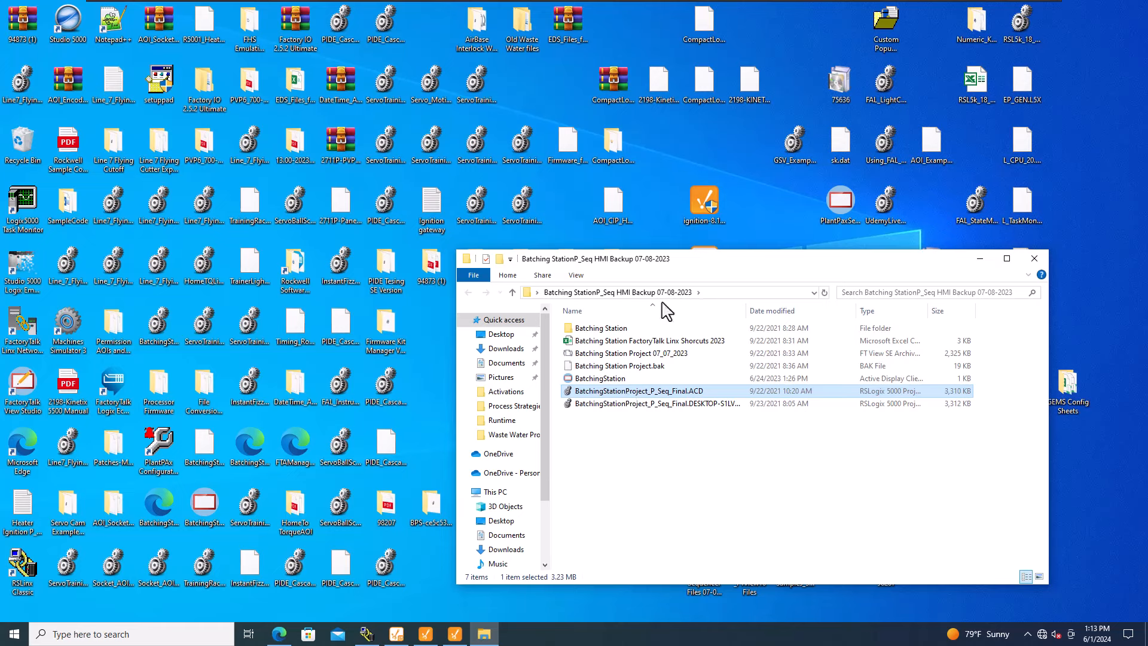
key(Return)
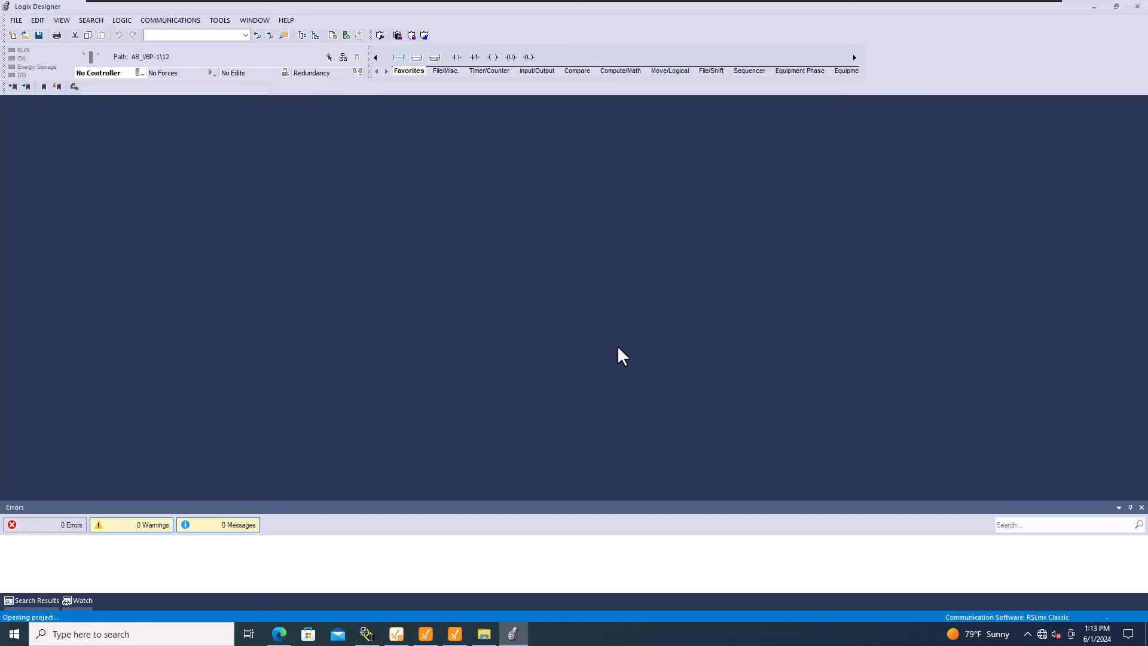
Try to go online with the BatchingStationProject controller in slot 6 under 192.168.1.25, changing the project's controller type to 1756-L75.
click(170, 20)
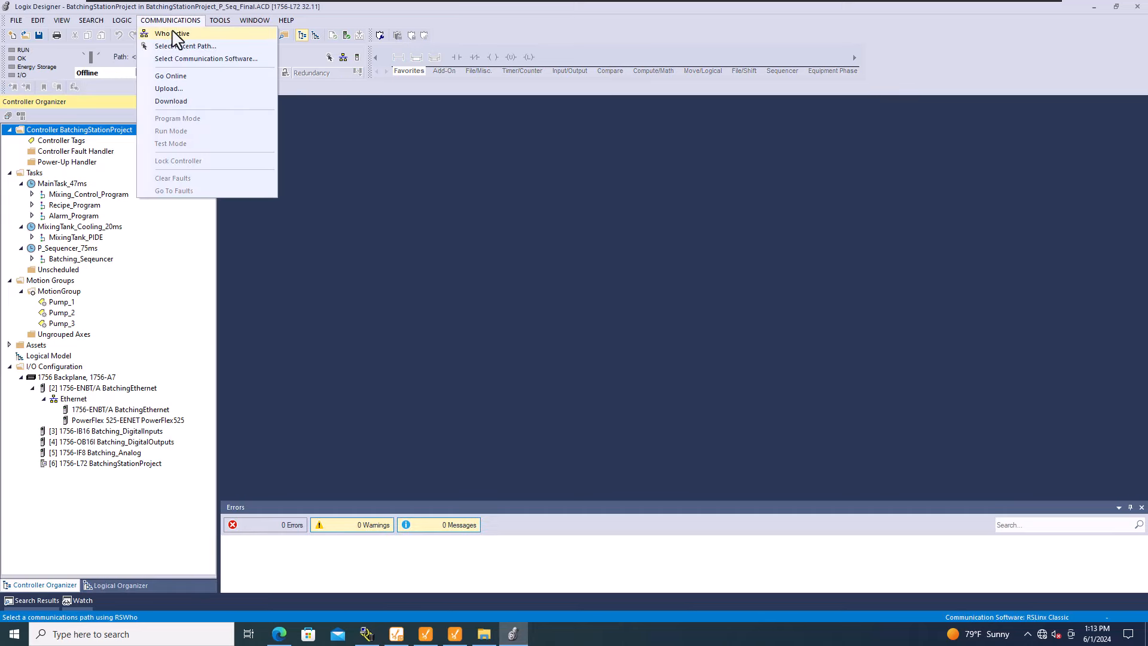
click(174, 36)
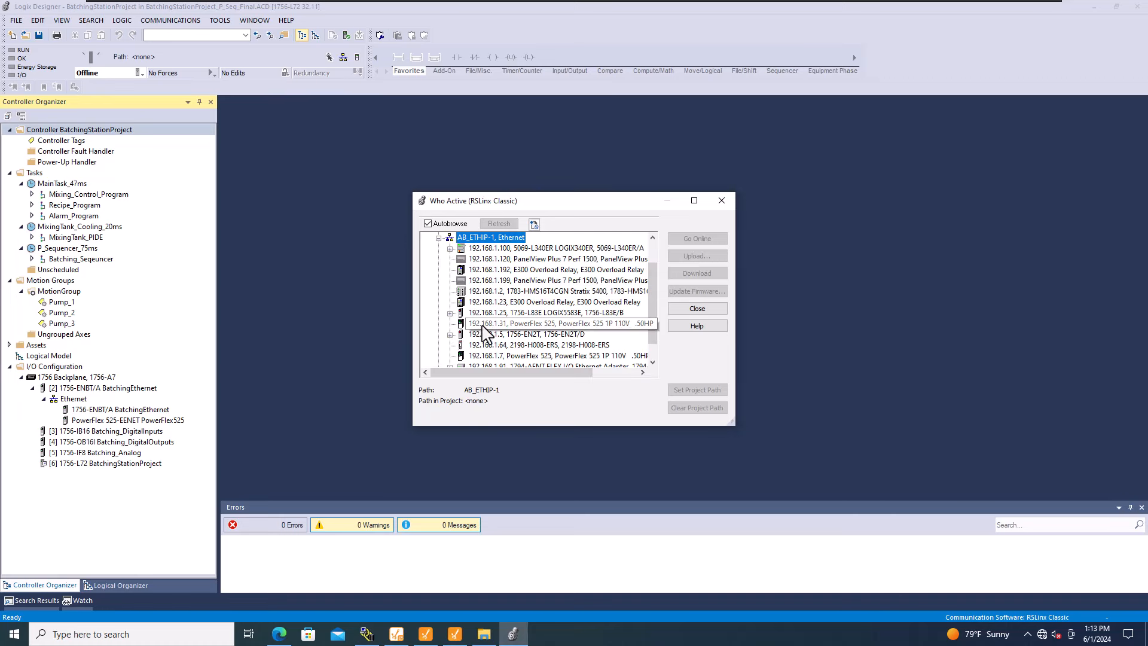
click(451, 314)
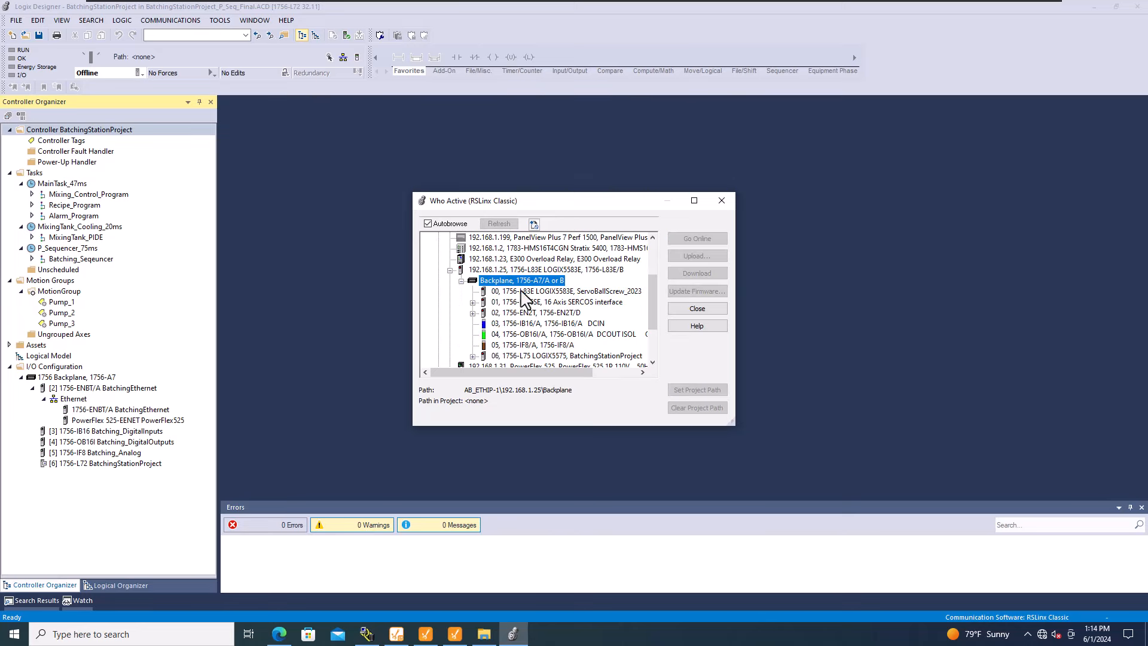
click(525, 354)
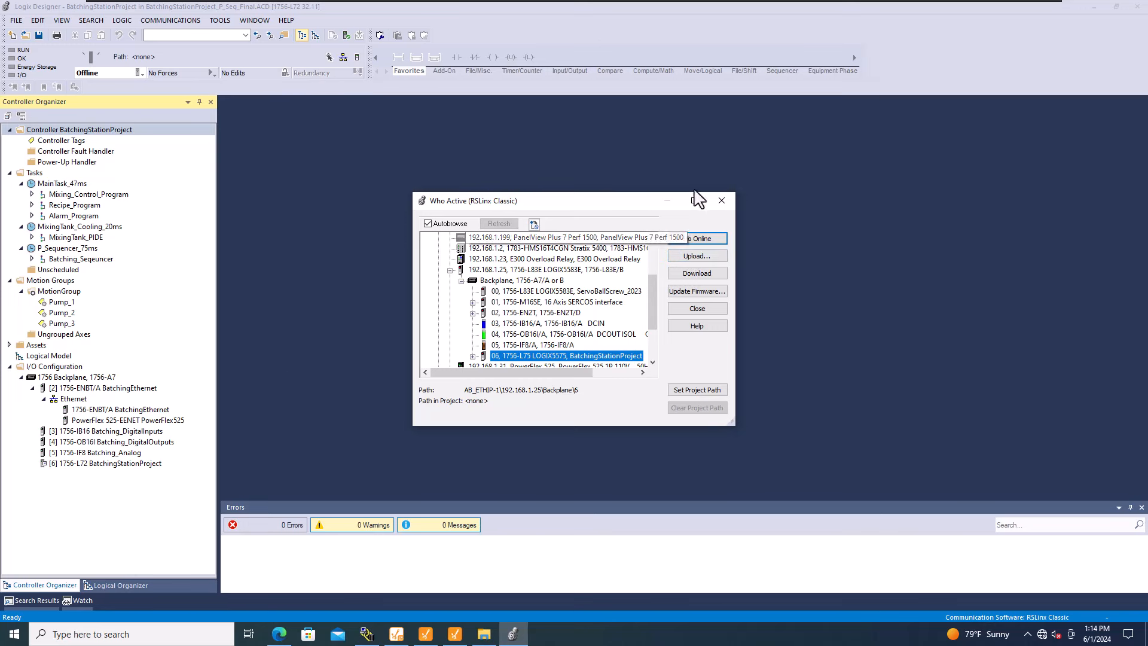
click(698, 238)
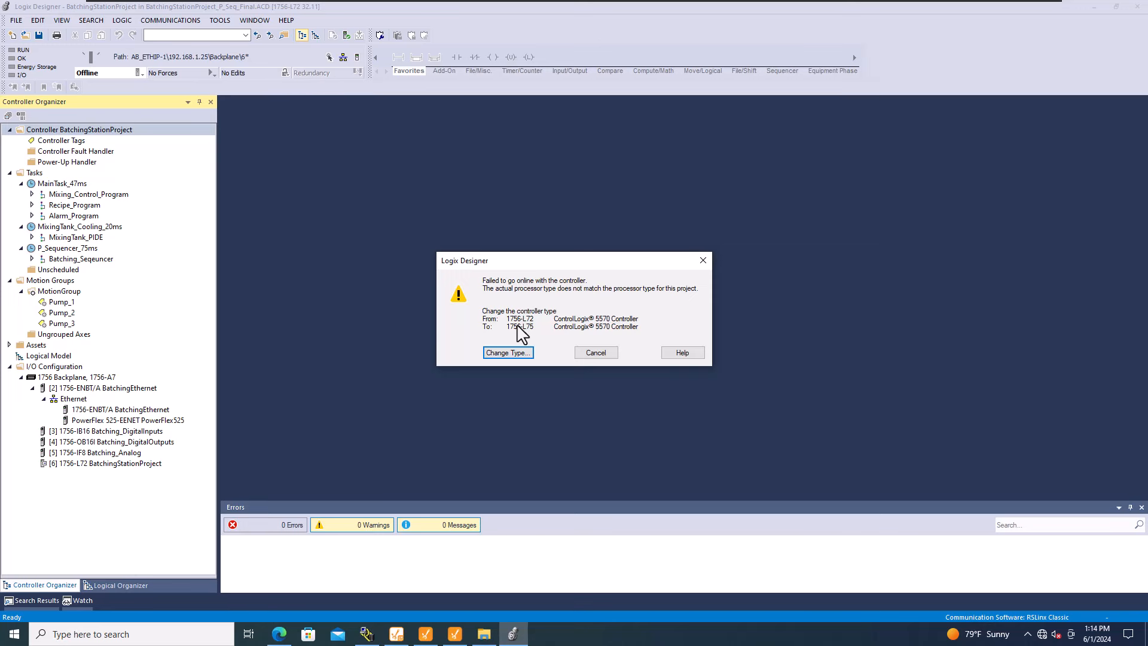
click(511, 352)
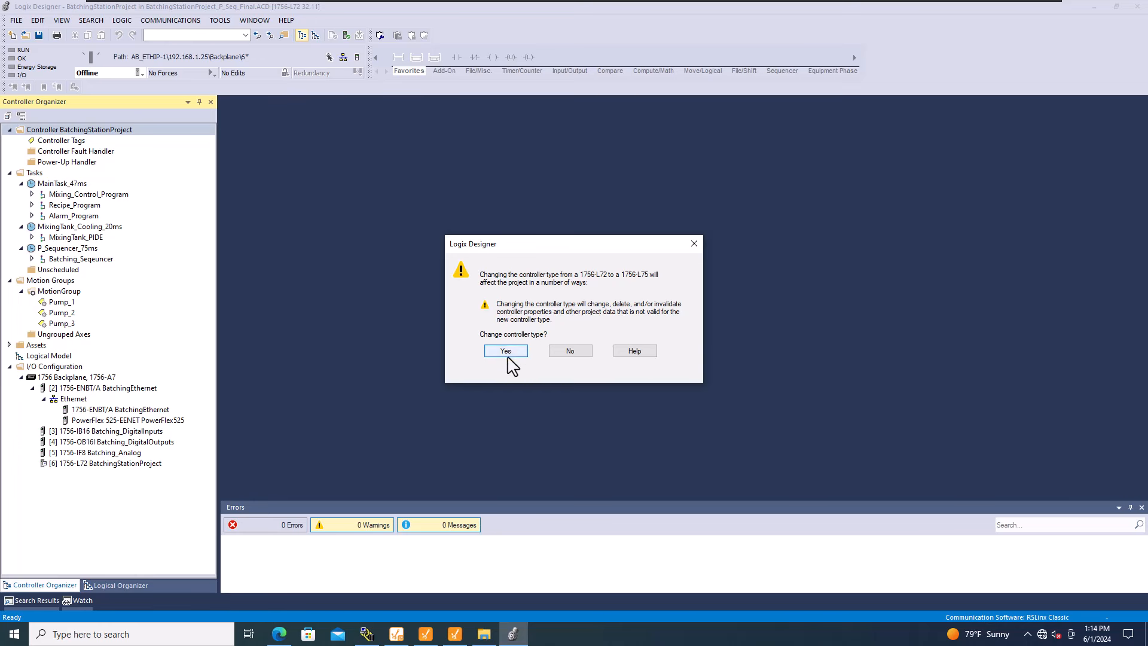
click(508, 356)
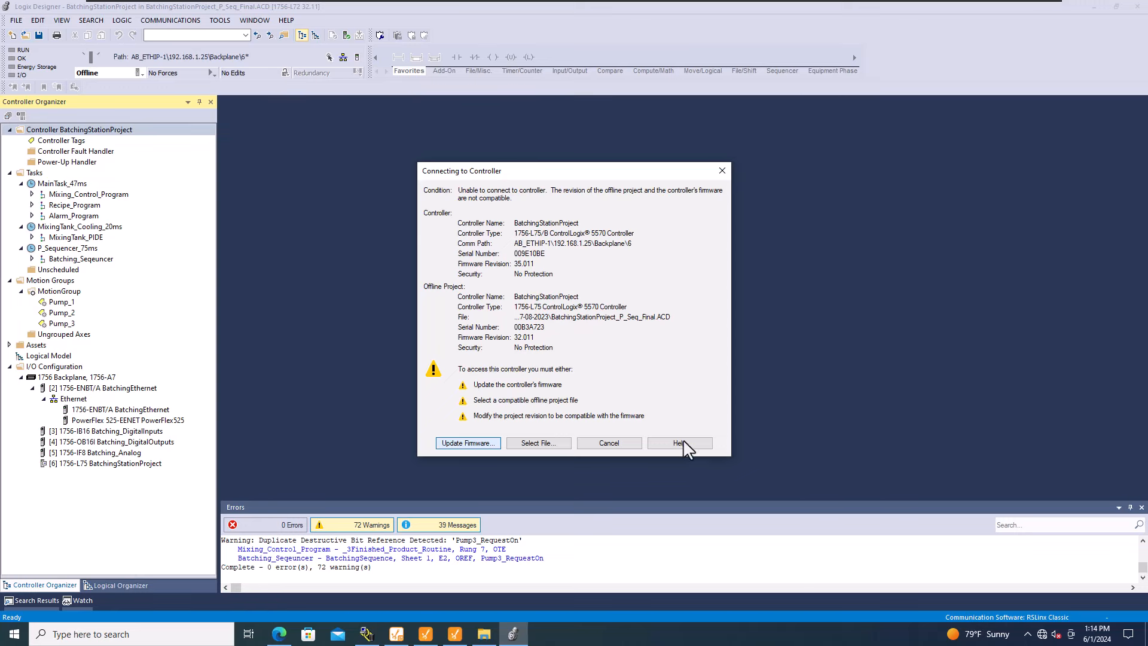
click(498, 443)
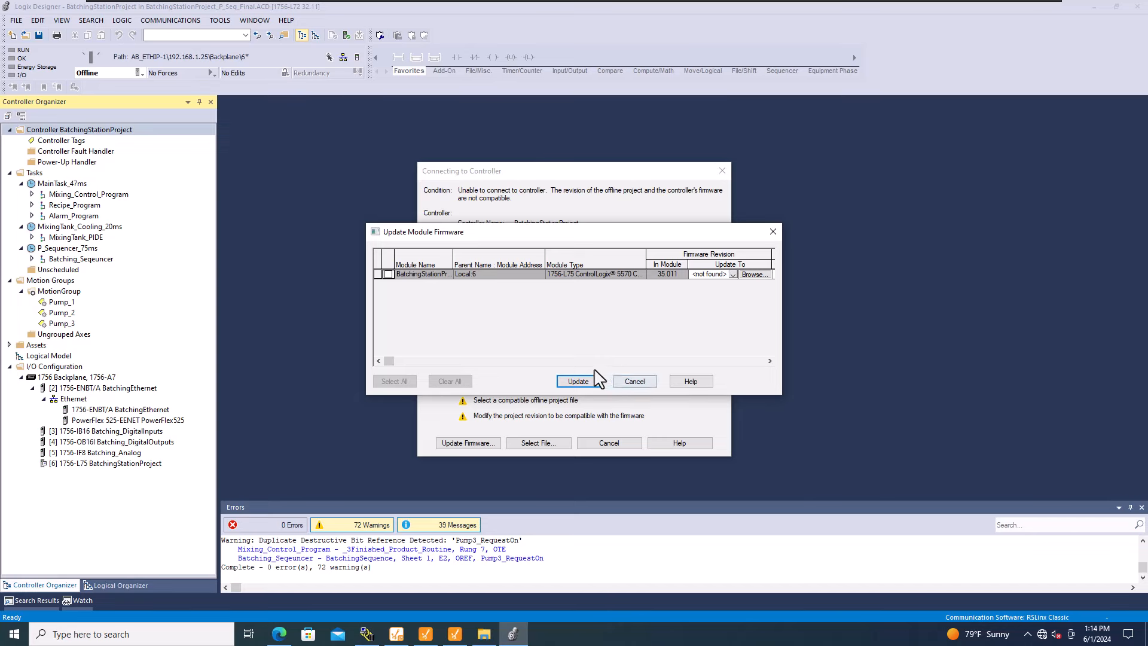
click(631, 383)
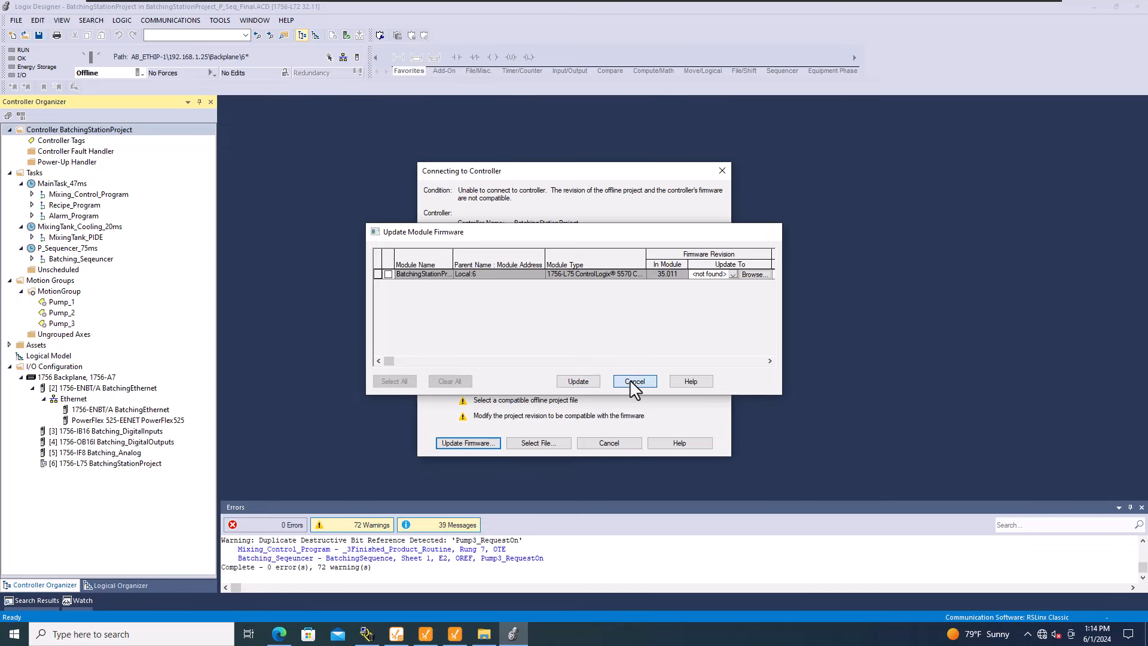
click(611, 443)
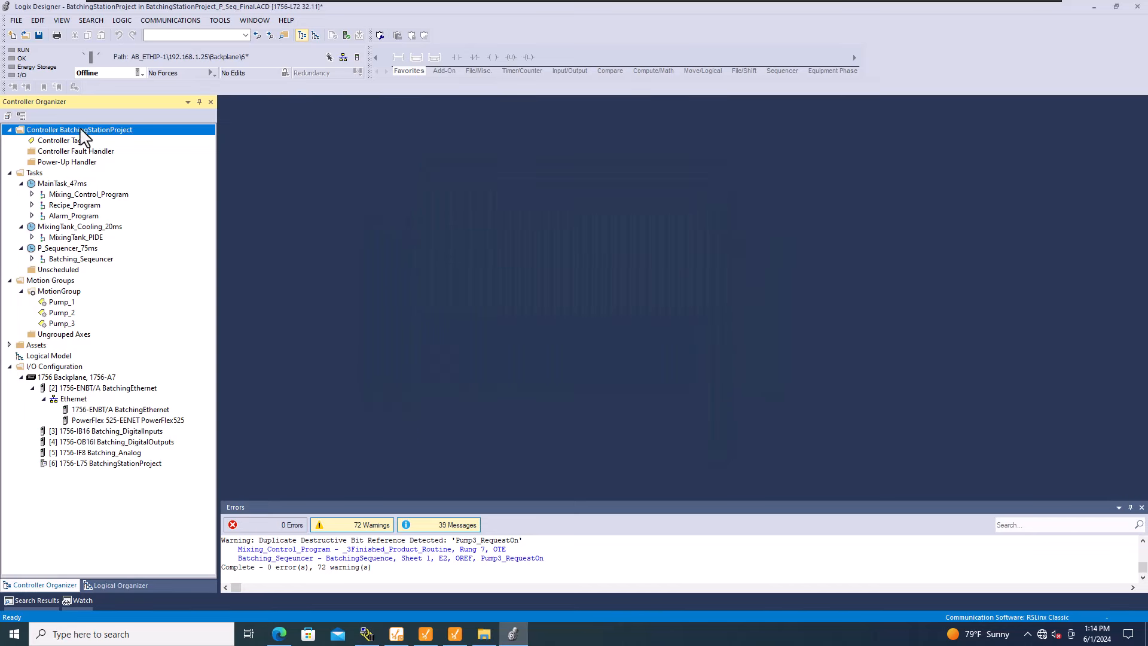
Change the BatchingStationProject controller's software version to 35.00 and save the changed project file.
right_click(79, 130)
click(128, 186)
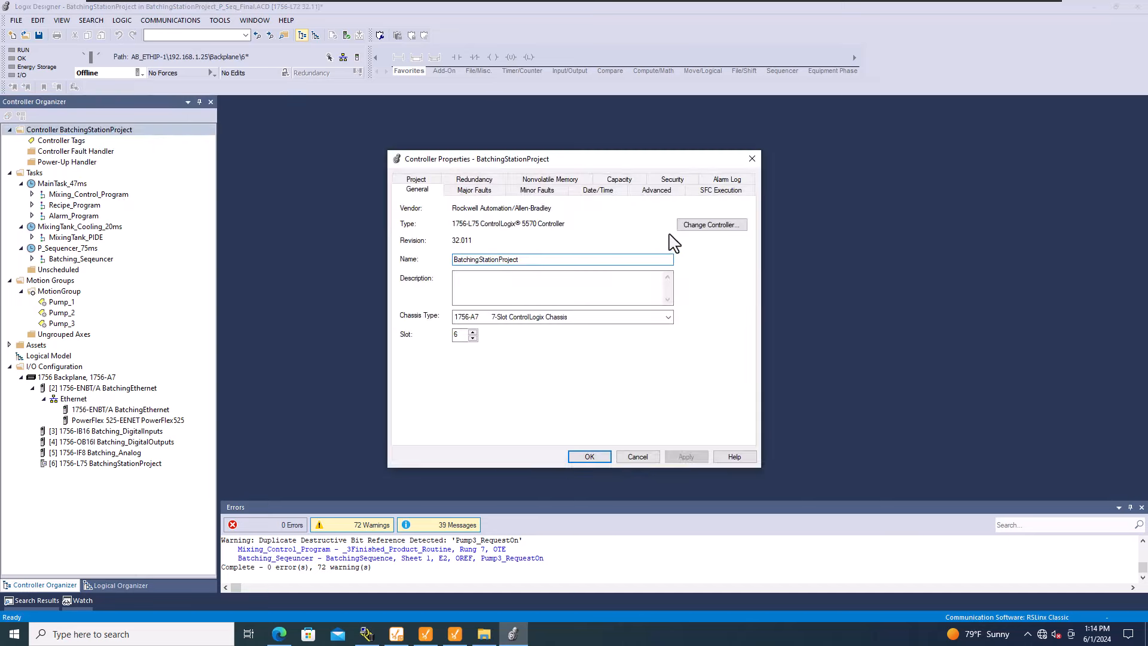
click(697, 227)
click(527, 358)
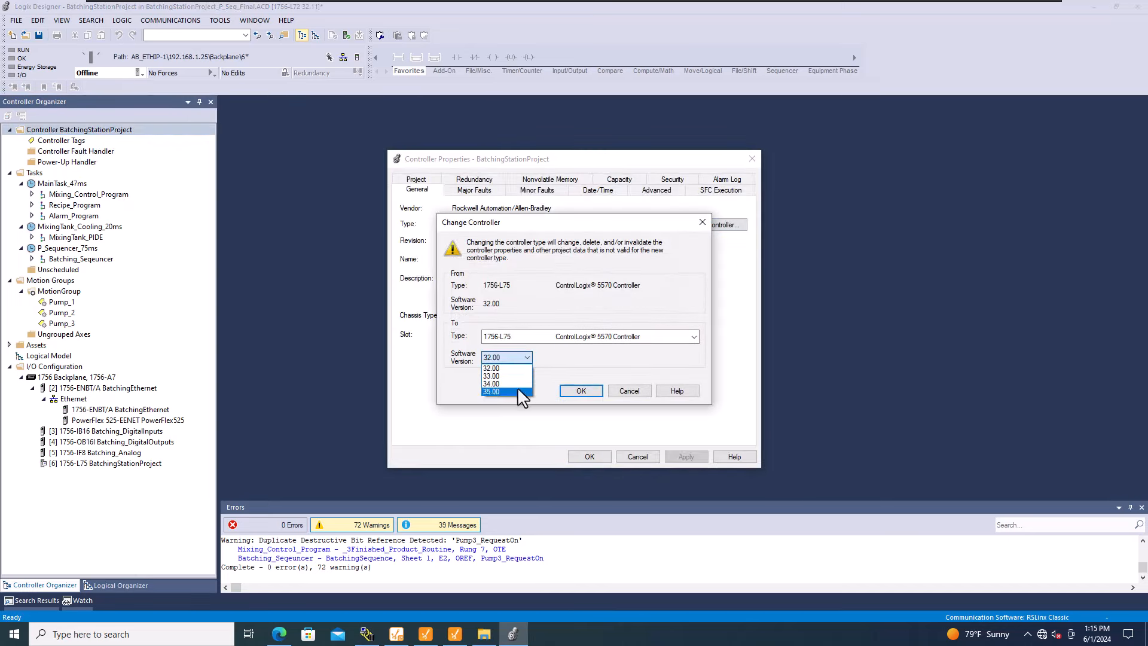
click(518, 378)
click(581, 390)
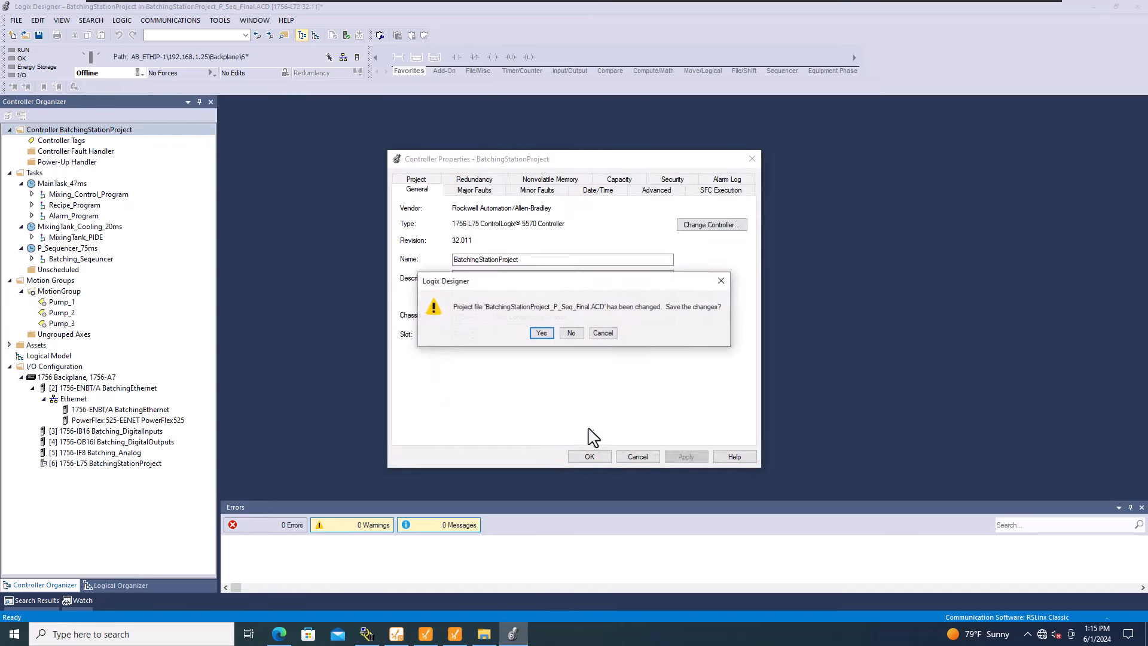
click(542, 333)
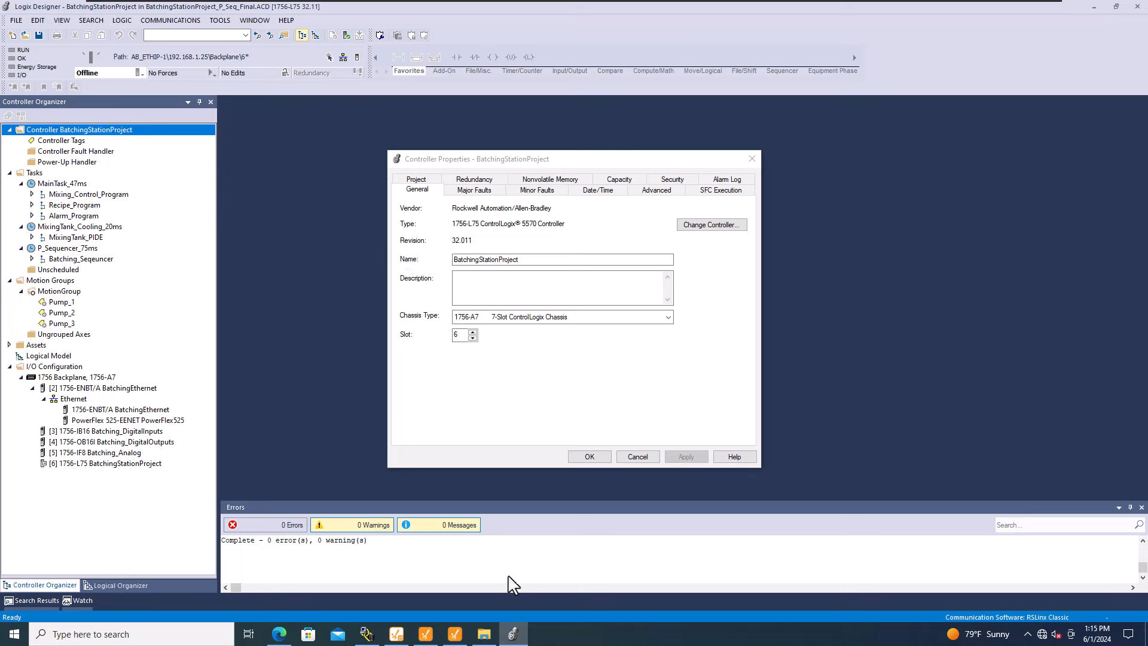
Switch to Ignition Designer and trigger Stop Batch in the running window preview.
click(543, 628)
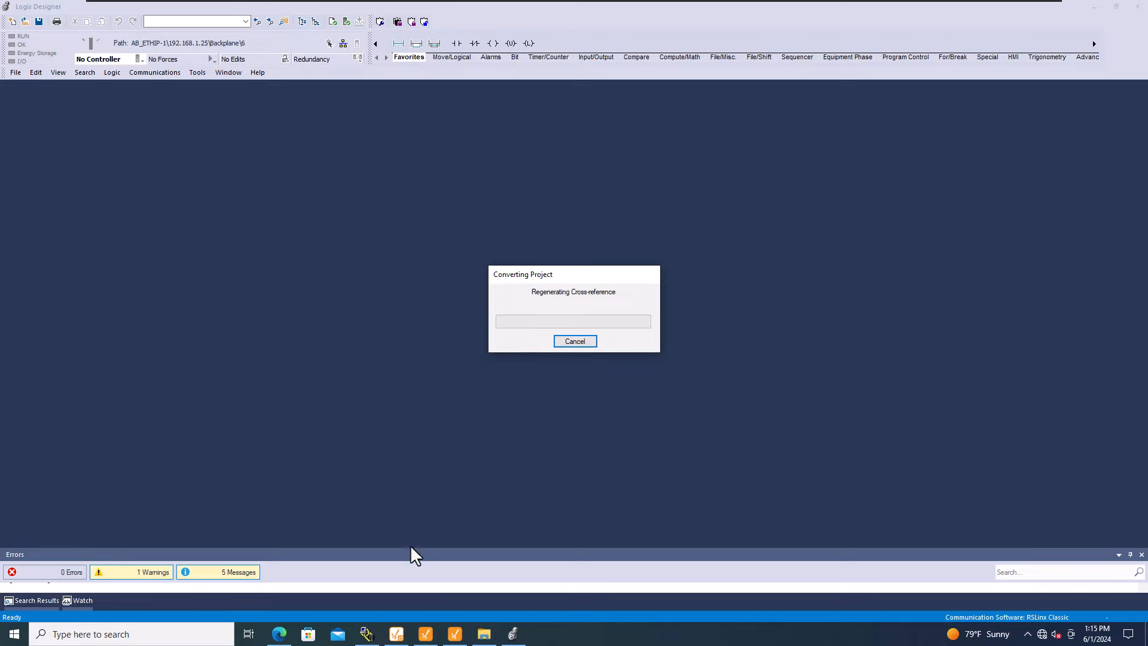
click(455, 634)
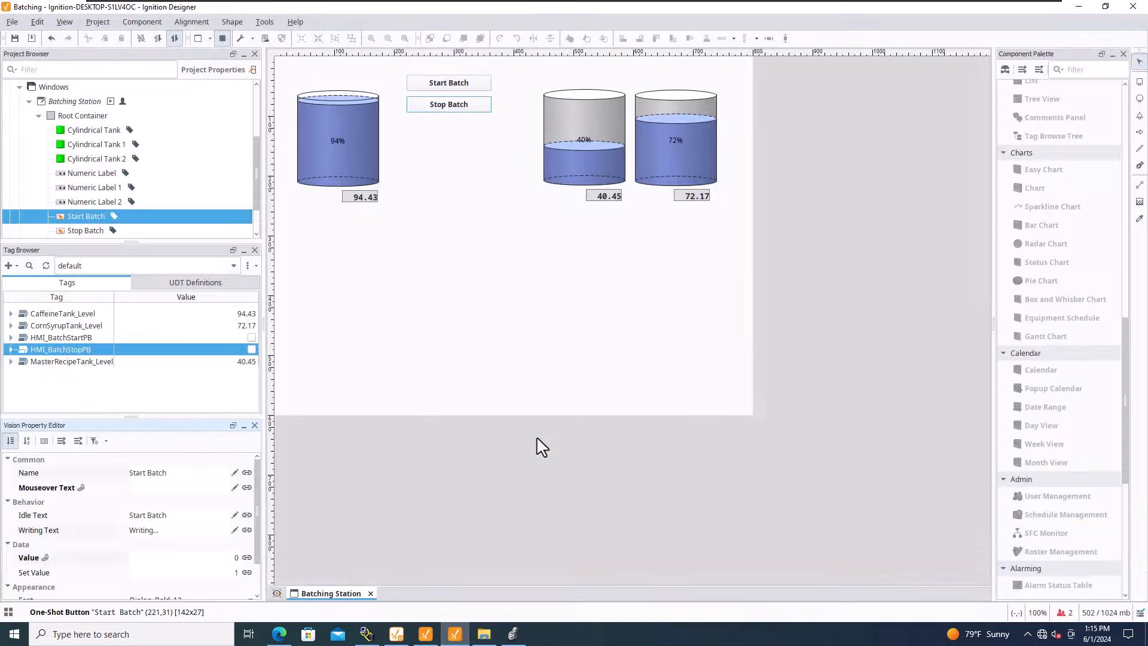
click(468, 108)
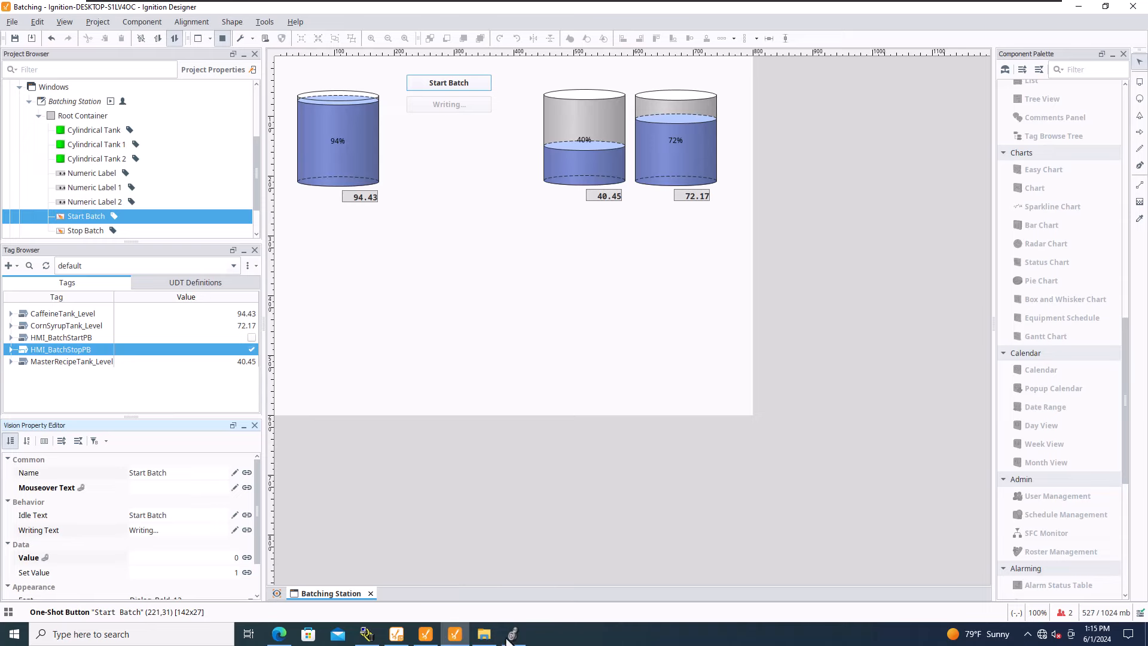
In Logix Designer, go online with the BatchingStationProject controller in slot 6 under 192.168.1.25 and upload its program.
mouse_move(514, 634)
click(525, 593)
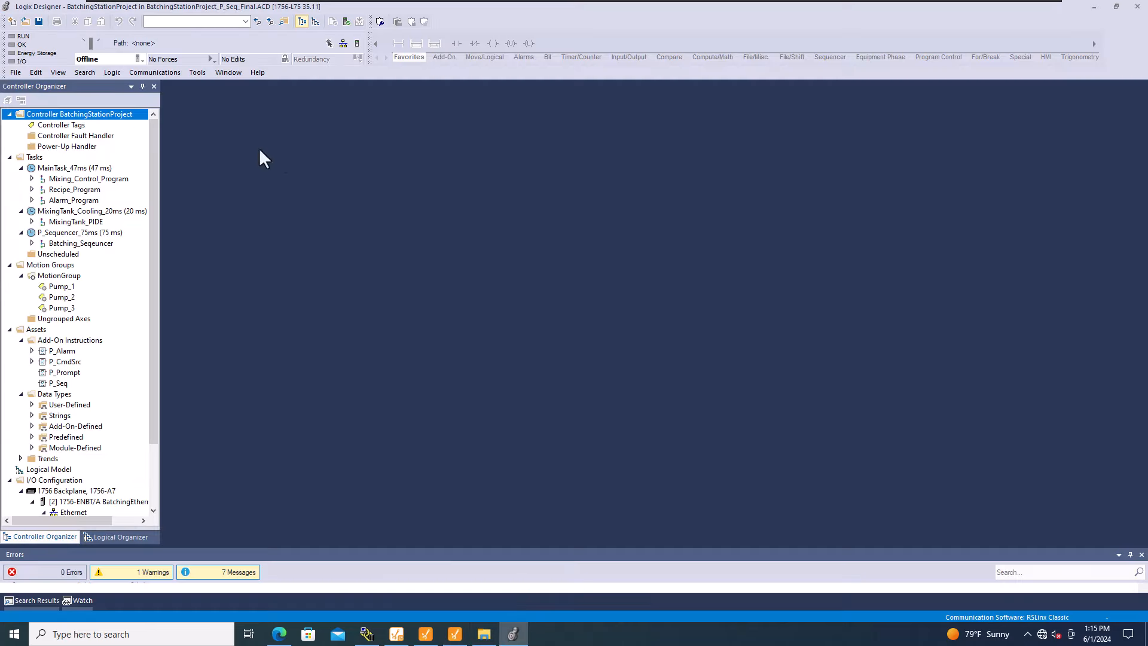
click(150, 72)
click(146, 85)
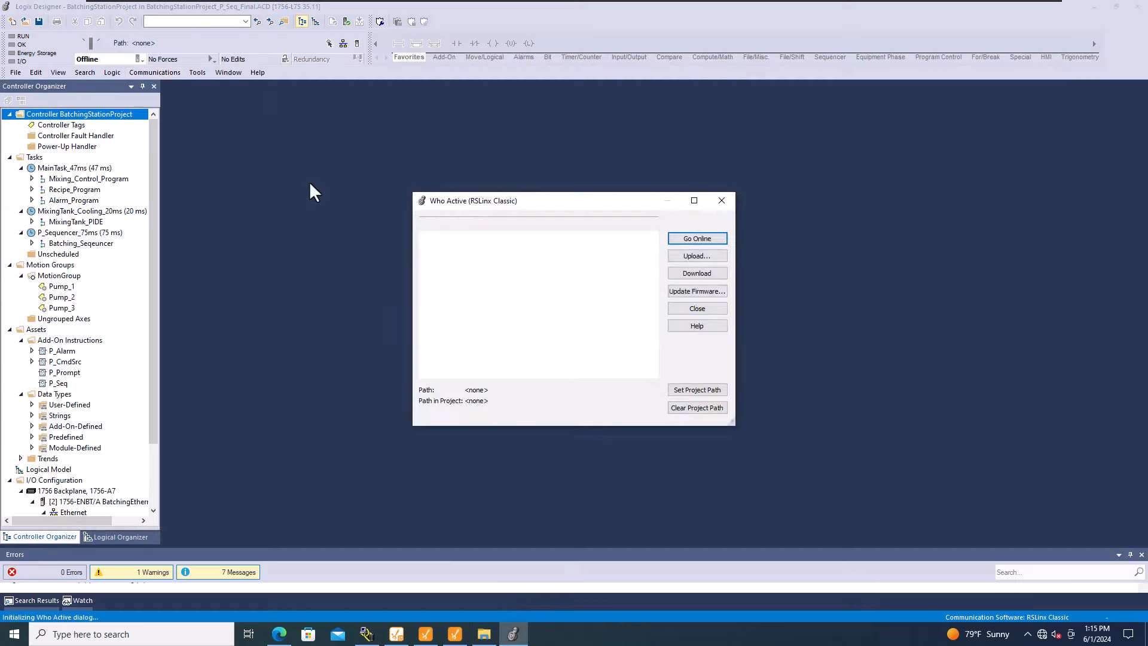
click(439, 270)
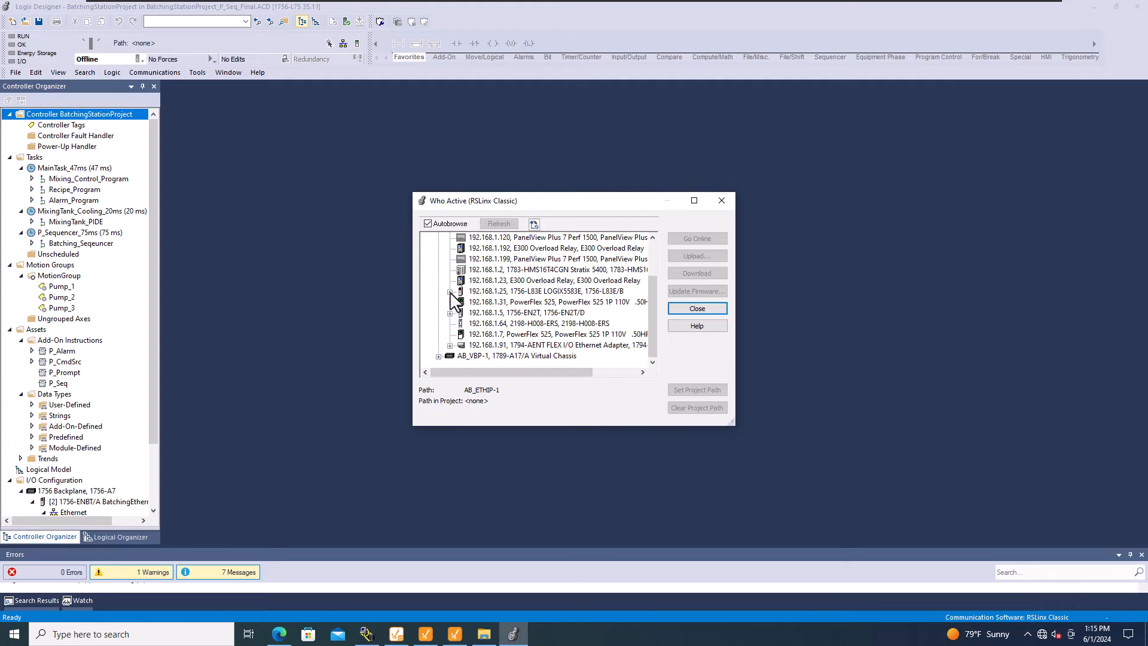
click(450, 293)
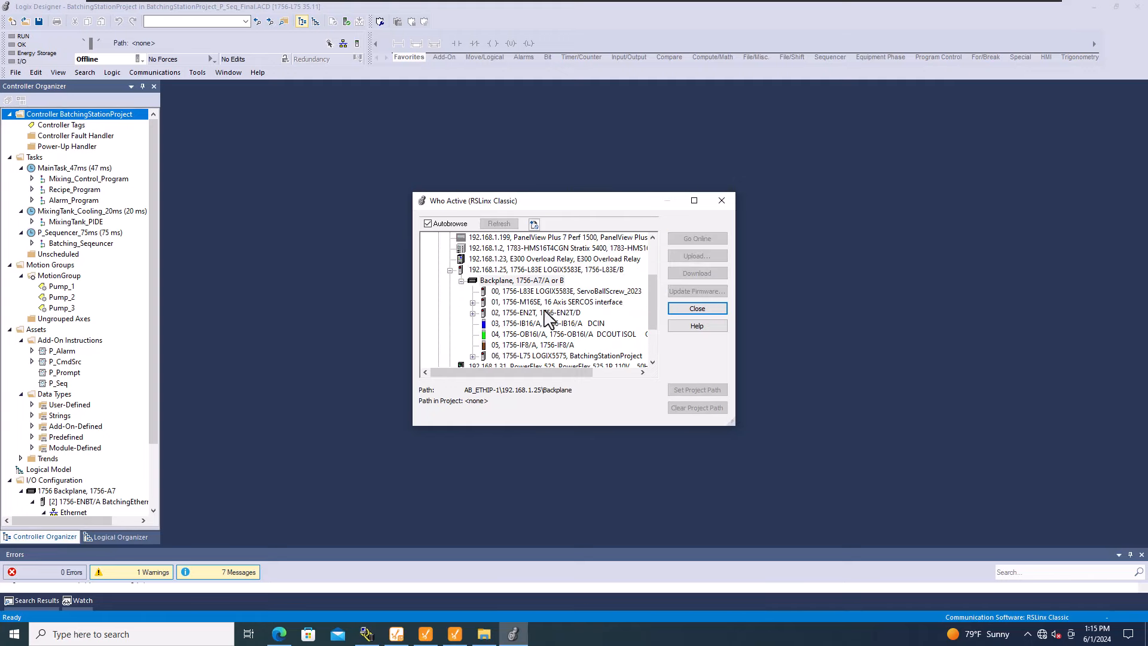
click(546, 356)
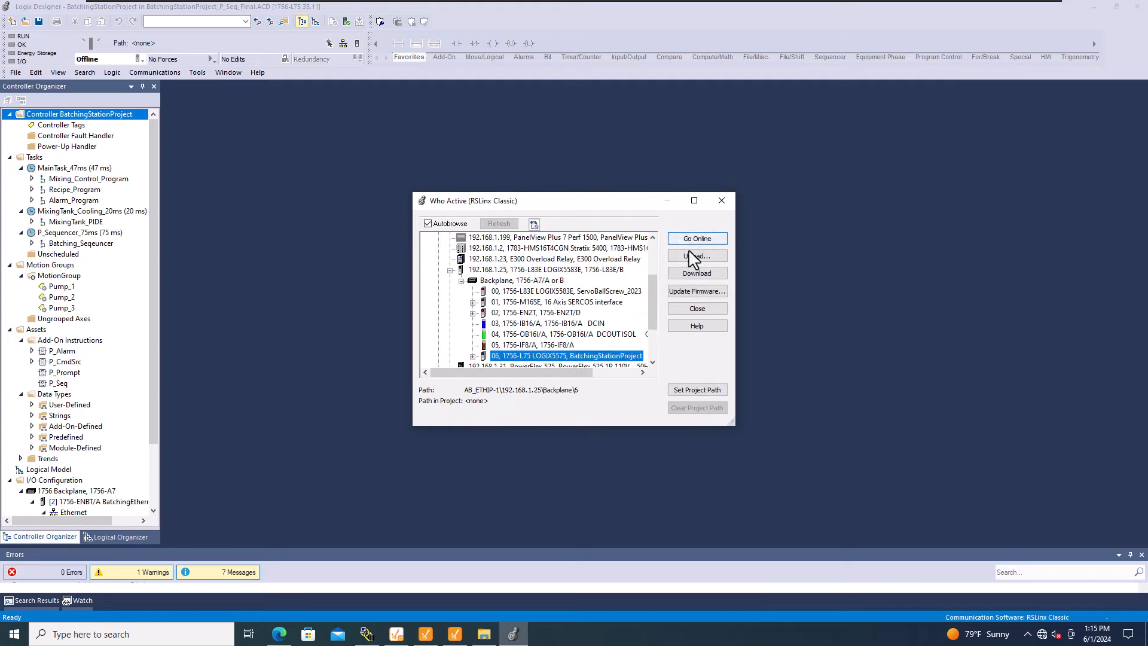
click(694, 239)
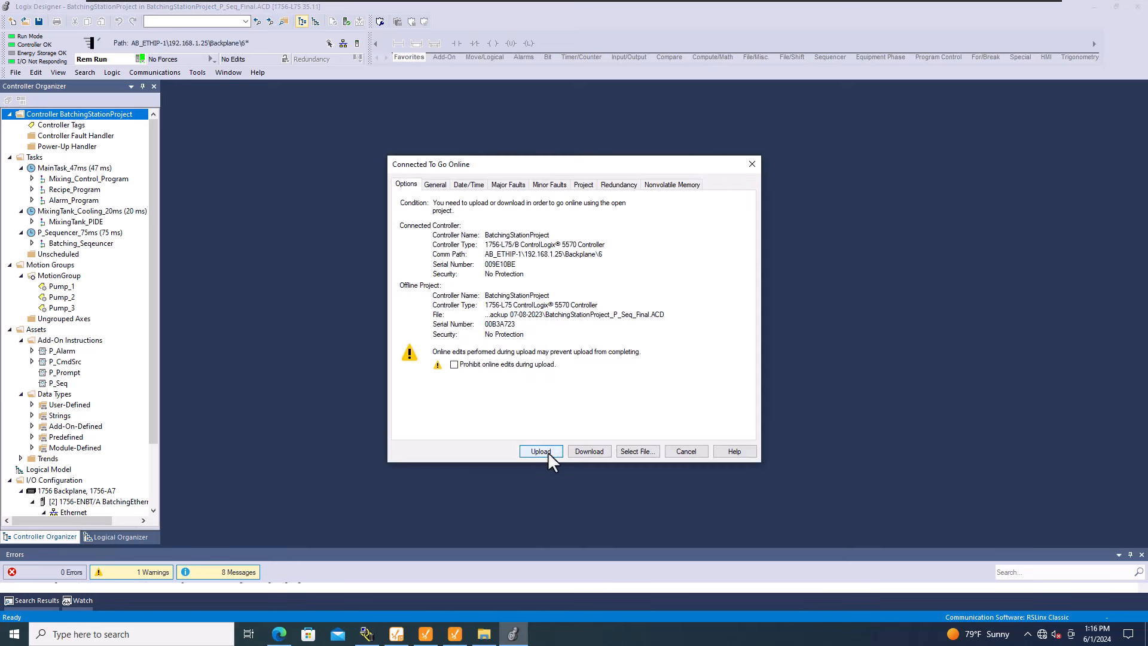
click(548, 452)
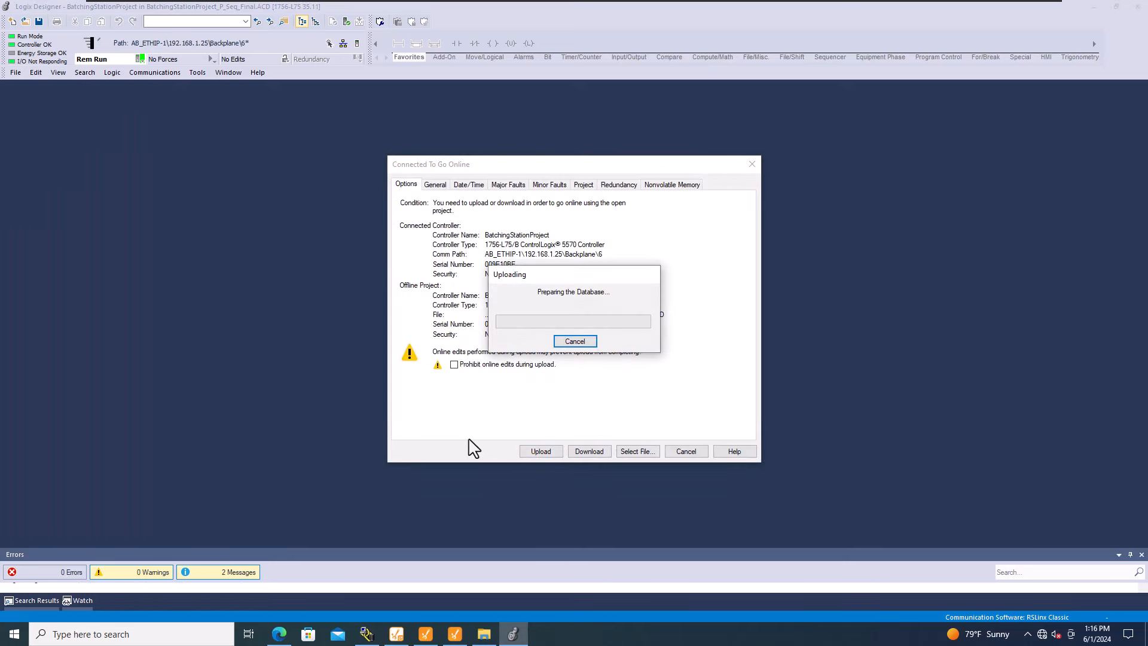
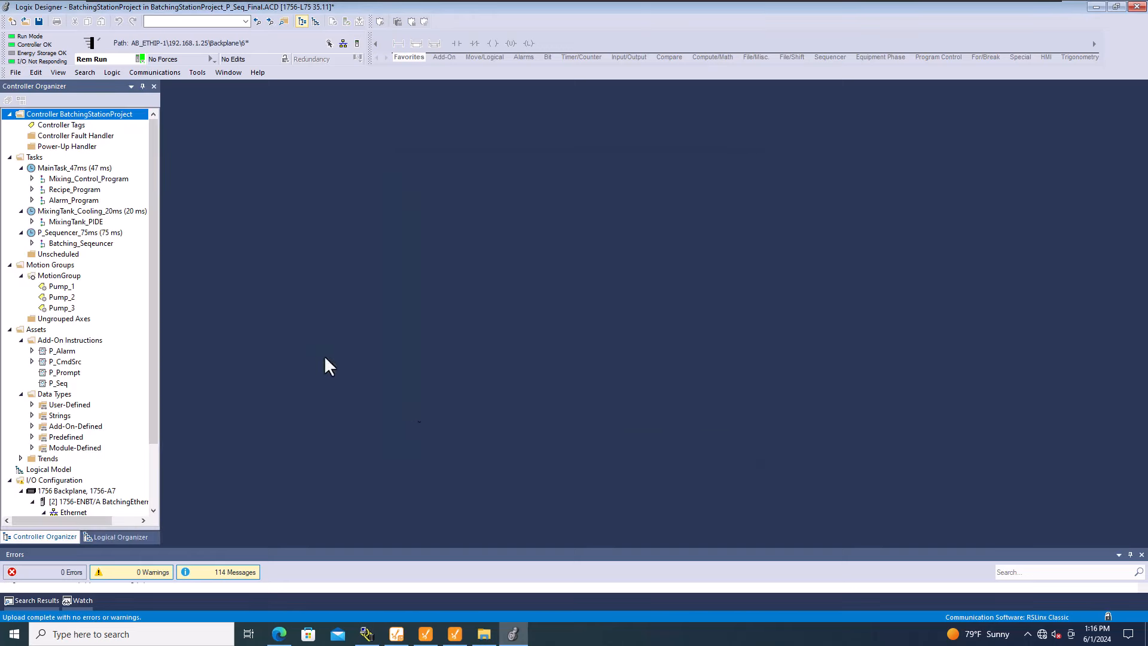
Open the _0Batch_Controls routine of Mixing_Control_Program and examine the HMI_BatchStartPB contact and BatchStart_Initialize coil on rung 1.
click(32, 179)
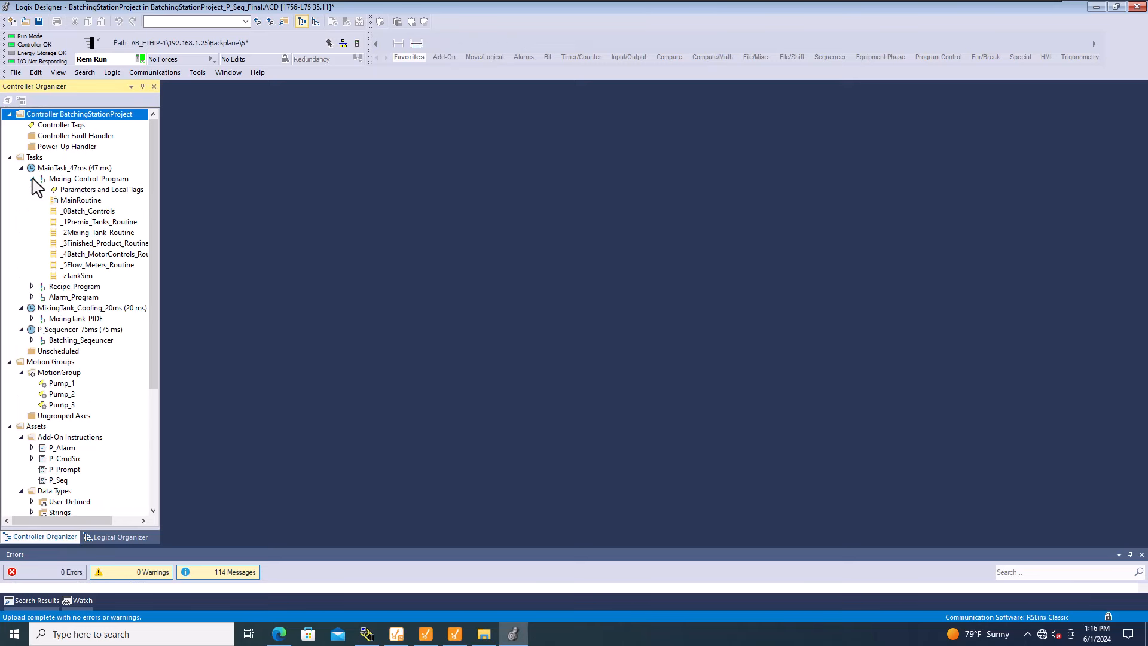
double_click(98, 212)
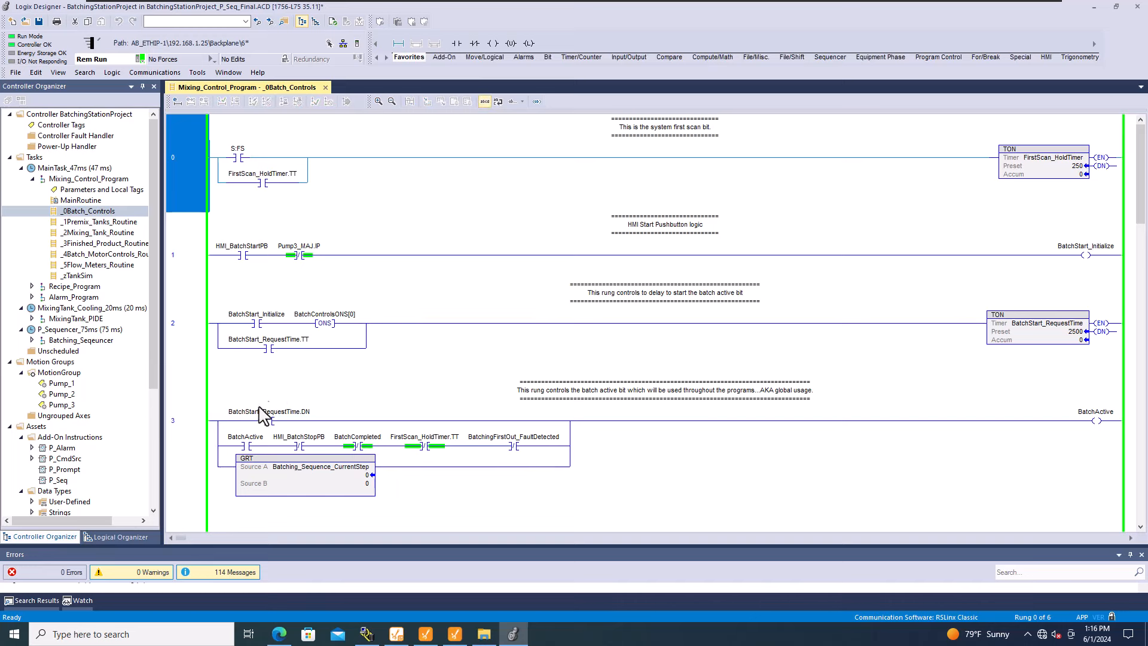
click(256, 263)
click(1084, 256)
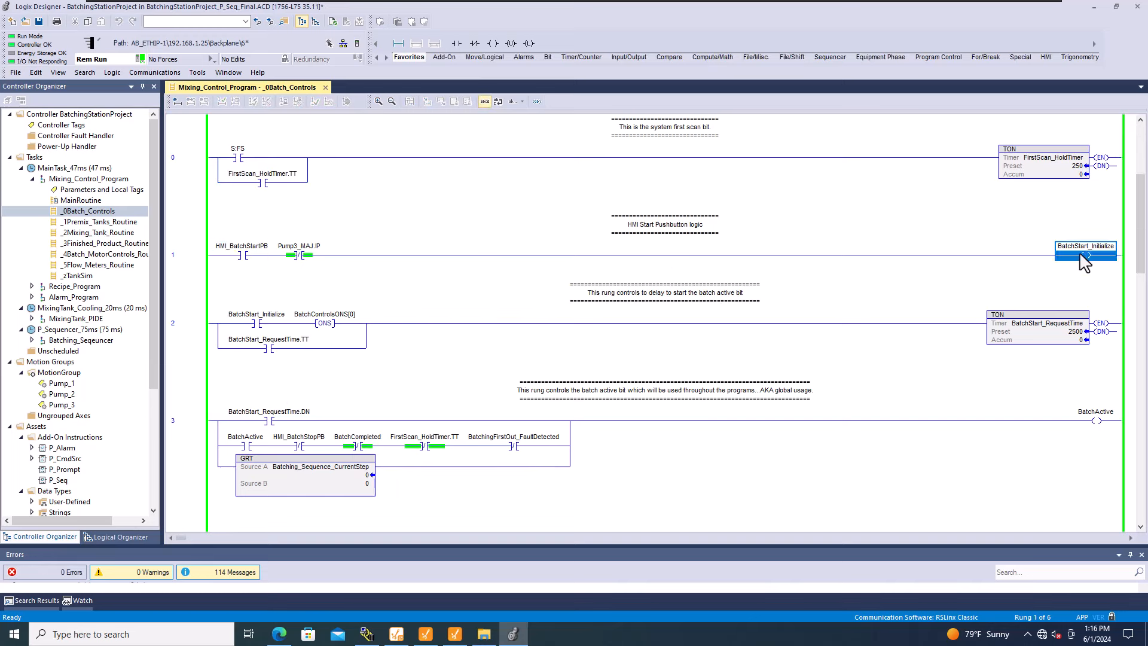
click(248, 254)
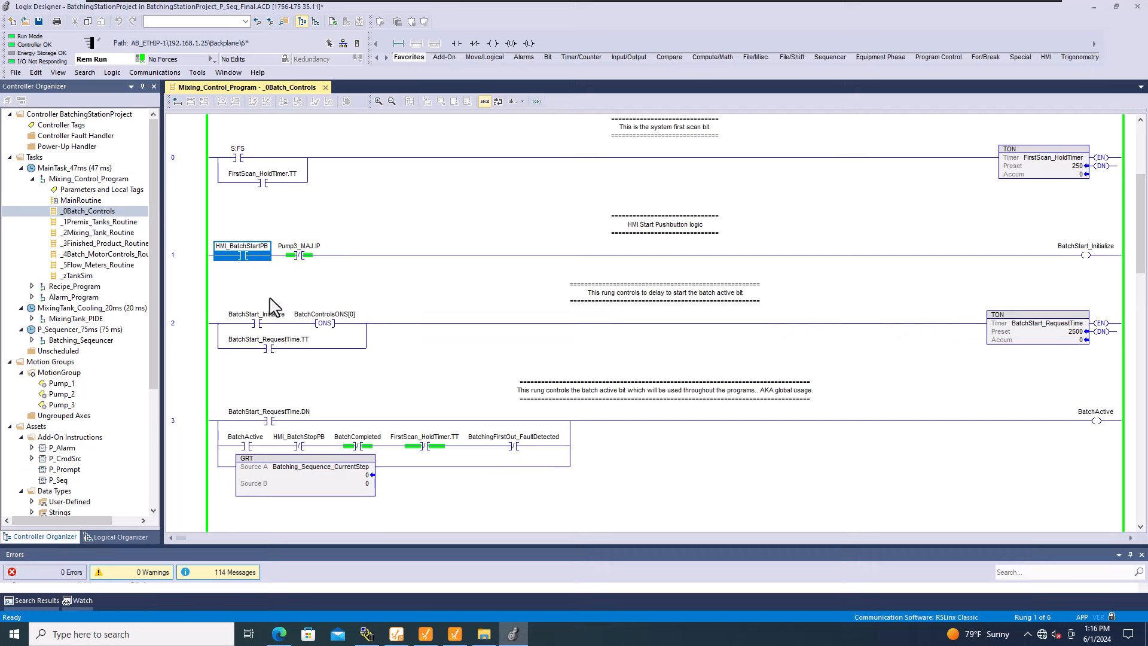
mouse_move(224, 256)
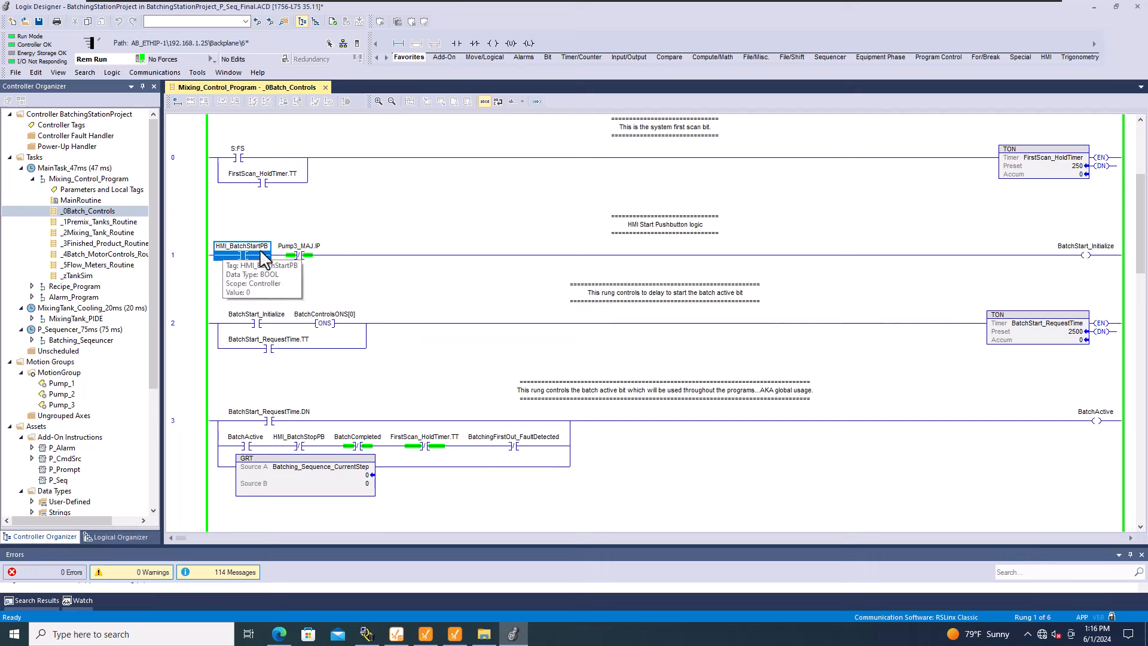
Return to Ignition Designer, stop the preview and review the Start Batch button's Value and Set Value properties.
click(454, 634)
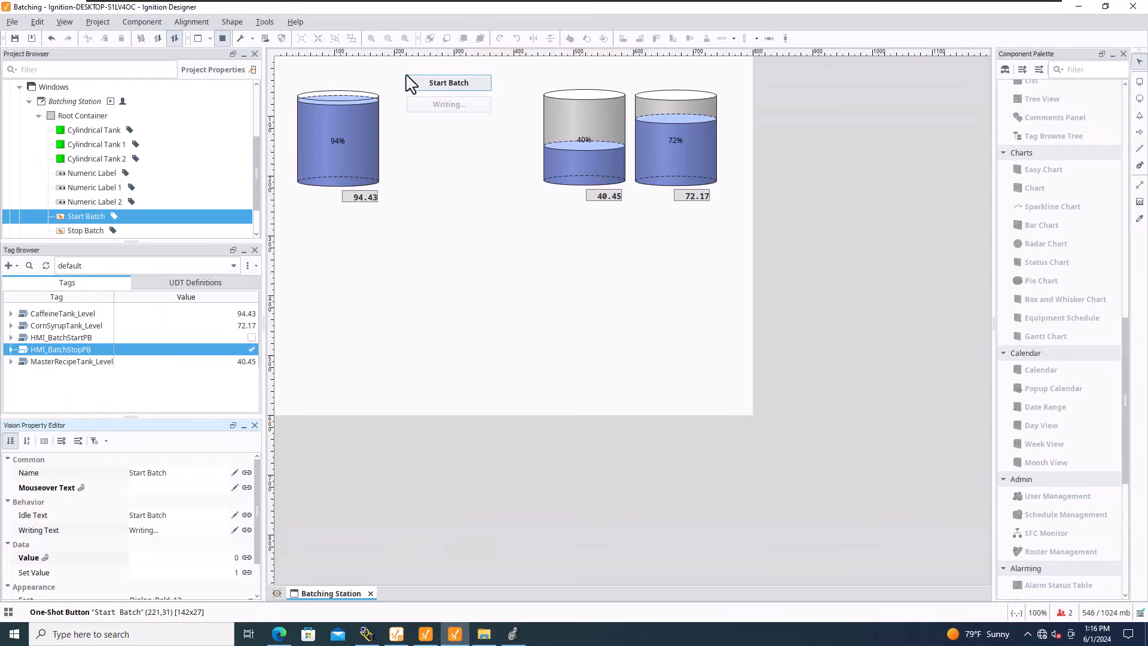
click(223, 38)
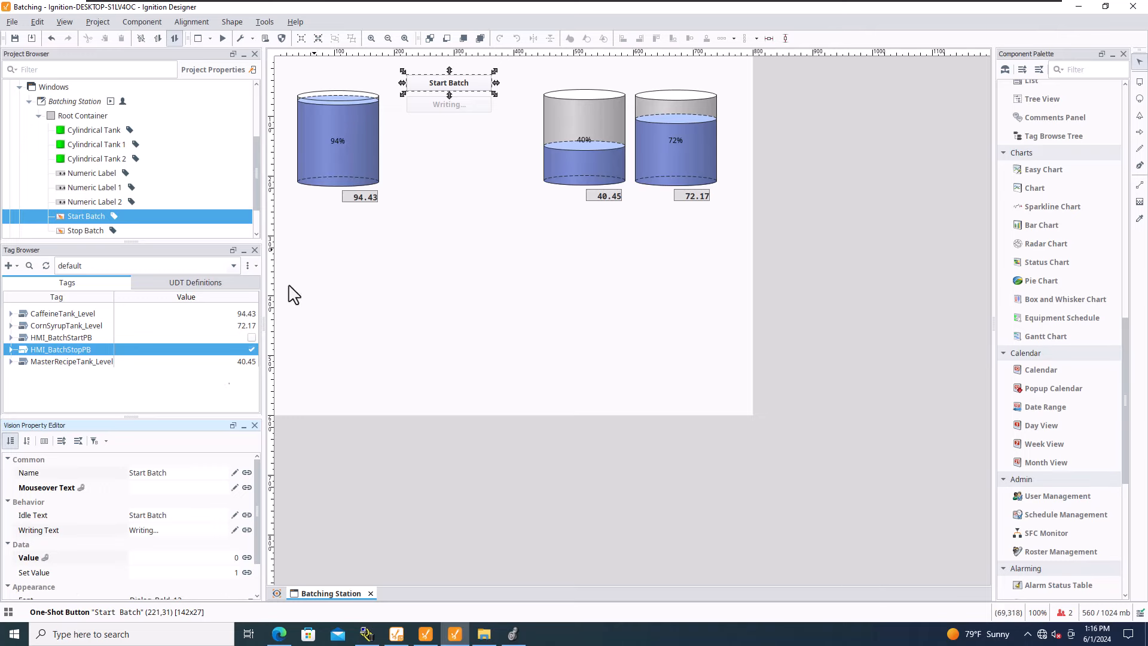
scroll(141, 497, down, 2)
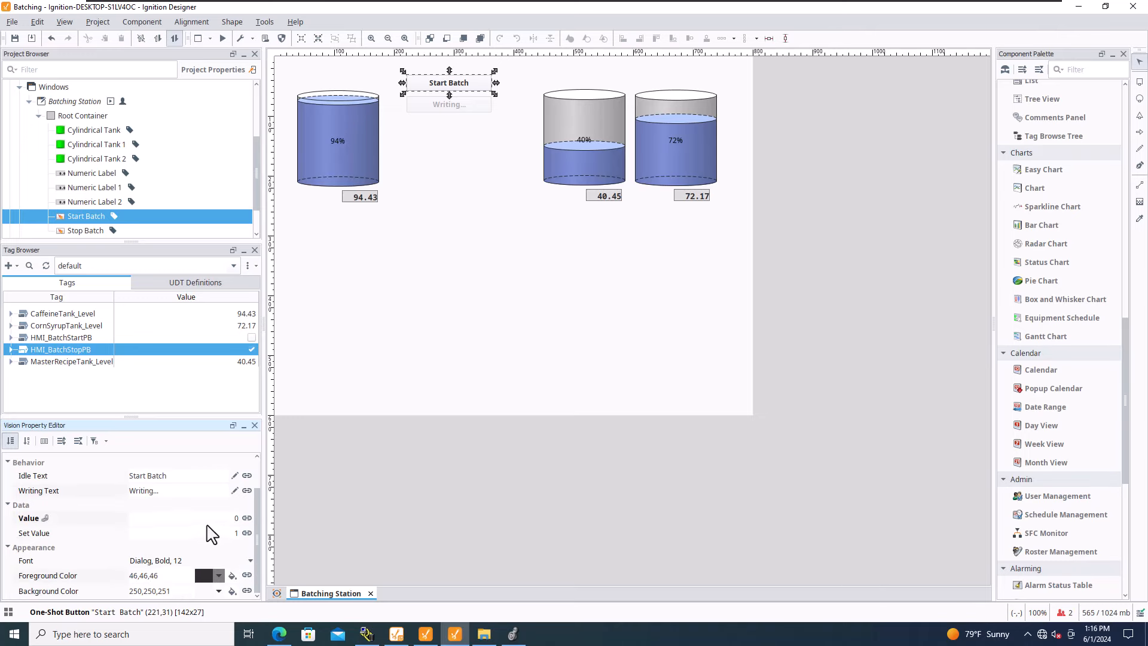
scroll(218, 528, up, 2)
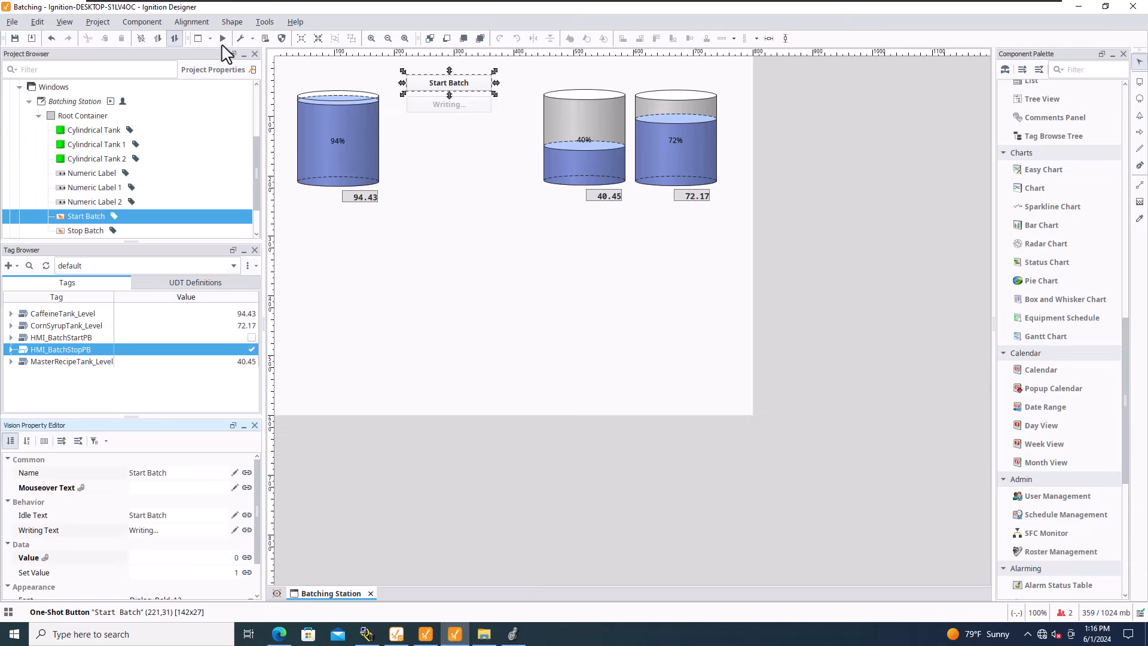
Restart the preview, trigger Start Batch and check the HMI_BatchStartPB contact in Logix Designer.
click(222, 38)
click(443, 85)
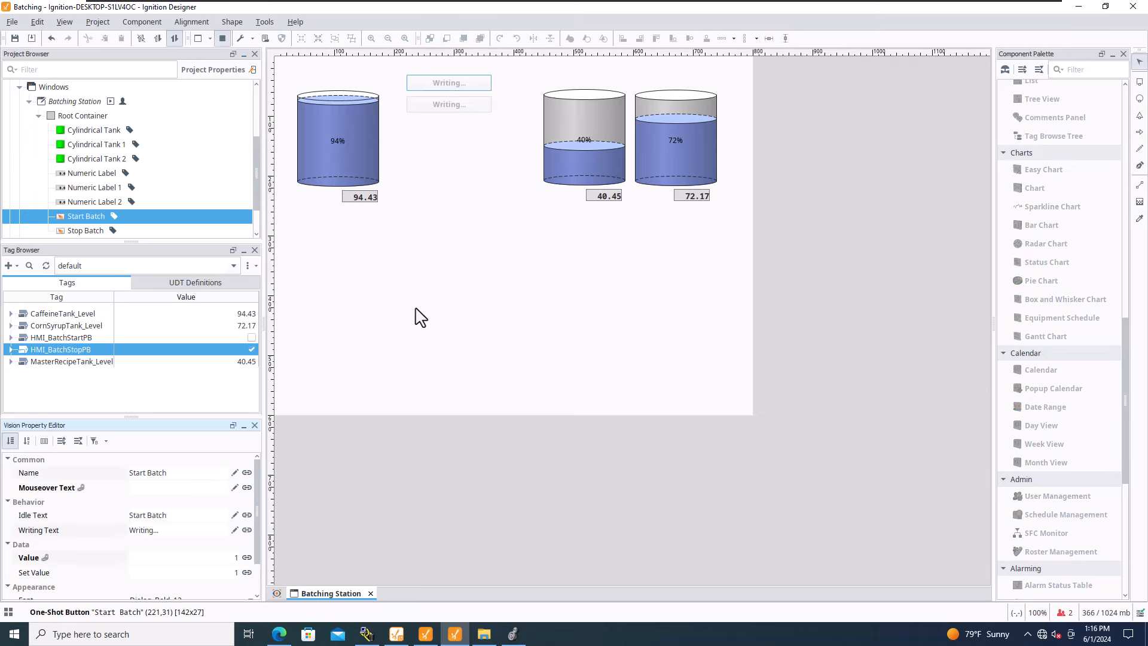
click(513, 634)
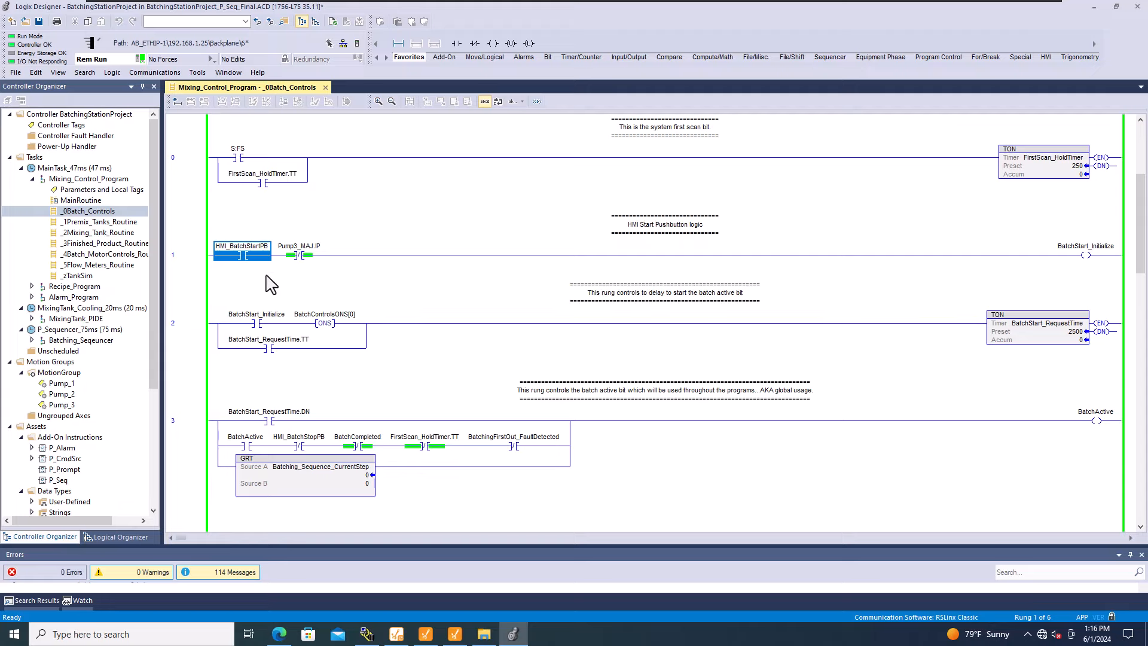
Shrink the Logix Designer window, place it over Ignition Designer with rung 1 in view, and trigger Start Batch.
click(1117, 6)
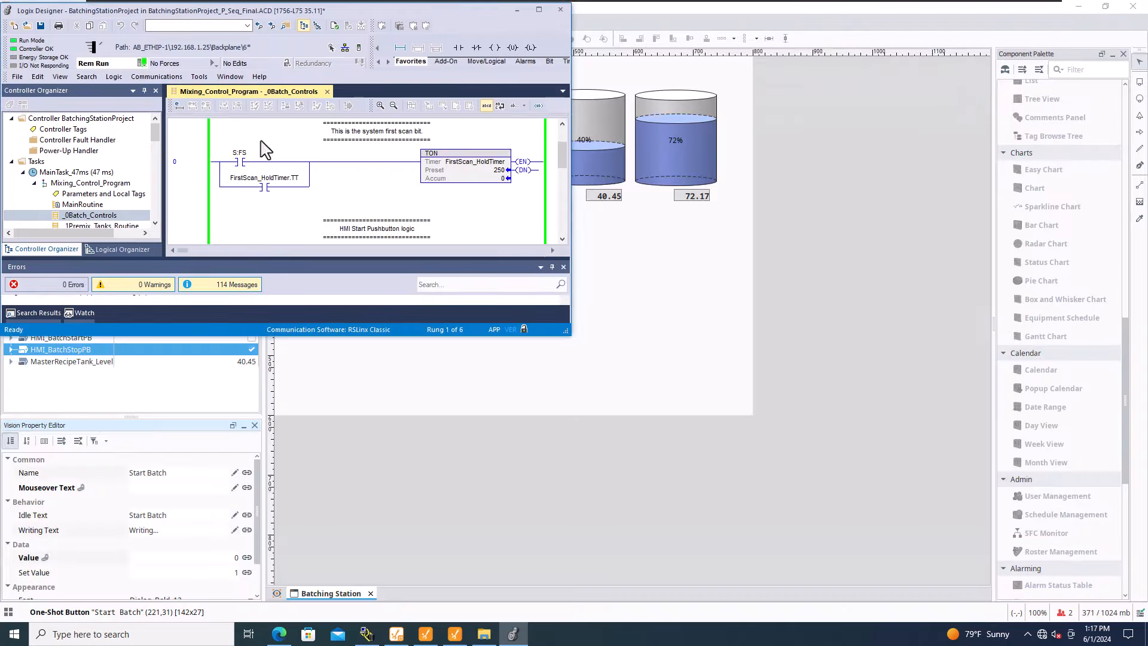
drag(326, 12, 771, 200)
scroll(763, 395, down, 5)
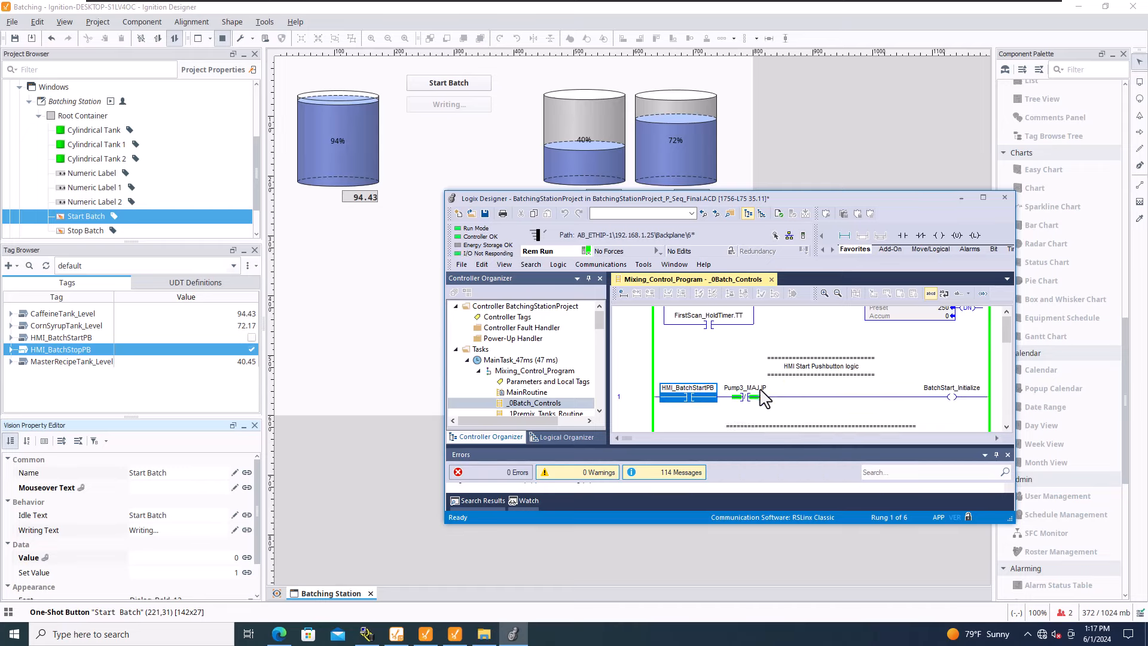
click(458, 87)
click(458, 87)
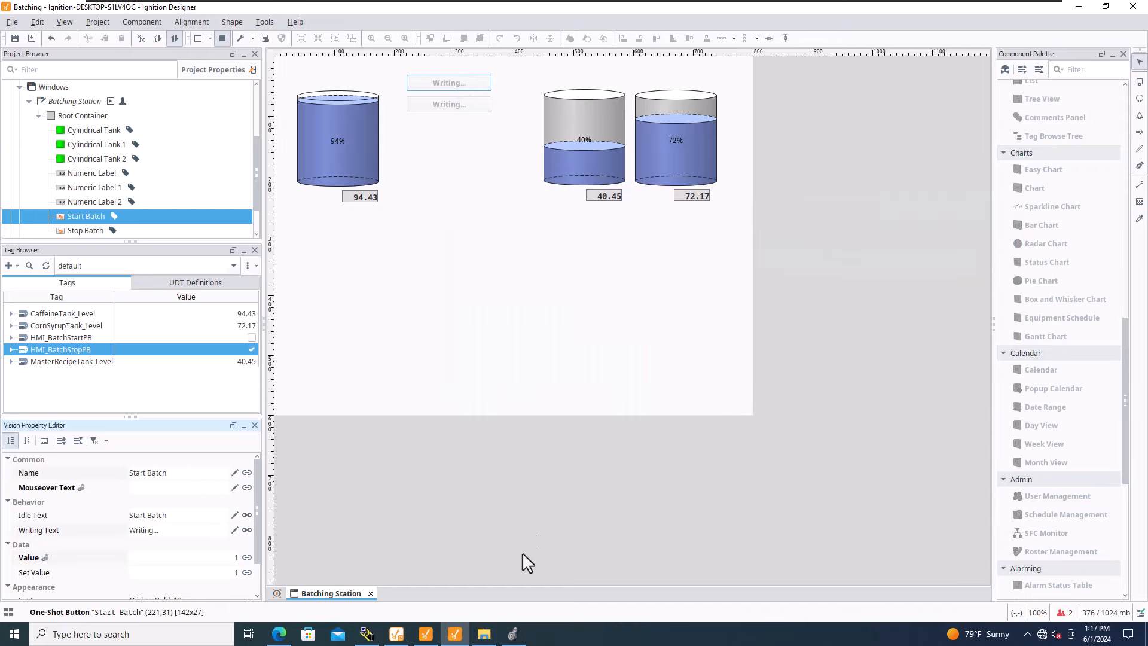
Arrange Ignition Designer and Logix Designer as smaller windows showing both the Start Batch button and rung 1.
click(513, 634)
click(1105, 6)
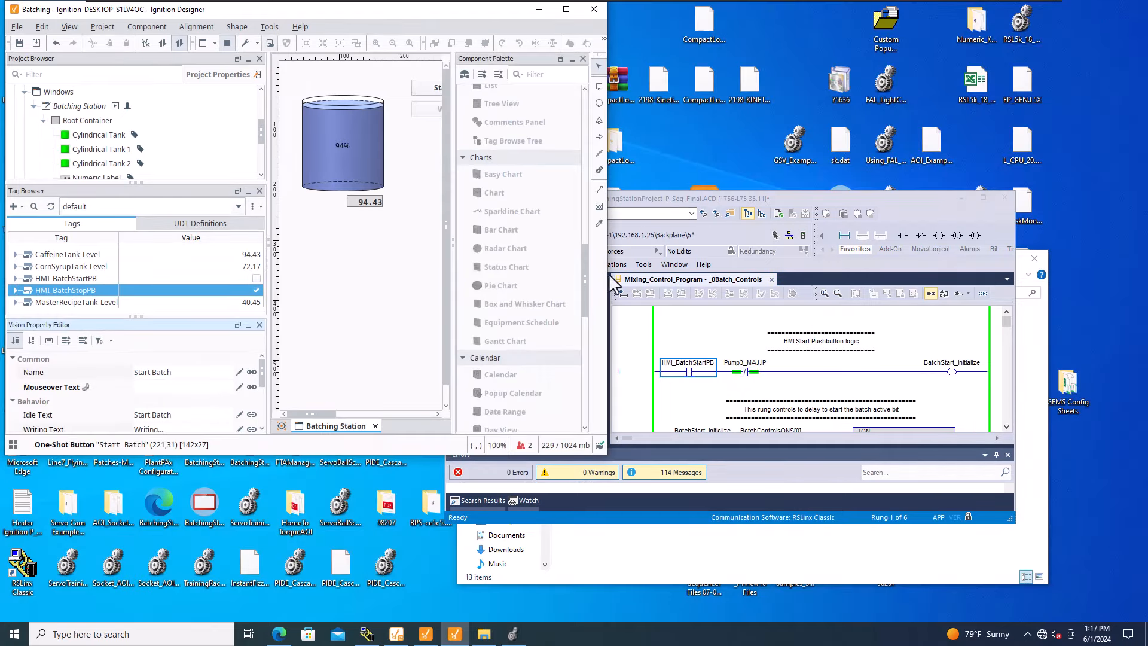
drag(610, 274, 715, 276)
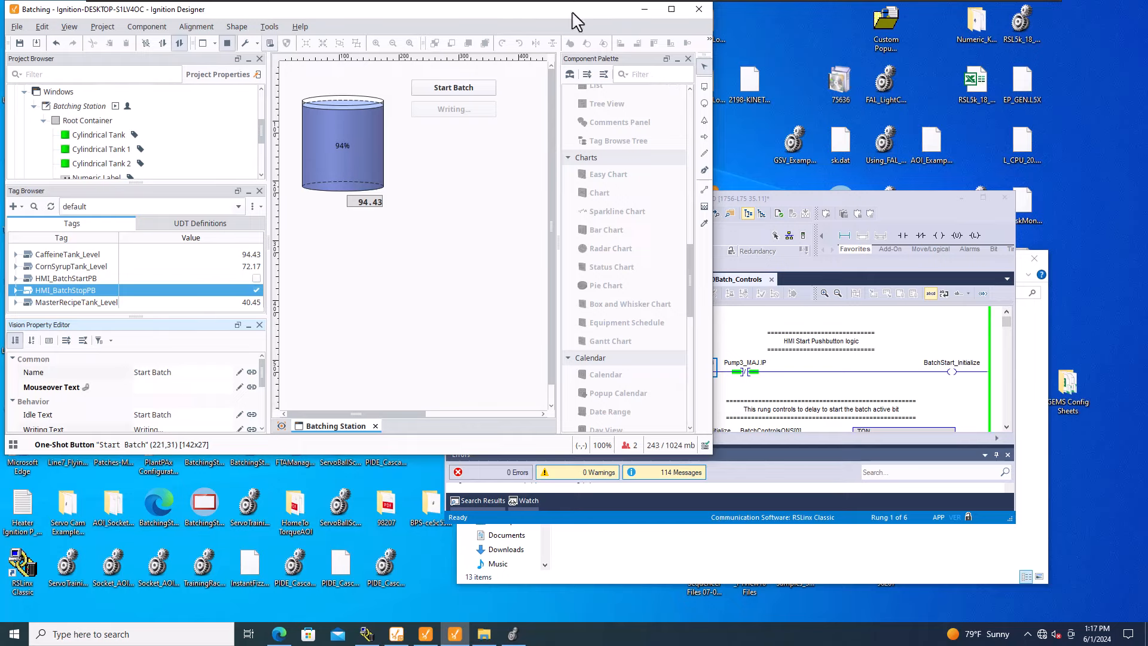
drag(572, 12, 576, 55)
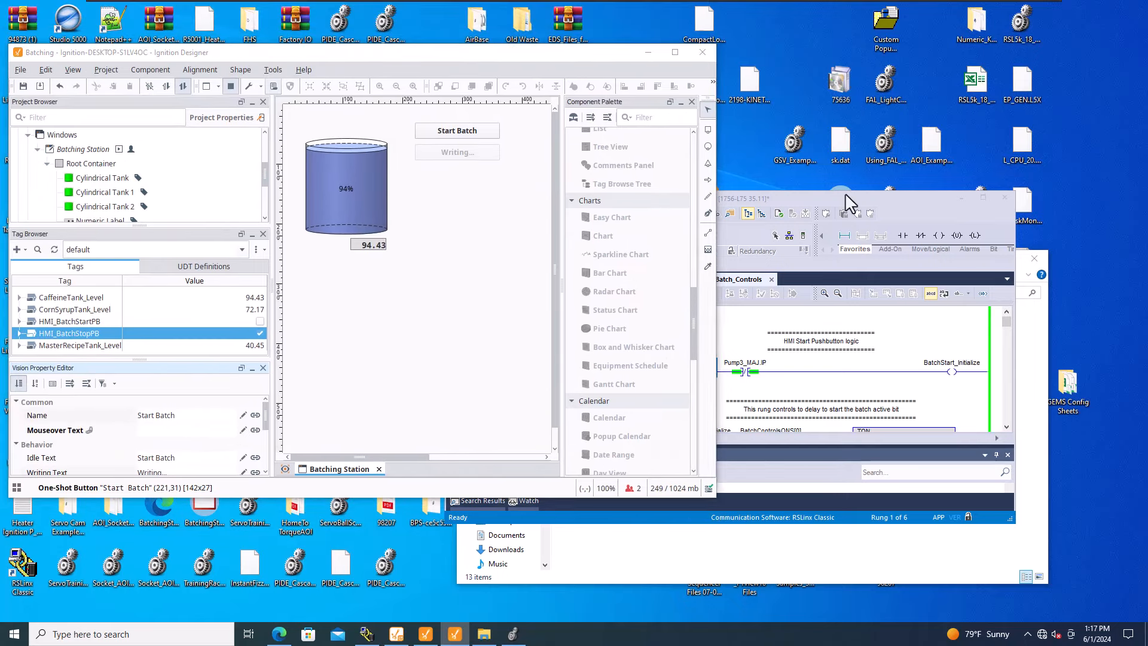
drag(847, 196, 945, 162)
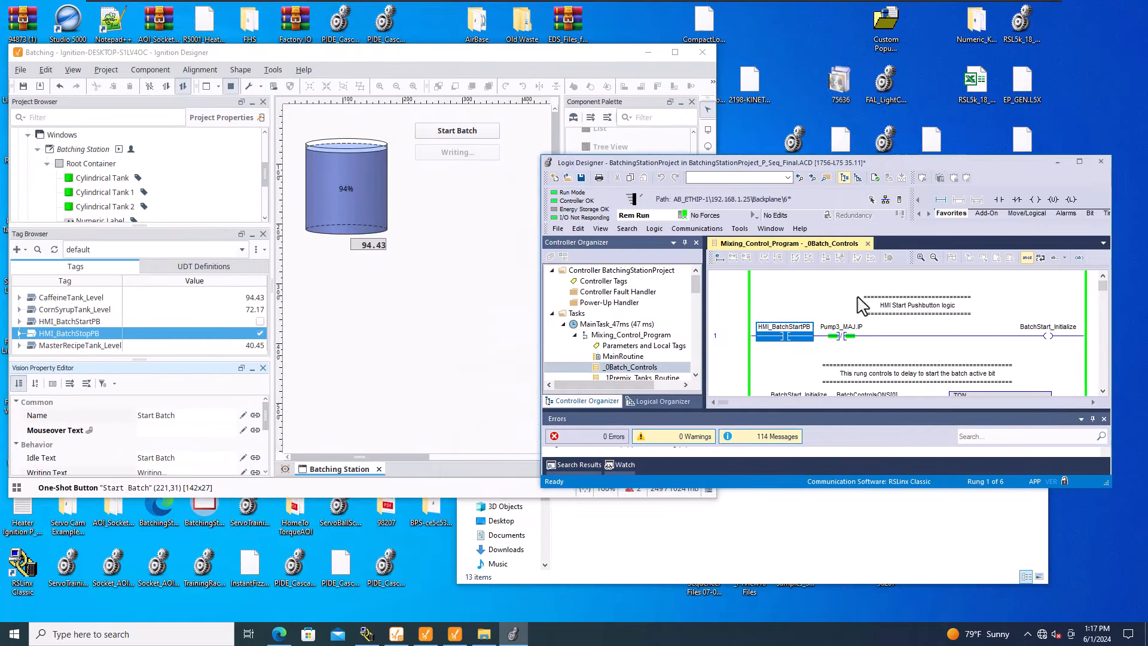
Trigger Start Batch in the Ignition preview while watching the HMI_BatchStartPB contact in Logix Designer.
click(479, 134)
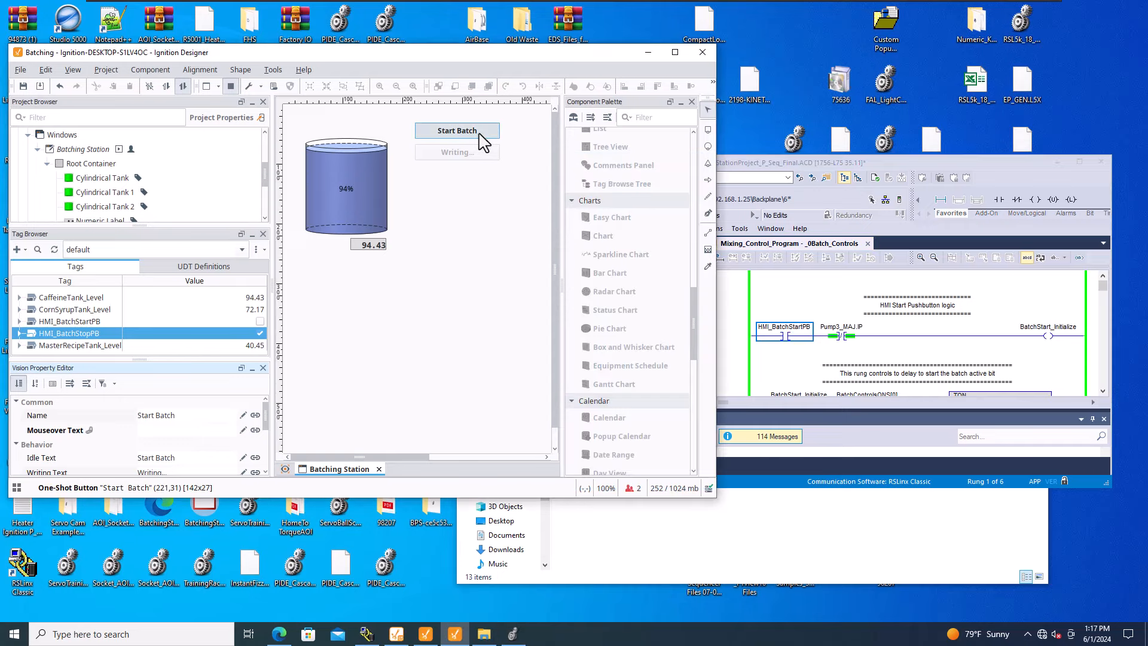
click(481, 136)
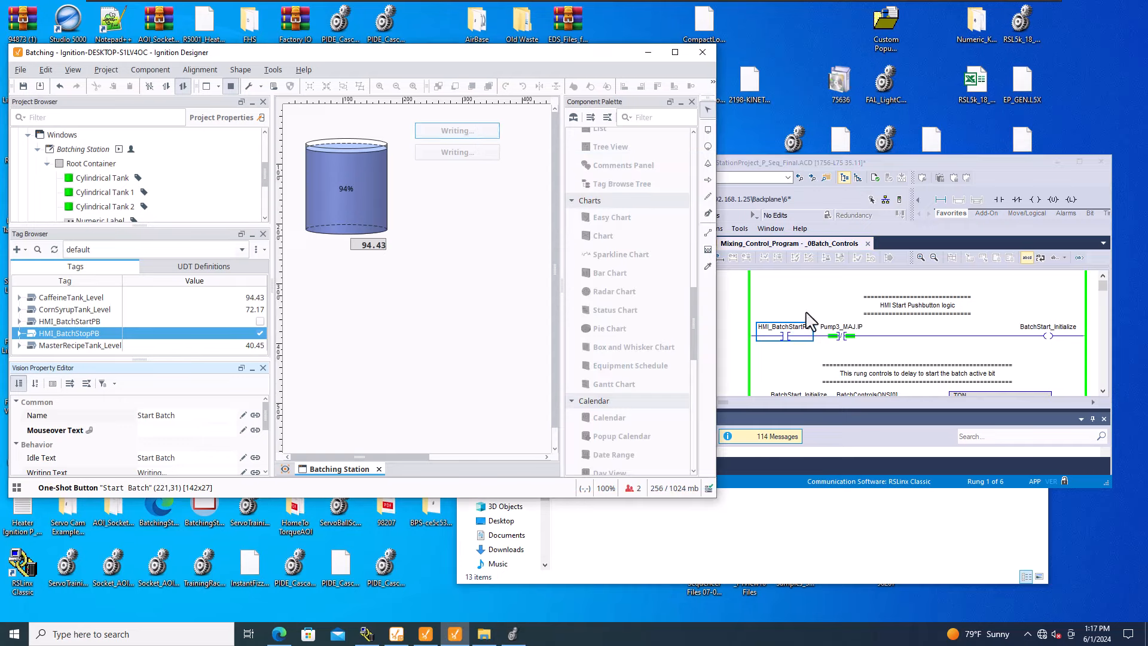
Examine the HMI start pushbutton logic in rung 1 and the batch start delay timer logic in rung 2.
click(1103, 392)
scroll(1104, 390, down, 3)
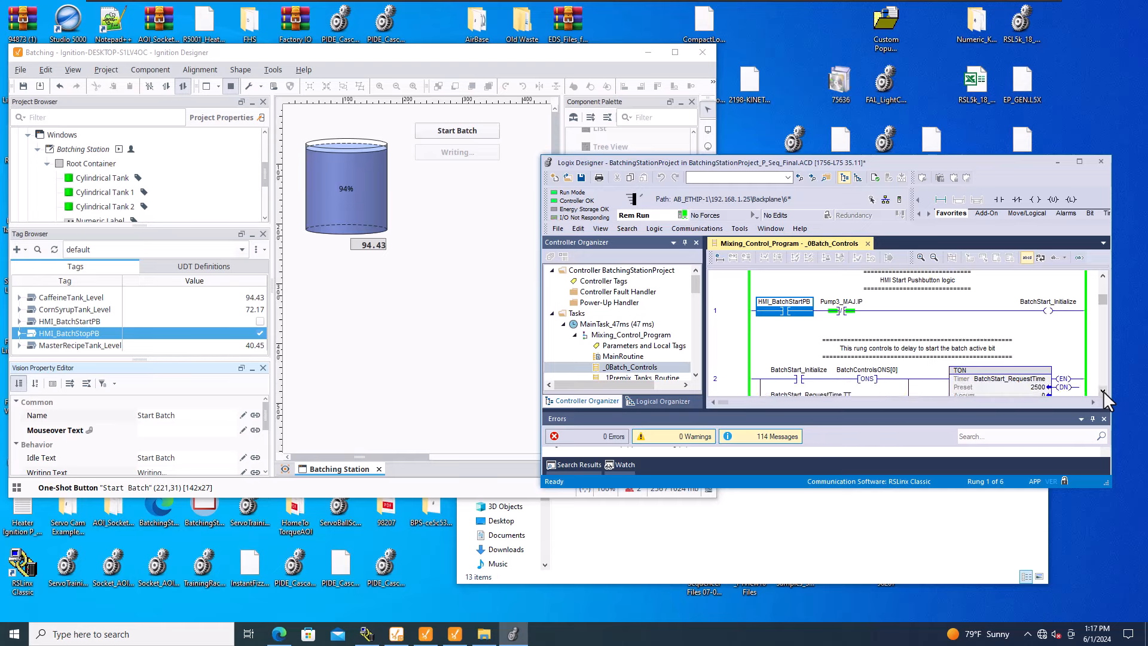
key(Right)
key(Right)
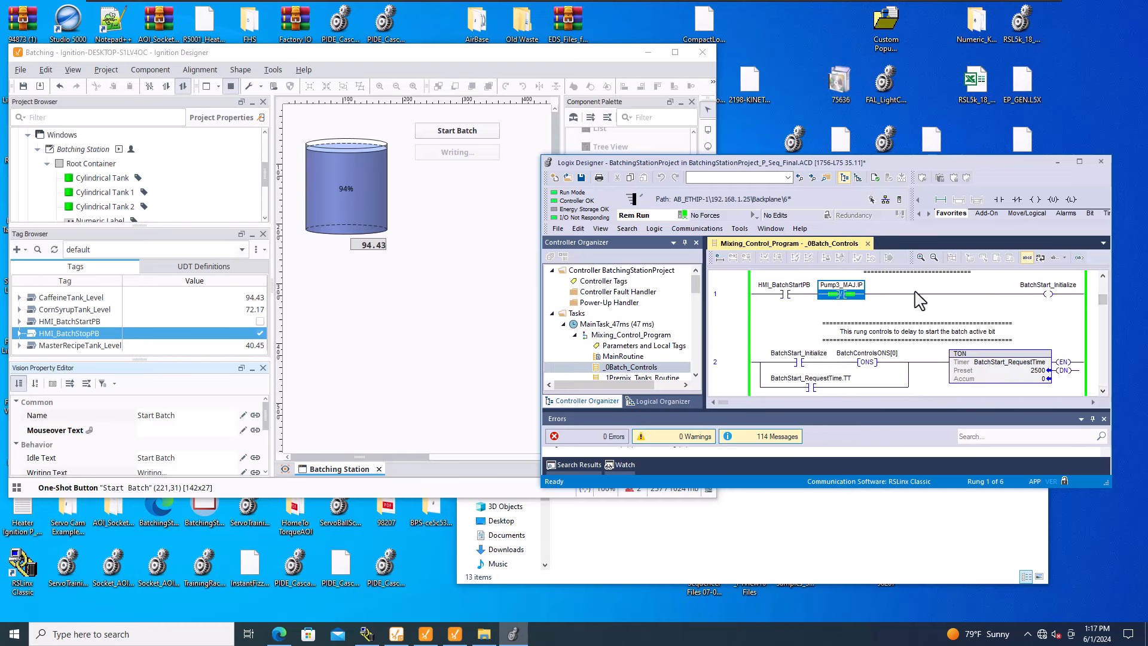
key(Right)
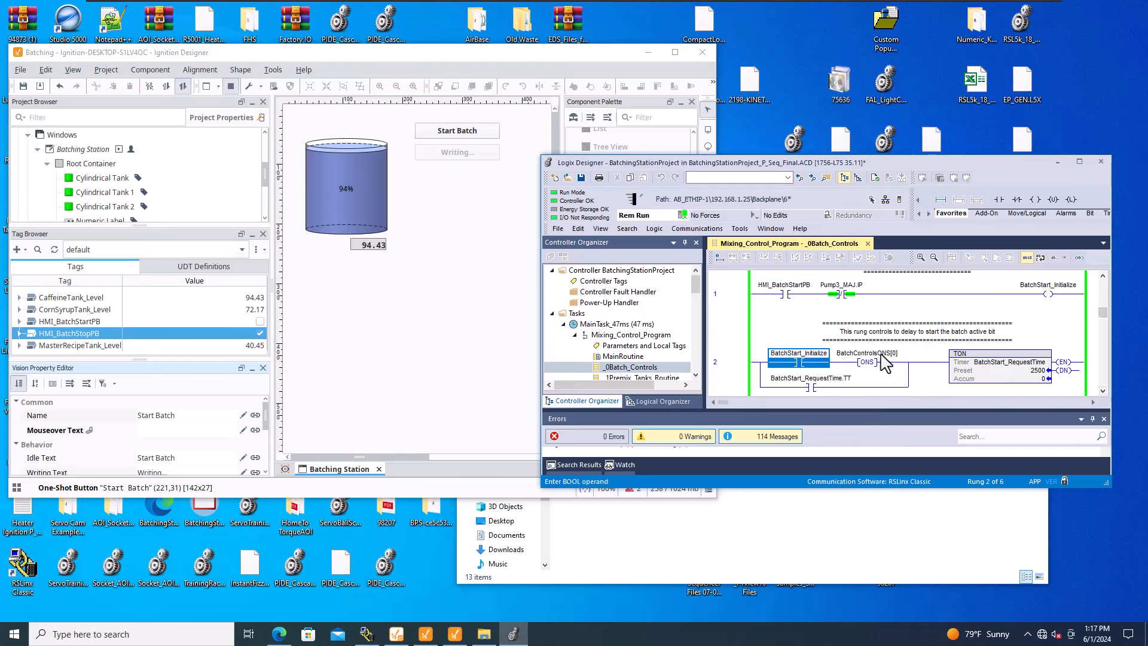
click(1015, 378)
click(829, 387)
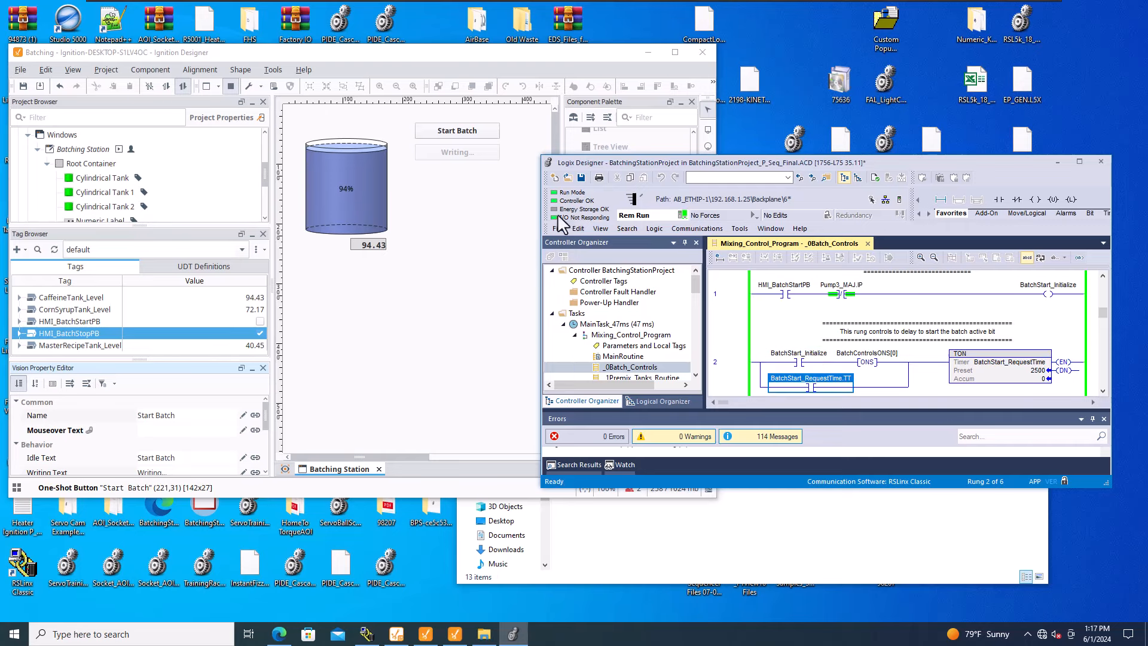
Switch to Ignition Designer, trigger Start Batch twice and check the project's communication mode.
click(485, 132)
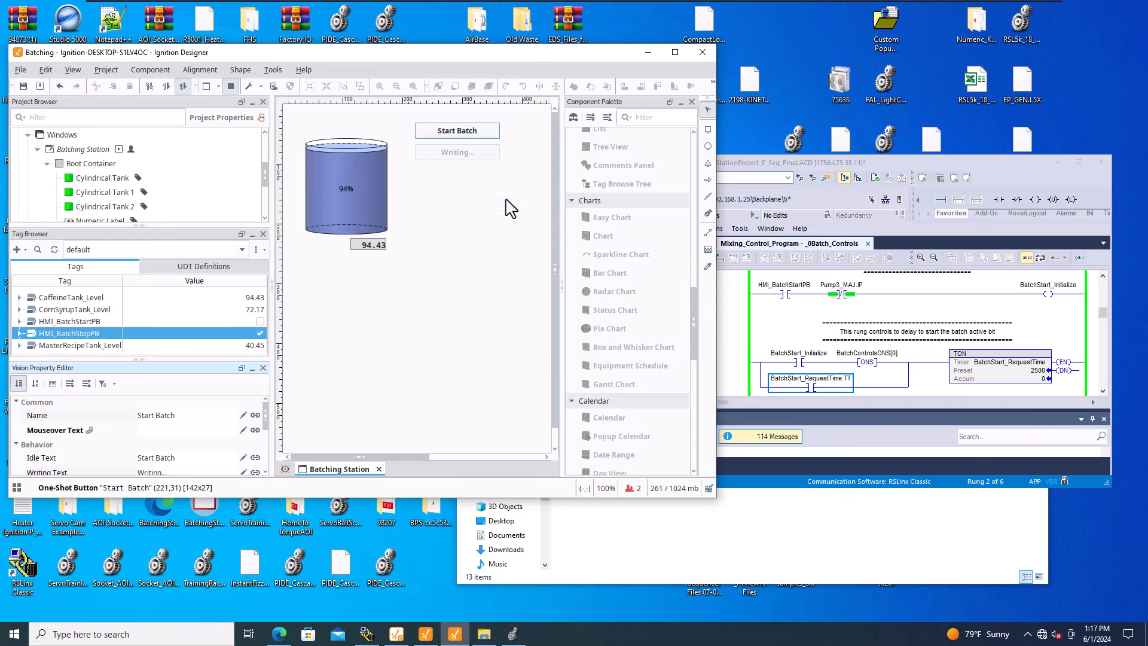
click(478, 132)
click(148, 71)
mouse_move(118, 73)
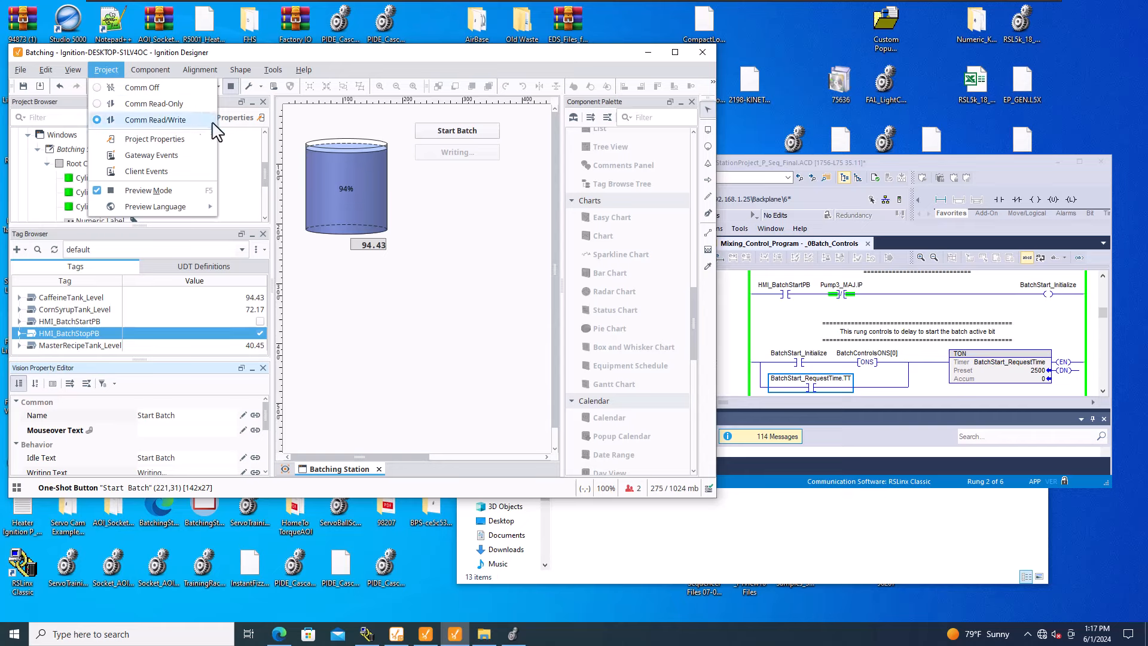
Switch to Logix Designer, maximize it and inspect the BatchingFirstOut_FaultDetected contact in rung 3 of _0Batch_Controls.
click(936, 163)
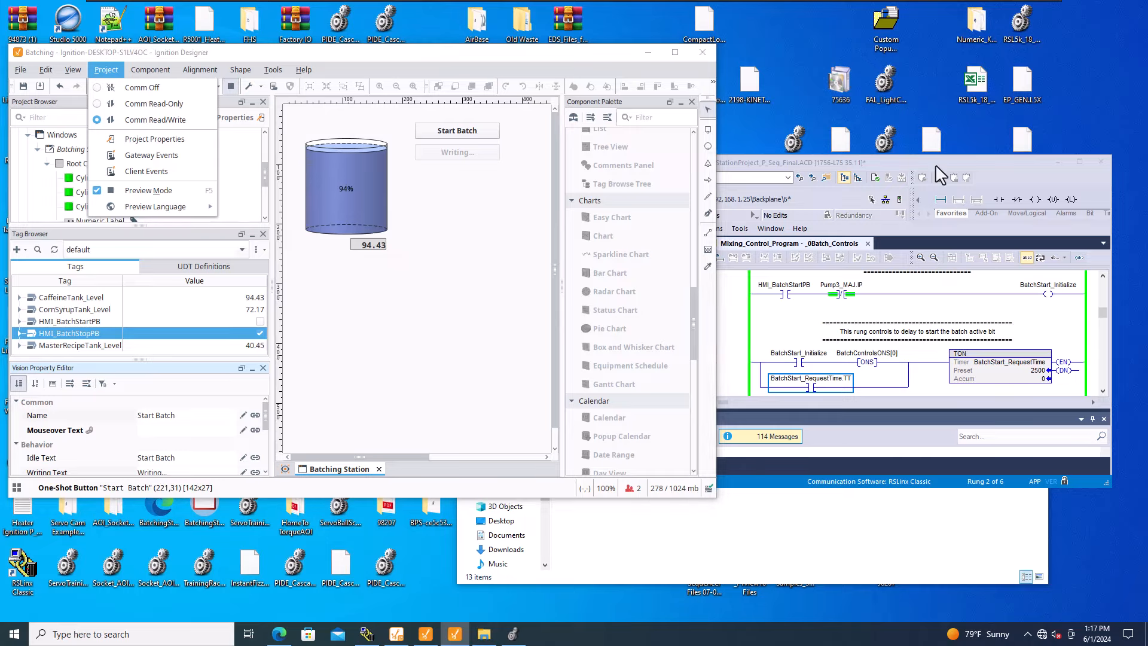
click(1077, 162)
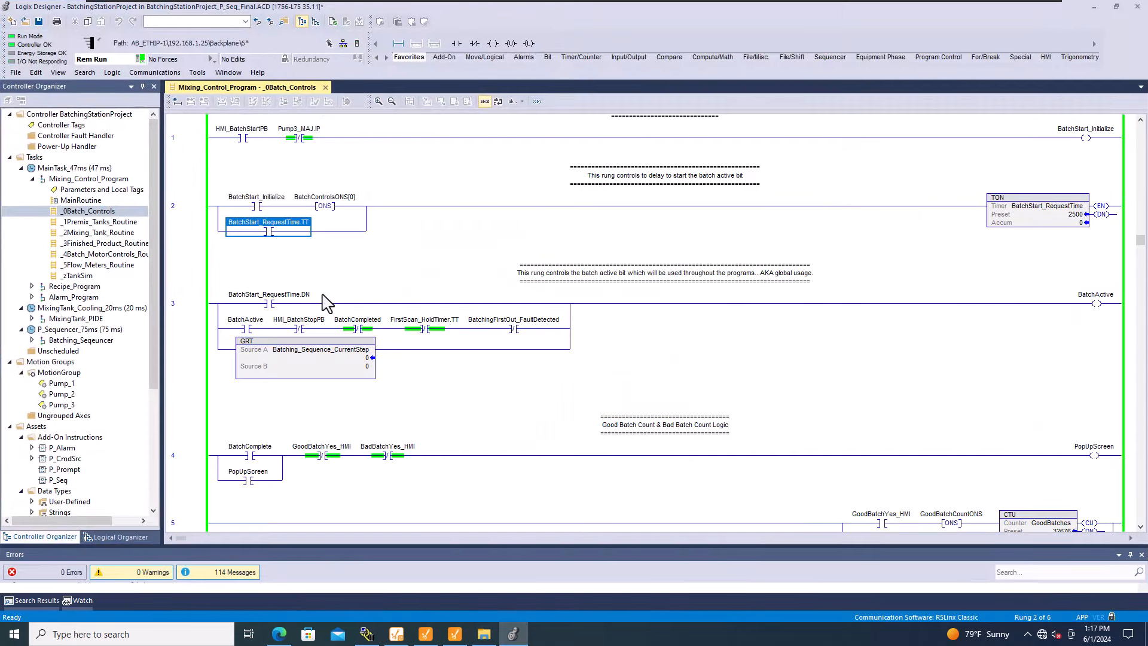
scroll(338, 323, down, 3)
click(525, 256)
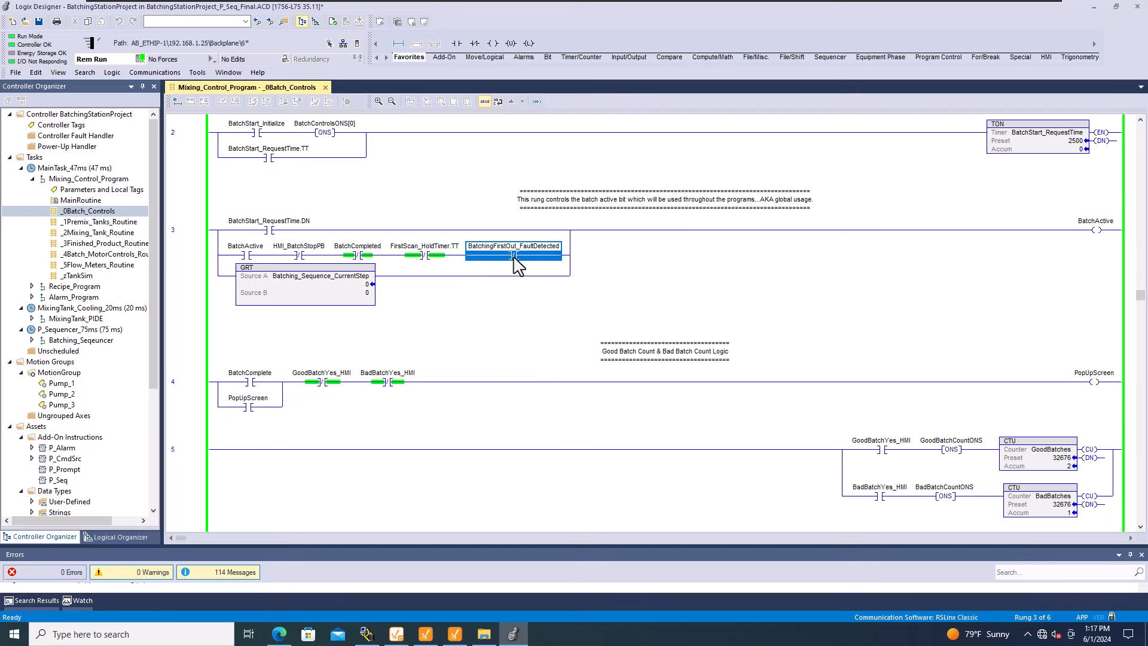
right_click(516, 263)
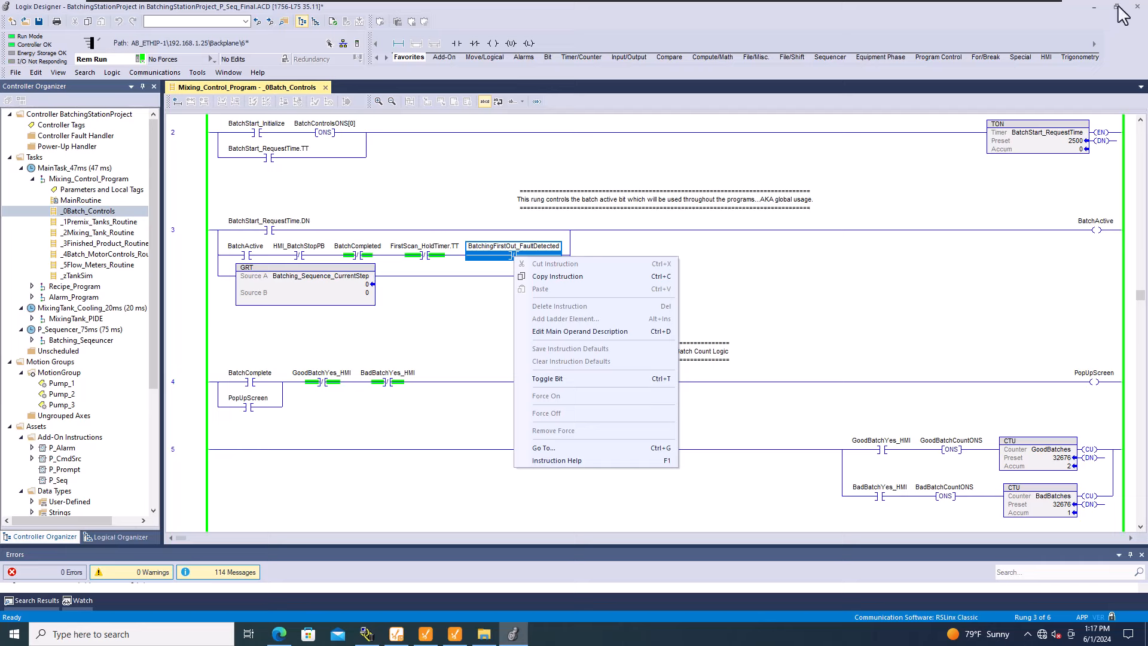
click(796, 260)
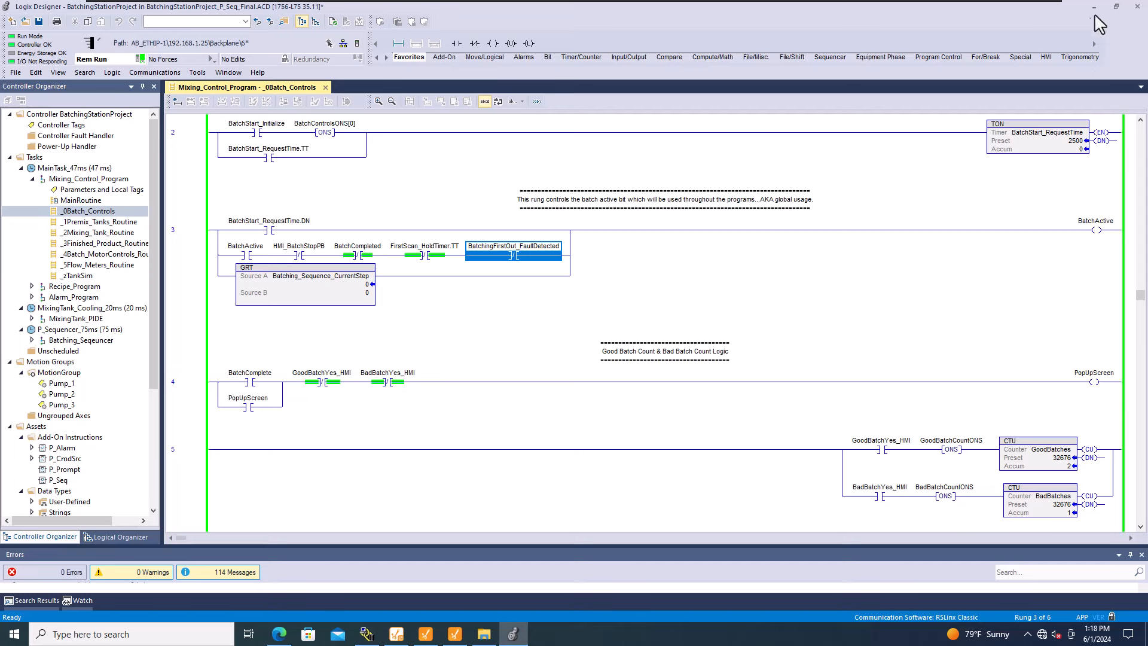
Cross-reference BatchingFirstOut_FaultDetected and go to its OTE in _6FOF_Routine.
right_click(519, 259)
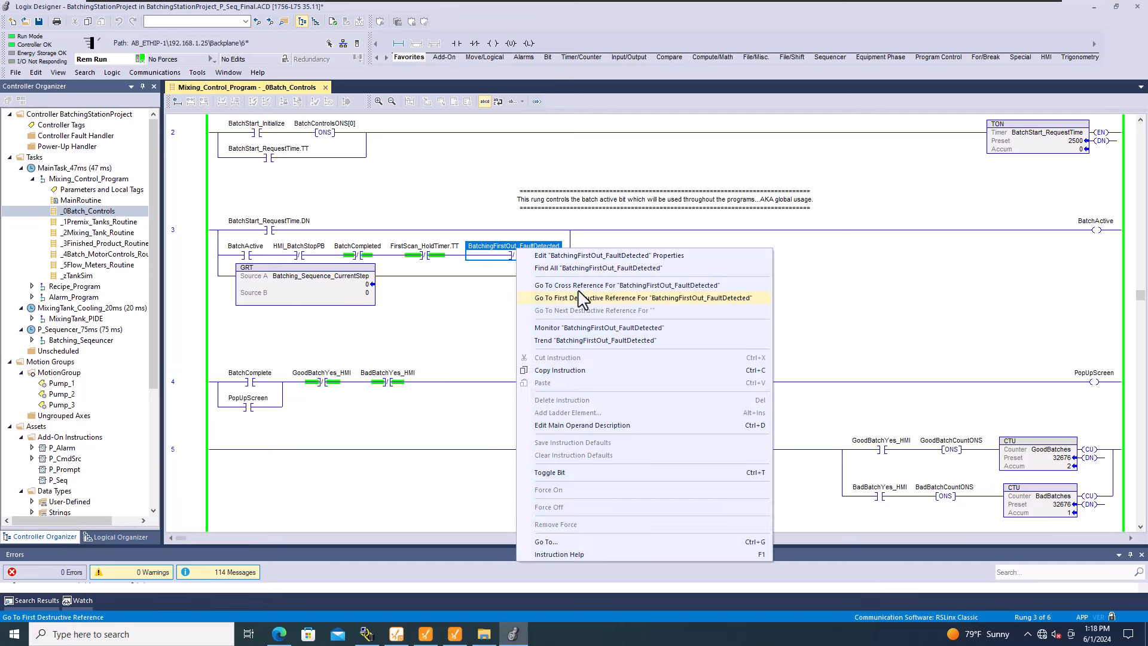
key(Escape)
key(ctrl+e)
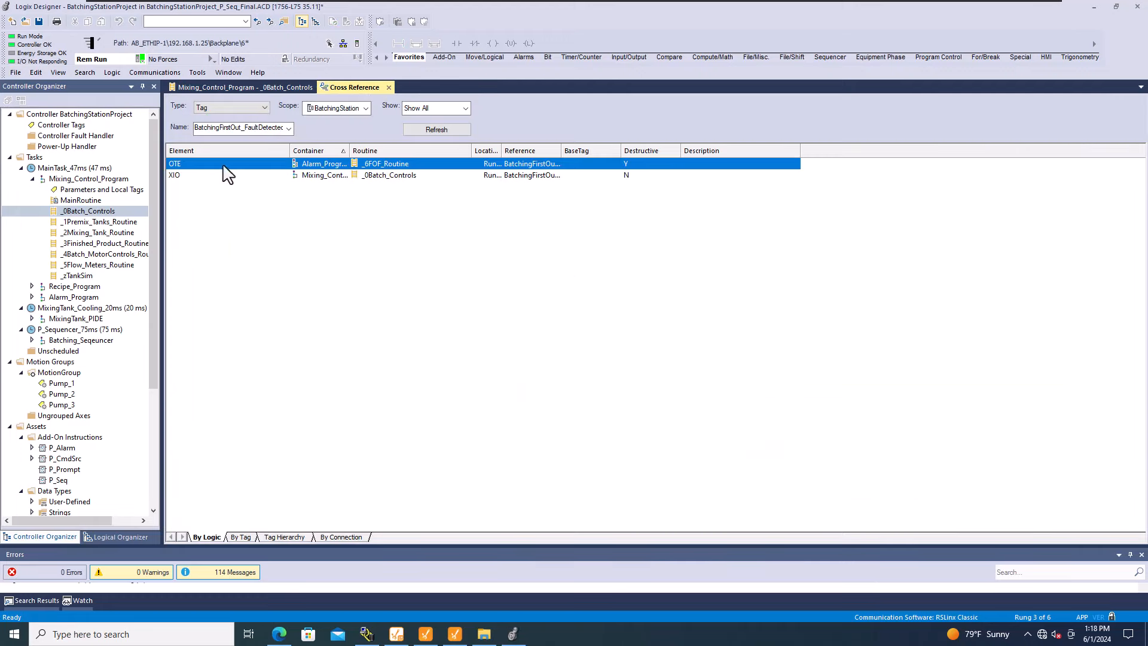
key(Return)
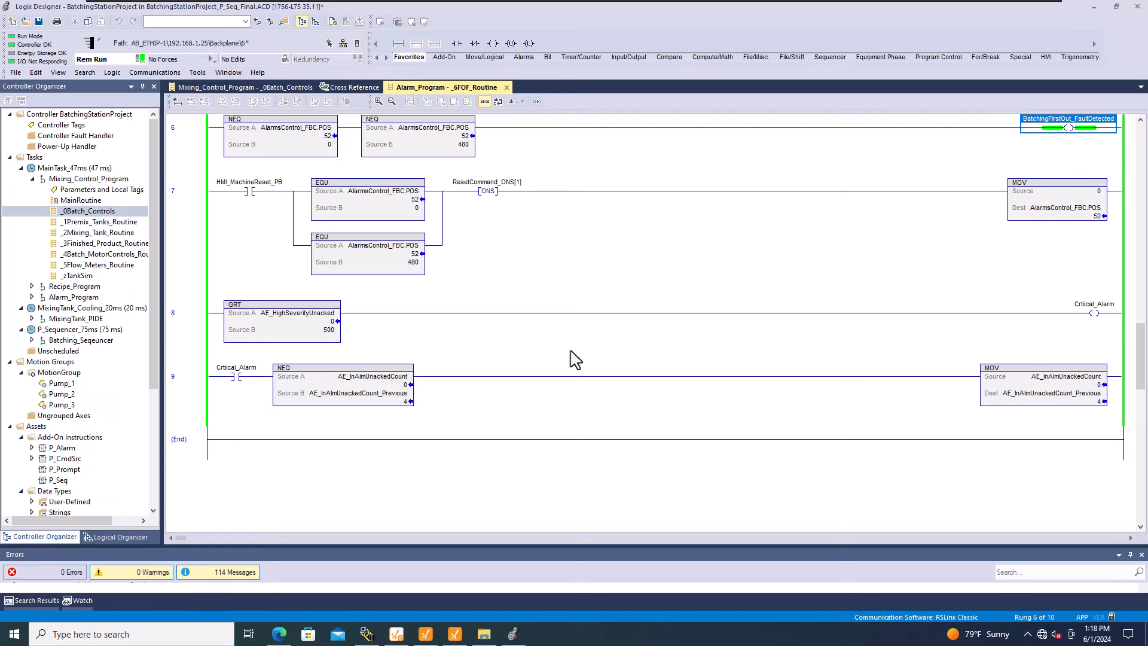
Examine the AlarmsControl_FBC.POS comparisons, the FBC instruction and the BatchingAlarms mask moves in _6FOF_Routine.
scroll(574, 359, up, 3)
click(401, 293)
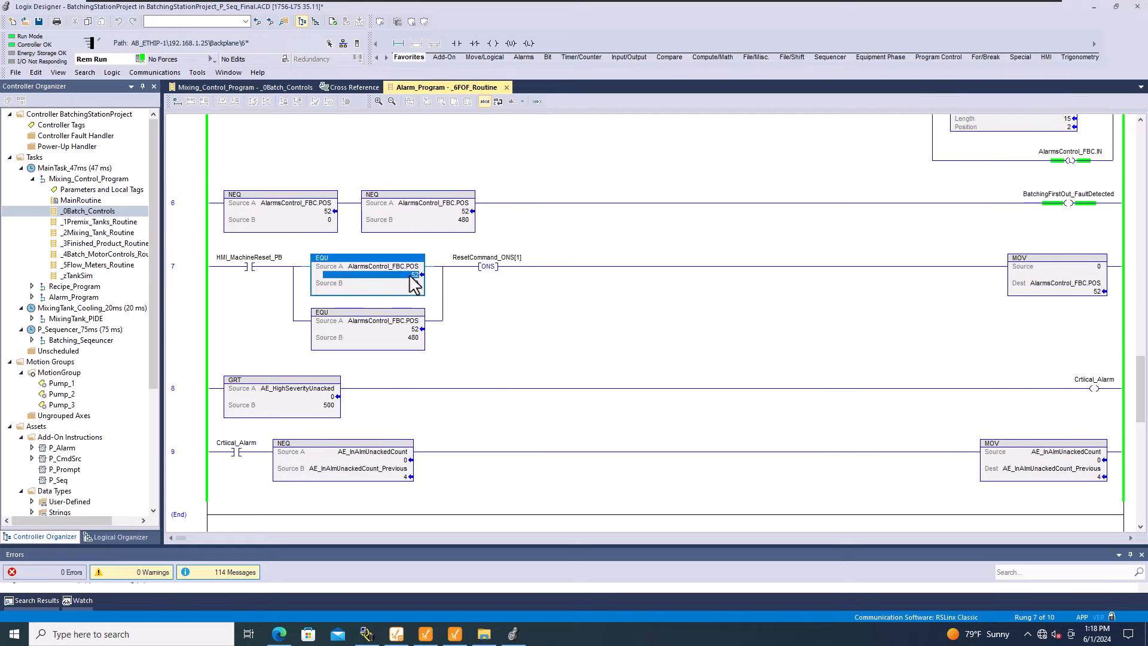
click(467, 211)
scroll(639, 235, up, 4)
scroll(753, 284, up, 5)
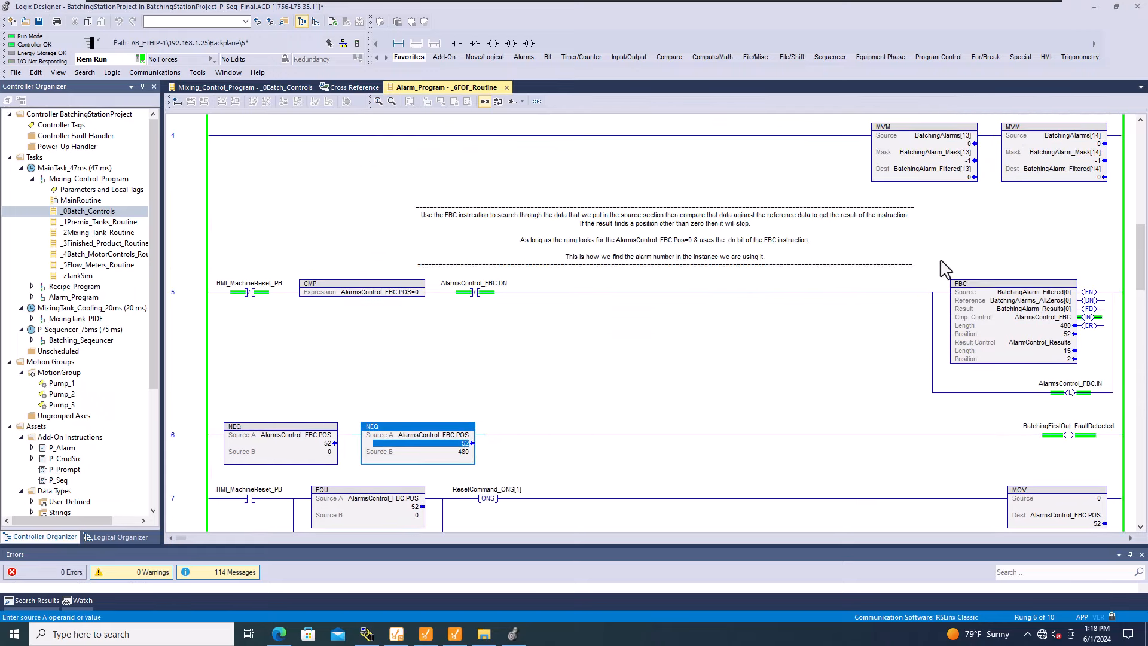
scroll(957, 269, up, 3)
scroll(969, 263, up, 5)
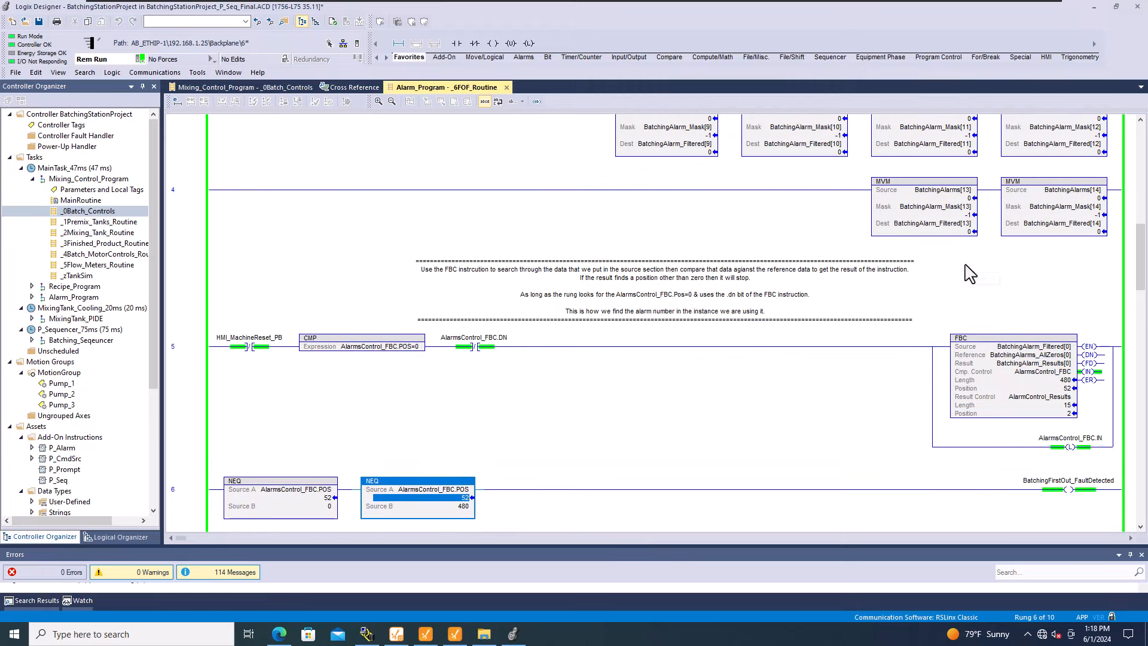
scroll(918, 272, up, 4)
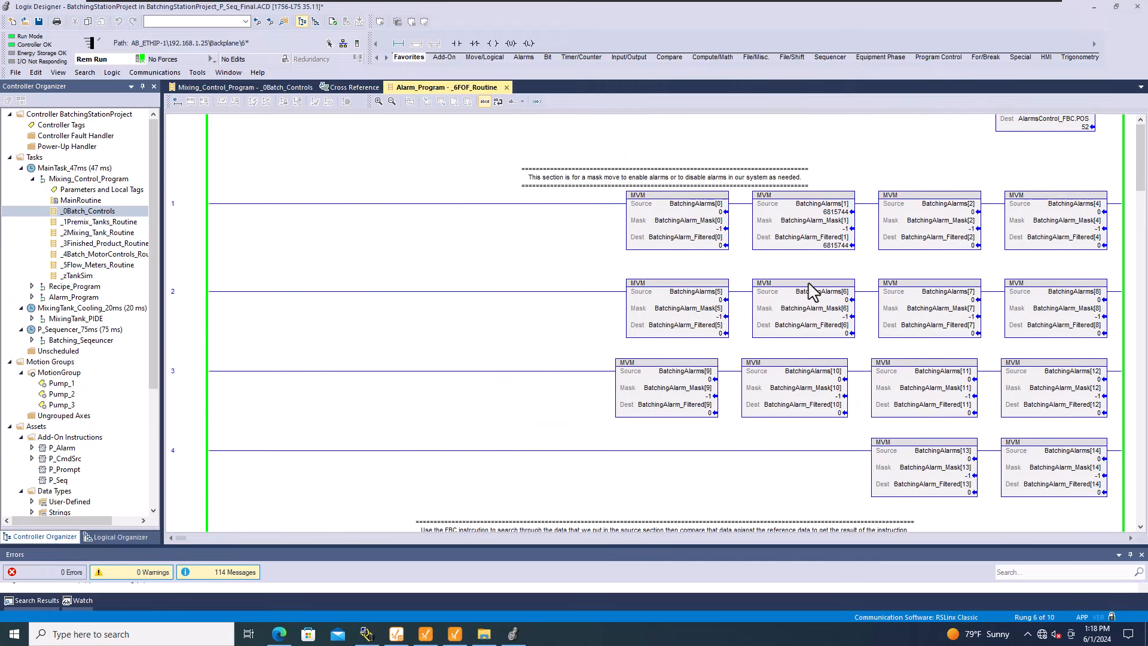
Monitor BatchingAlarms[1] from its MVM instruction in rung 1 and expand it to show the individual alarm bits.
click(839, 207)
right_click(840, 211)
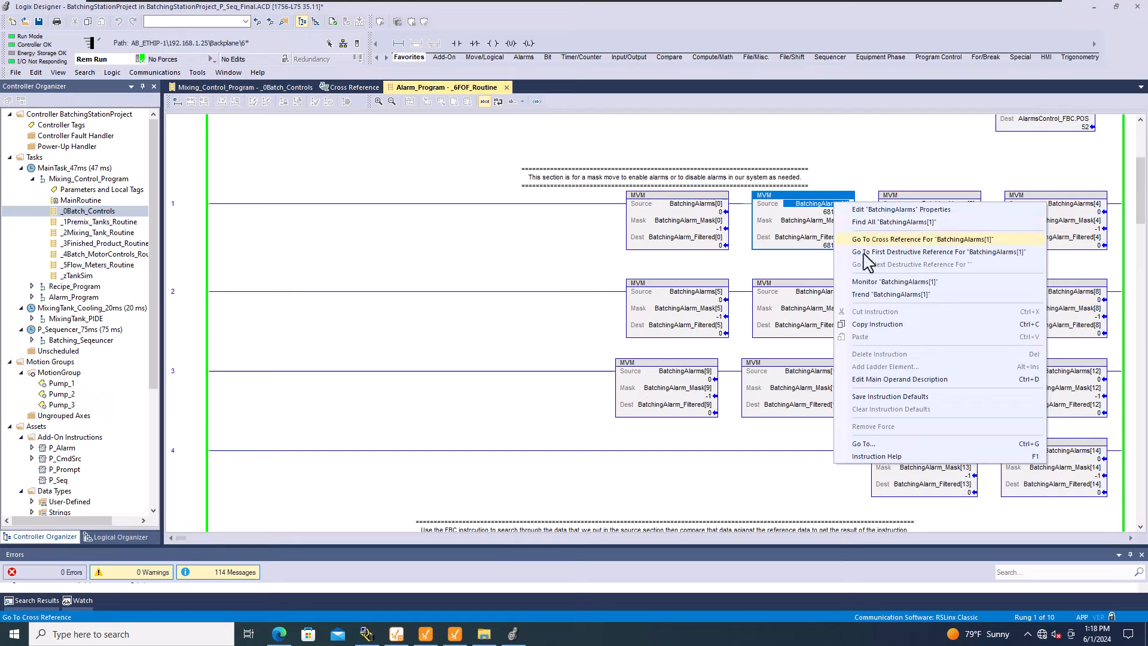
click(868, 291)
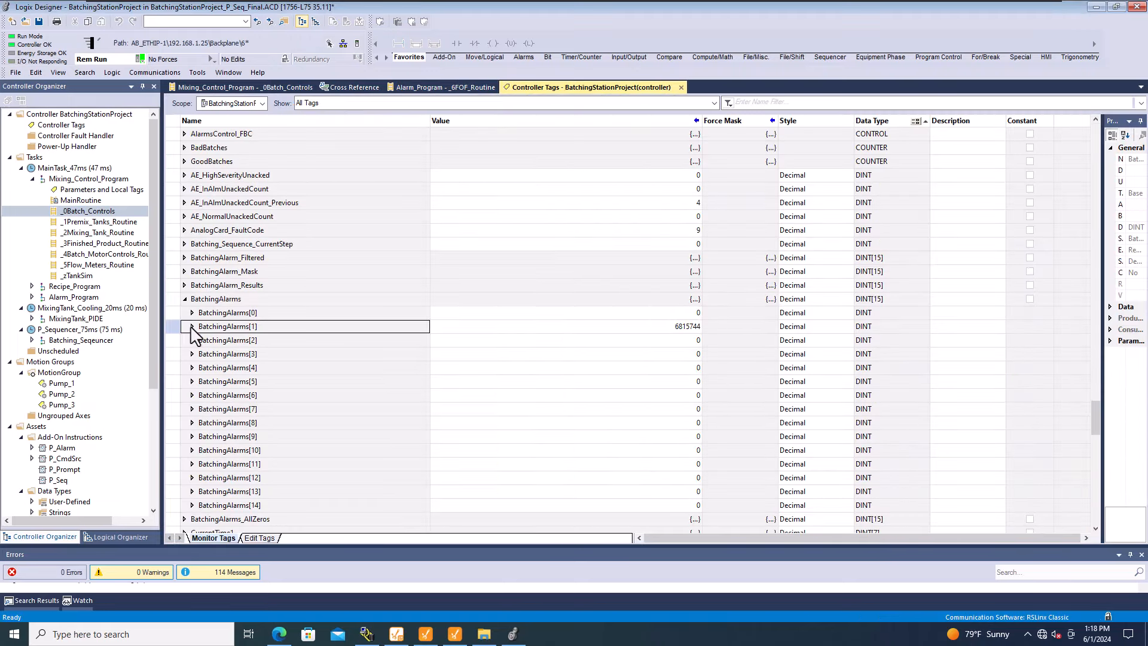
click(192, 326)
scroll(248, 287, down, 2)
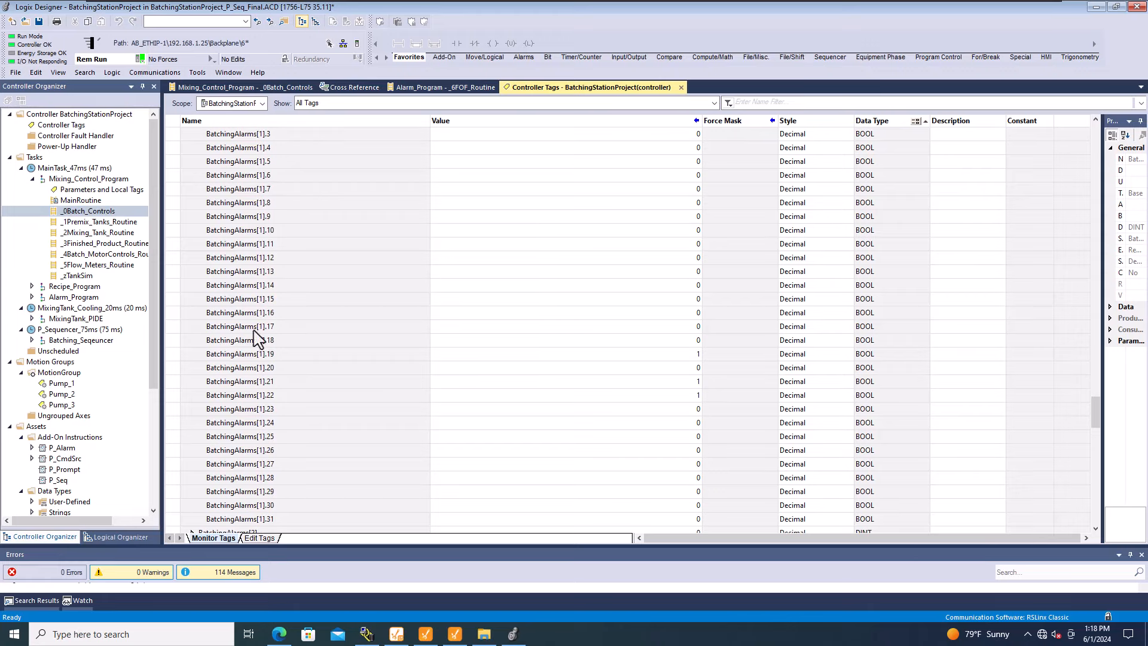
Cross-reference BatchingAlarms[1].19 and go to its OTL in _4FOF_AlarmMonitoring_Routine.
click(171, 358)
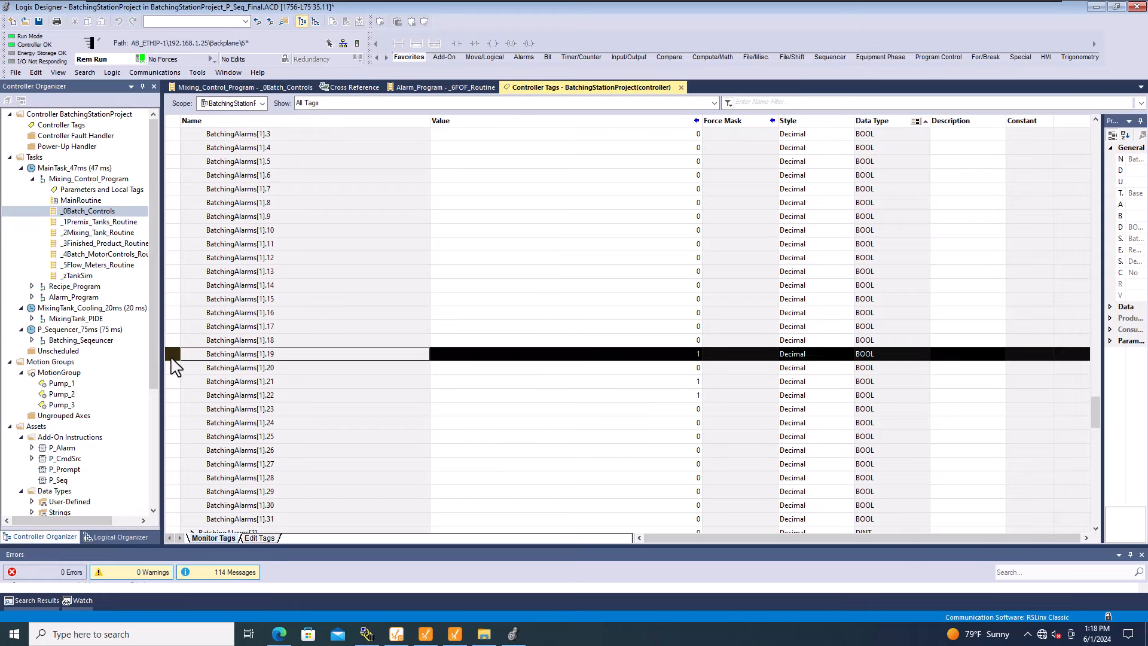
right_click(172, 359)
click(275, 118)
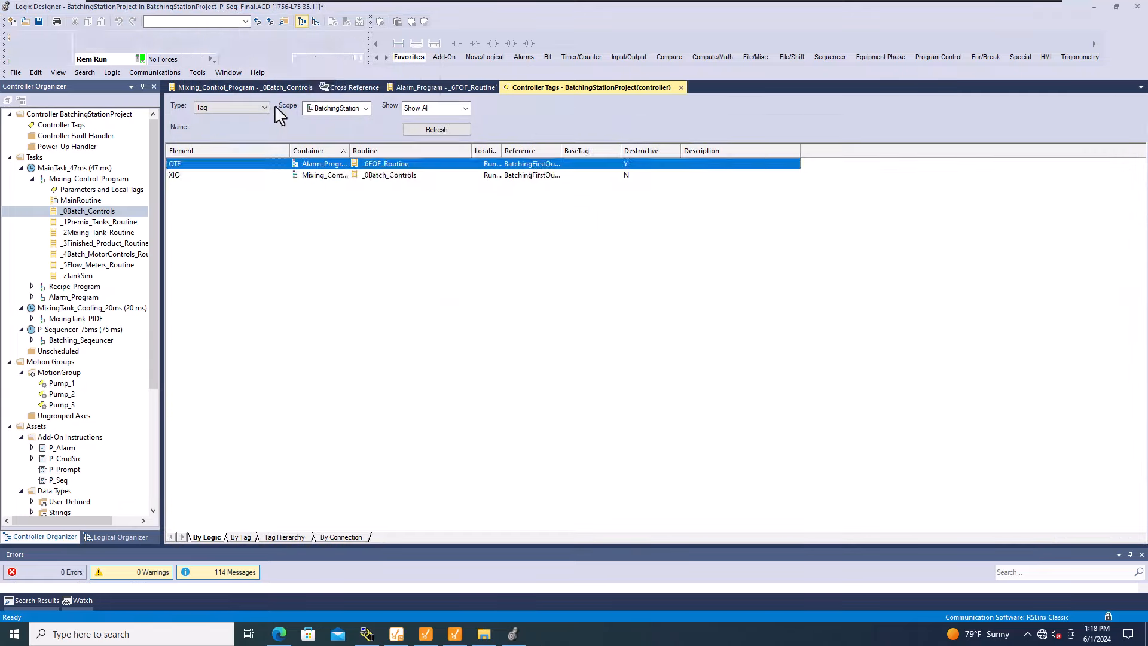
double_click(335, 175)
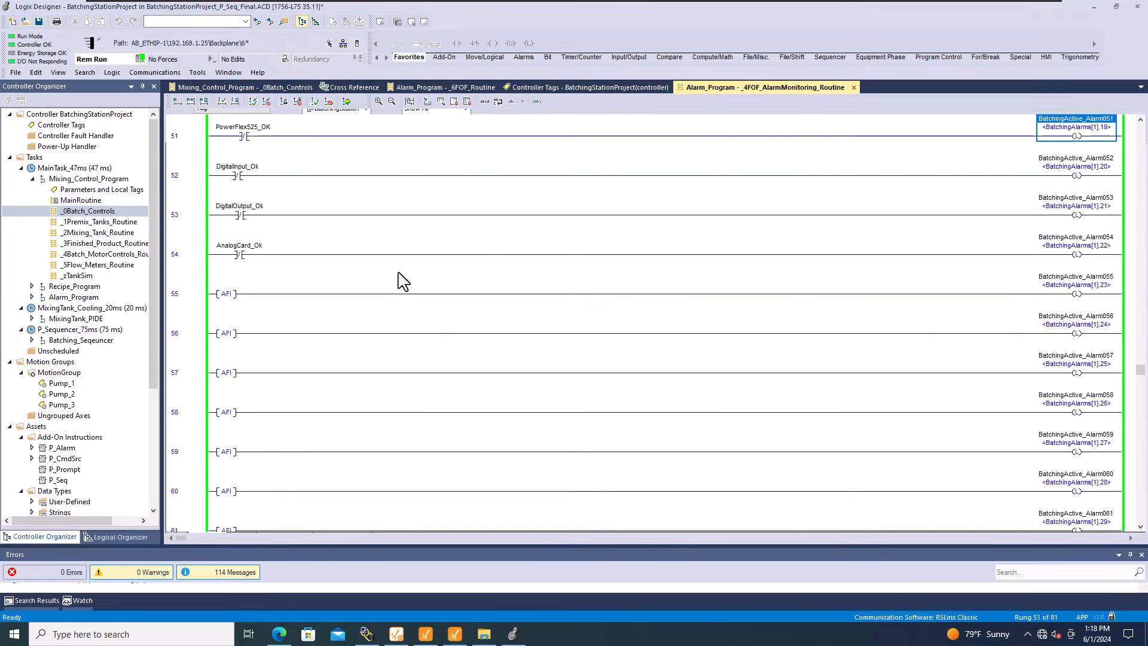
Cross-reference the PowerFlex525_OK contact in rung 51 and go to its coil in _0GeneralSystem_Alarms.
click(239, 133)
scroll(259, 210, up, 3)
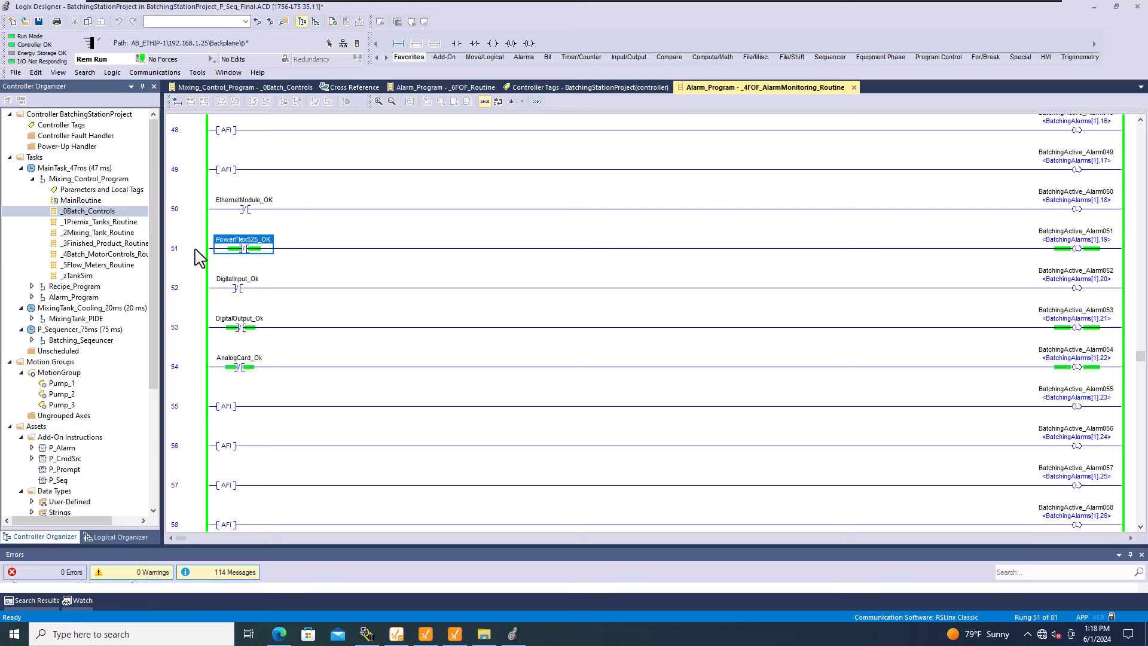
click(245, 248)
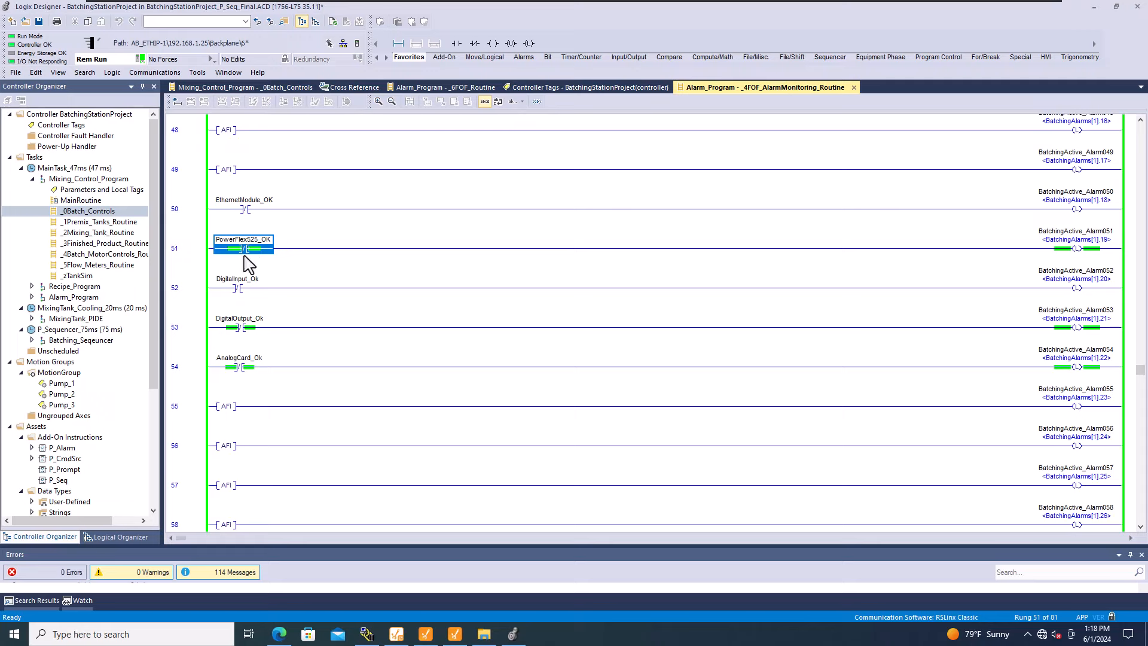
right_click(253, 247)
click(279, 274)
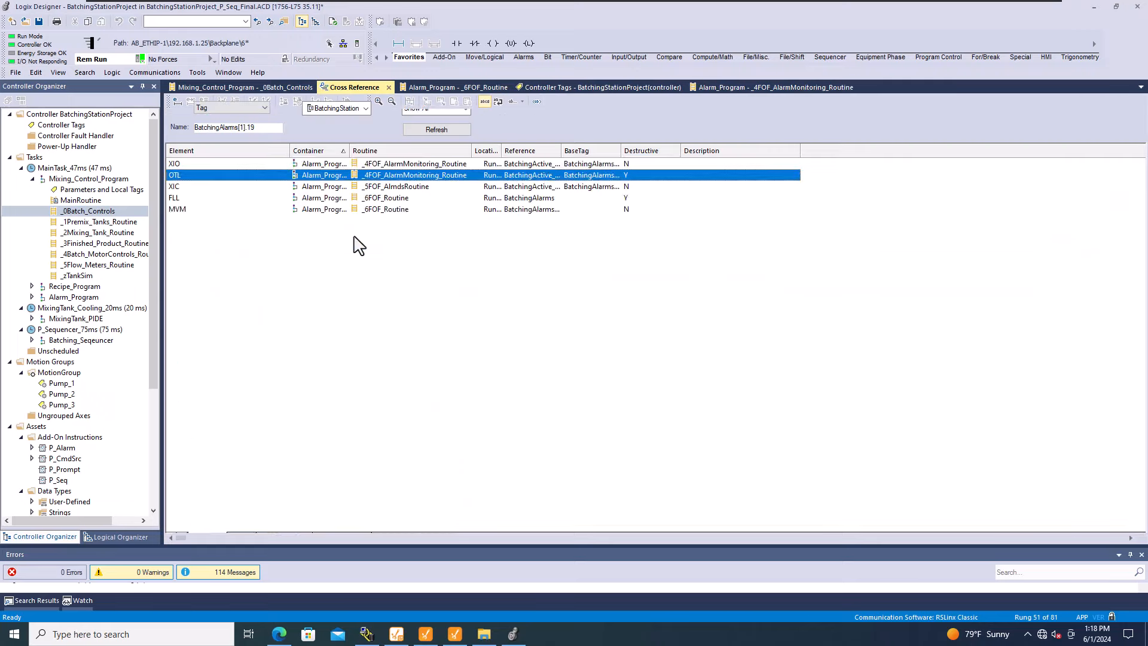
double_click(239, 164)
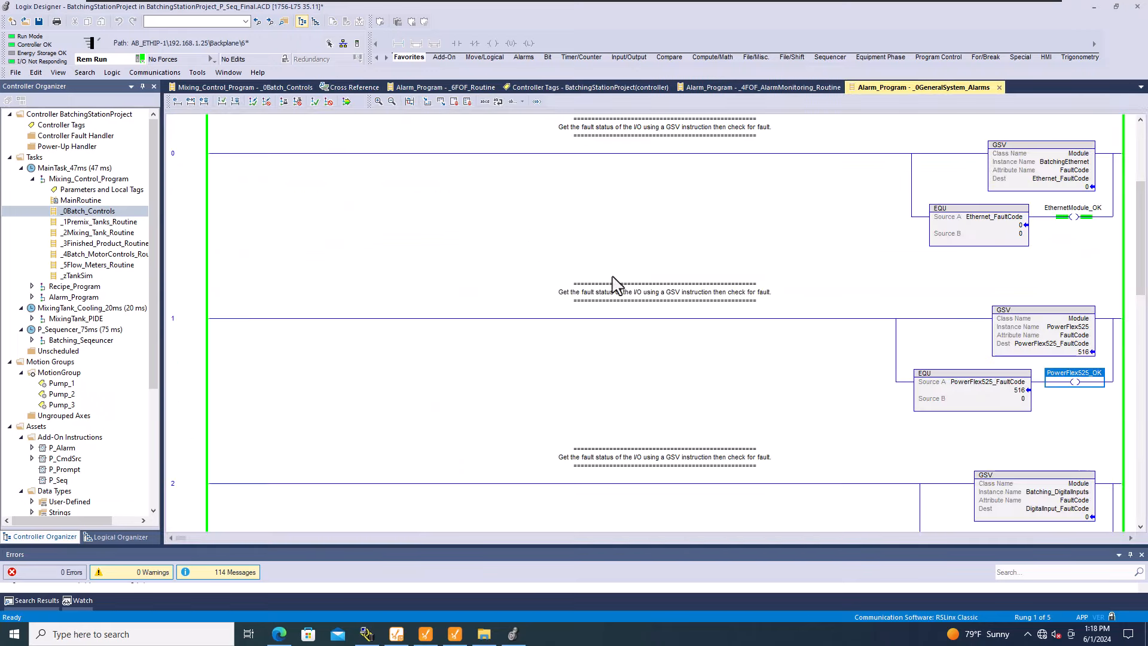
Inspect the PowerFlex525_FaultCode values in the GSV and EQU instructions of rung 1.
click(1051, 351)
click(1013, 390)
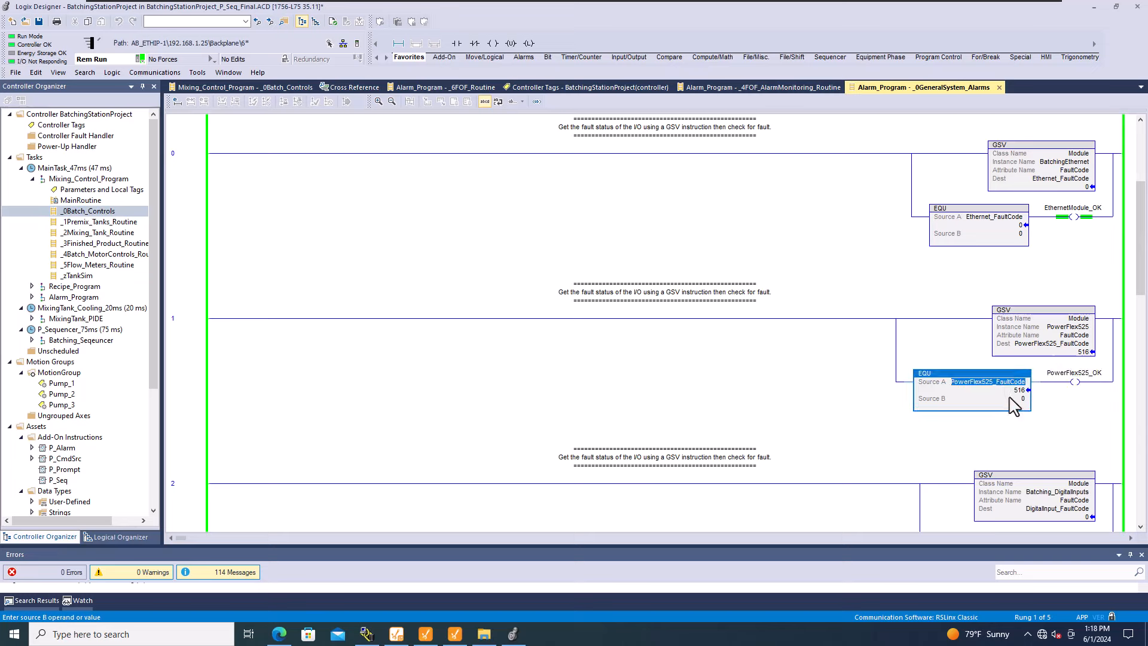
click(1013, 398)
click(1079, 350)
click(835, 362)
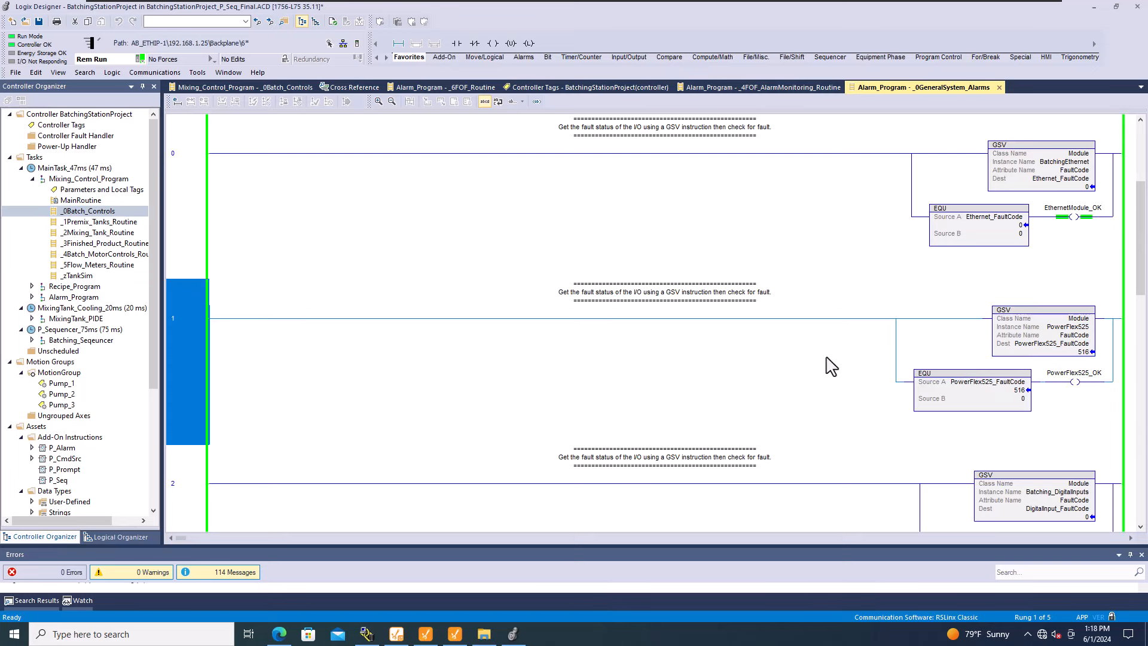
click(1023, 389)
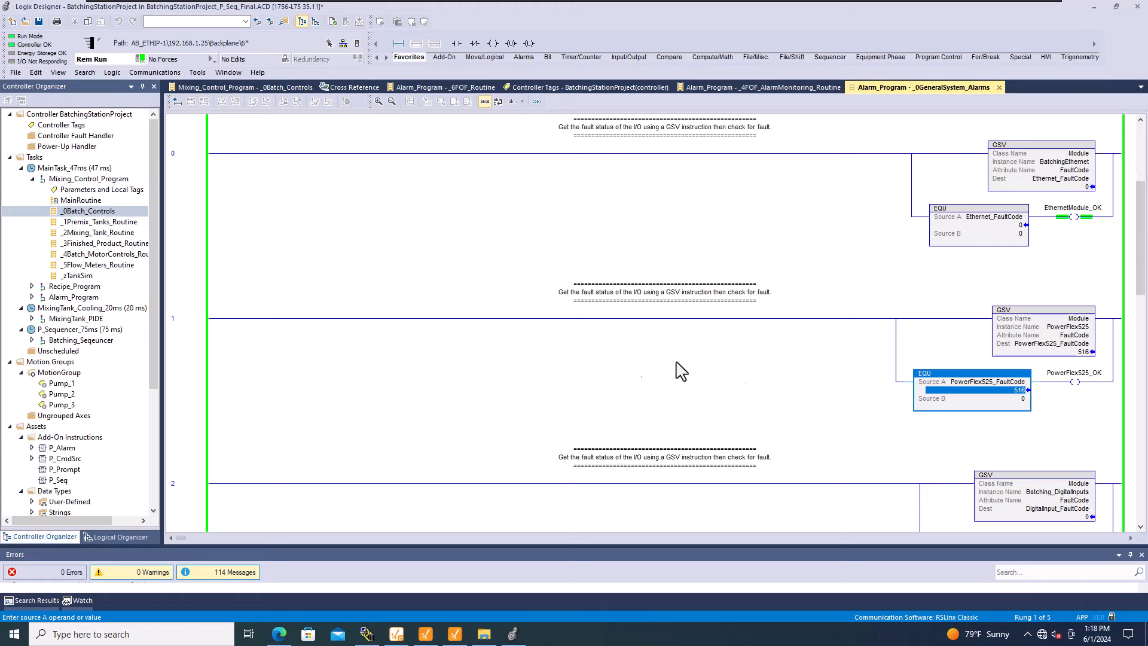
Locate the PowerFlex 525 drive in the I/O configuration, and switch back to Ignition Designer.
click(301, 337)
scroll(131, 369, down, 5)
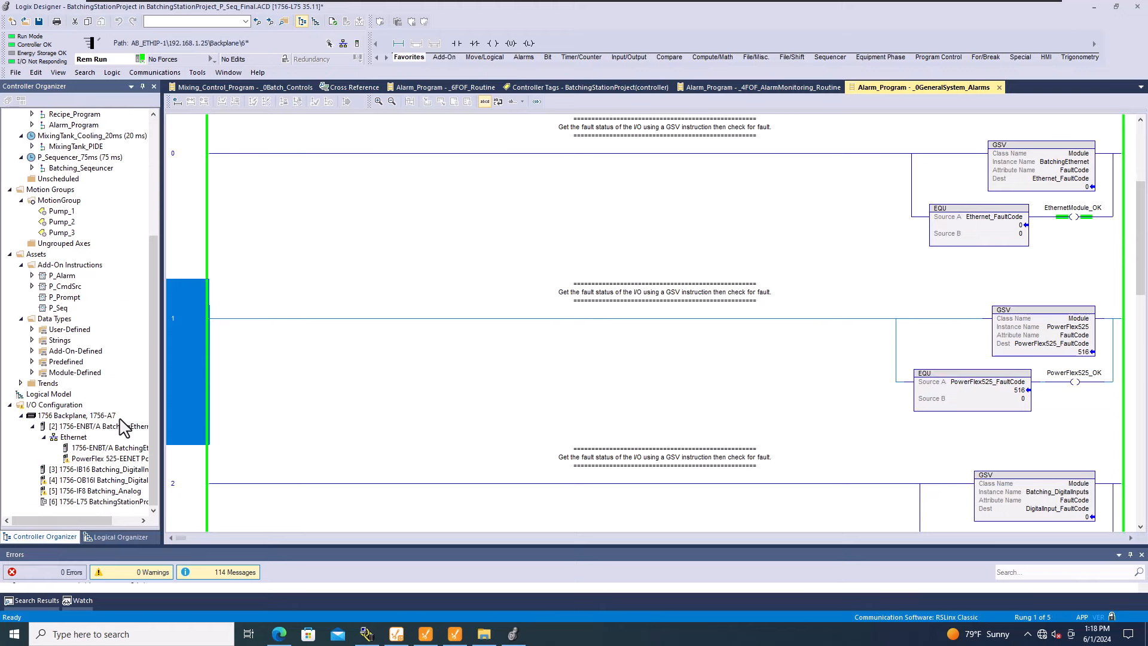
click(112, 457)
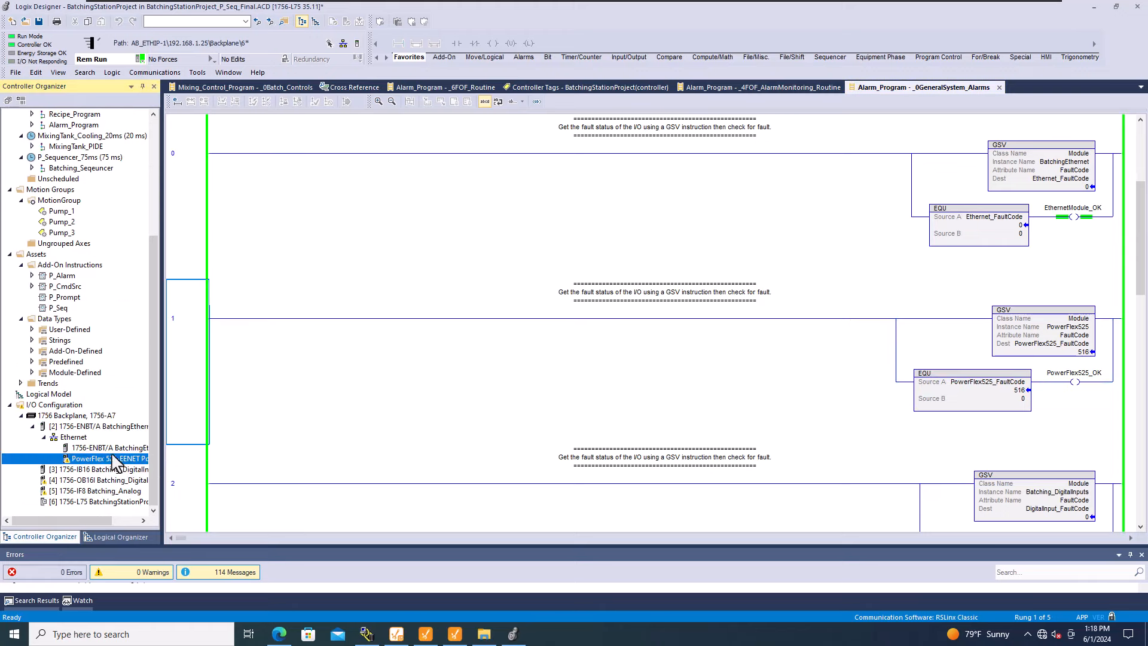
click(361, 345)
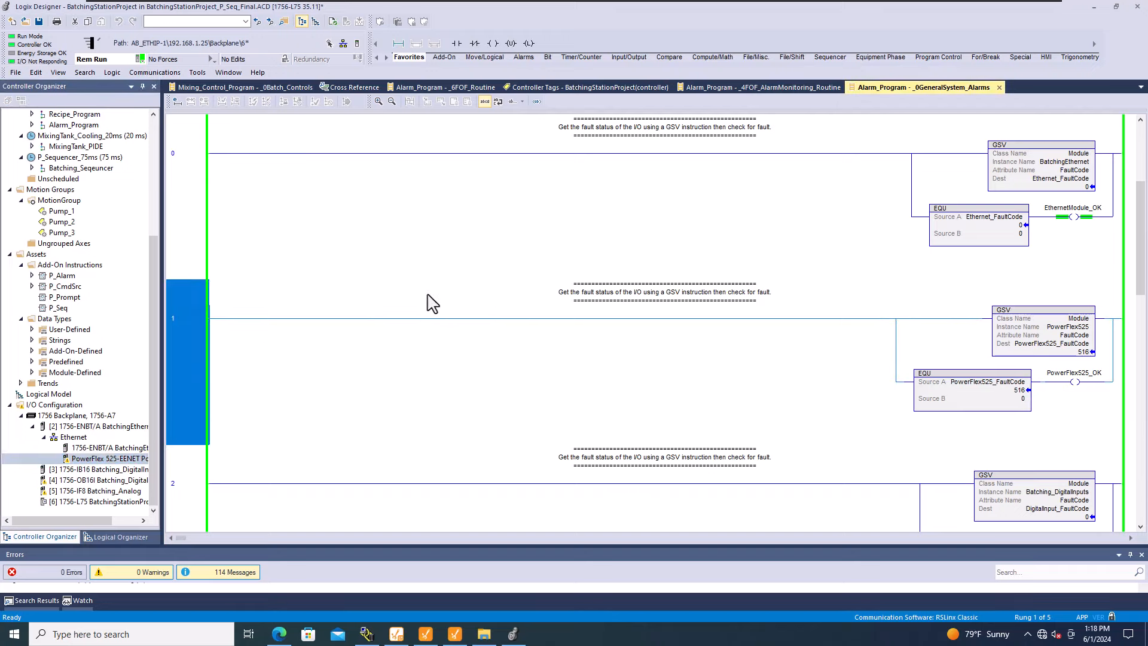
click(454, 634)
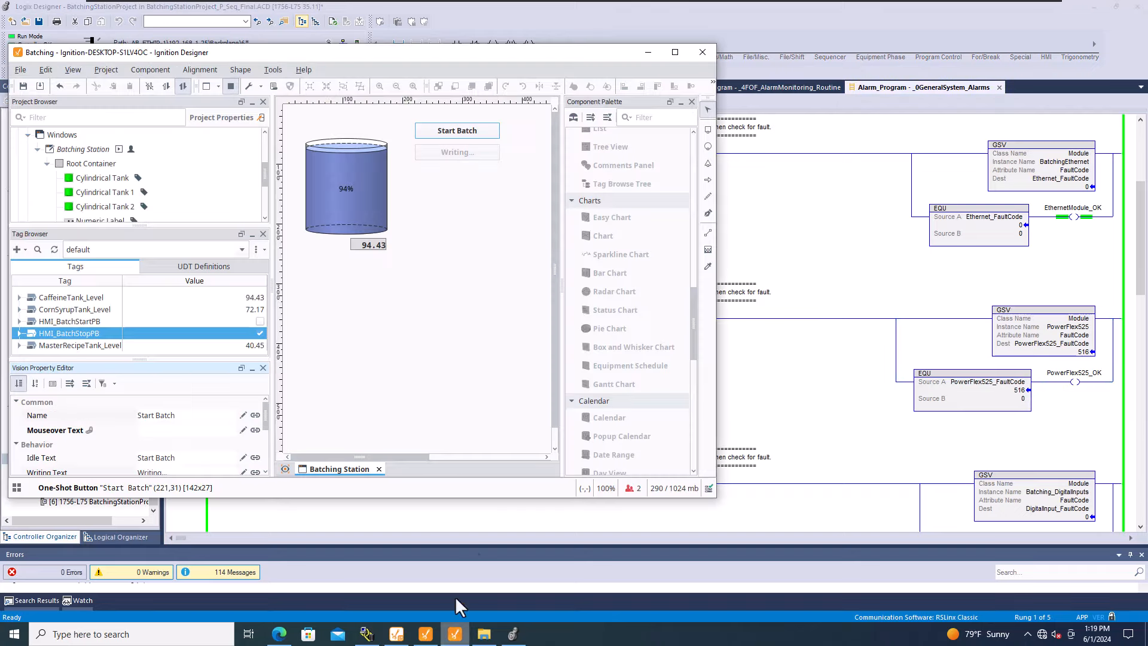
Maximize the Ignition Designer window, turn off preview mode, and select each of the three cylindrical tanks on the Batching Station window.
click(675, 52)
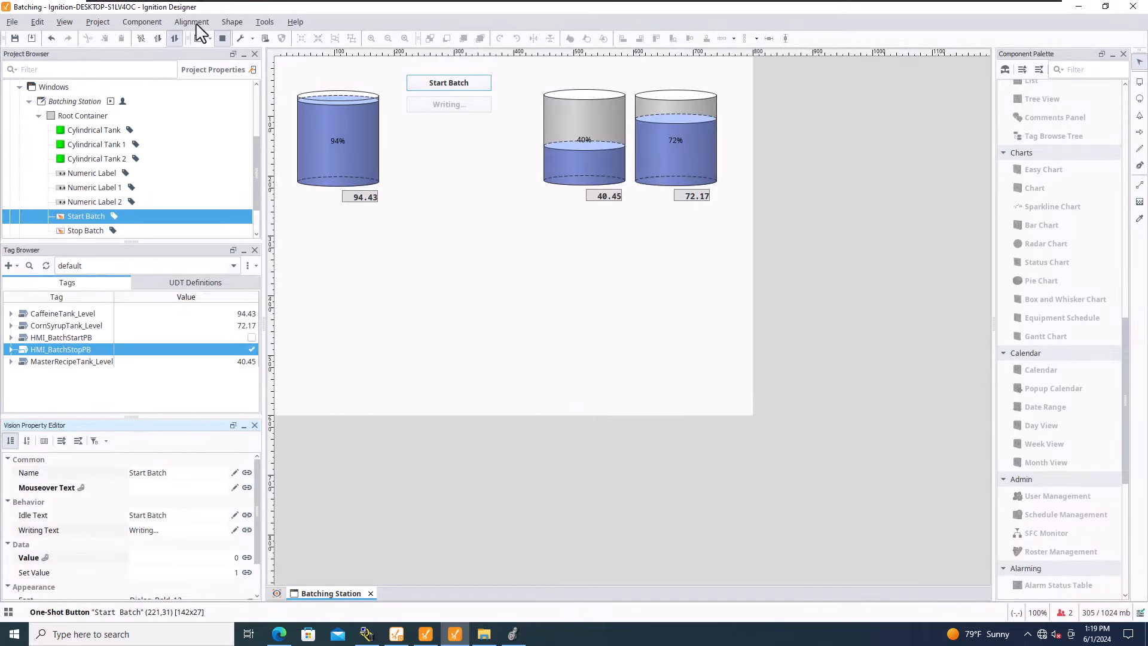
click(222, 38)
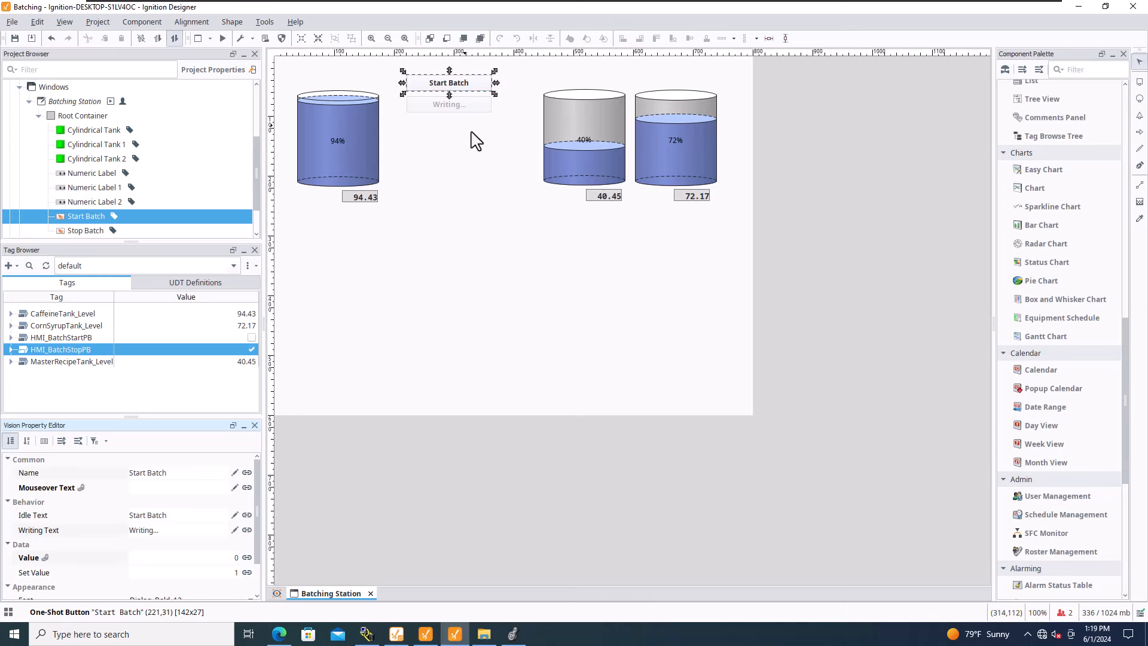
click(469, 177)
click(343, 144)
click(575, 151)
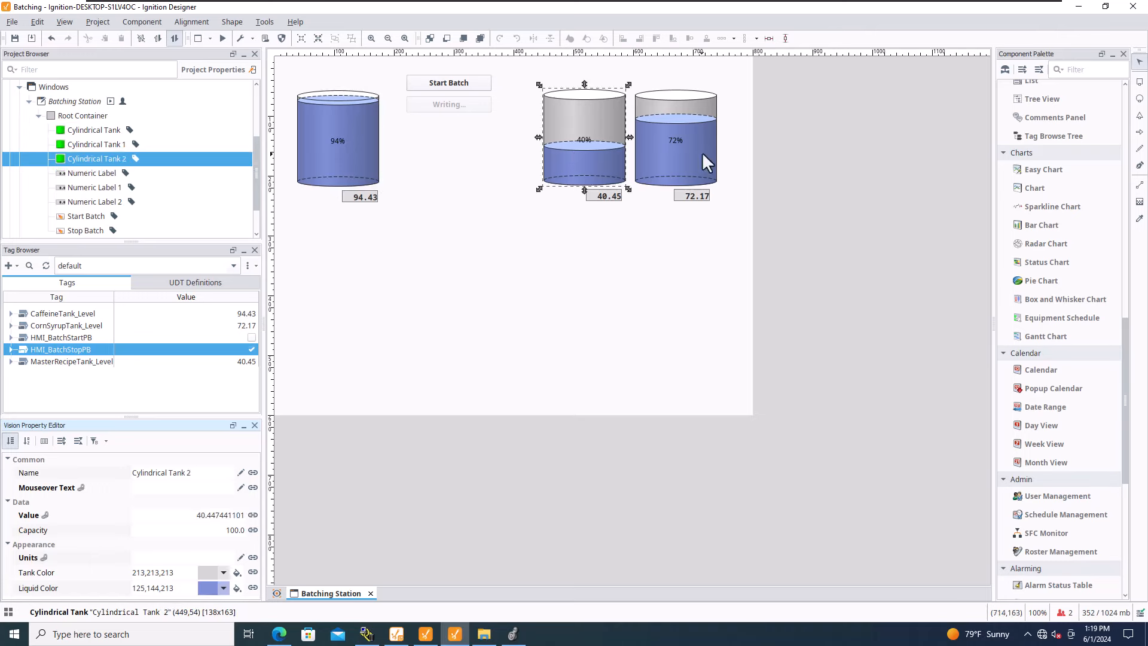
click(702, 152)
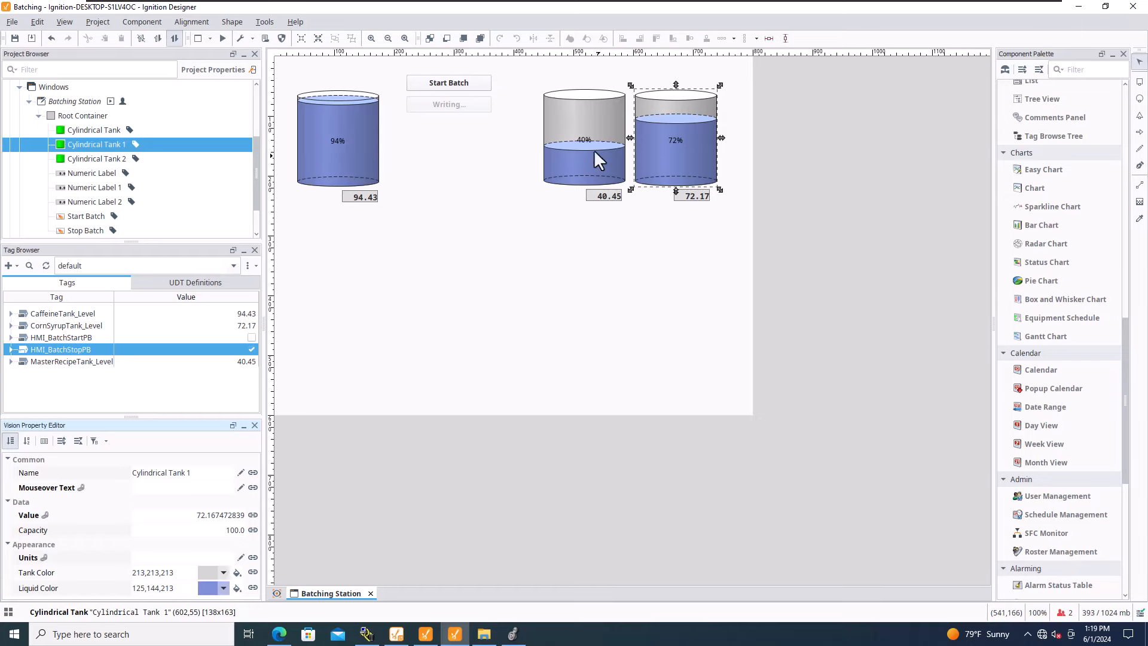
Switch to Logix Designer and open the _zTankSim routine of Mixing_Control_Program.
click(512, 634)
click(262, 327)
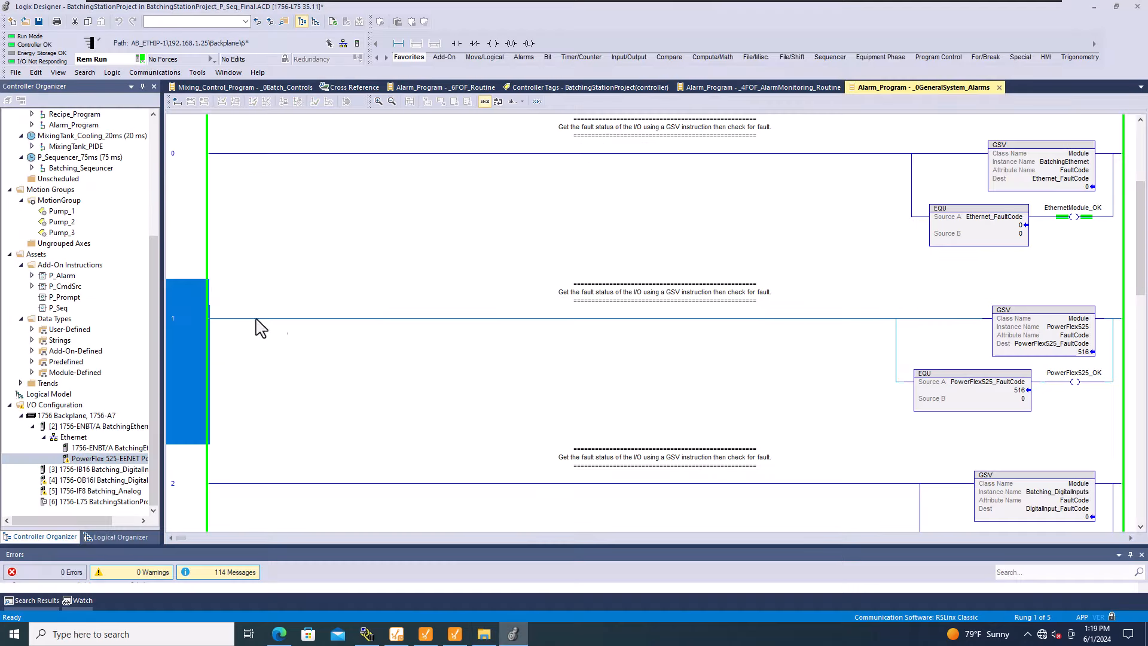
scroll(111, 211, up, 4)
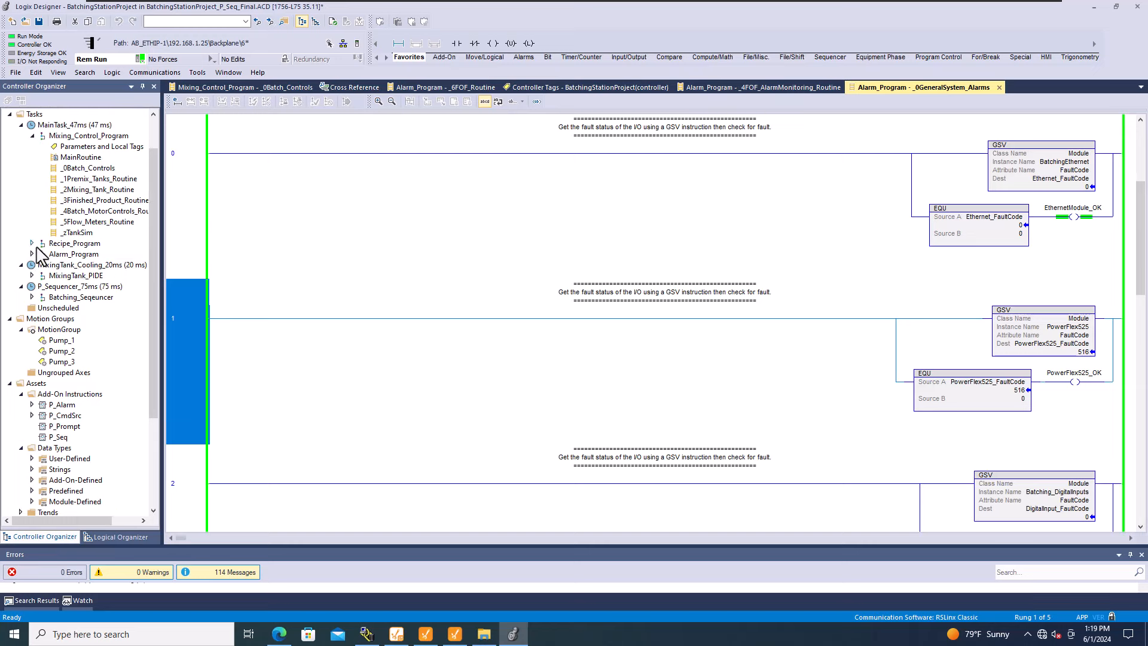
double_click(70, 235)
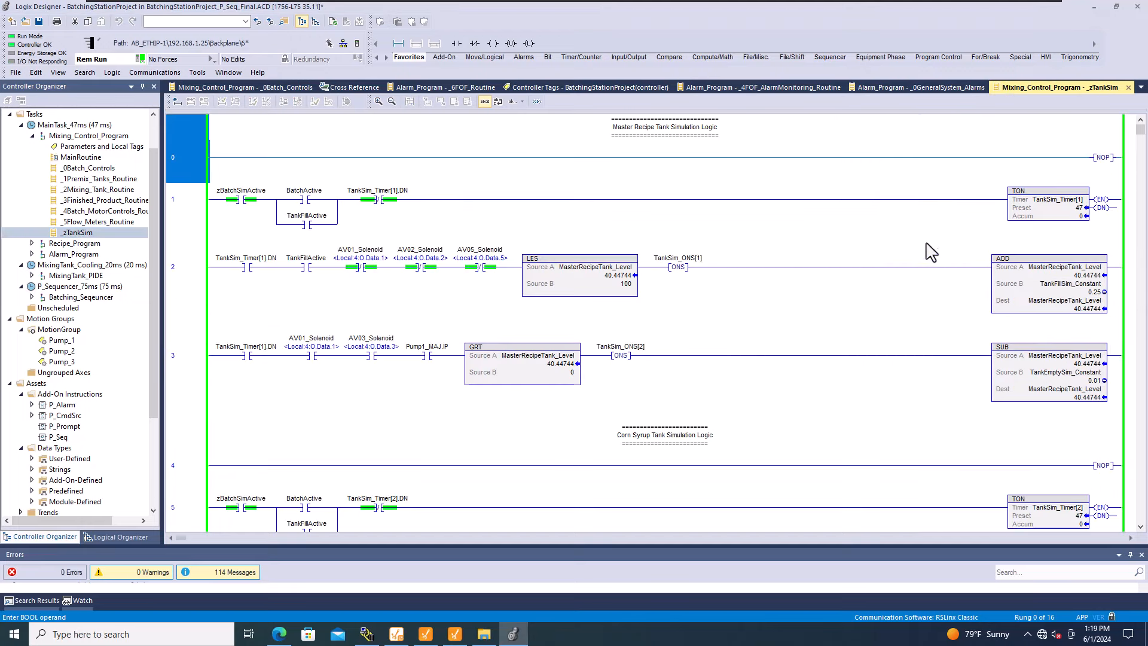
Set MasterRecipeTank_Level to 35 in the rung 2 ADD instruction and check the tank in Ignition Designer.
double_click(1085, 310)
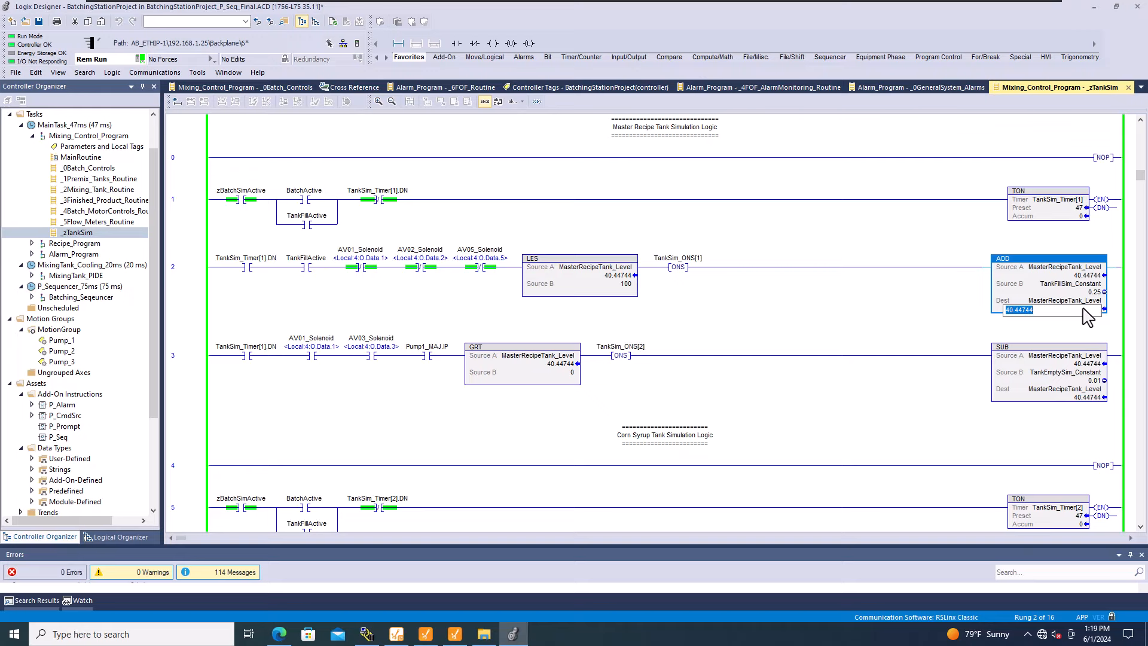
click(455, 634)
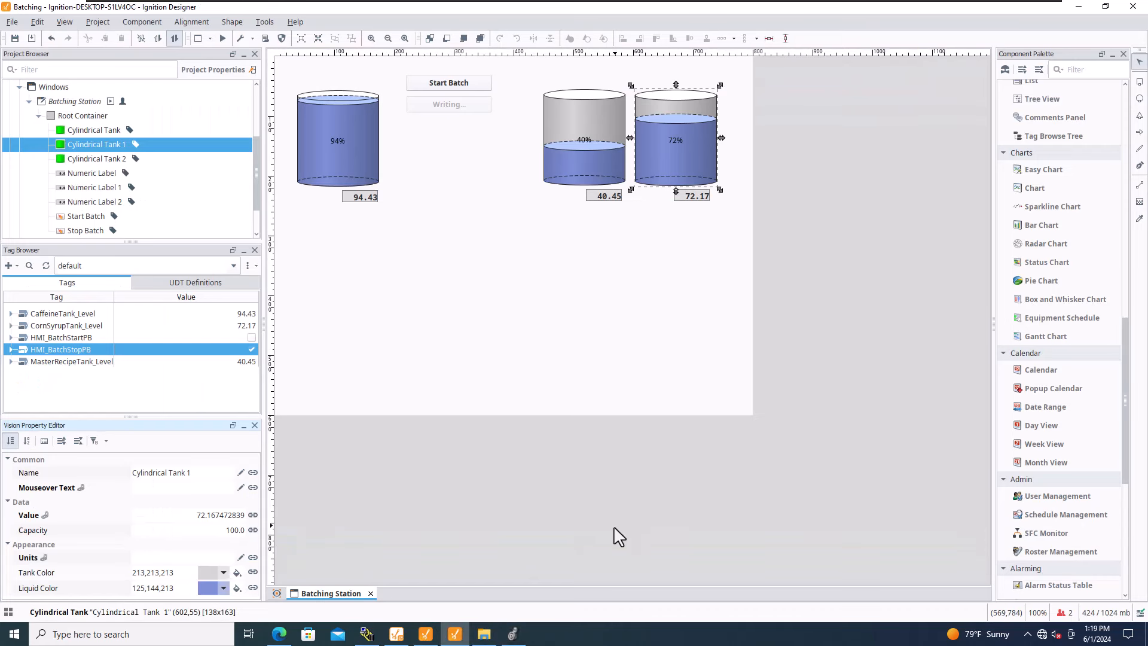
click(513, 634)
double_click(1090, 310)
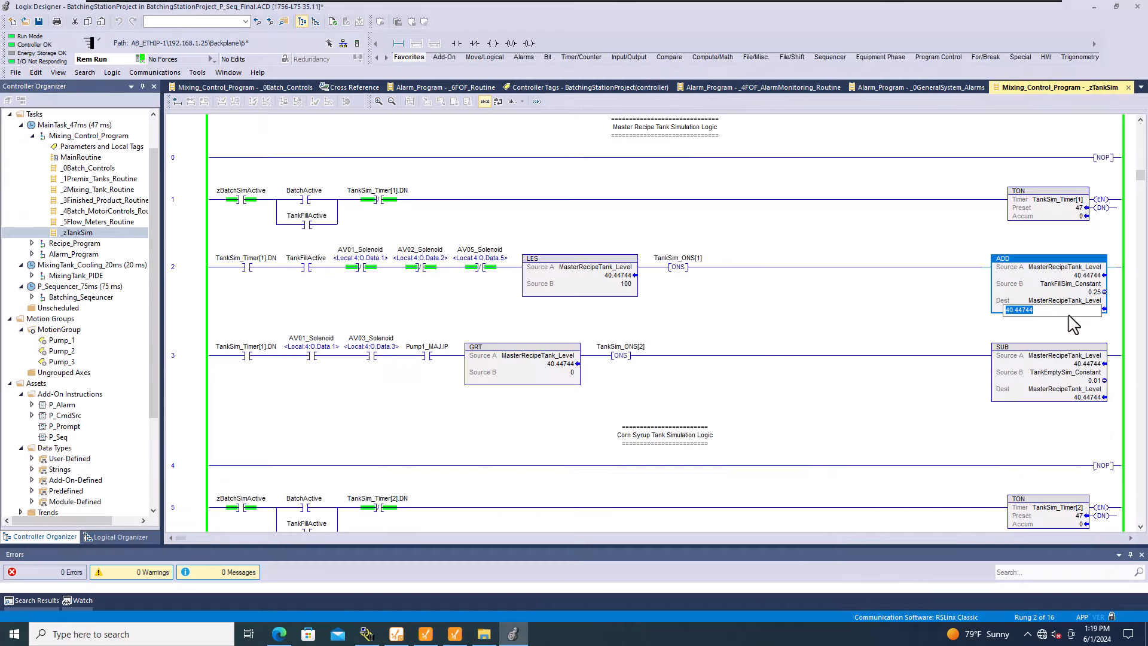
text(35)
key(Return)
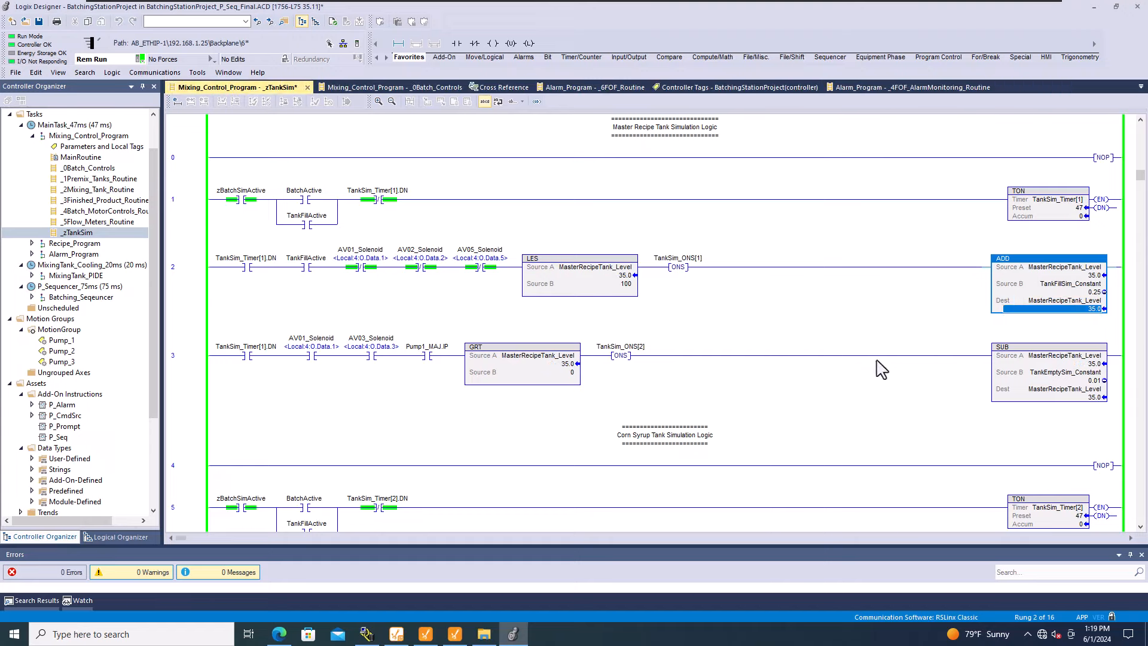
click(454, 634)
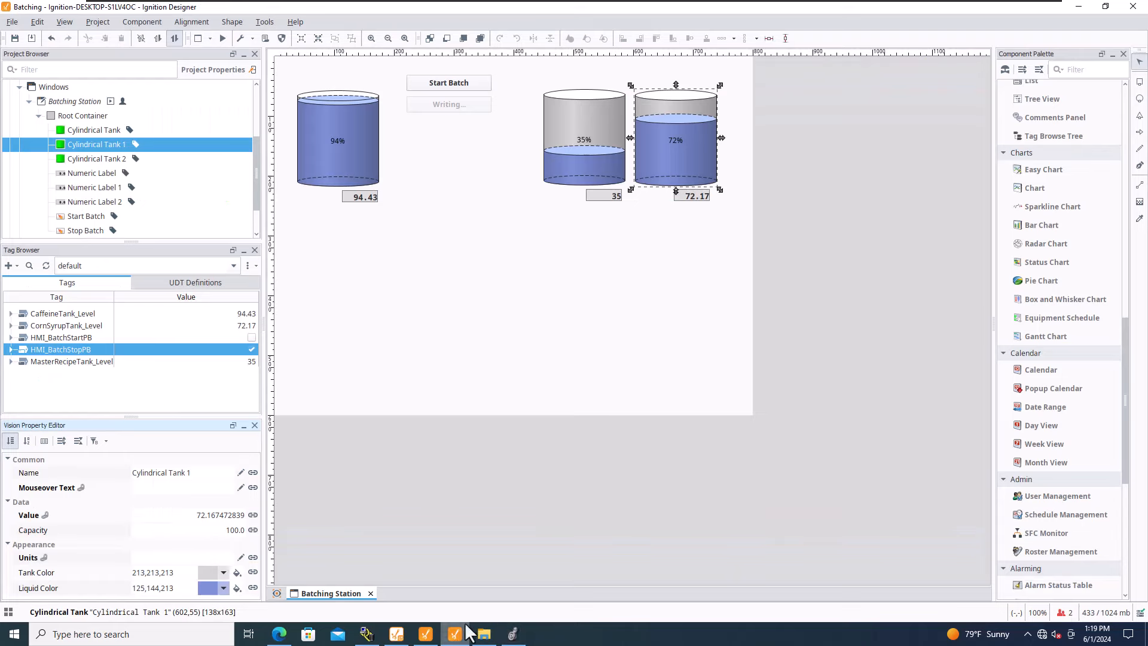
Toggle the TankFillActive bit in rung 1 of _zTankSim and check the tank levels in Ignition Designer.
click(513, 634)
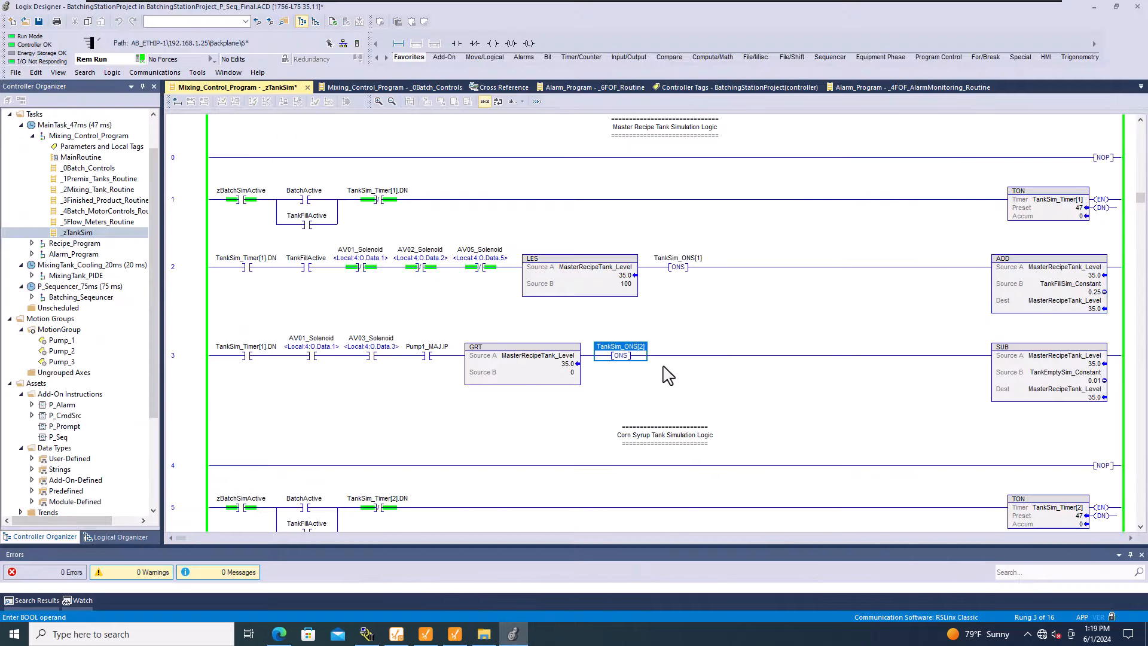
click(361, 264)
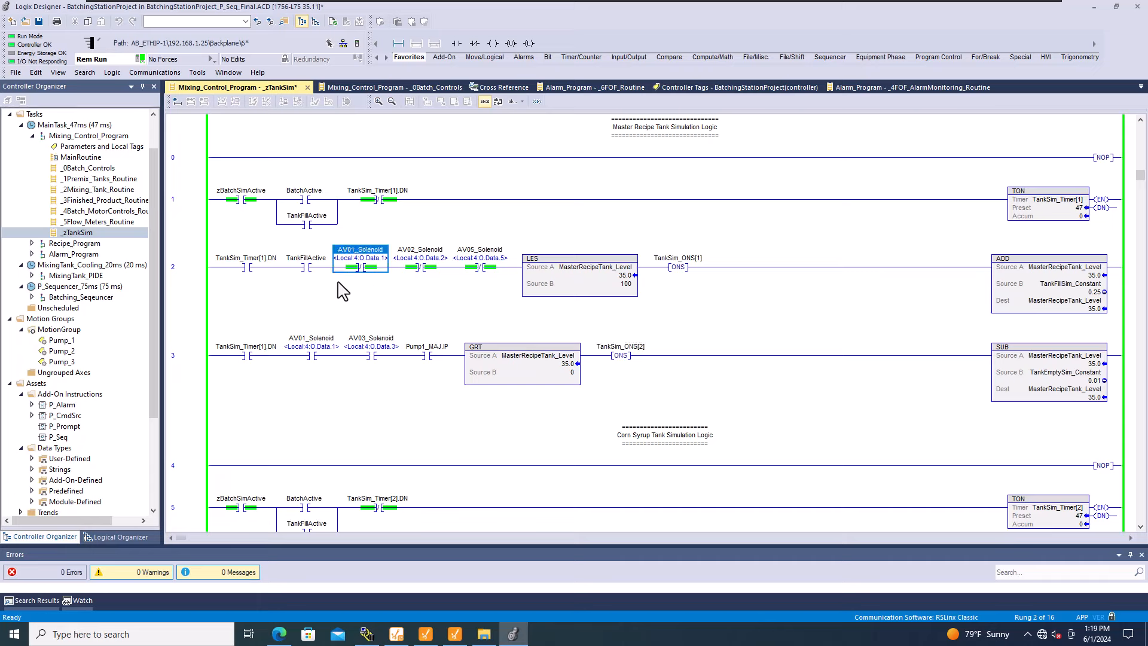
right_click(311, 234)
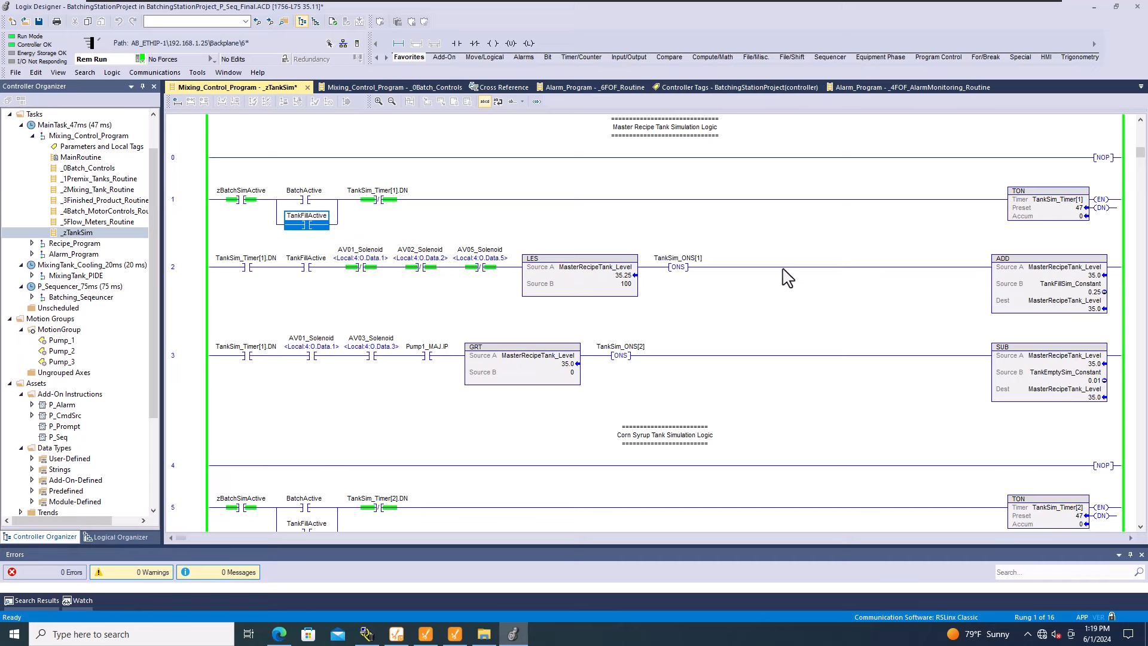
click(348, 353)
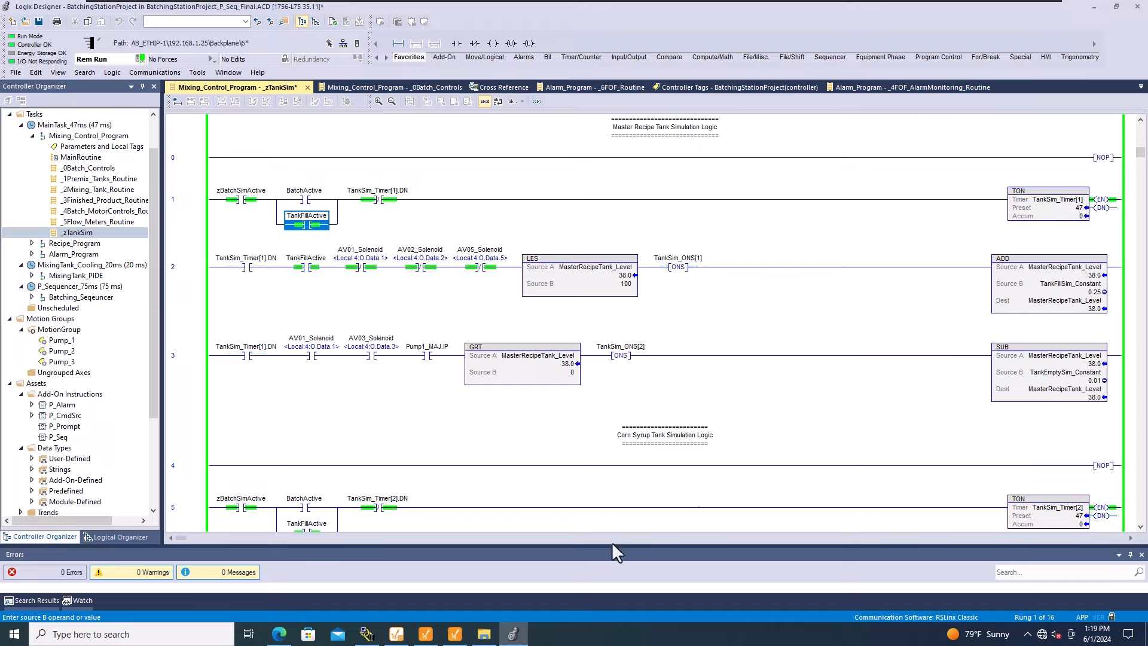
click(467, 637)
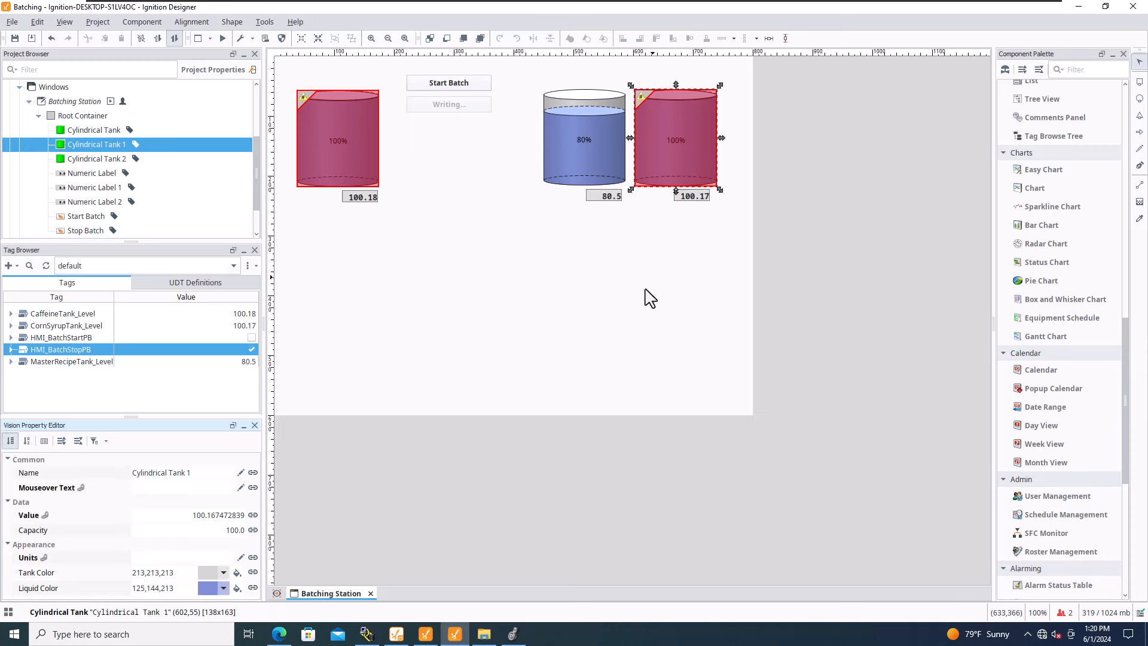
Return to Logix Designer and examine the corn syrup tank fill logic and its LES limit in rung 6.
click(513, 635)
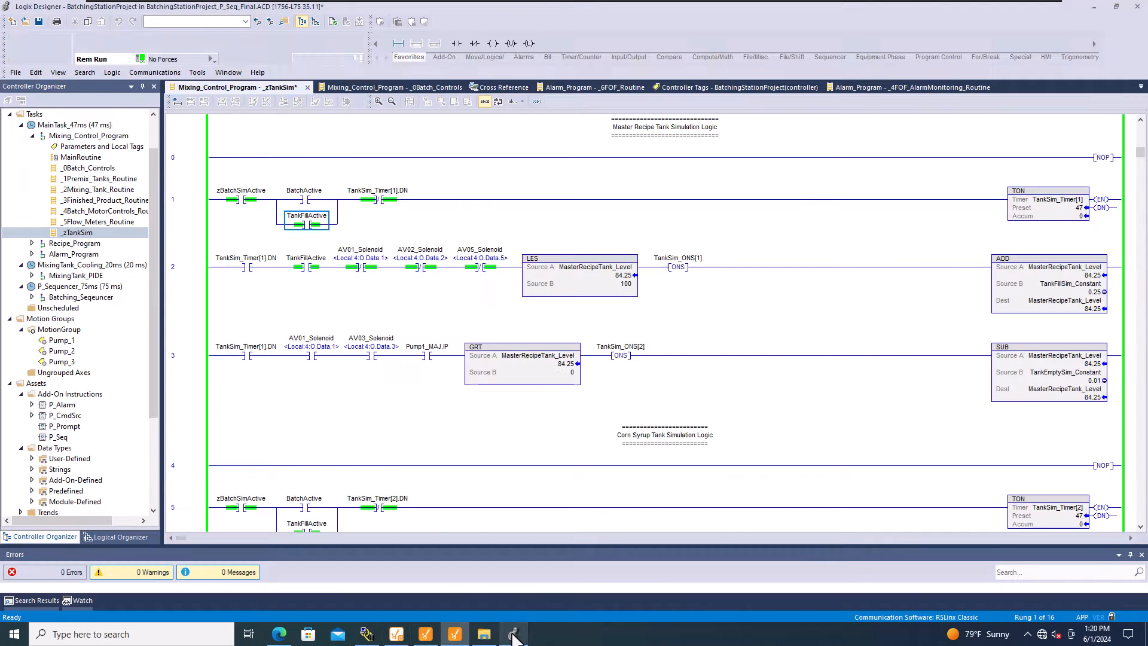
scroll(1017, 286, down, 5)
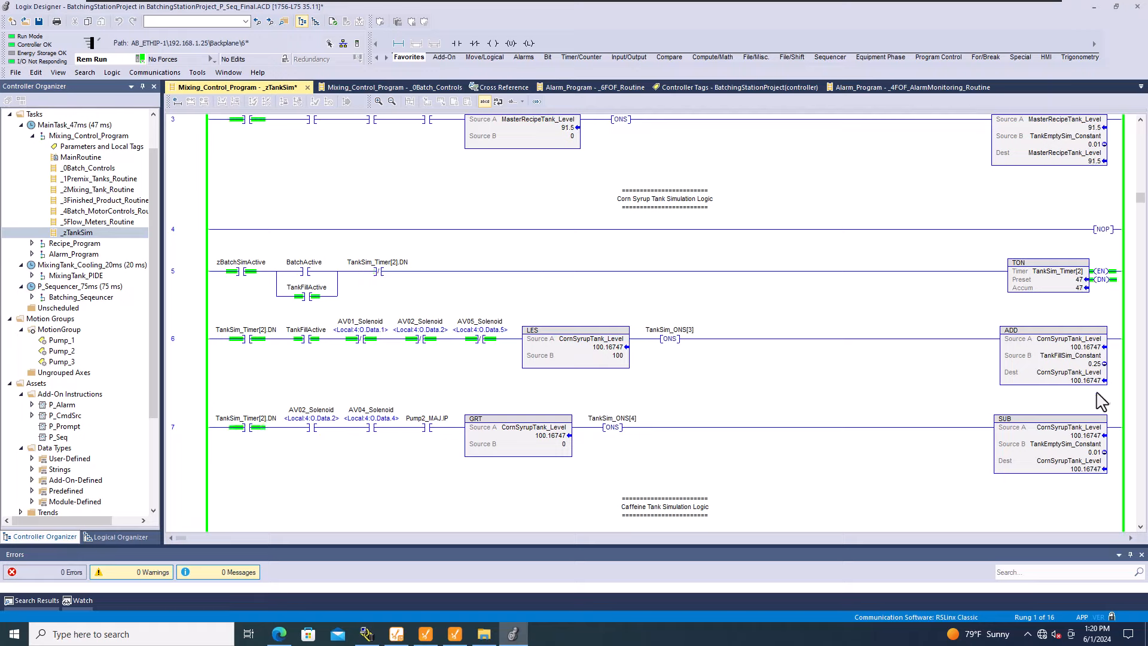
scroll(927, 366, up, 6)
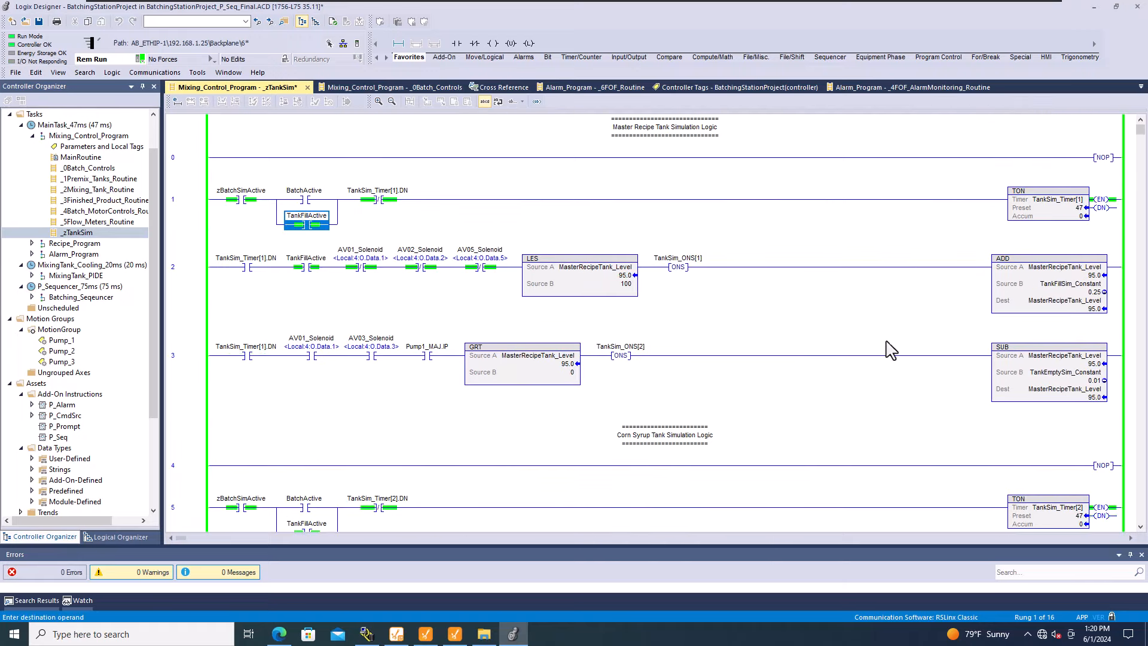
scroll(783, 491, down, 2)
scroll(780, 485, down, 4)
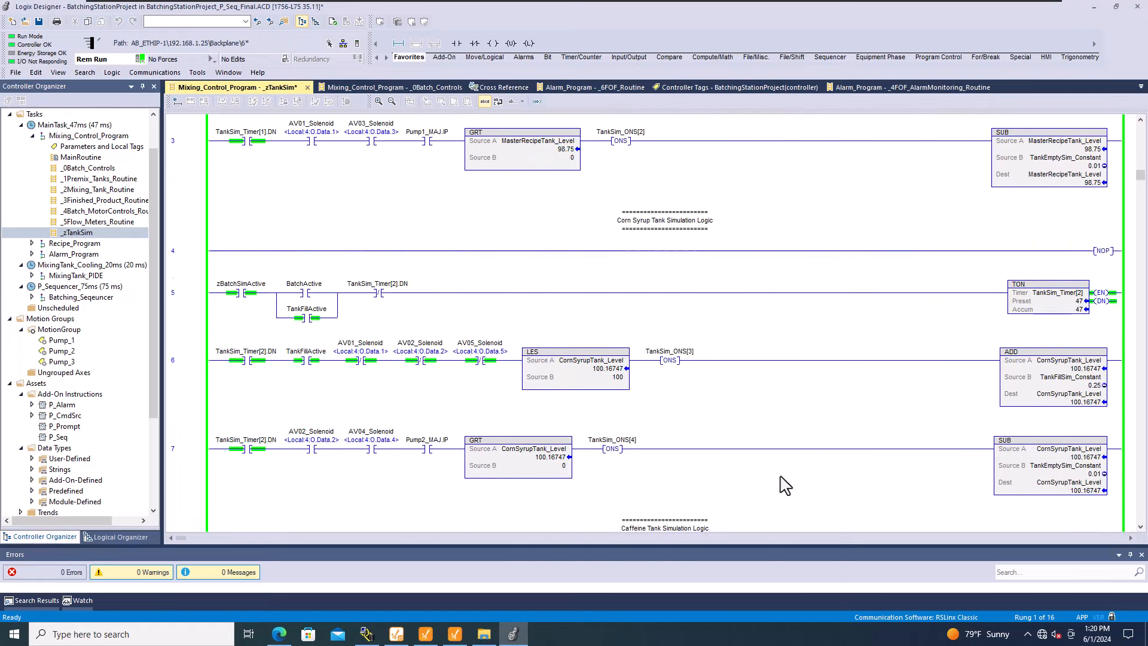
click(620, 378)
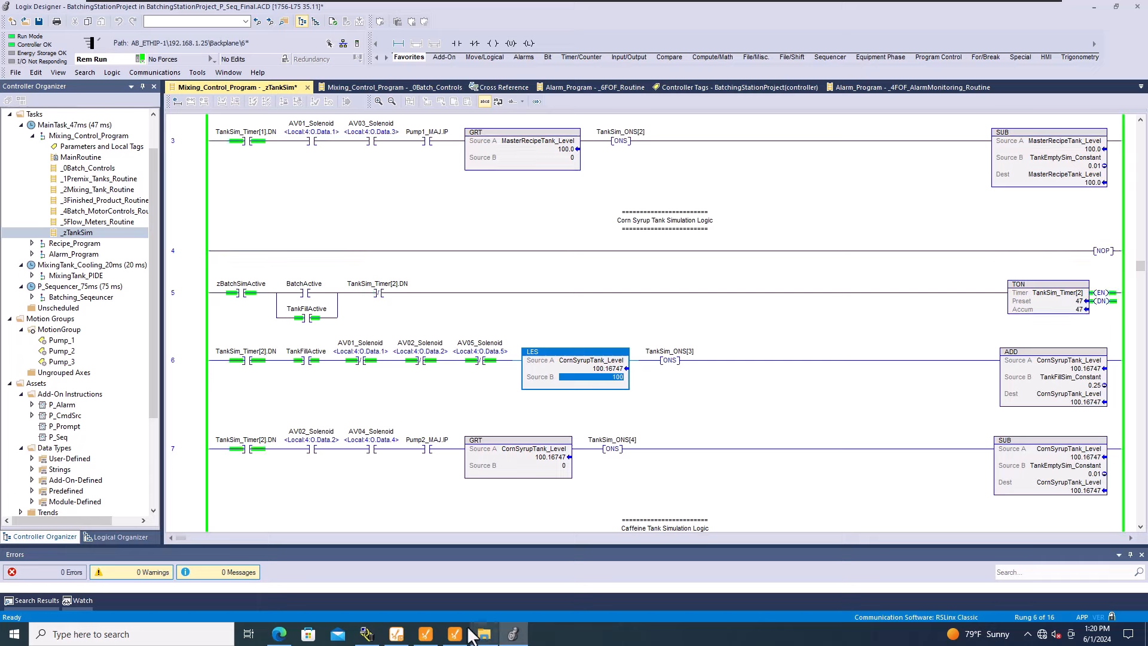
Create an online edit of rung 6 and set Source B of the CornSyrupTank_Level LES to 99.
click(169, 389)
key(ctrl+c)
key(ctrl+v)
click(604, 382)
click(604, 382)
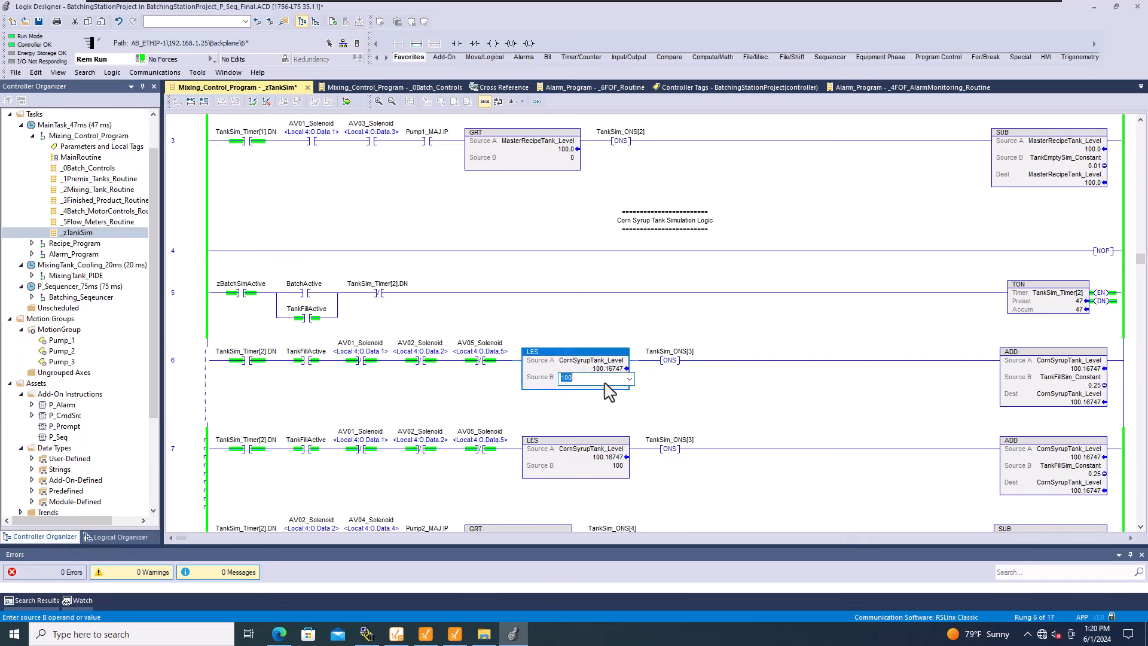
text(99)
key(Return)
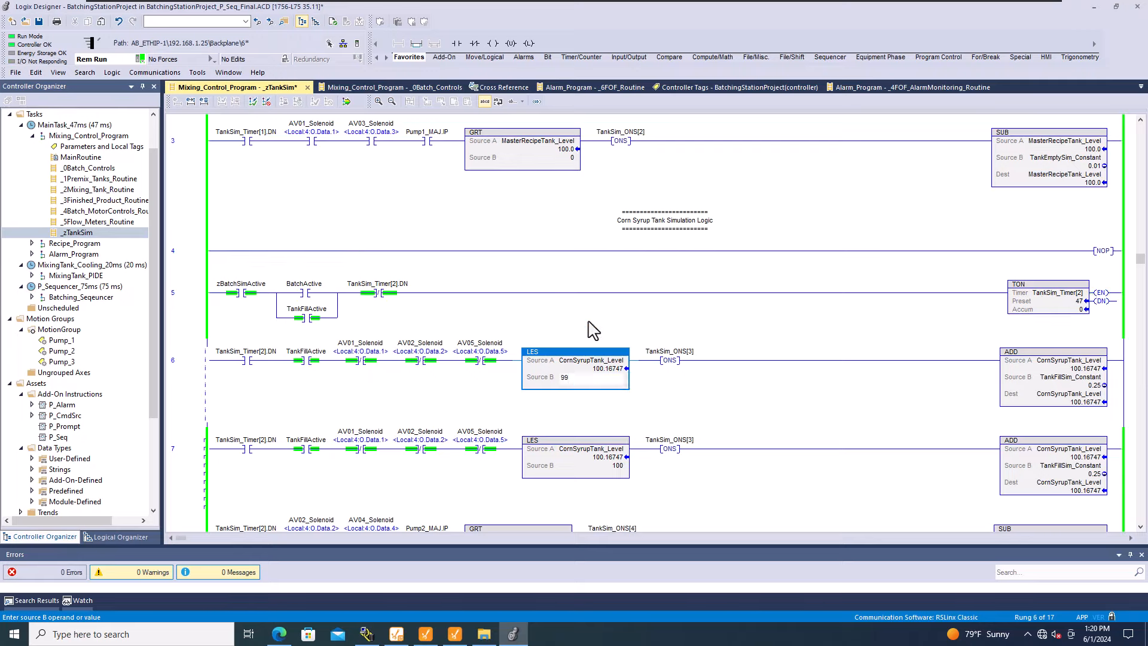
click(592, 330)
Create an online edit of rung 2 and set Source B of the MasterRecipeTank_Level LES to 99.
scroll(594, 436, down, 3)
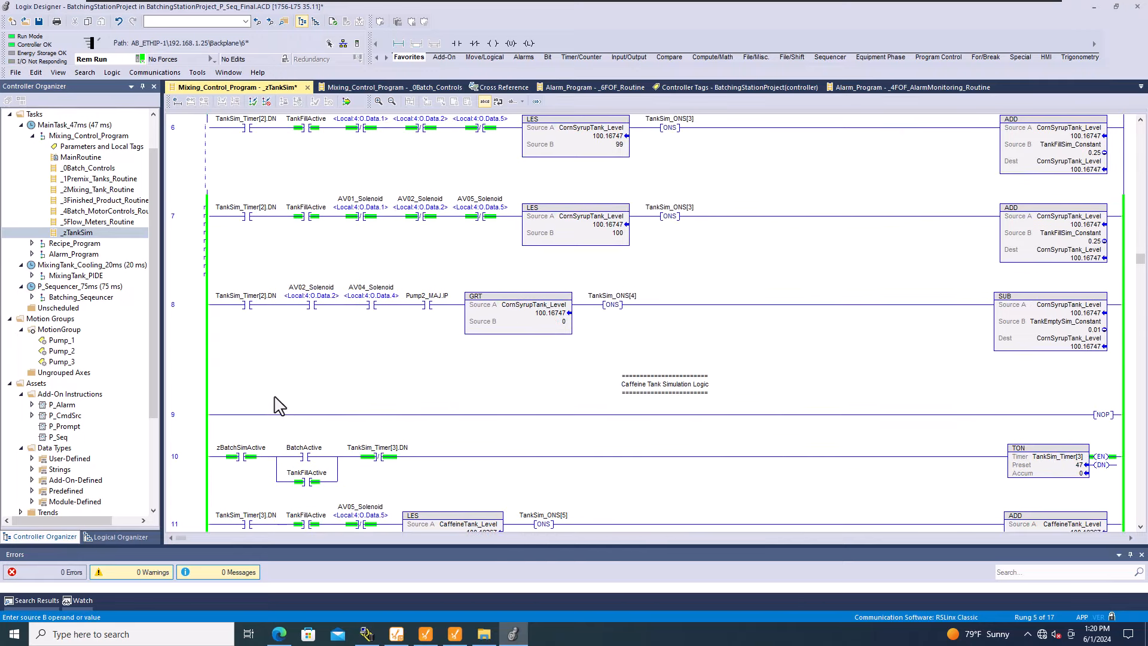
scroll(270, 293, up, 6)
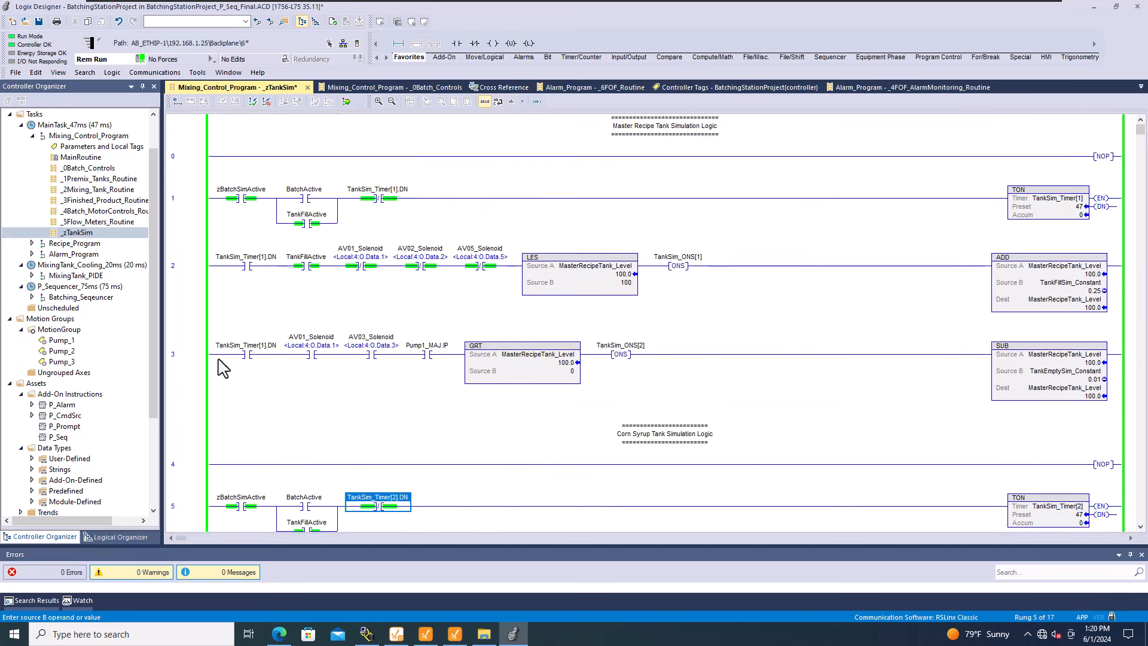
click(199, 287)
key(ctrl+c)
key(ctrl+v)
double_click(625, 283)
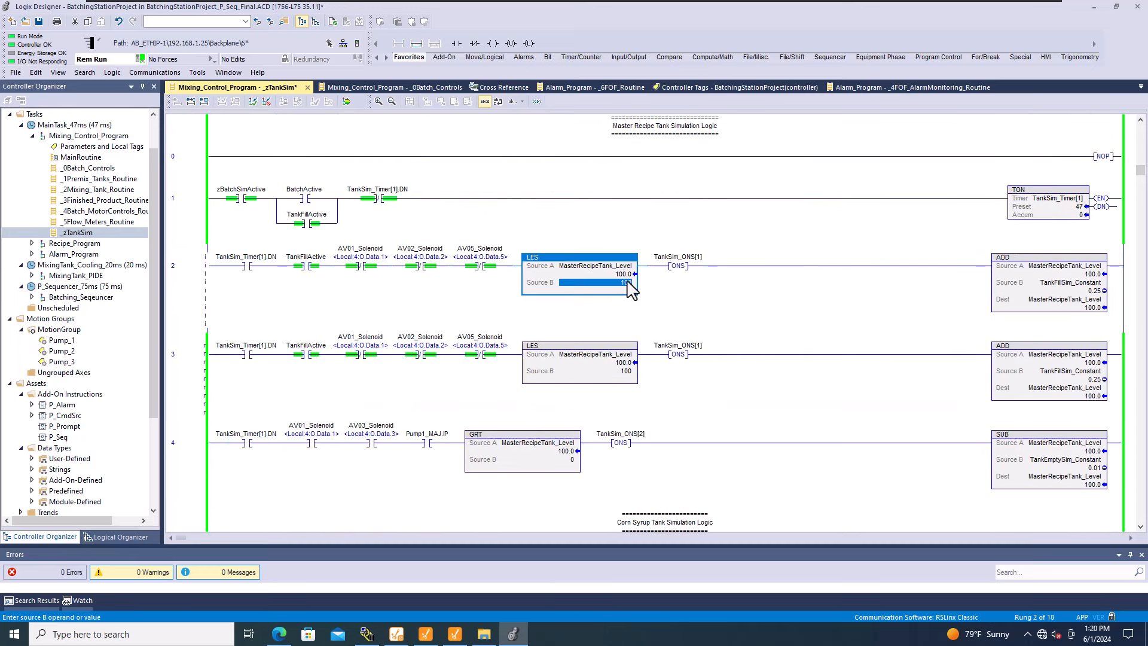
text(99)
key(Return)
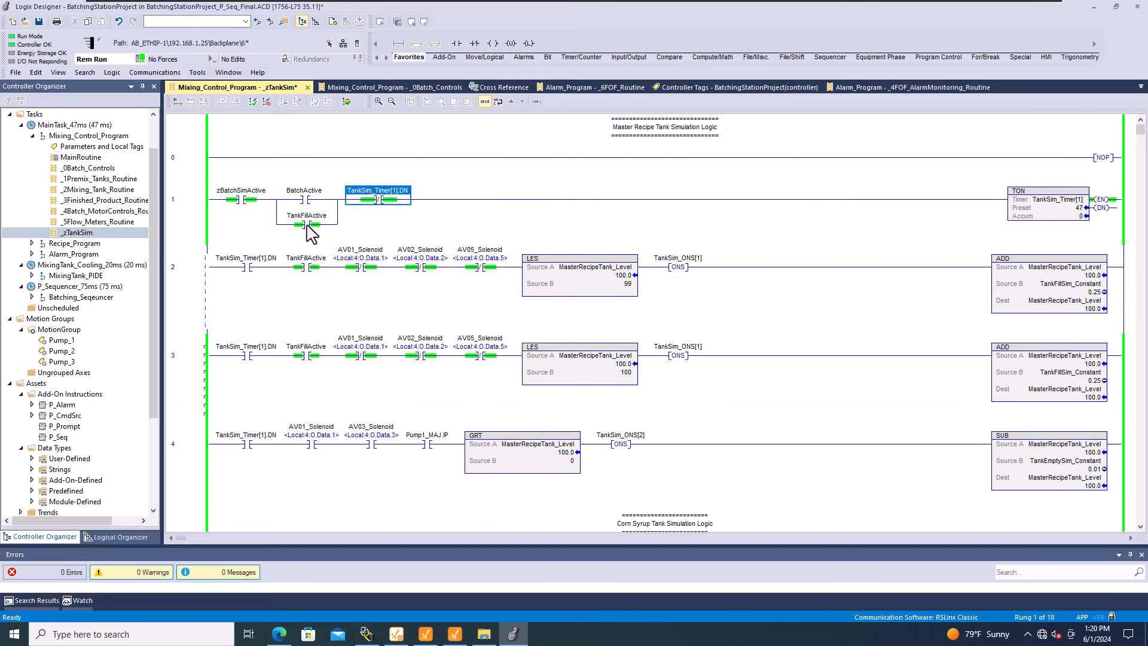
Create an online edit of rung 12 and set Source B of the CaffeineTank_Level LES to 99.
scroll(302, 272, down, 2)
scroll(299, 281, down, 9)
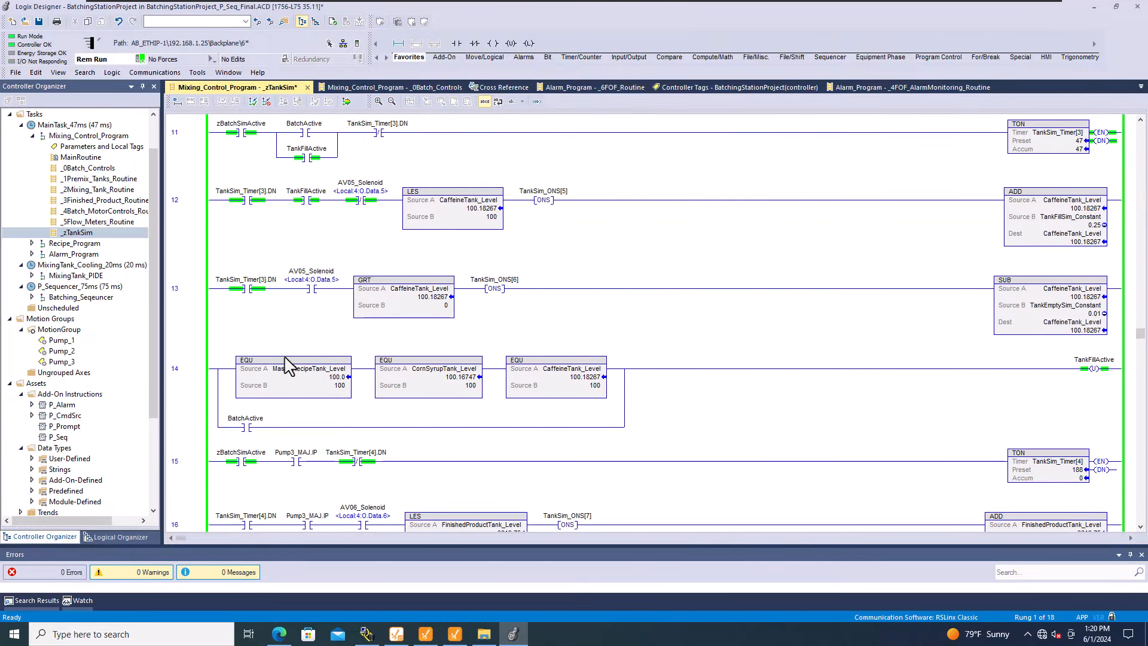
click(190, 224)
key(ctrl+c)
key(ctrl+v)
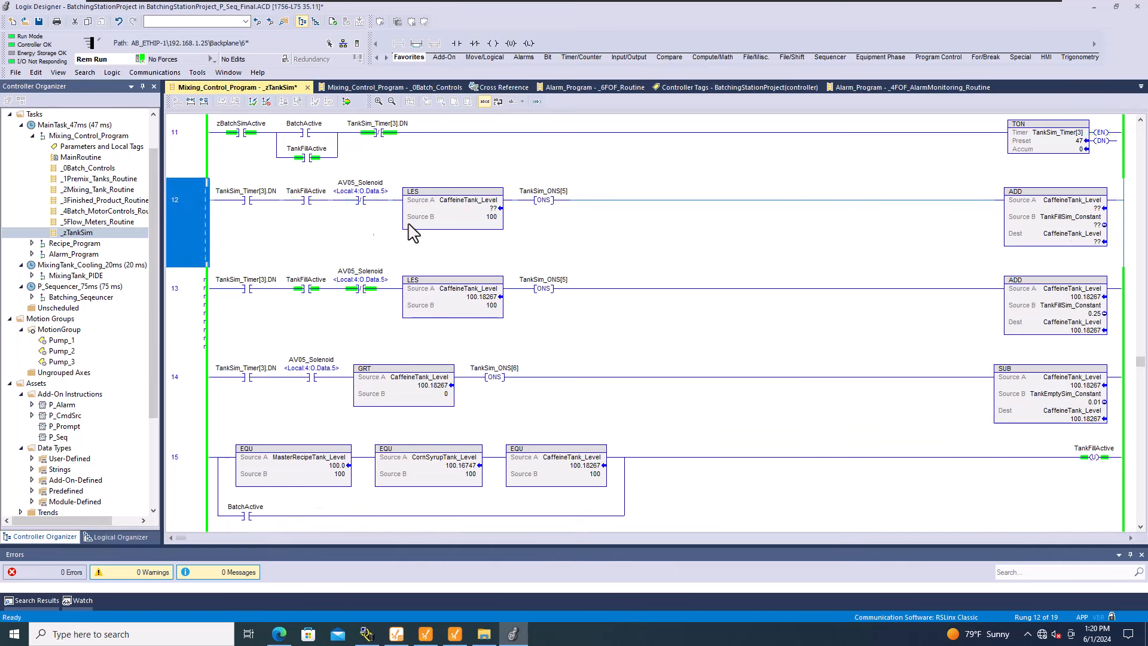
double_click(492, 217)
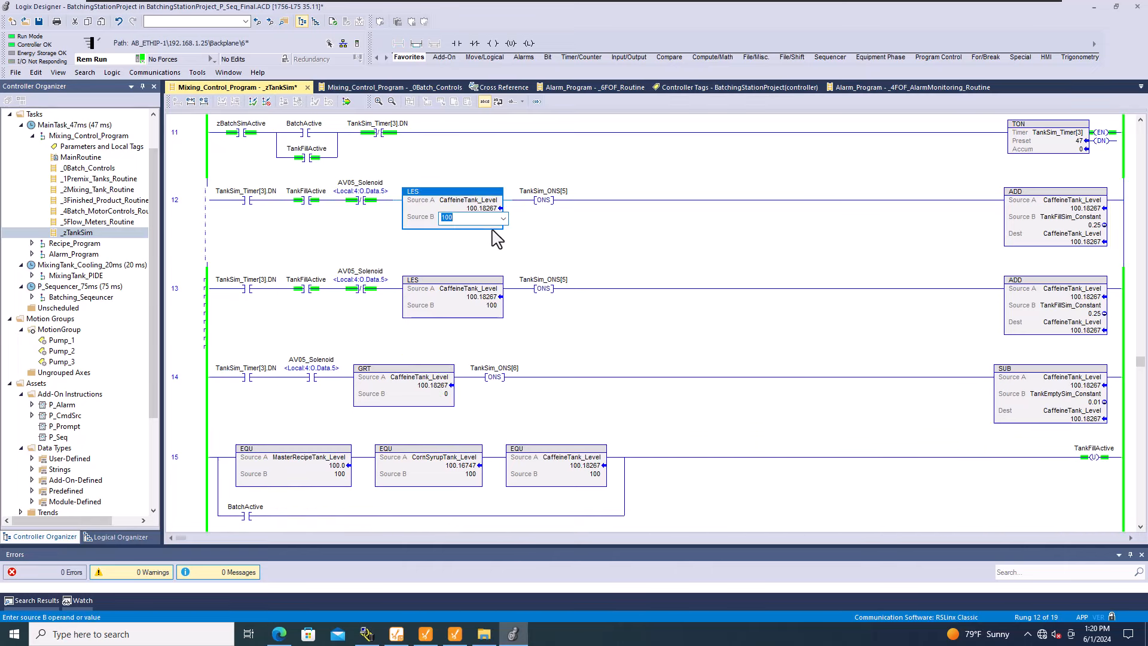
text(99)
key(Return)
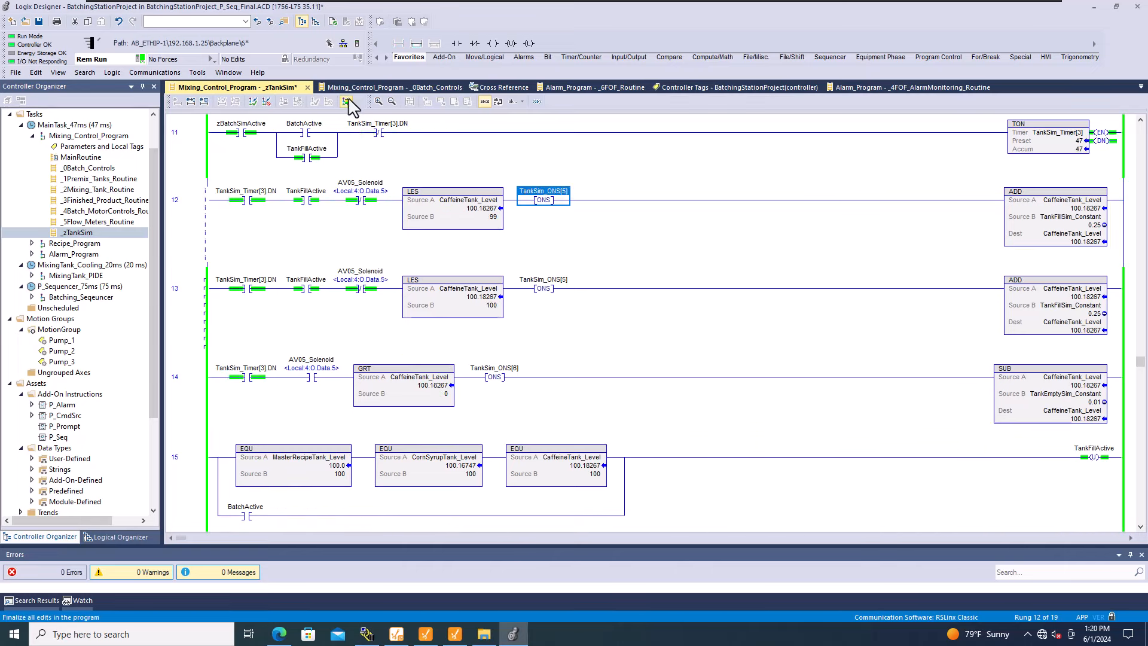
Finalize all edits in the program and go back to the corn syrup tank's ADD instruction in rung 6.
click(347, 101)
click(509, 449)
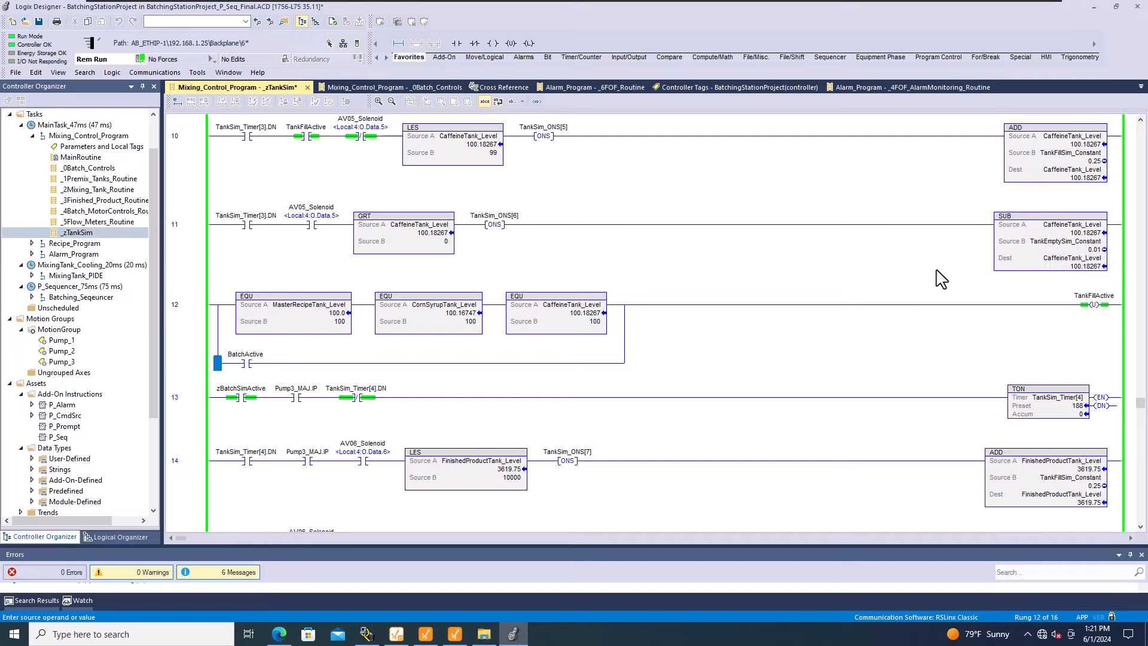
scroll(930, 254, up, 5)
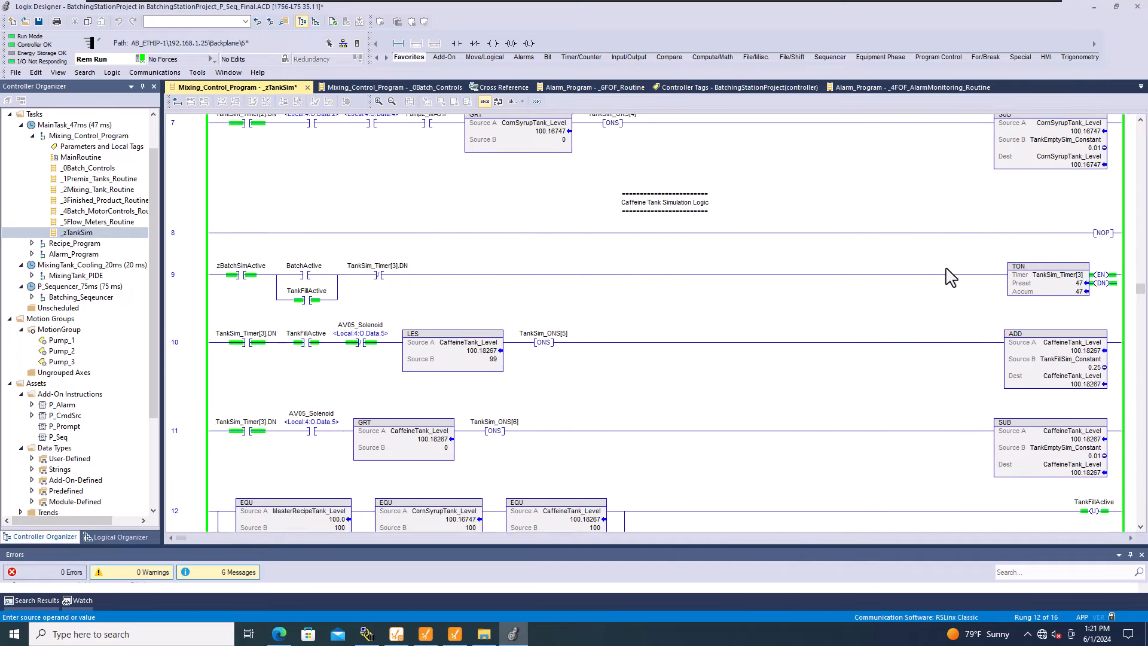
scroll(986, 269, up, 3)
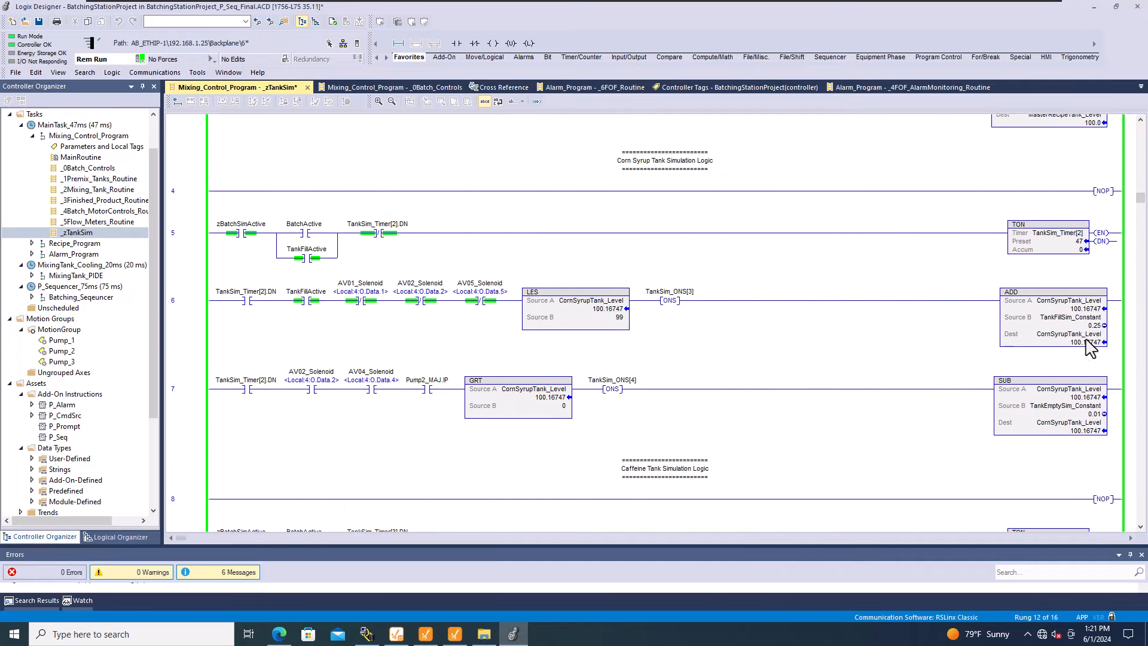
Set the live CornSyrupTank_Level value to 50 in rung 6 and the live MasterRecipeTank_Level value to 56 in rung 2.
click(1086, 342)
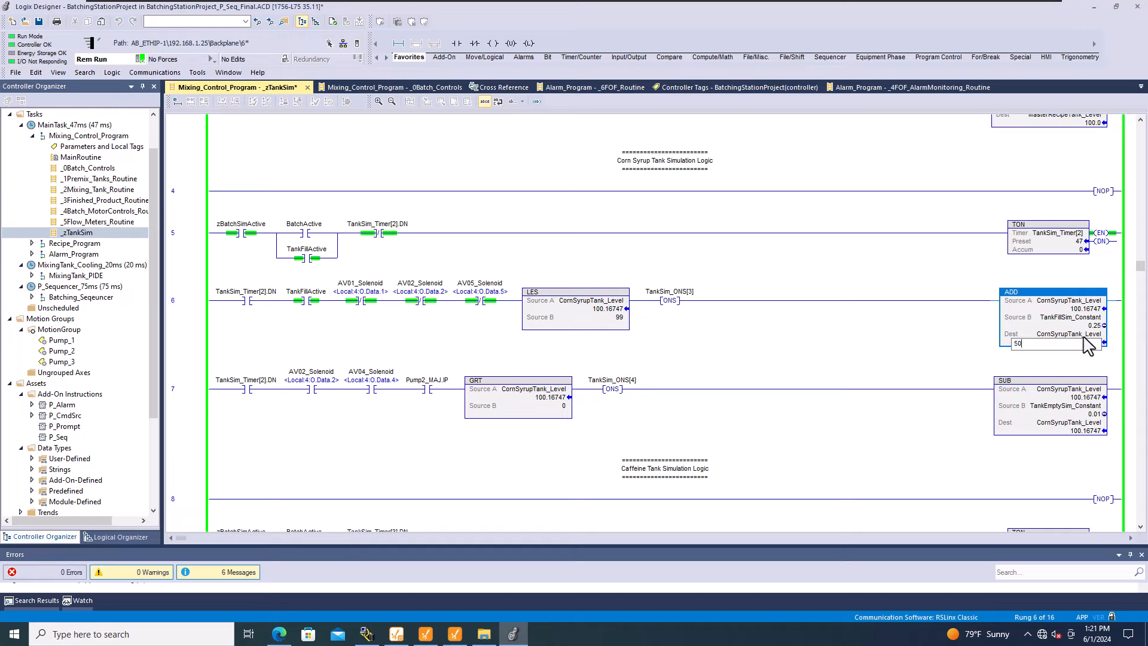
key(Left)
scroll(975, 323, up, 2)
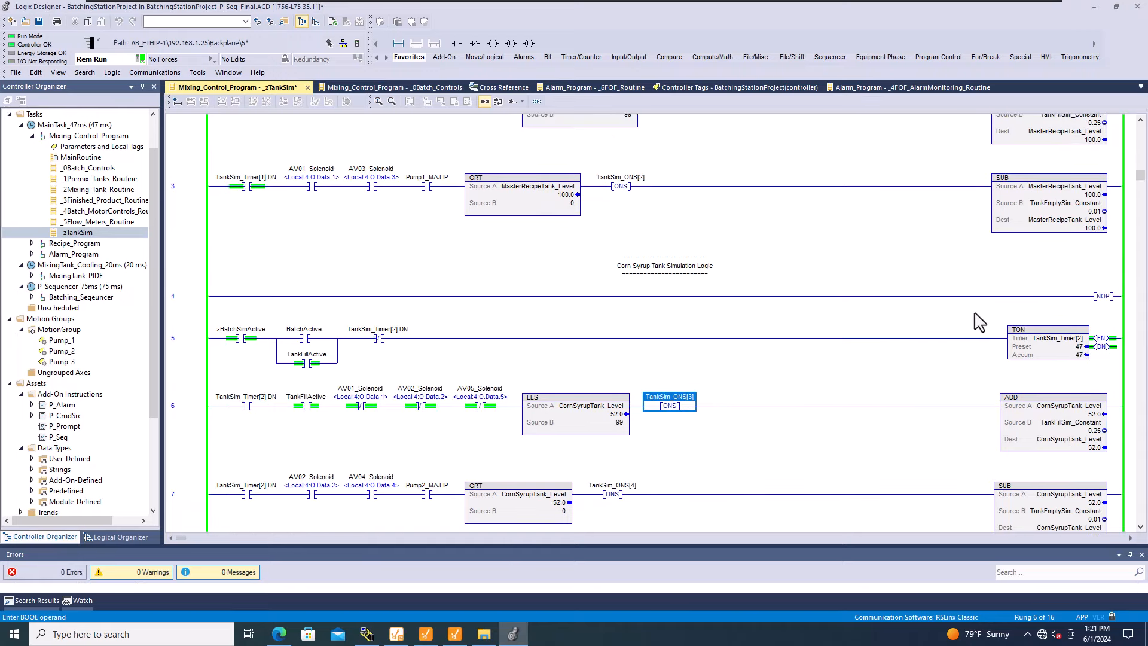
scroll(980, 322, up, 3)
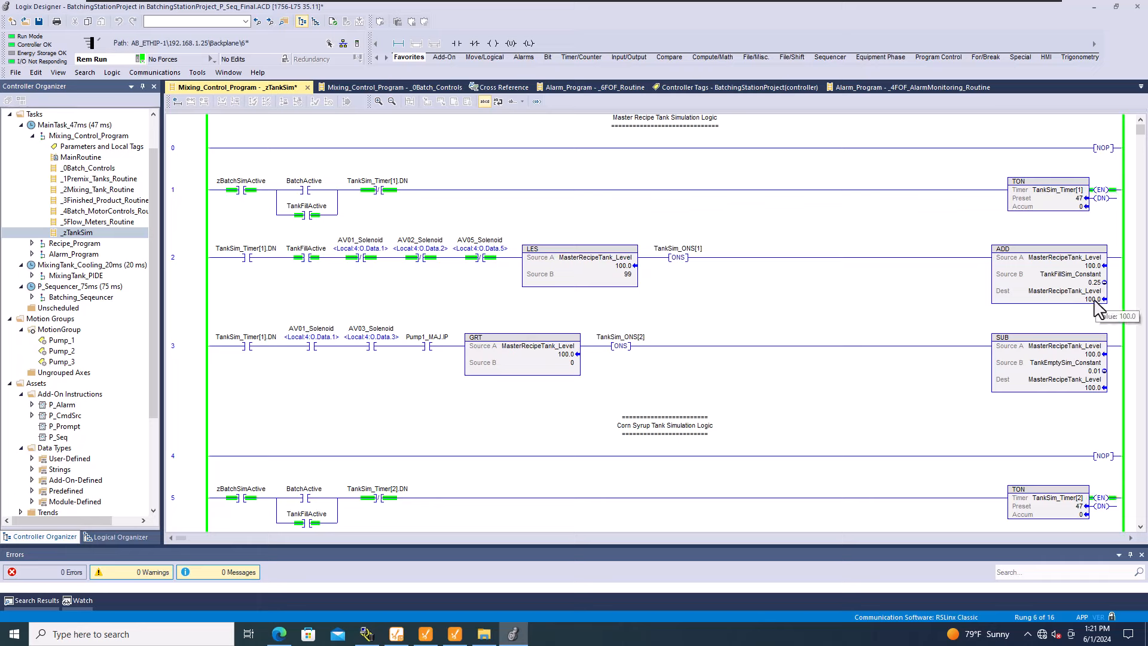
click(1096, 300)
click(964, 326)
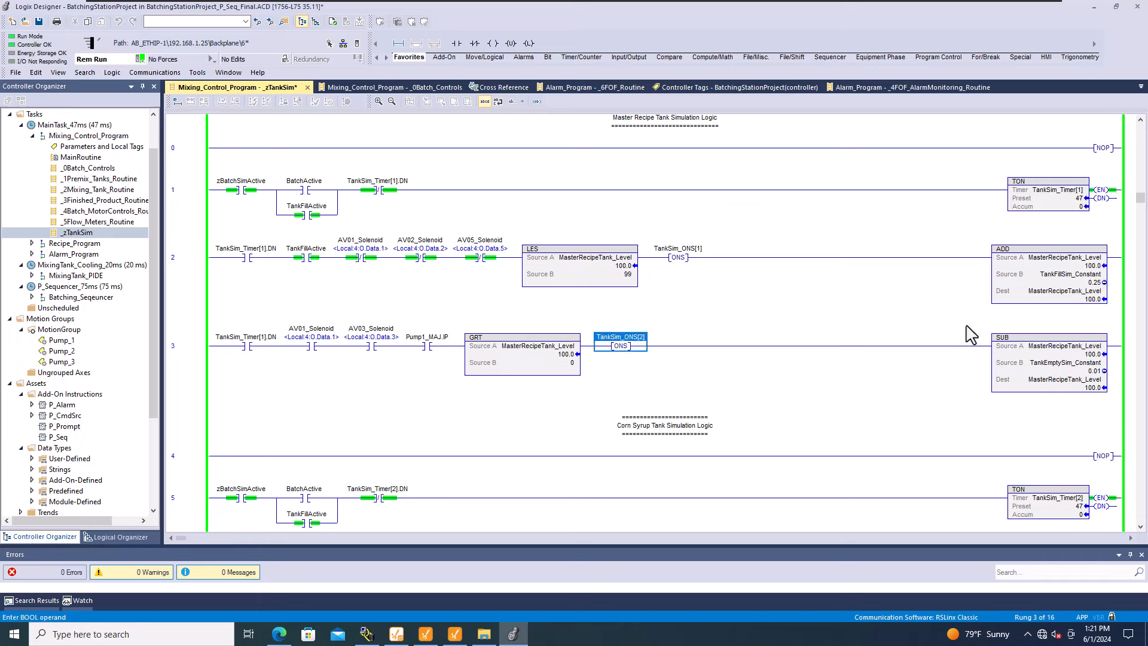
double_click(1097, 299)
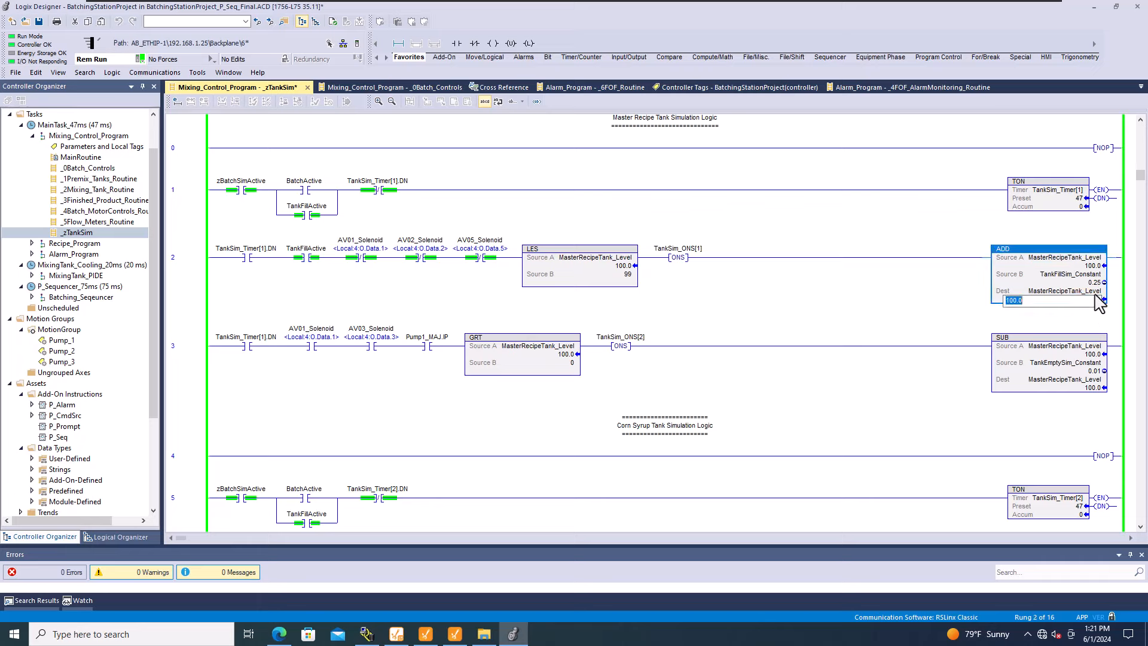
text(56)
click(969, 328)
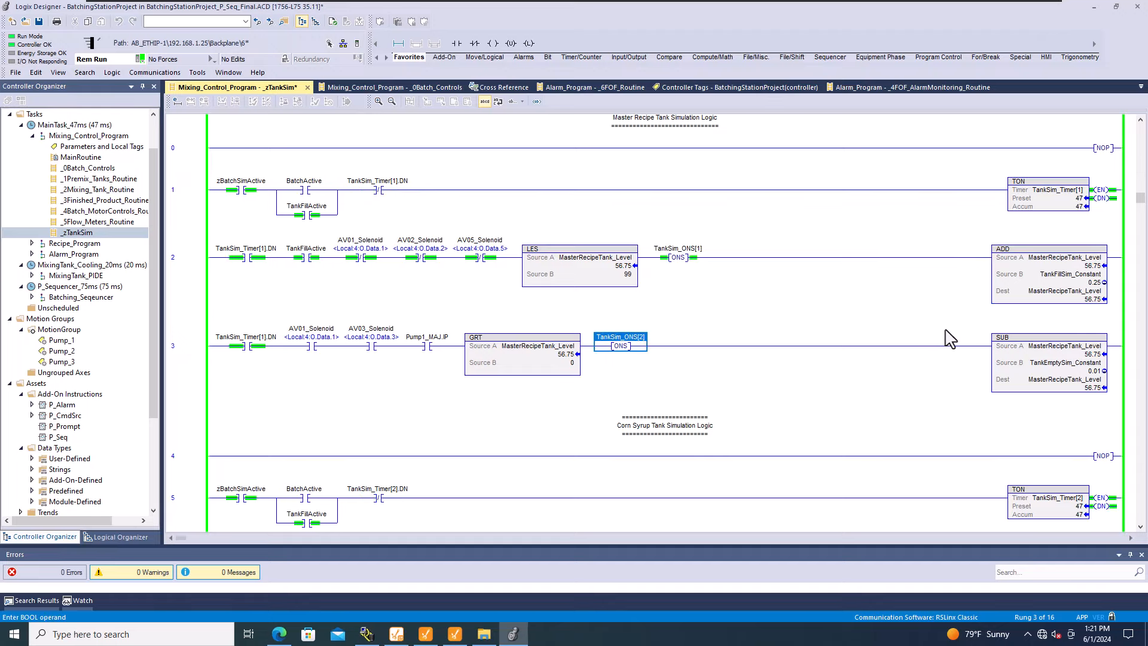
Lower the live CaffeineTank_Level value to about 71 at the SUB destination in rung 11.
scroll(951, 341, down, 5)
scroll(951, 353, down, 8)
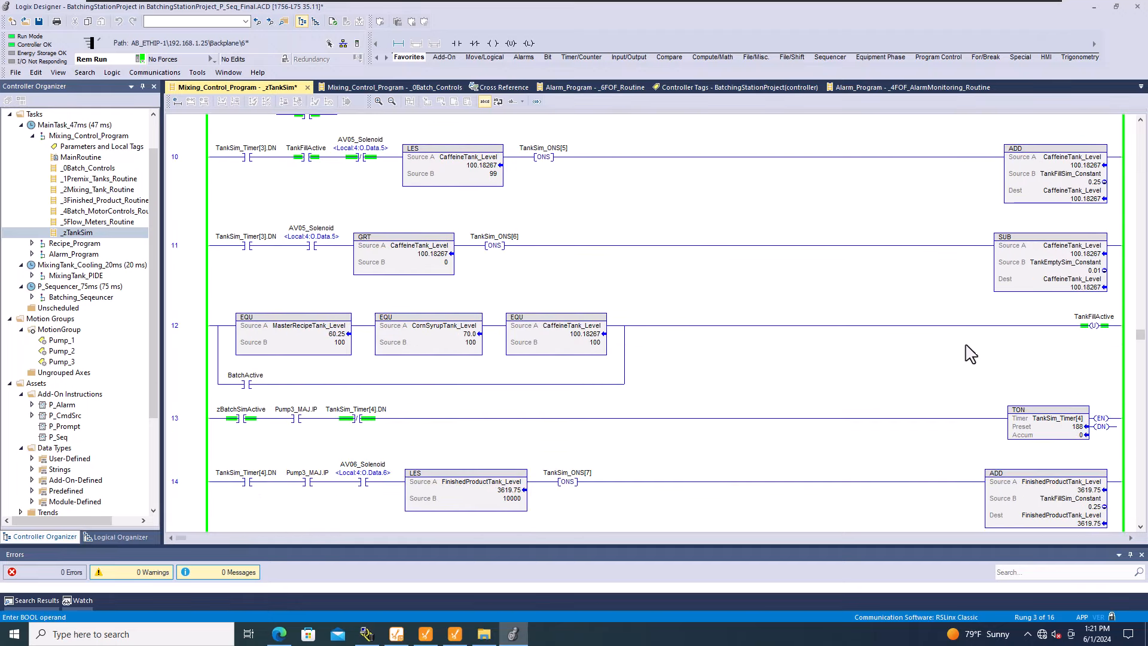
double_click(1082, 289)
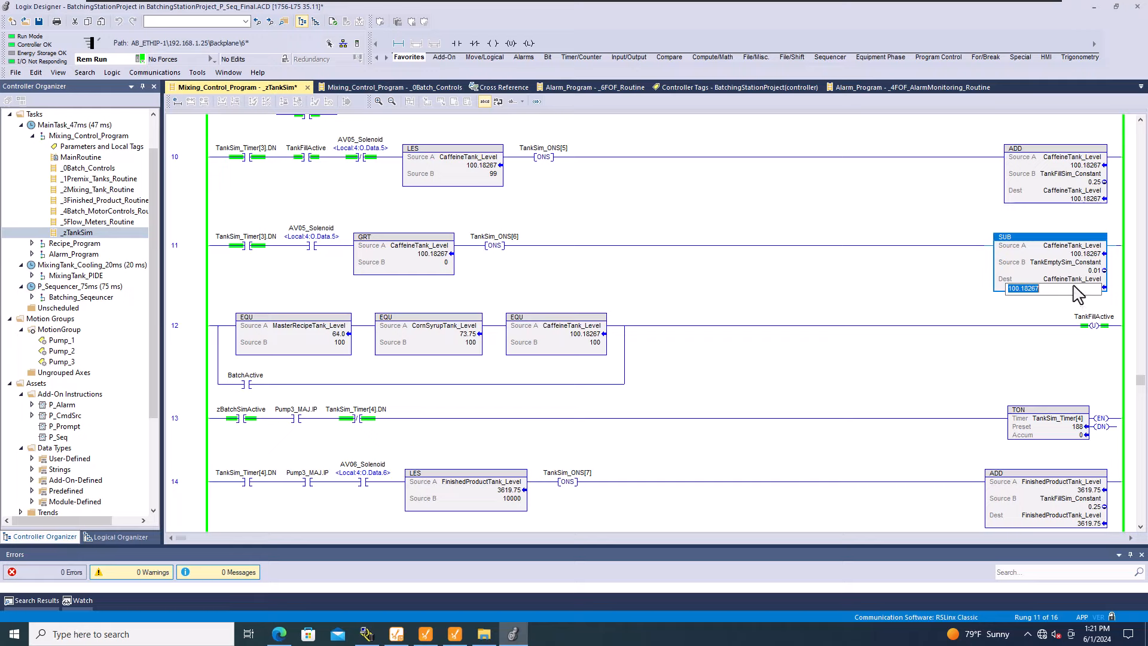
text(71.75)
key(Return)
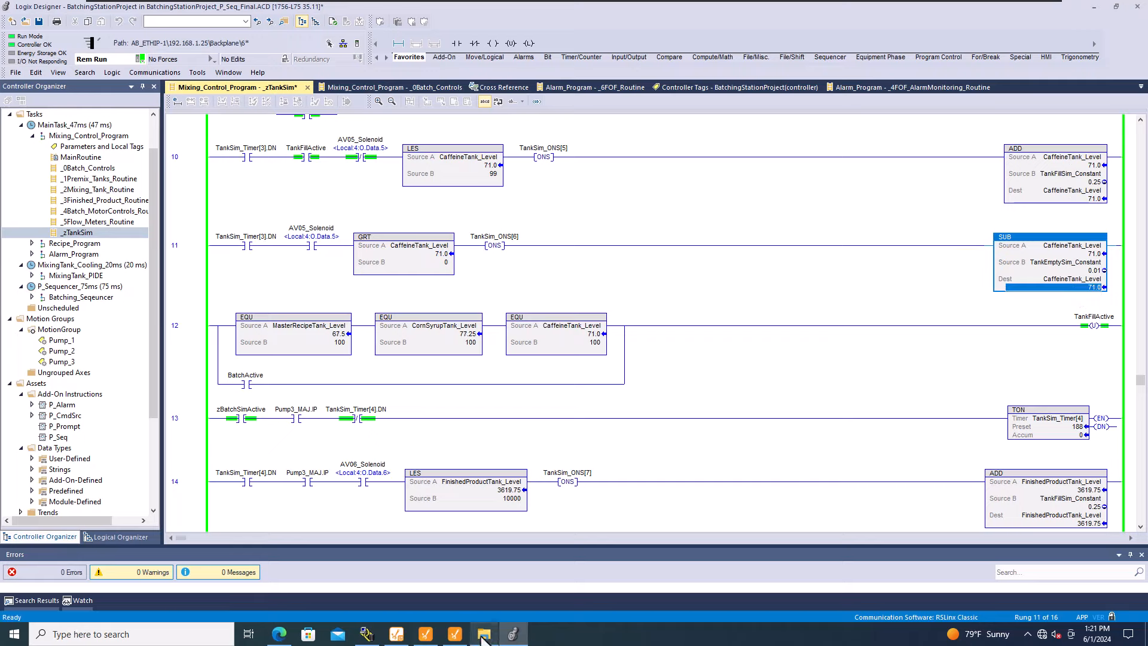
Switch to Ignition Designer to watch the three tank levels fill, and return to the tank simulation ladder in Logix Designer.
click(459, 637)
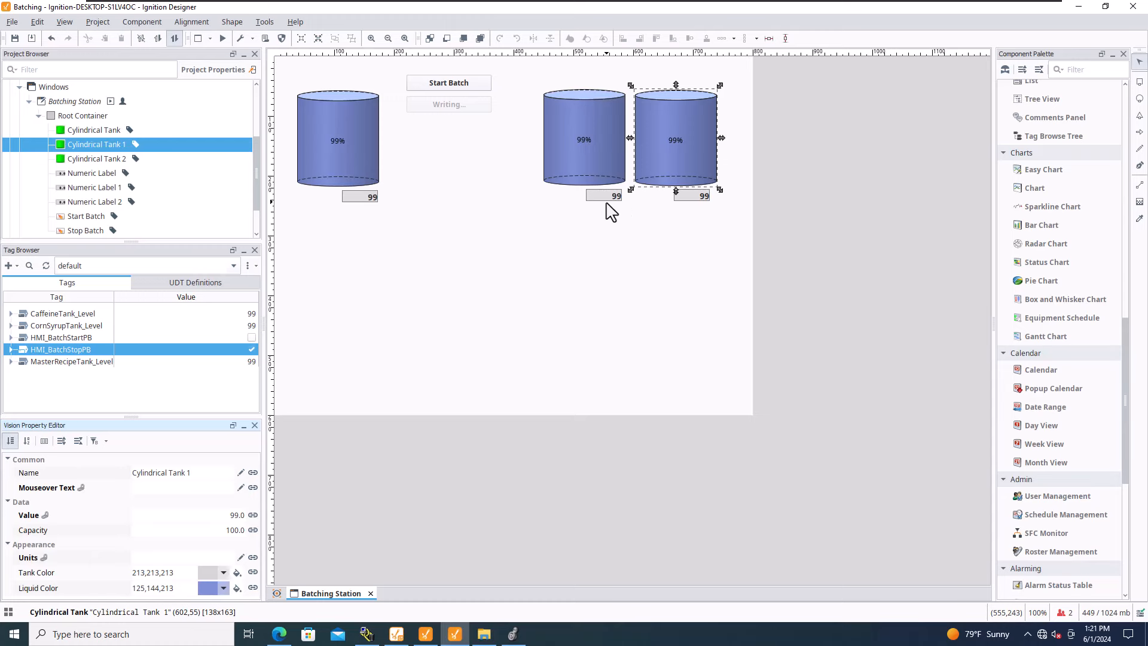
click(512, 634)
click(554, 384)
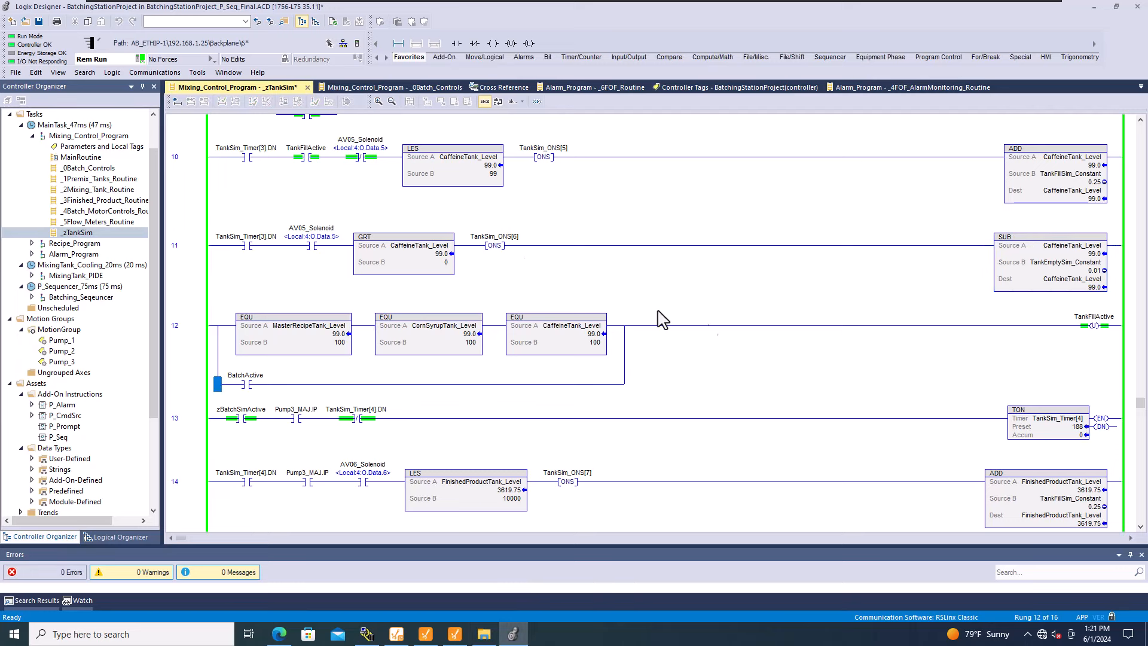
Toggle the TankFillActive bit off from its contact in the corn syrup tank's rung 5.
click(263, 244)
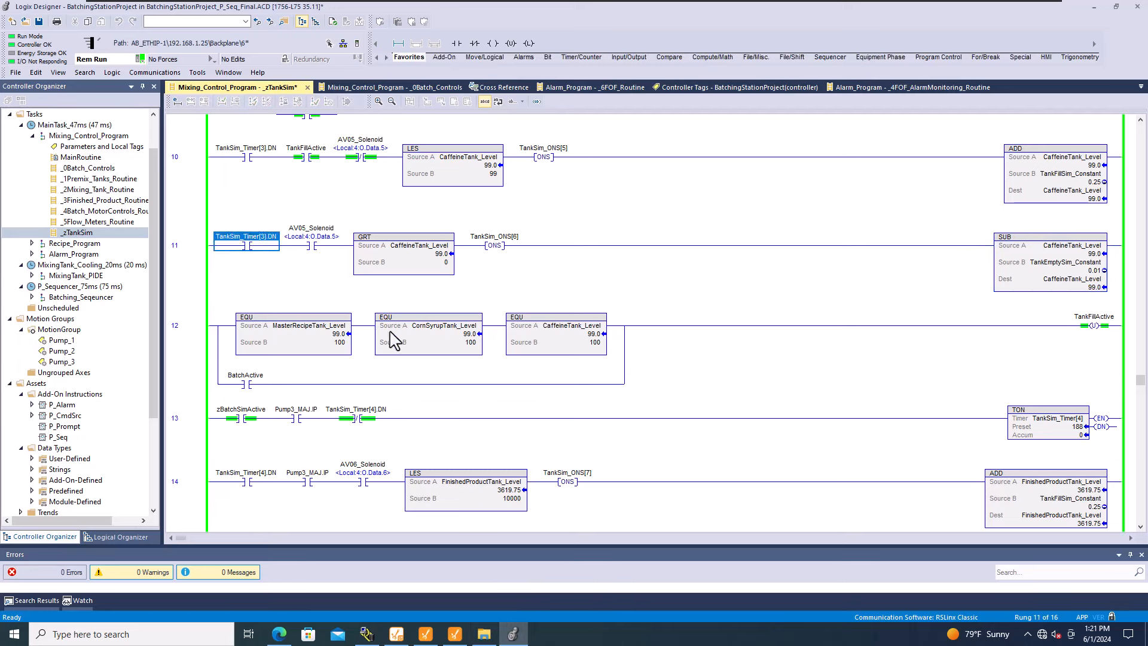
click(303, 422)
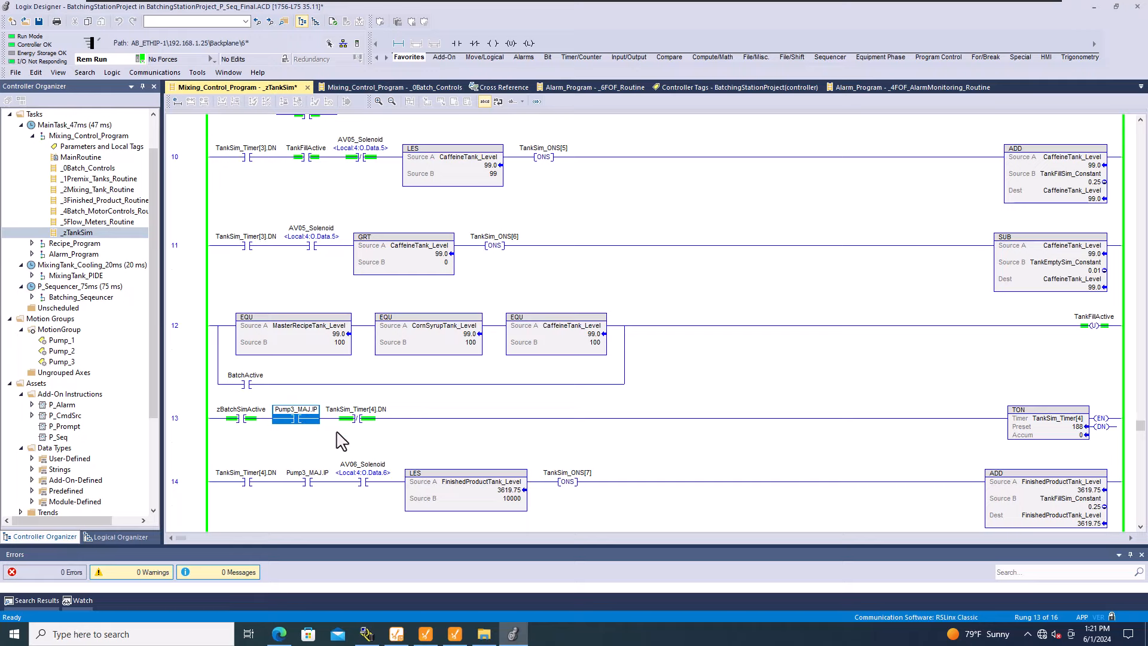
scroll(284, 407, up, 5)
click(306, 397)
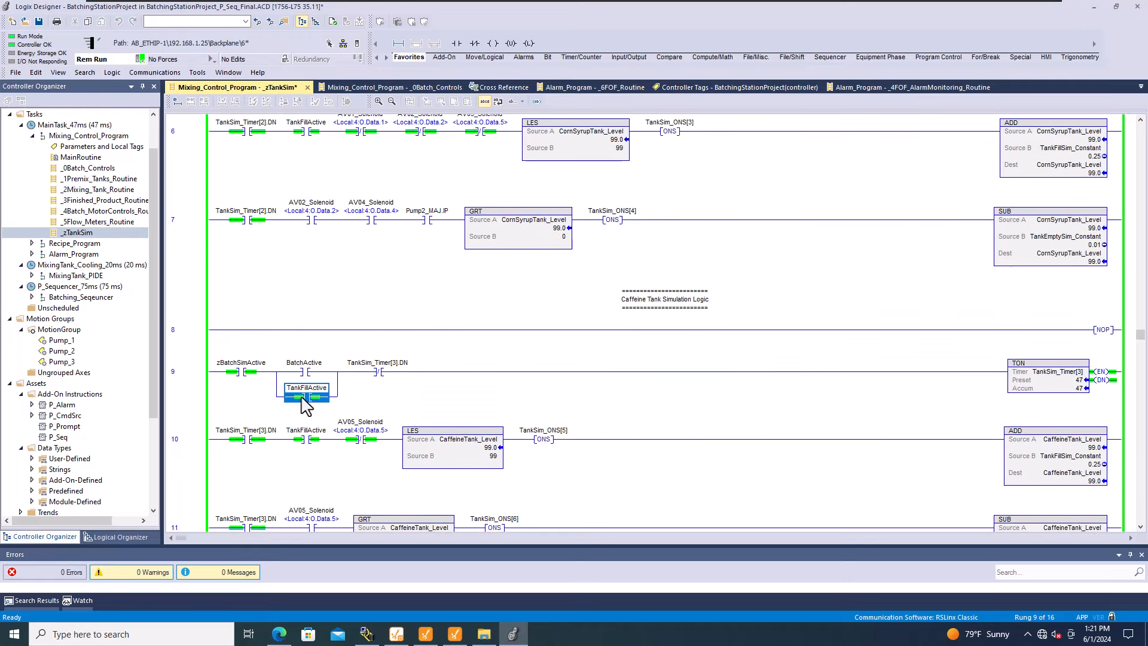
scroll(351, 290, up, 3)
right_click(309, 302)
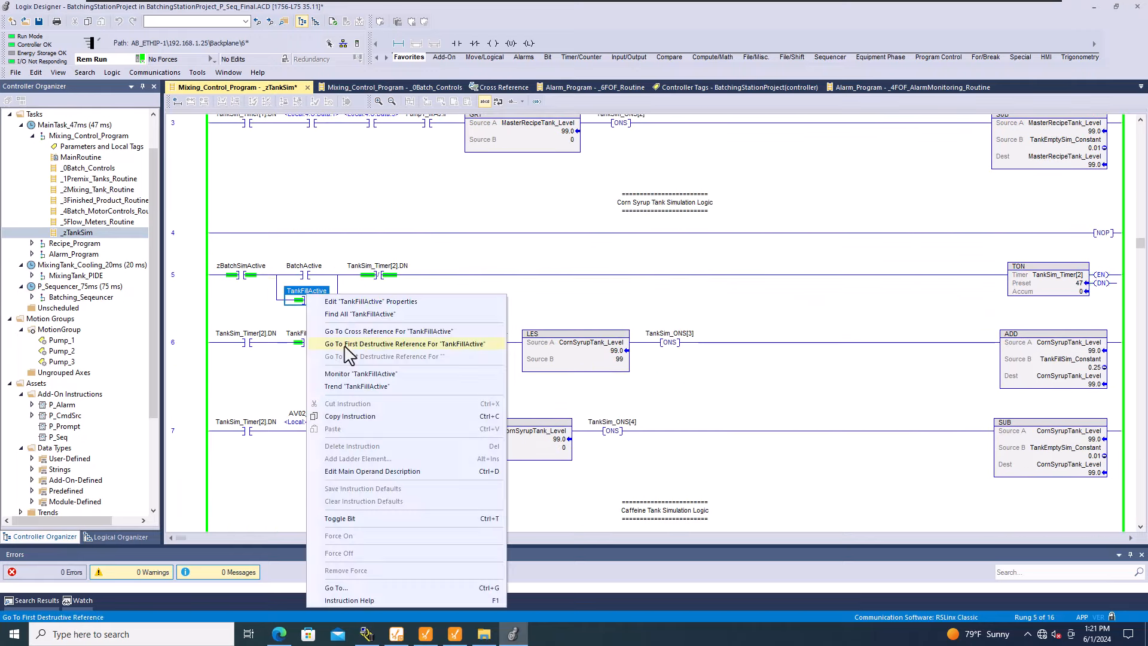
click(376, 508)
click(560, 235)
scroll(548, 287, down, 4)
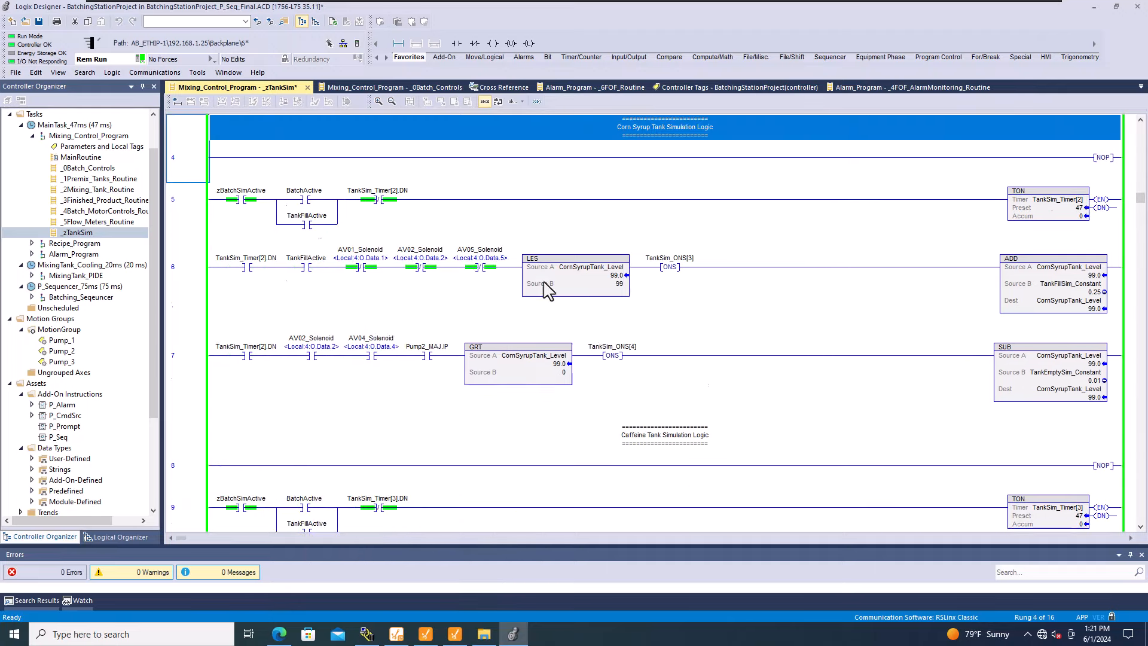
Switch back to Ignition Designer and save the Batching project.
click(455, 633)
click(468, 369)
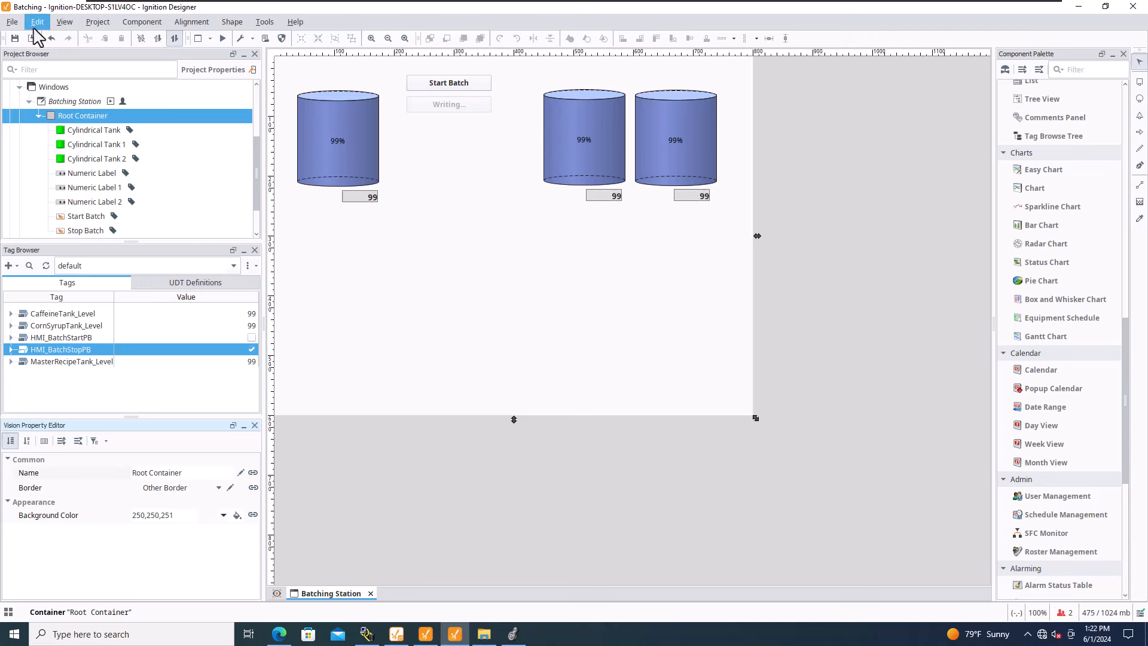
click(15, 39)
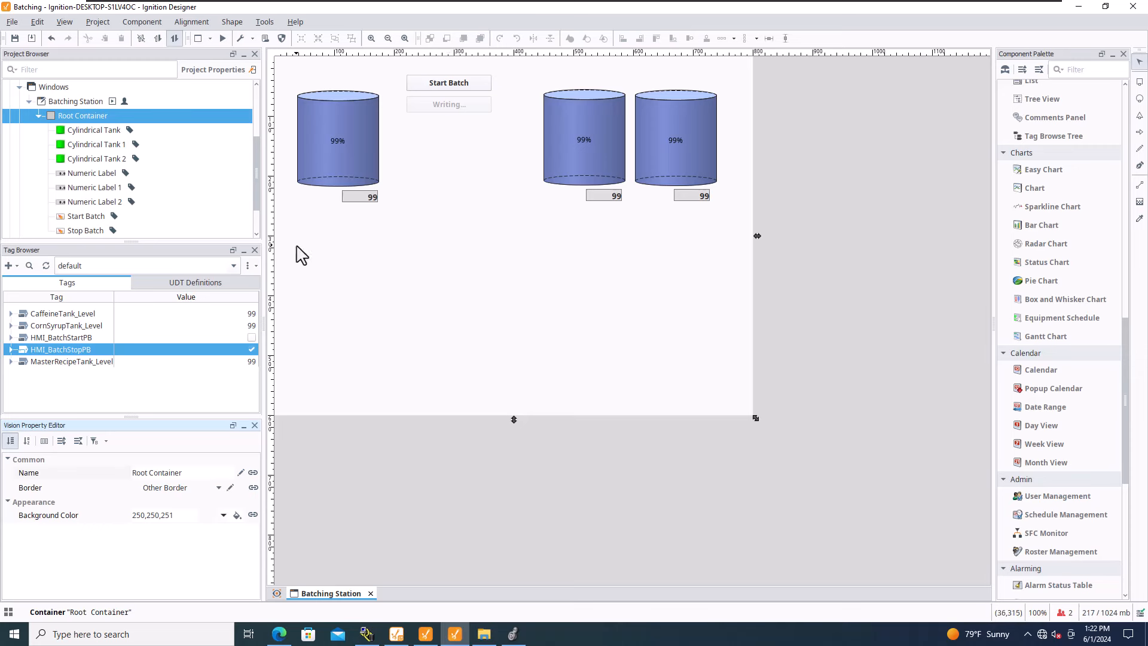
Review the three cylindrical tanks in the Batching Station window and the CornSyrupTank_Level tag.
click(371, 154)
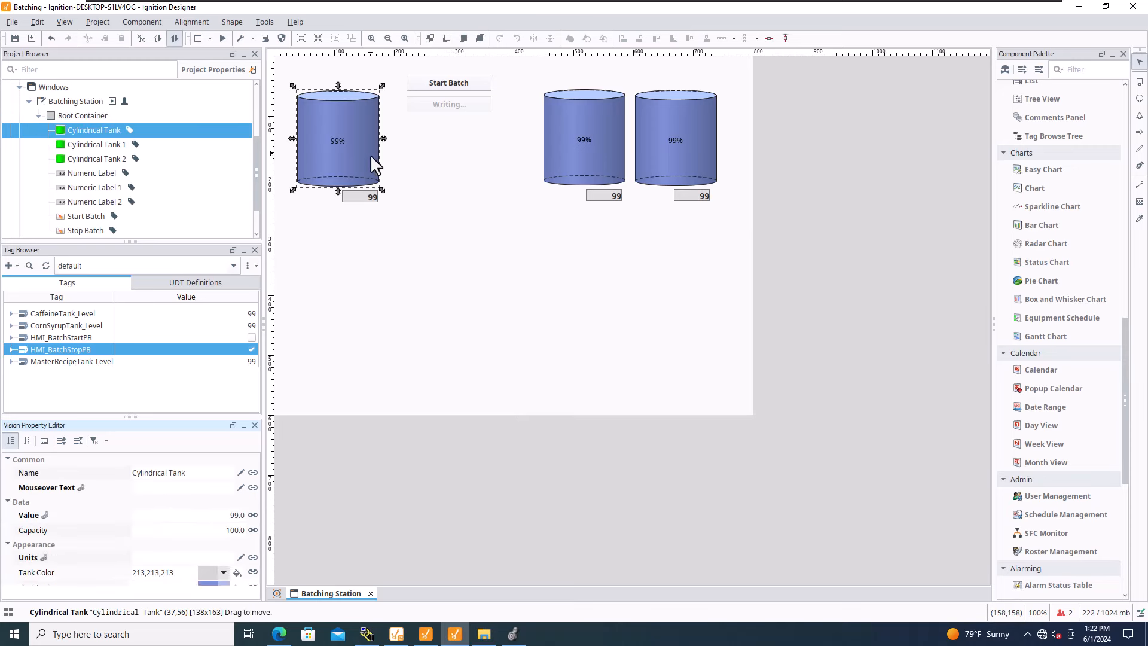
click(586, 157)
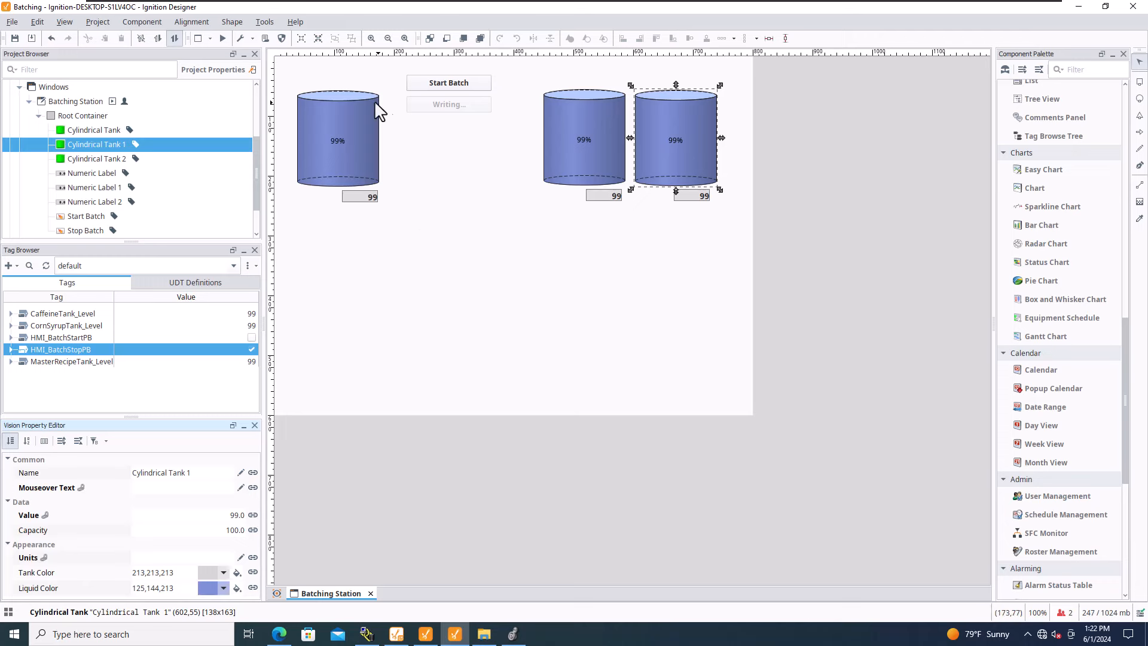
click(344, 138)
click(590, 144)
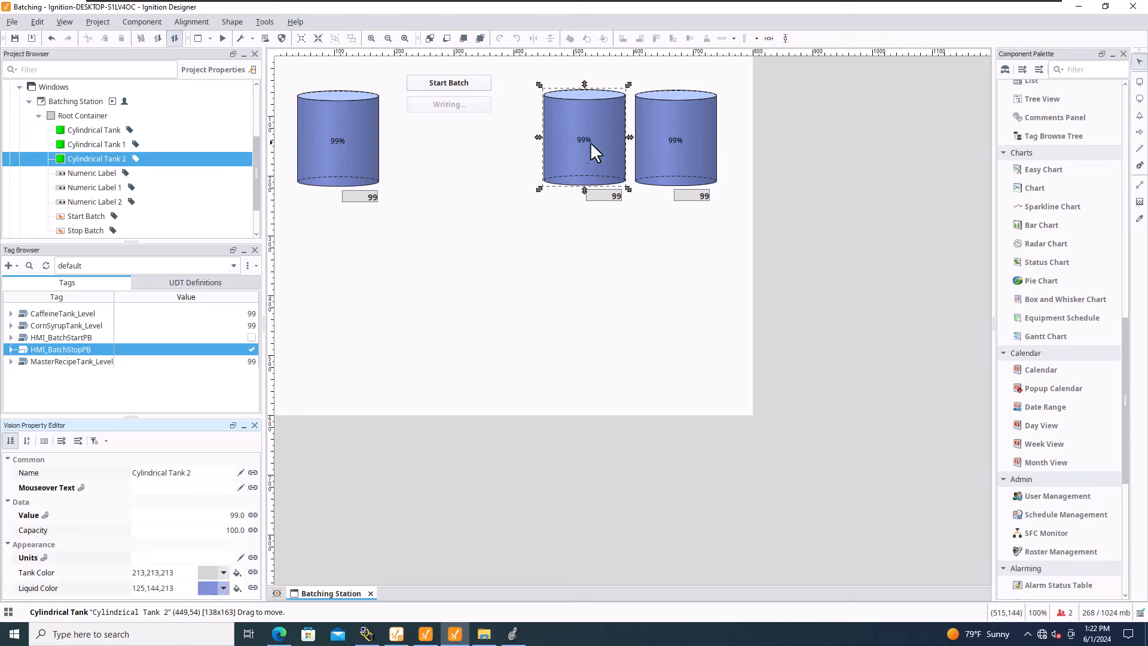
click(636, 179)
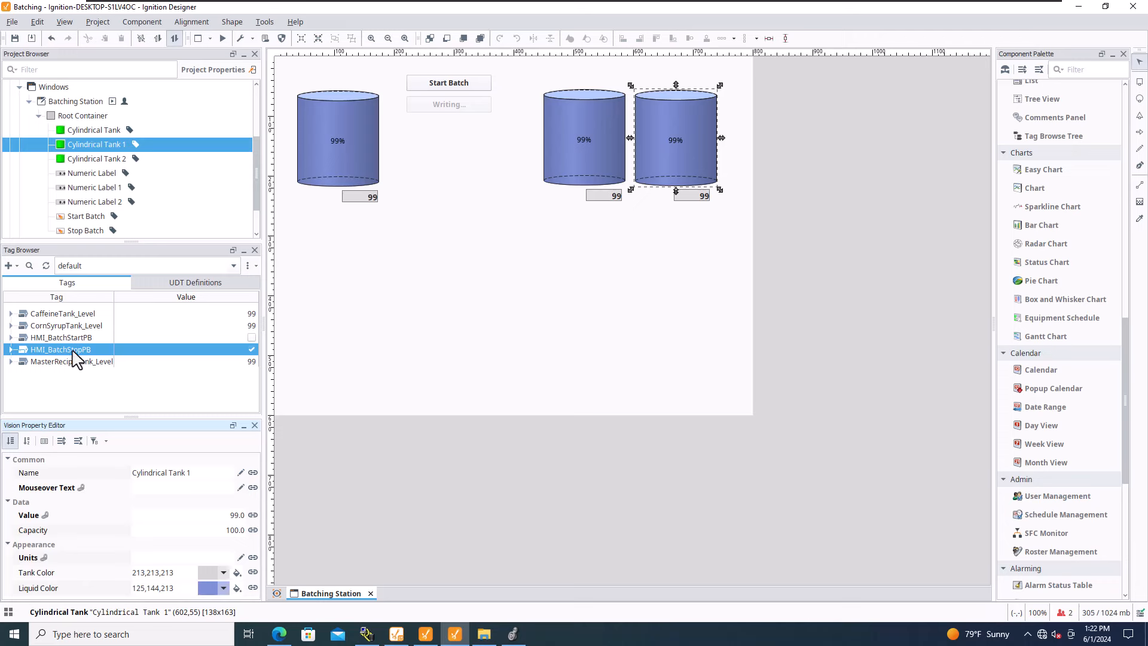
click(79, 326)
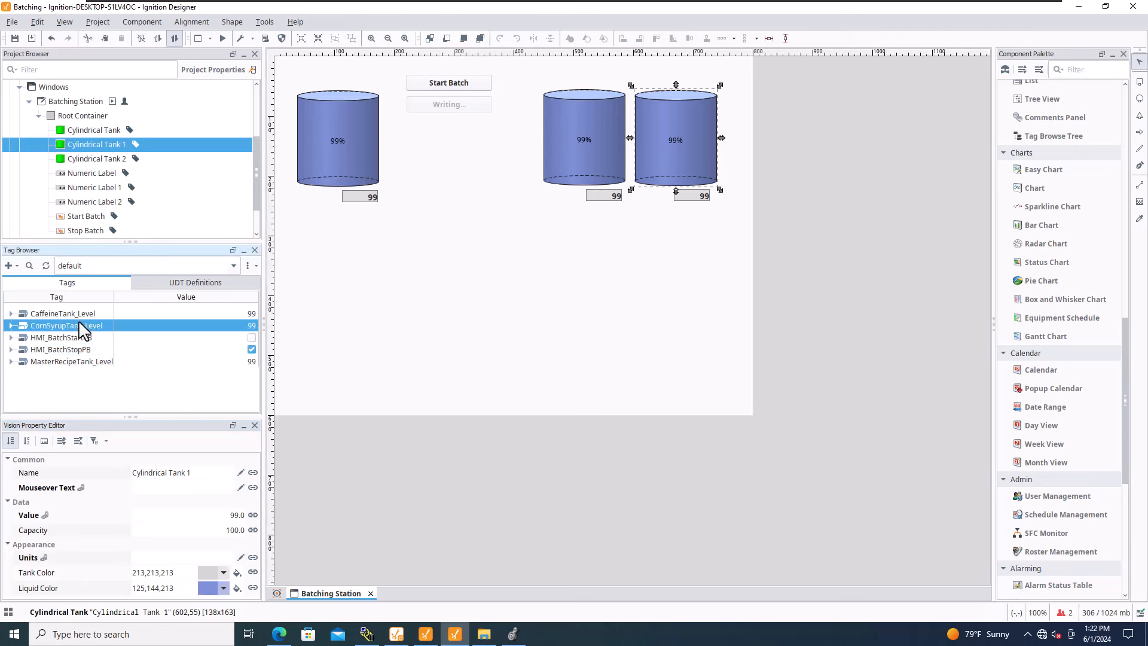
click(314, 136)
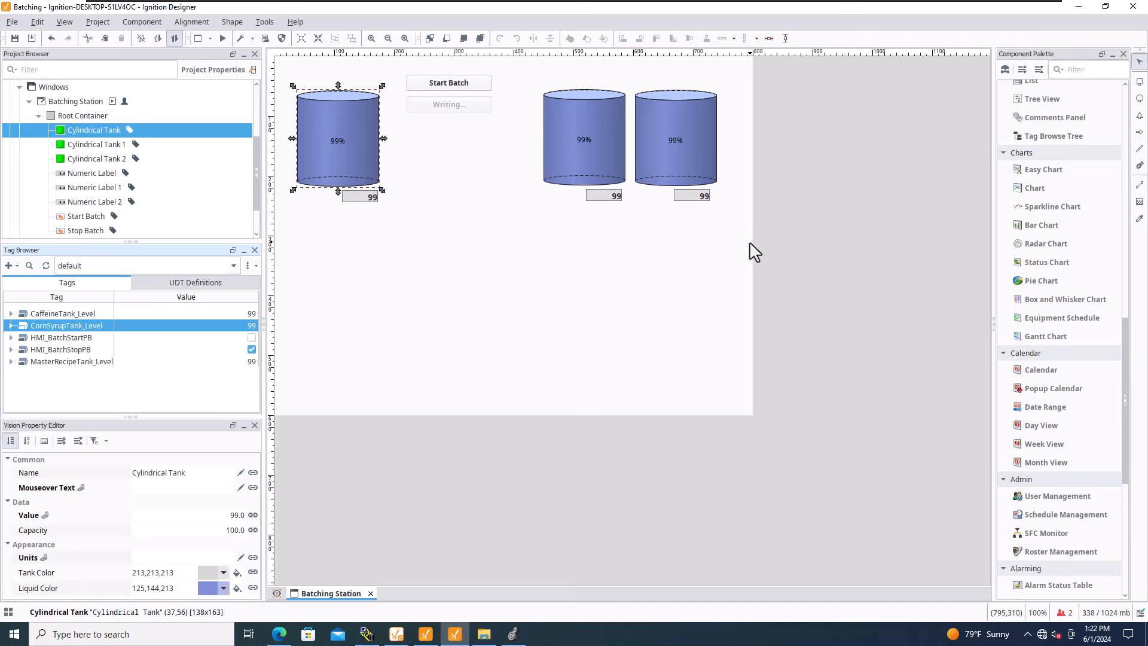
Locate the Pipe Segment component among the Misc components.
scroll(1037, 357, down, 3)
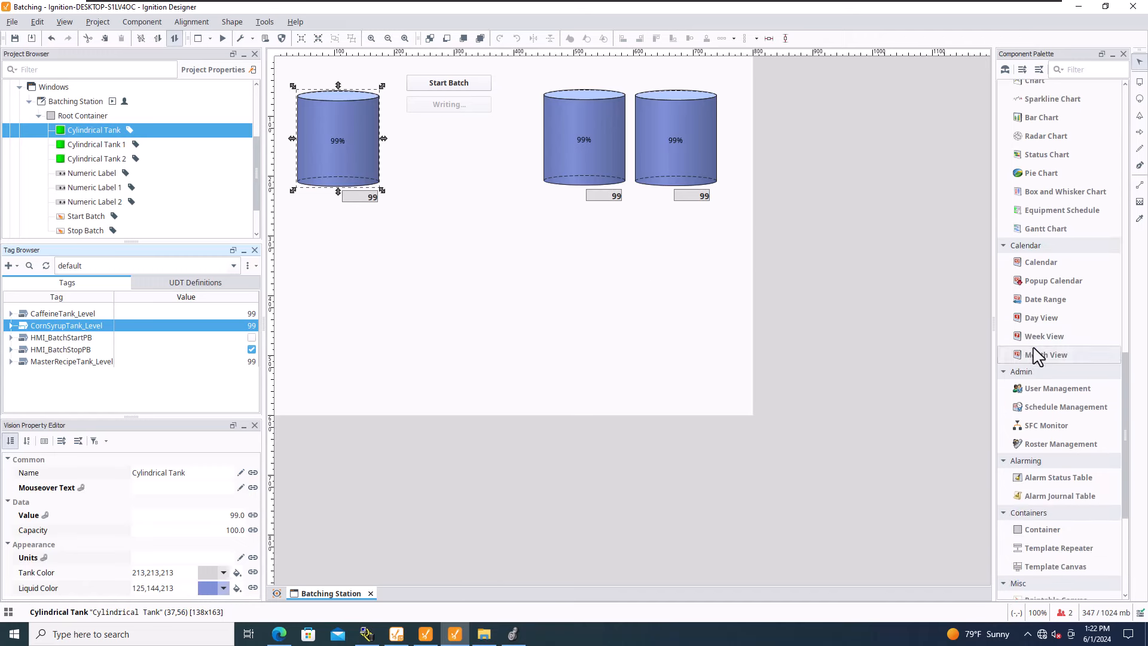
scroll(1036, 355, down, 6)
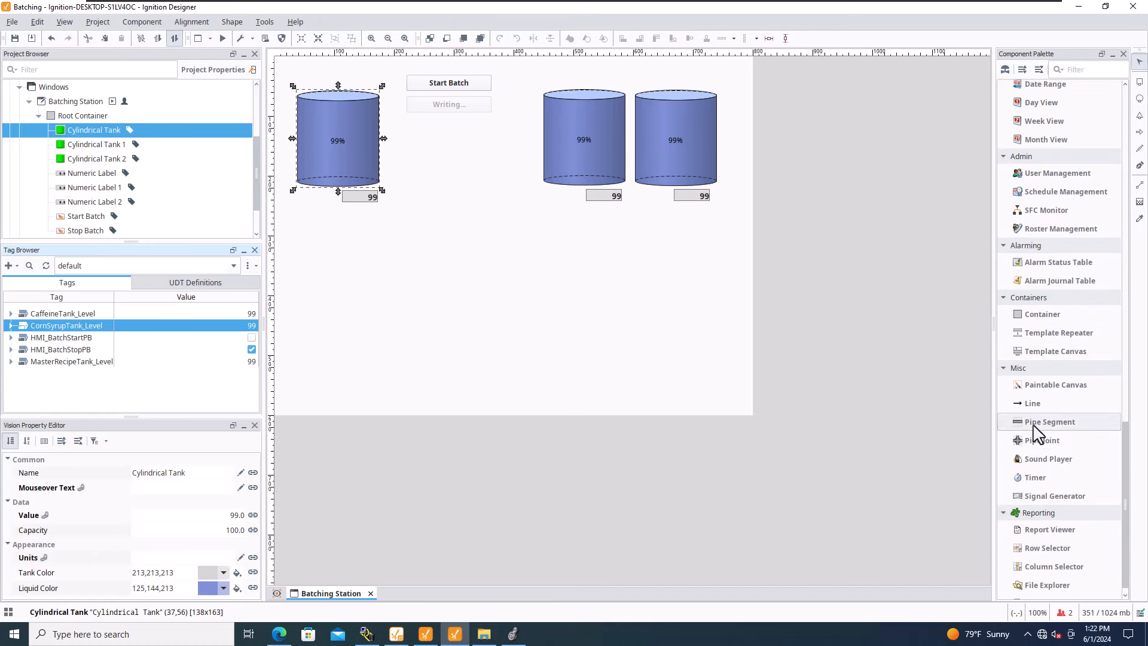